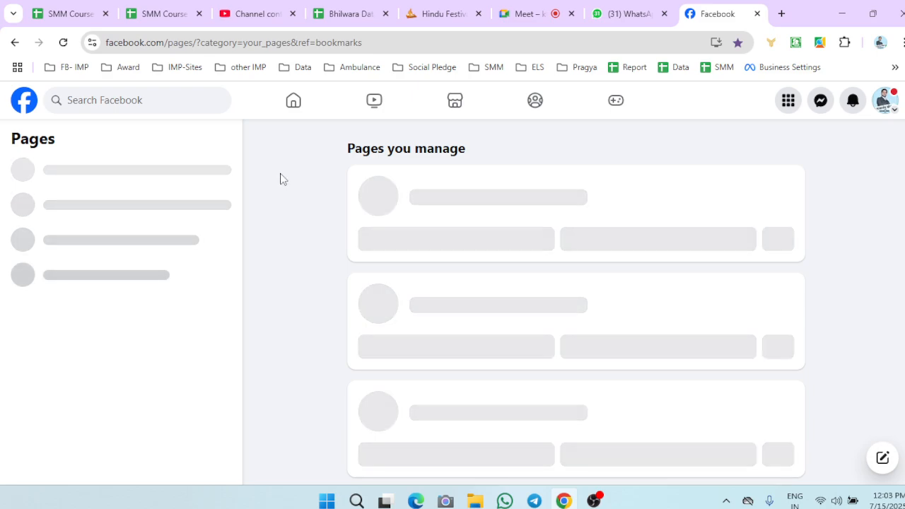
# Step: Present the Facebook tab in the Google Meet call, then return to Facebook
pyautogui.click(505, 14)
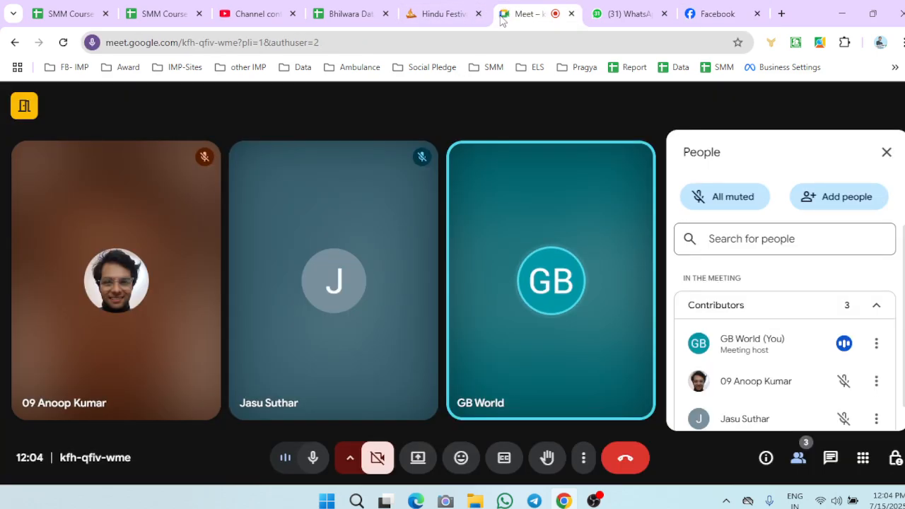
pyautogui.click(417, 458)
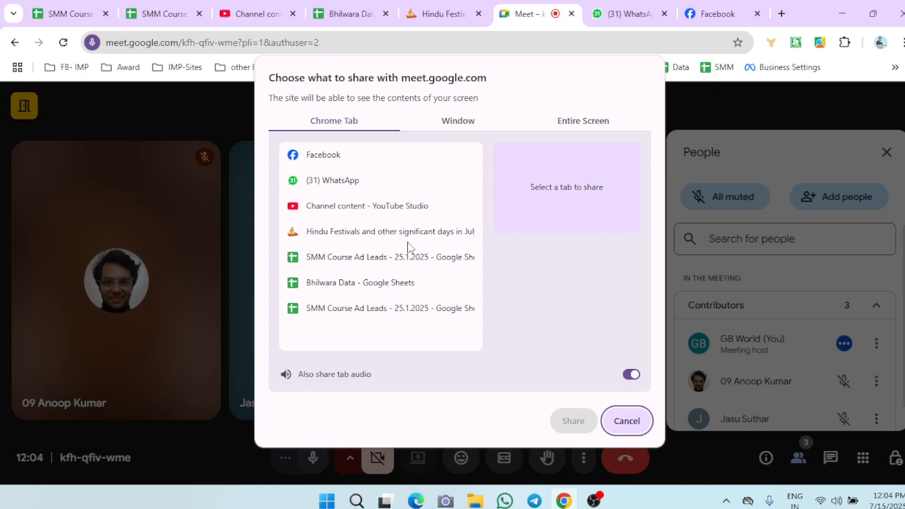
pyautogui.click(350, 154)
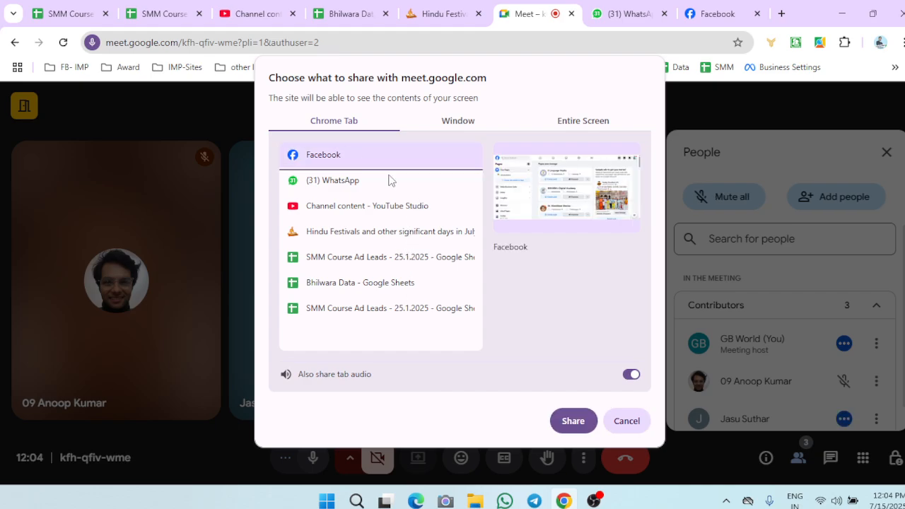
pyautogui.click(577, 420)
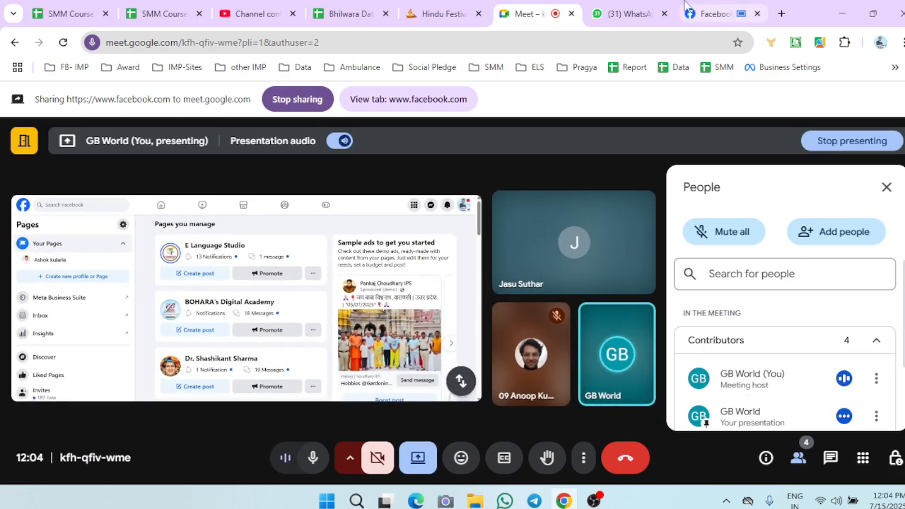
pyautogui.click(711, 14)
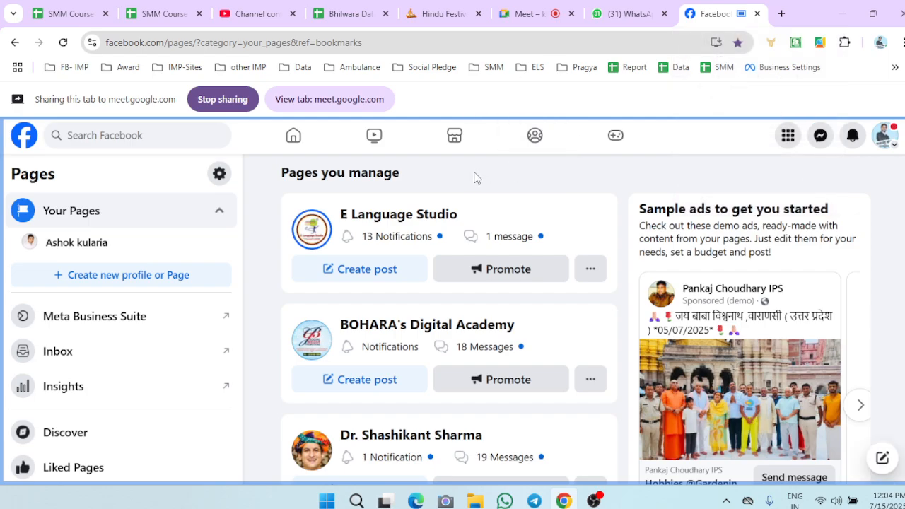
# Step: Choose Public Page under Create new profile or Page and reach the Create a Page form
pyautogui.click(80, 276)
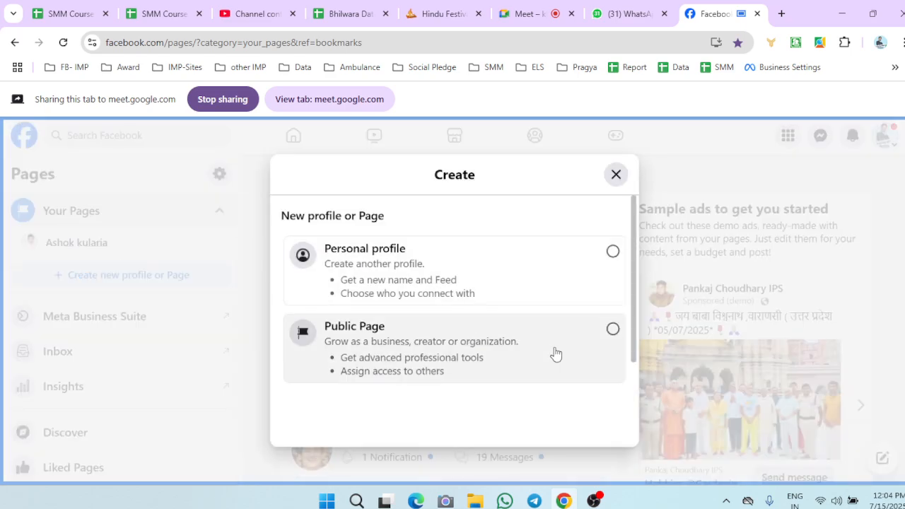
pyautogui.click(573, 347)
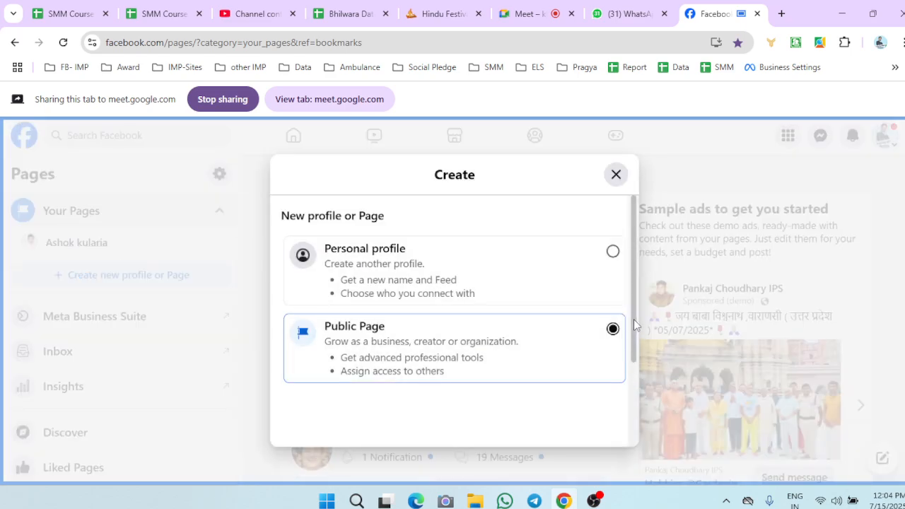
pyautogui.moveTo(633, 319); pyautogui.dragTo(635, 377)
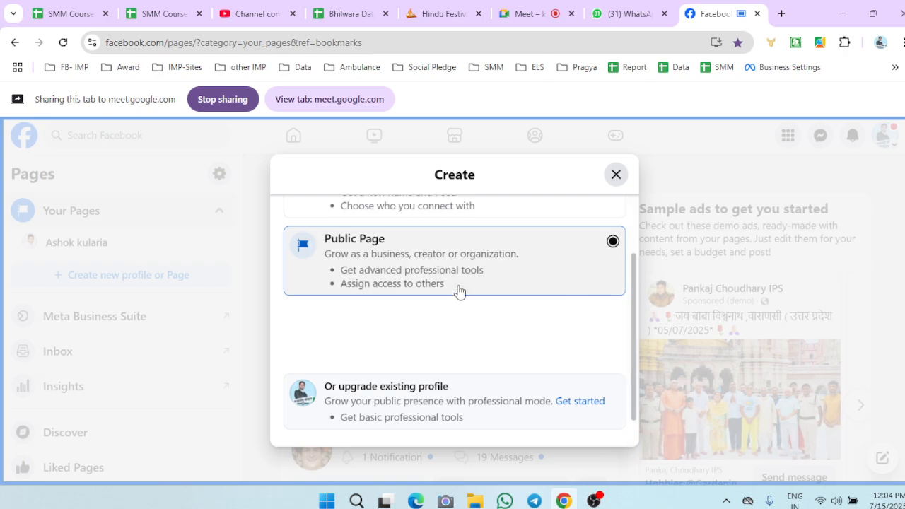
pyautogui.moveTo(635, 294); pyautogui.dragTo(643, 202)
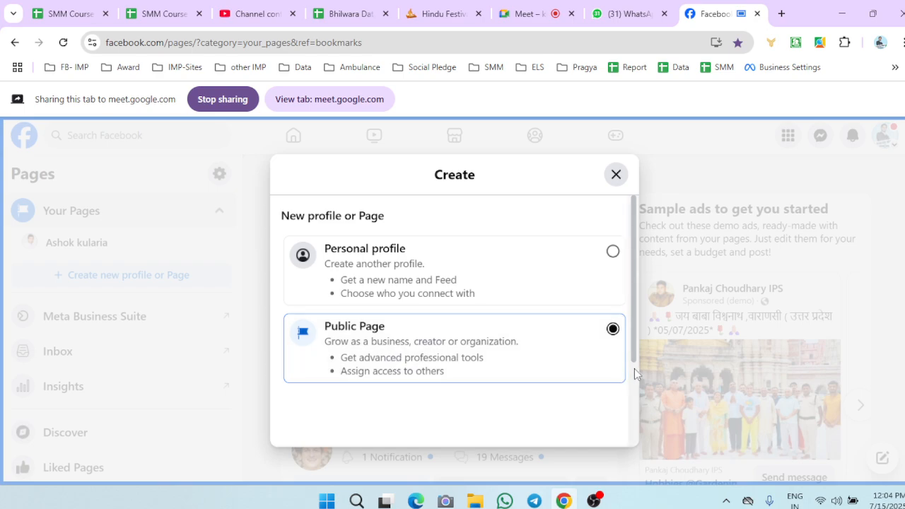
pyautogui.scroll(-2, 635, 368)
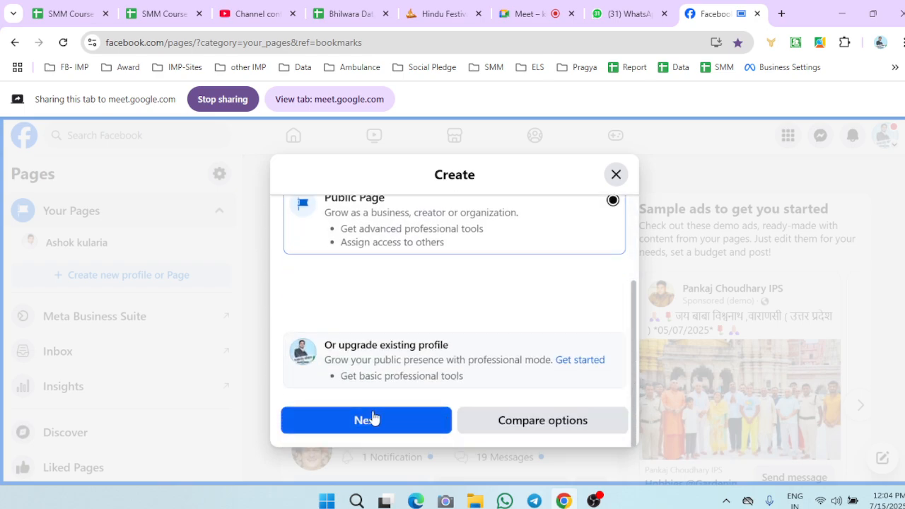
pyautogui.click(370, 420)
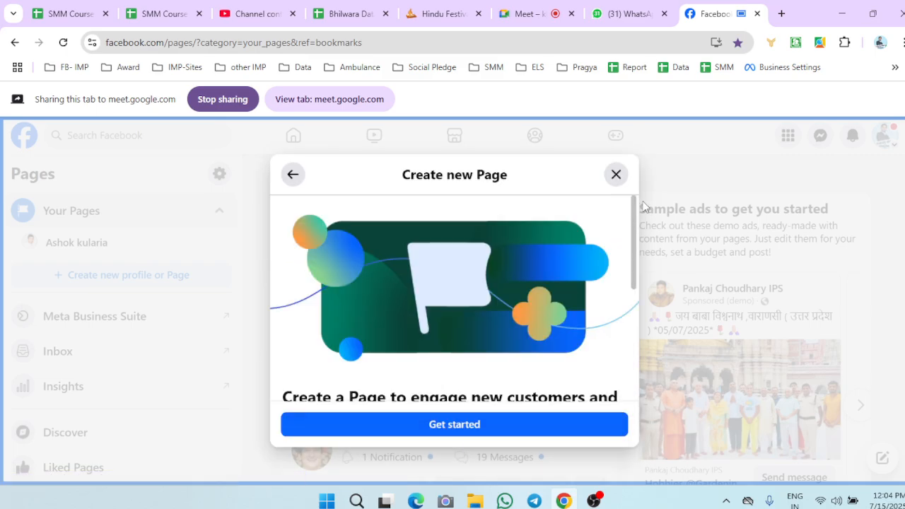
pyautogui.moveTo(633, 216); pyautogui.dragTo(597, 400)
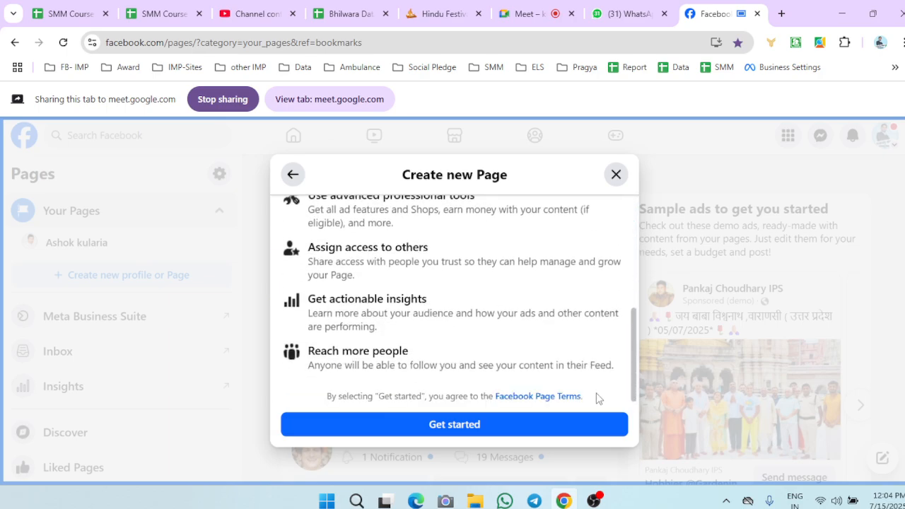
pyautogui.click(482, 428)
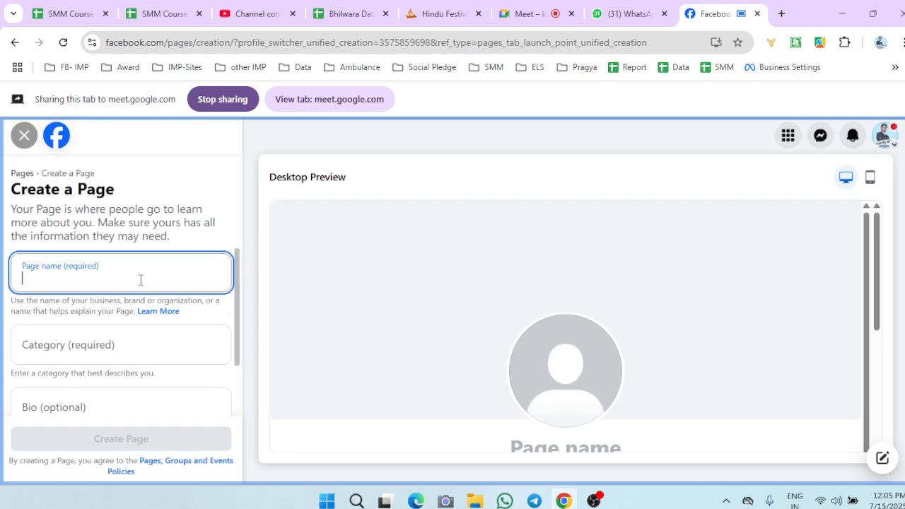
# Step: Enter 'Art Expert India' as the Page name, fixing typos, and move to Category
pyautogui.write('Art')
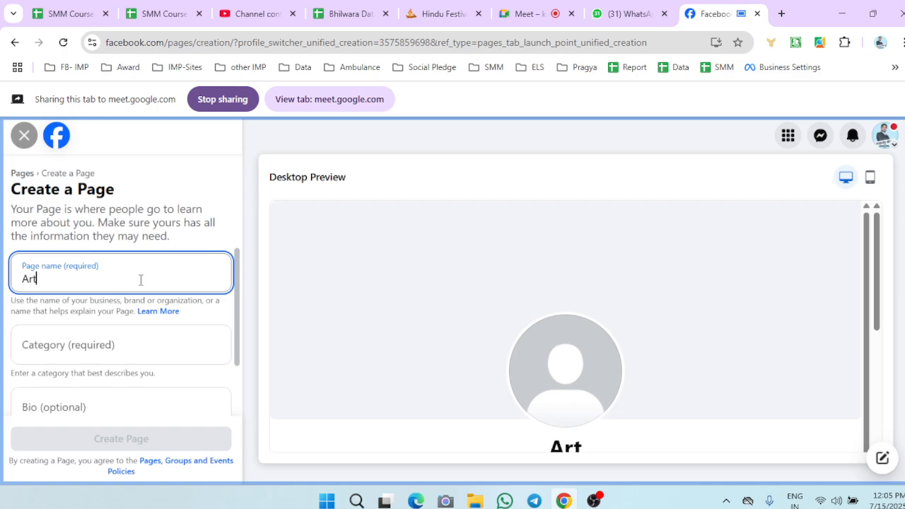
pyautogui.write(' and')
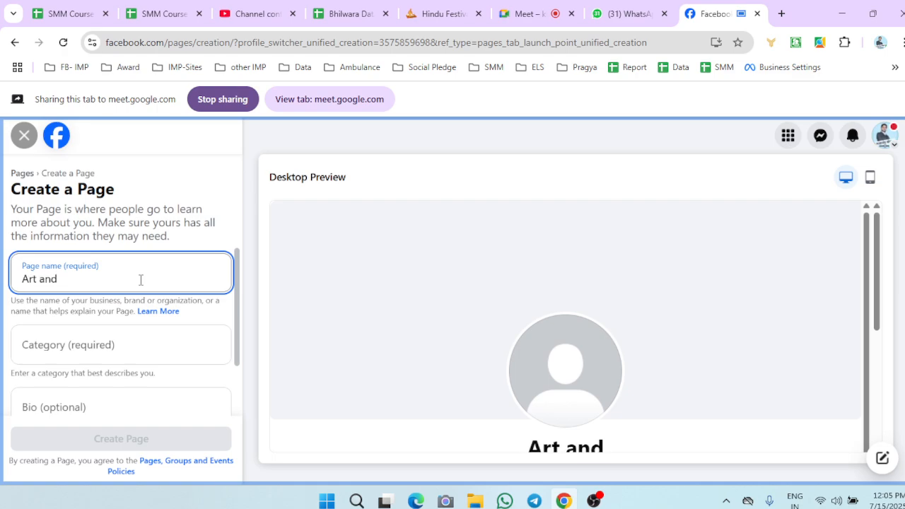
pyautogui.hotkey('ctrl', 'a')
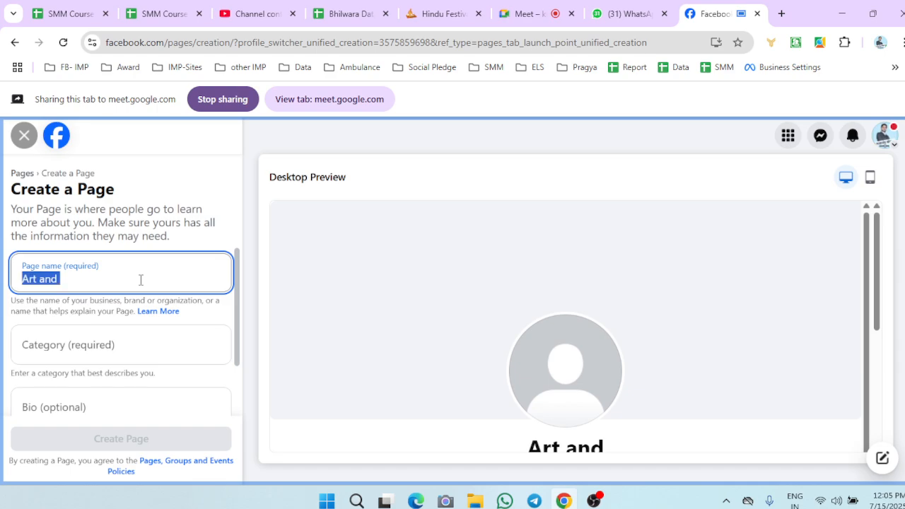
pyautogui.press('BackSpace')
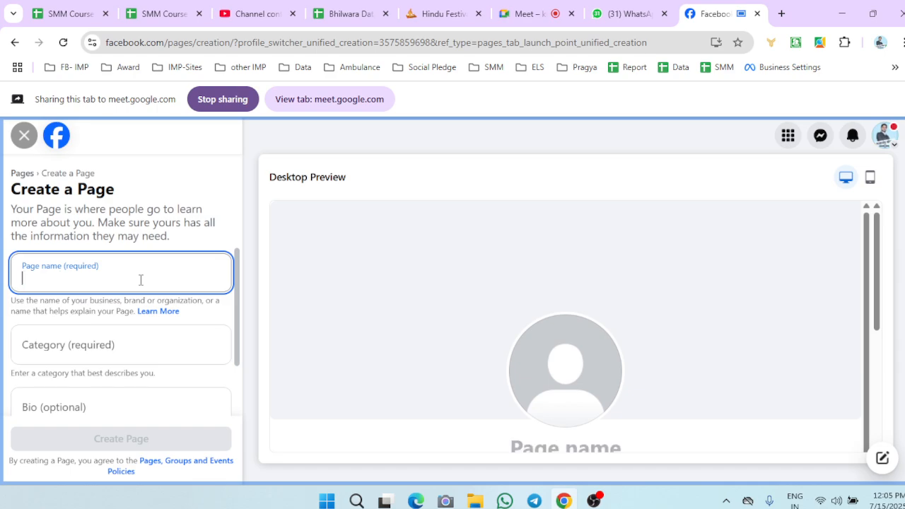
pyautogui.write('Arte')
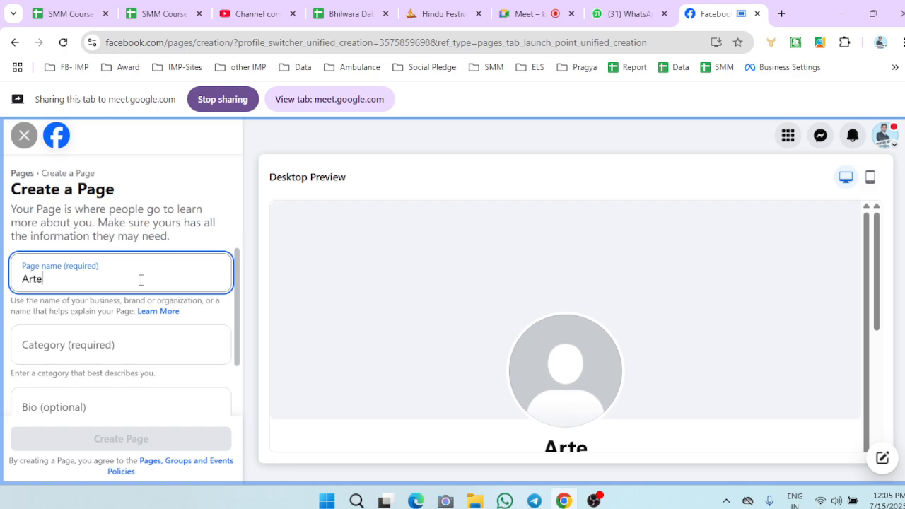
pyautogui.press('BackSpace')
pyautogui.write('Ex')
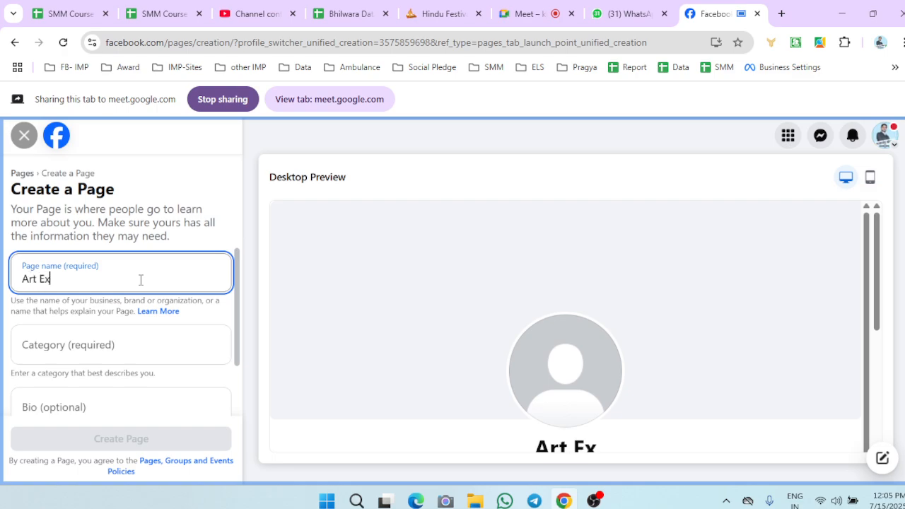
pyautogui.write('pert ')
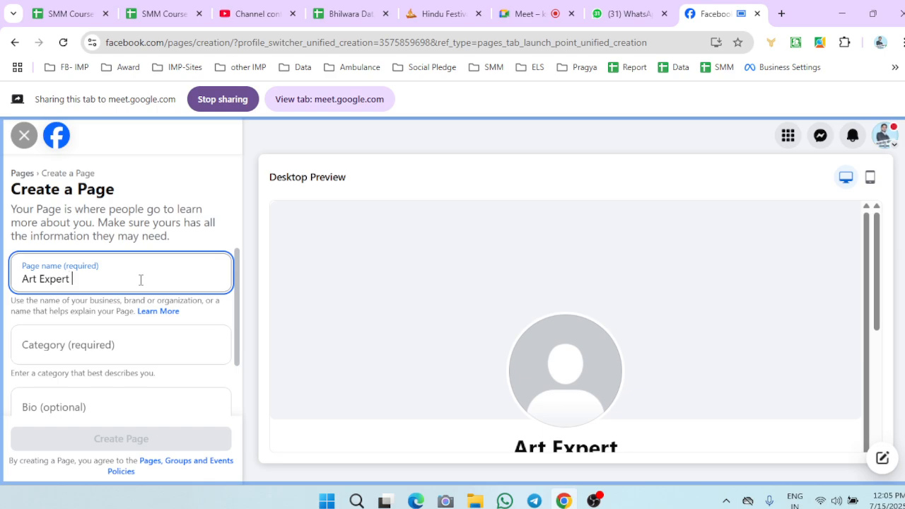
pyautogui.write('India')
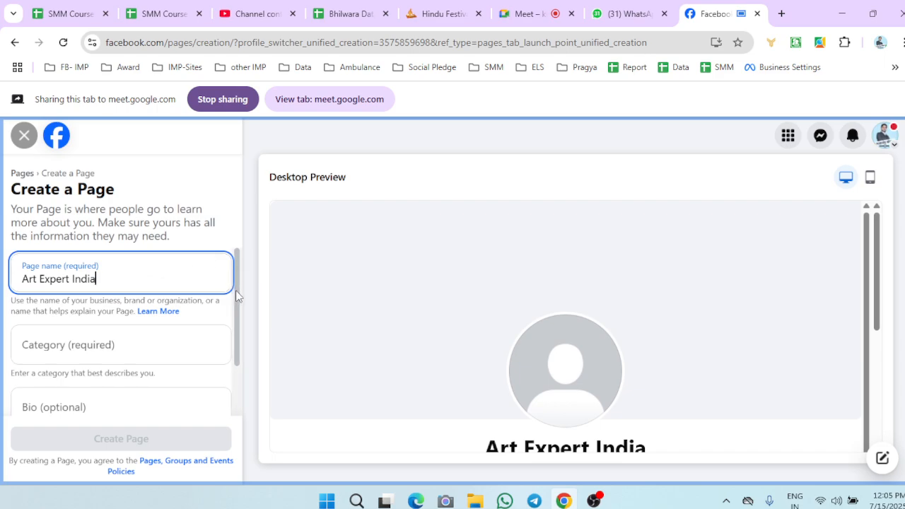
pyautogui.scroll(-1, 235, 290)
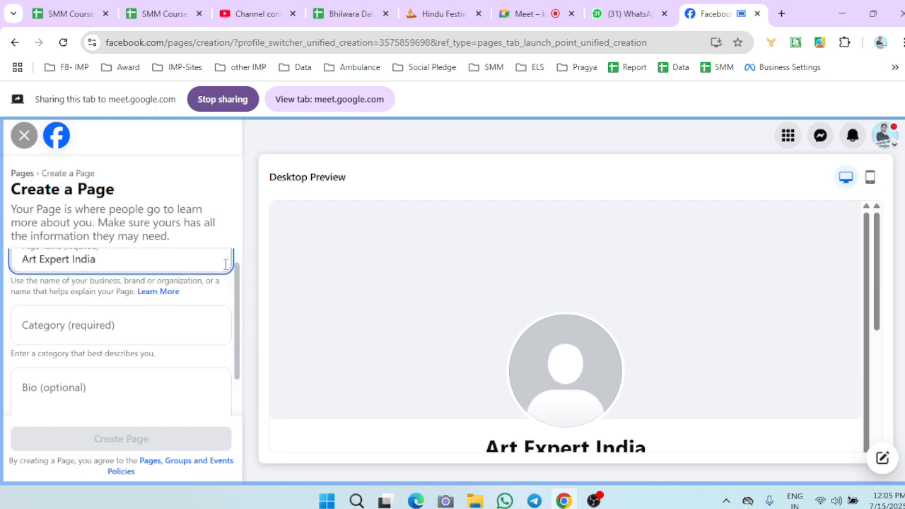
pyautogui.click(140, 319)
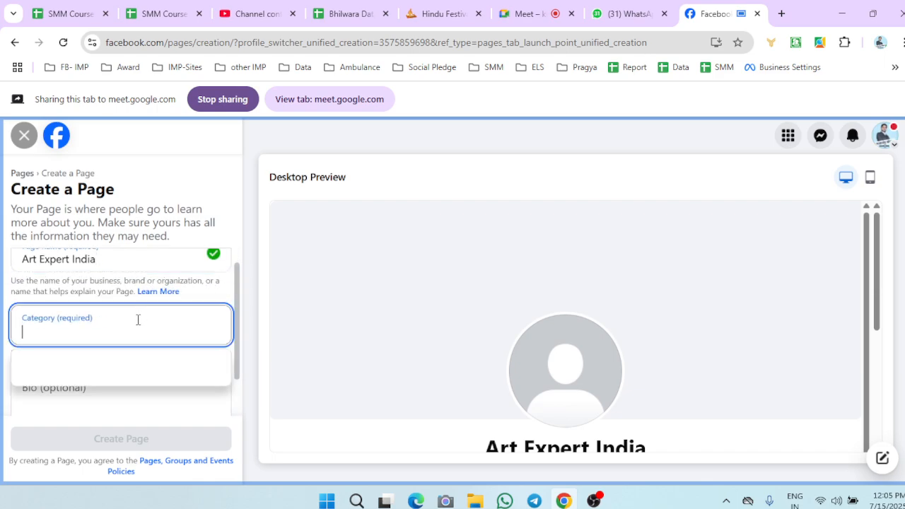
# Step: Pick Arts & Crafts Store as the only category, clearing the extra 'Handic' and 'art' searches
pyautogui.write('Ar')
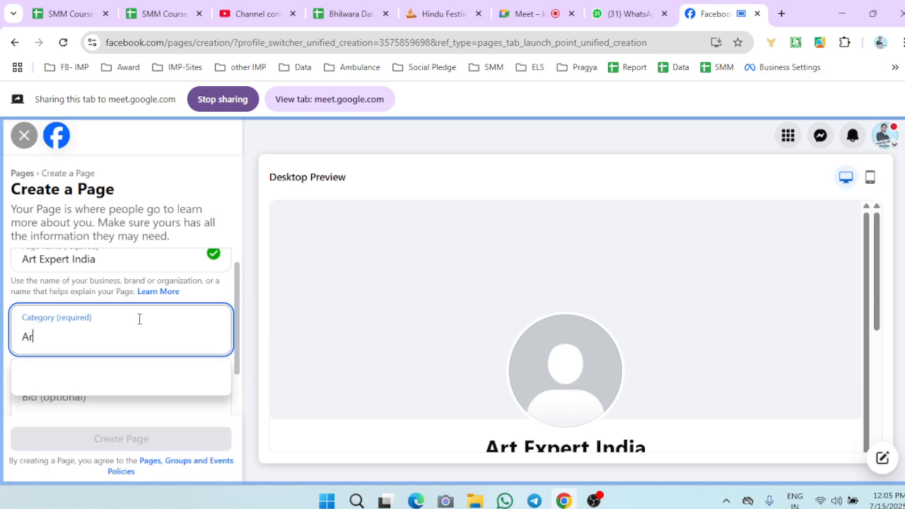
pyautogui.write('t')
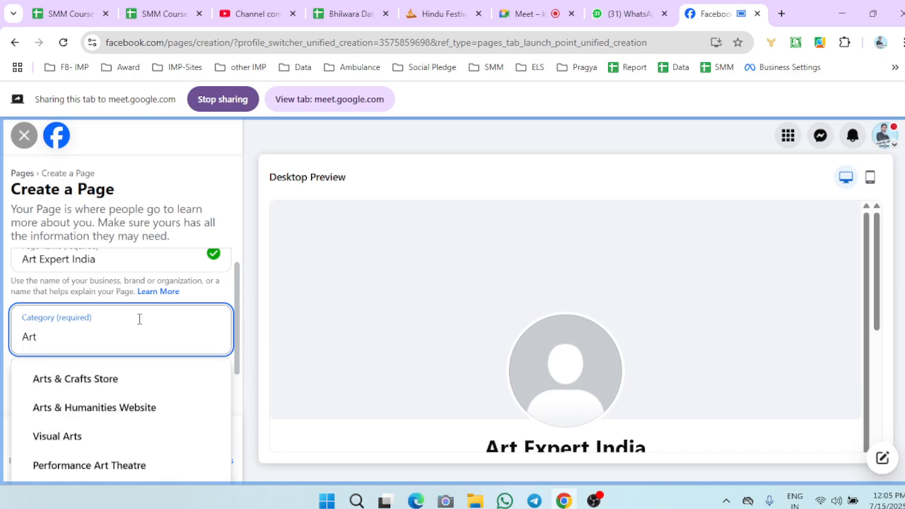
pyautogui.click(75, 380)
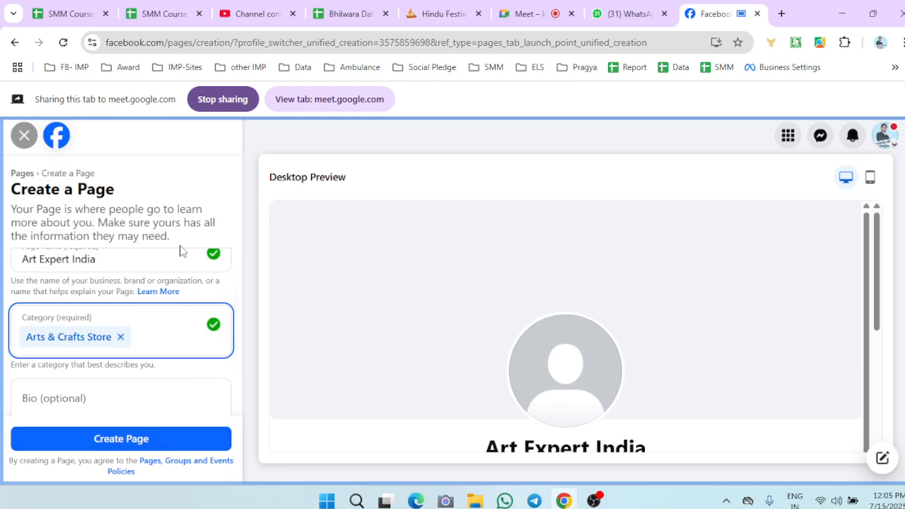
pyautogui.write('A')
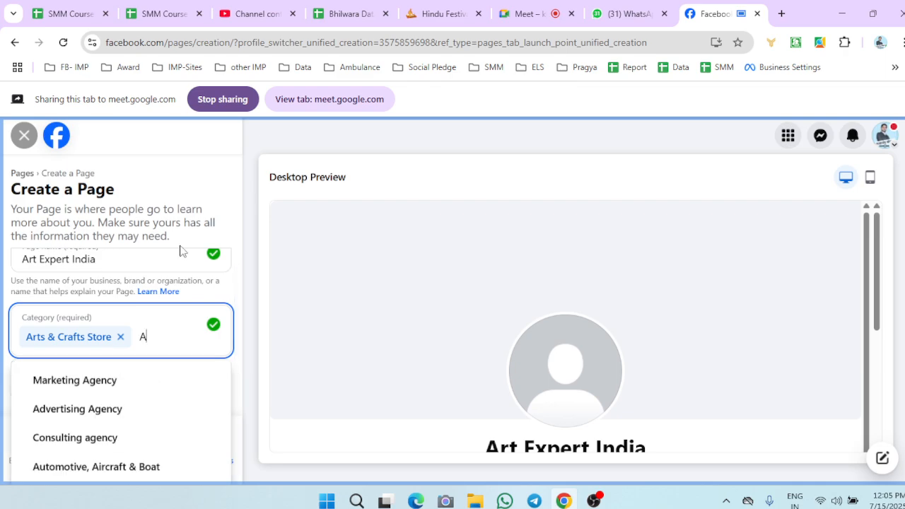
pyautogui.write('rt')
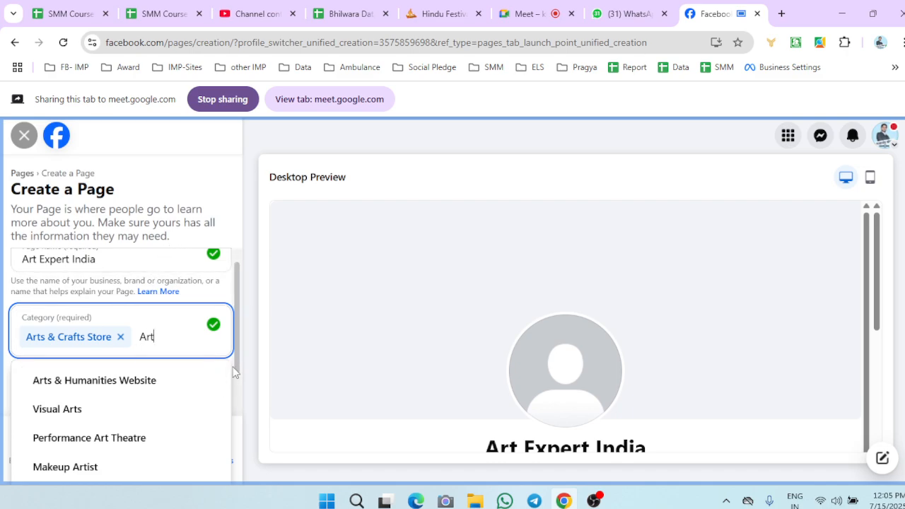
pyautogui.scroll(-2, 235, 365)
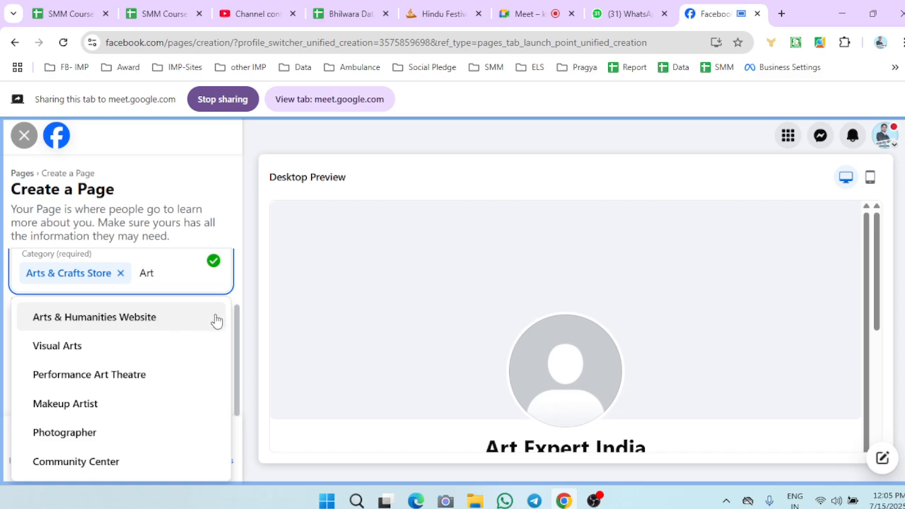
pyautogui.press('BackSpace')
pyautogui.press('BackSpace')
pyautogui.press('BackSpace')
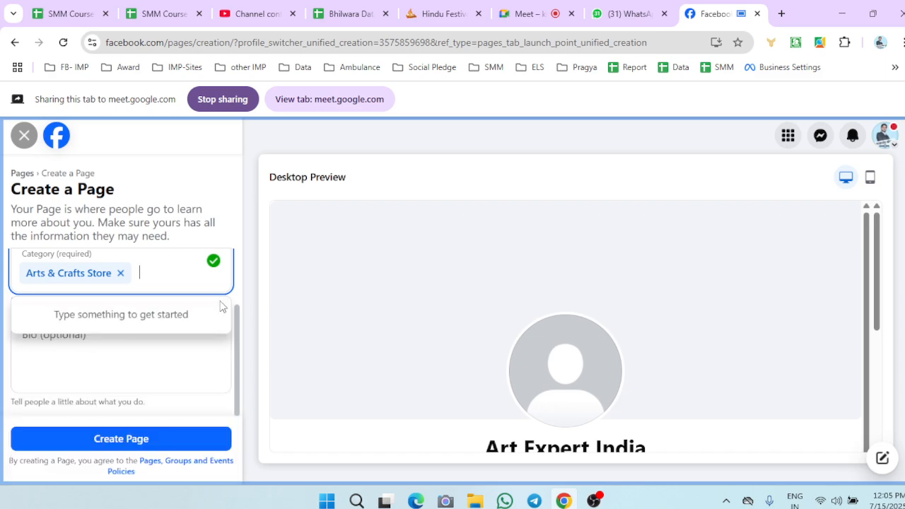
pyautogui.write('Handi')
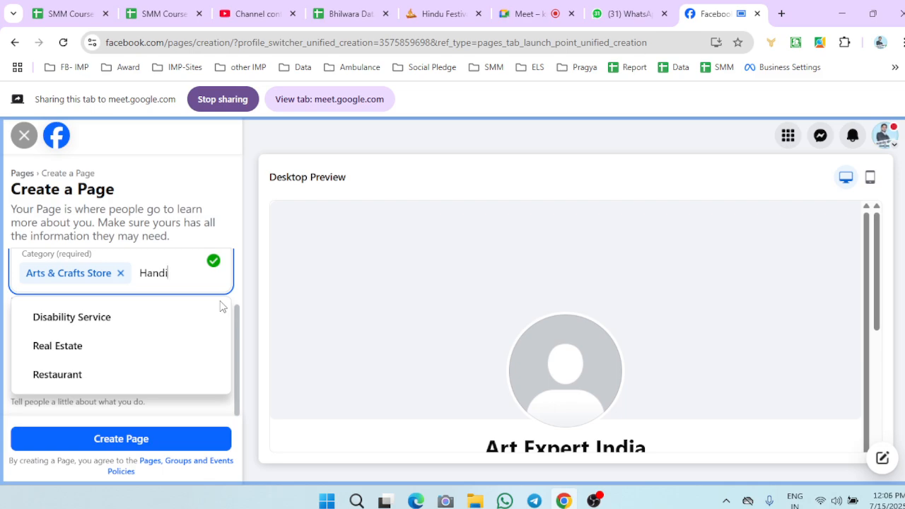
pyautogui.write('cr')
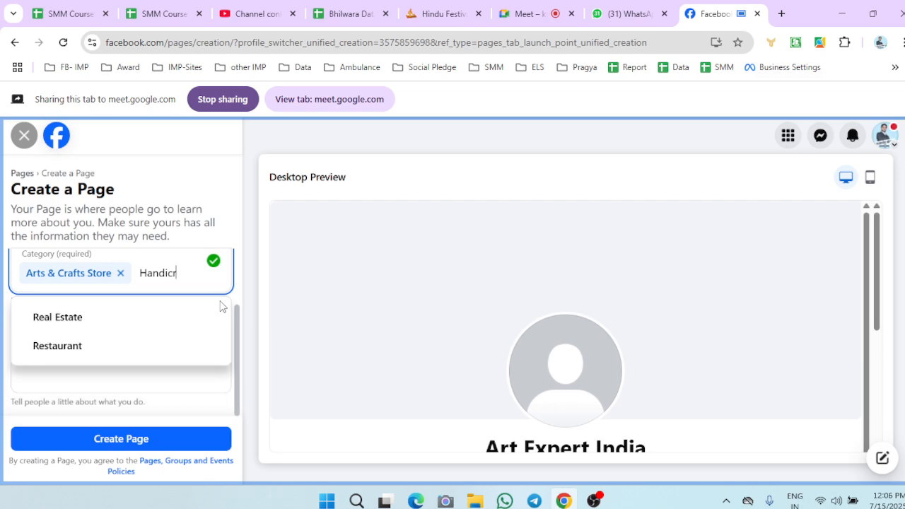
pyautogui.press('BackSpace')
pyautogui.press('BackSpace')
pyautogui.press('BackSpace')
pyautogui.press('BackSpace')
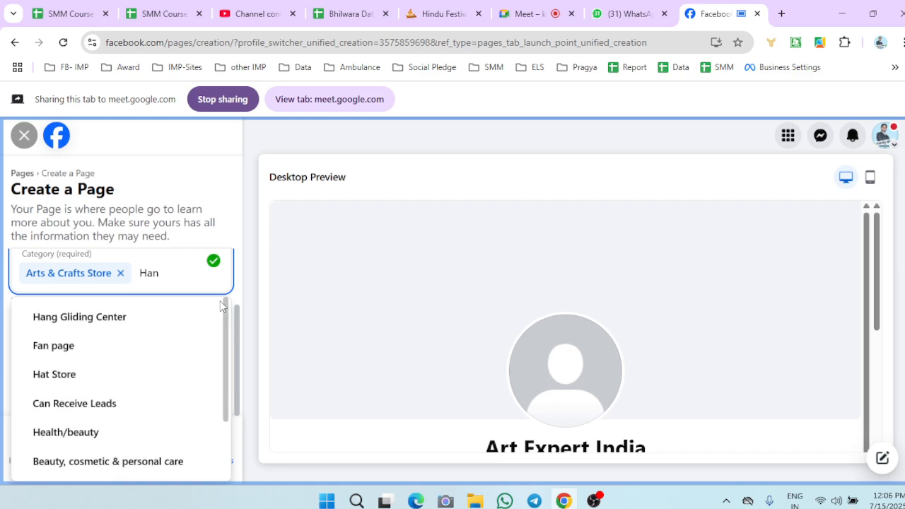
pyautogui.press('BackSpace')
pyautogui.press('BackSpace')
pyautogui.press('BackSpace')
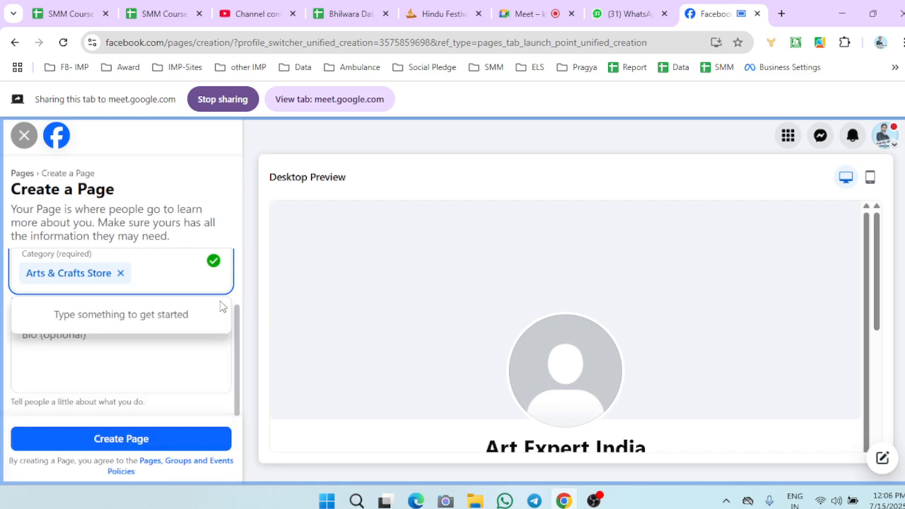
pyautogui.write('art')
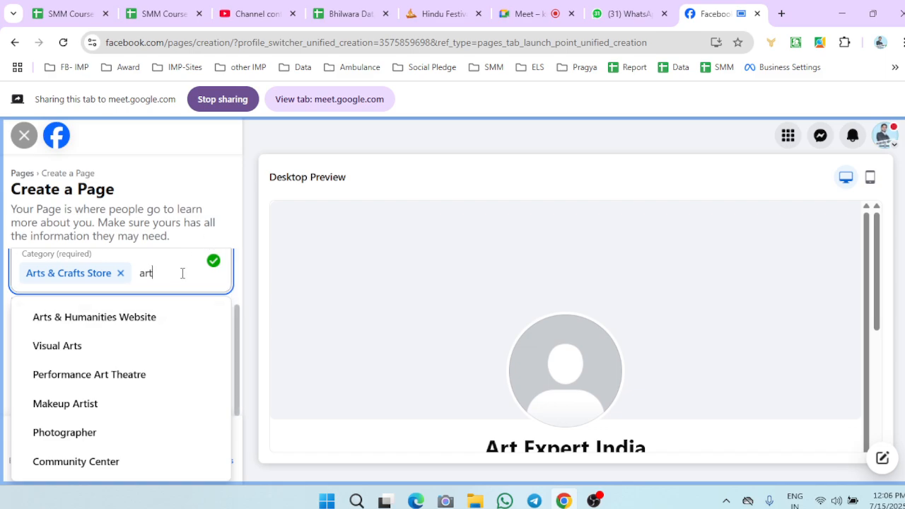
pyautogui.press('BackSpace')
pyautogui.press('BackSpace')
pyautogui.press('BackSpace')
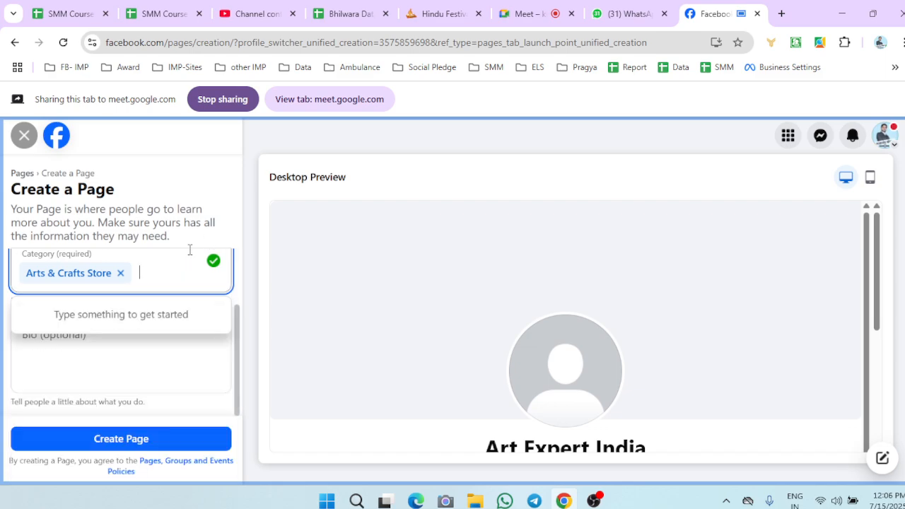
pyautogui.click(190, 235)
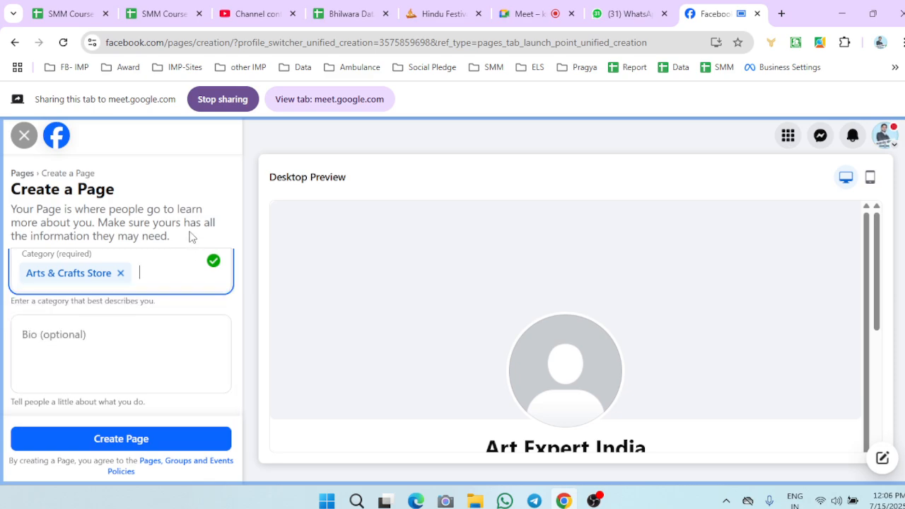
# Step: Move into the Bio field and open a new browser tab
pyautogui.click(162, 349)
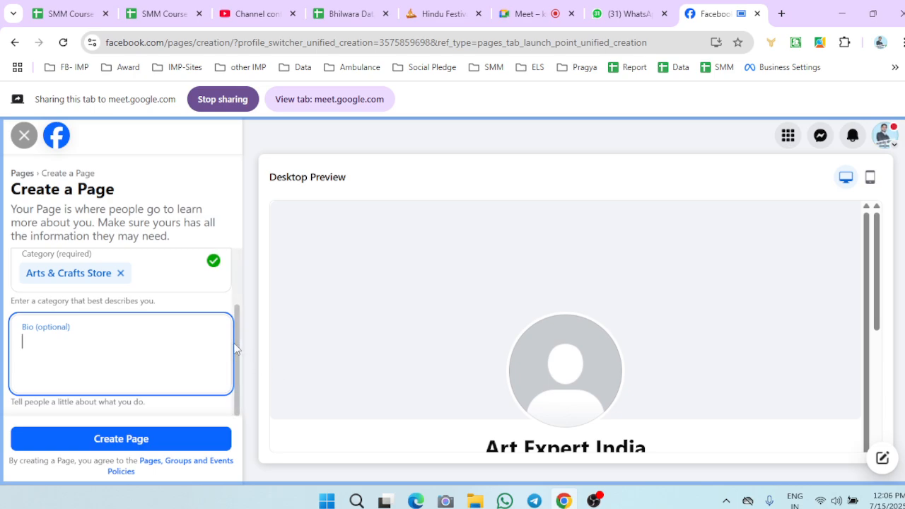
pyautogui.scroll(1, 235, 348)
pyautogui.scroll(-1, 236, 350)
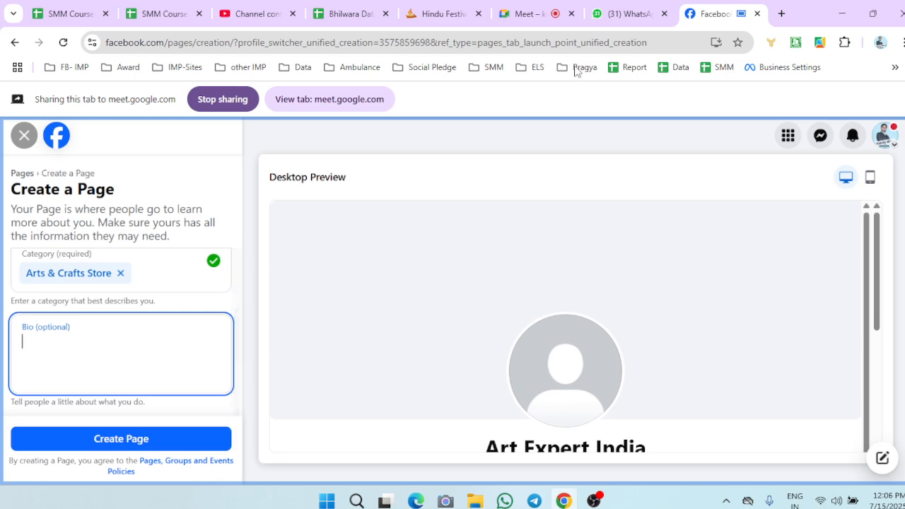
pyautogui.click(781, 14)
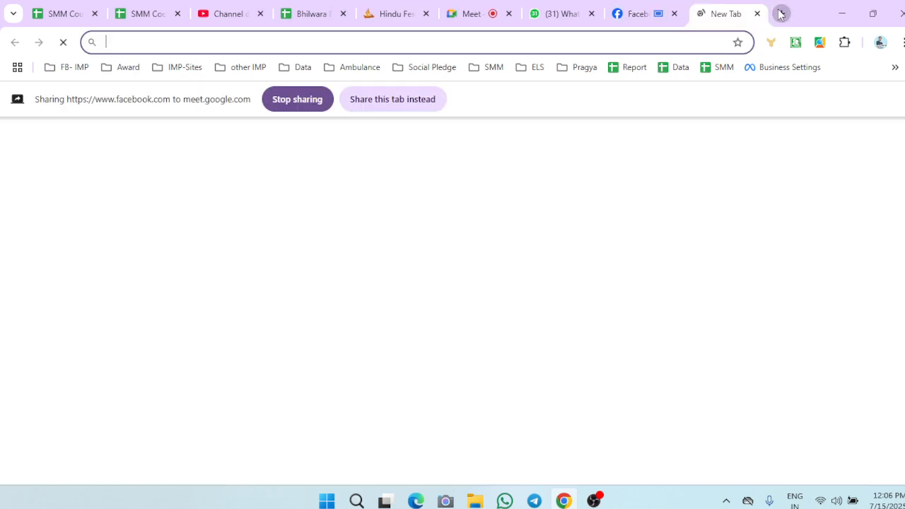
# Step: Load chatgpt.com, share it in Meet, type 'Art' in the prompt, and return to Facebook
pyautogui.write('cha')
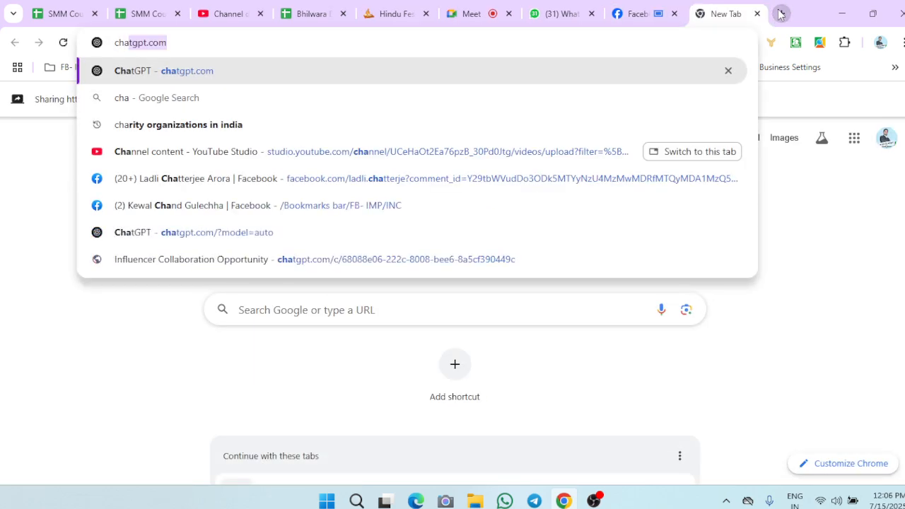
pyautogui.press('Return')
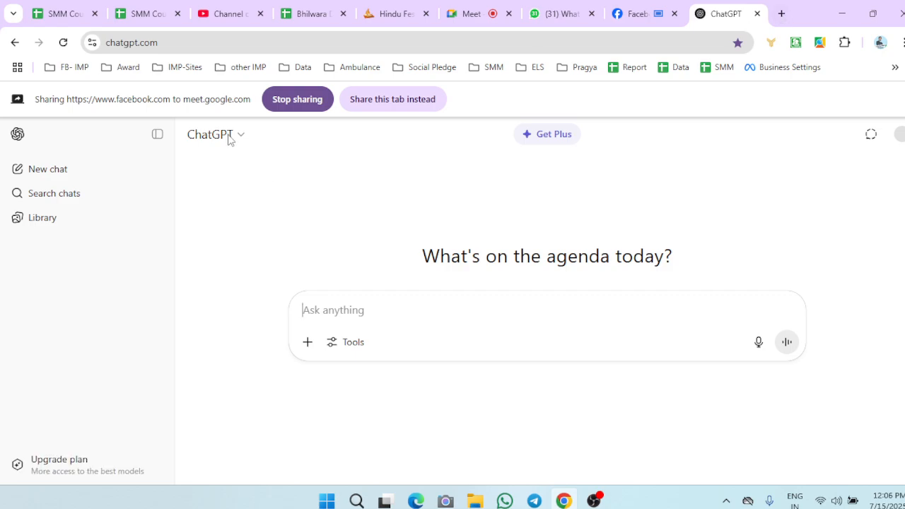
pyautogui.click(391, 101)
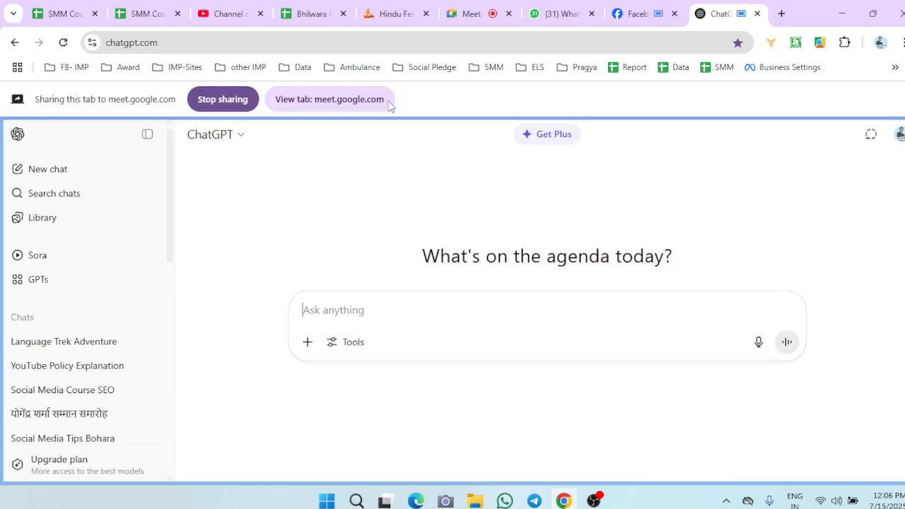
pyautogui.write('Art')
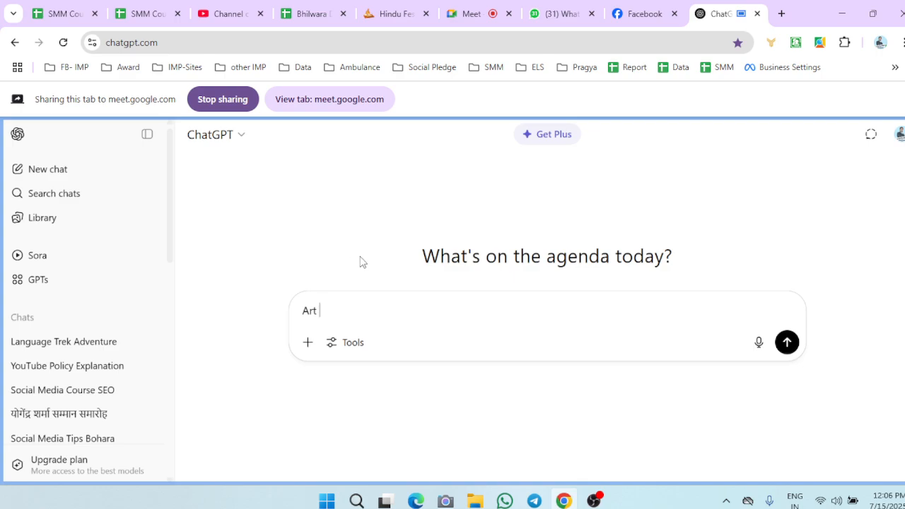
pyautogui.click(636, 14)
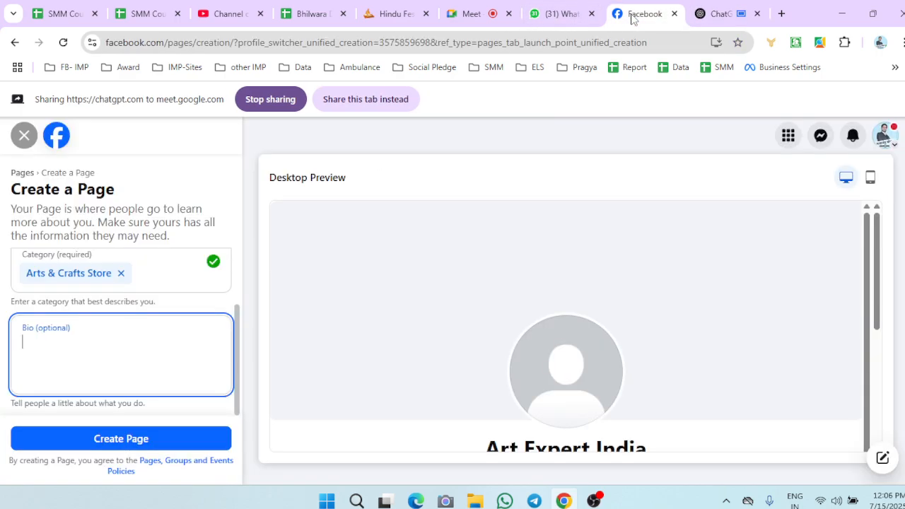
# Step: Adjust the Create a Page form's zoom, check the Meet call, and come back to the form
pyautogui.moveTo(238, 333); pyautogui.dragTo(239, 263)
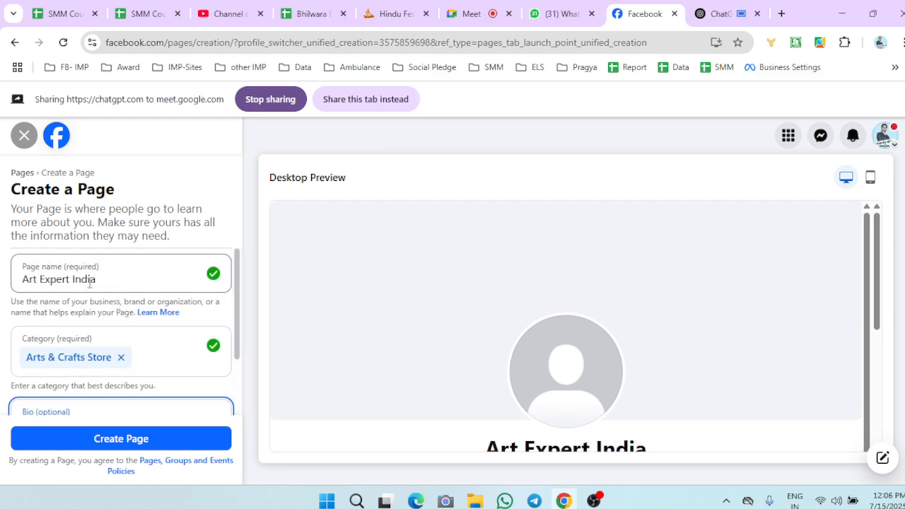
pyautogui.click(152, 353)
pyautogui.hotkey('ctrl', '+')
pyautogui.hotkey('ctrl', '+')
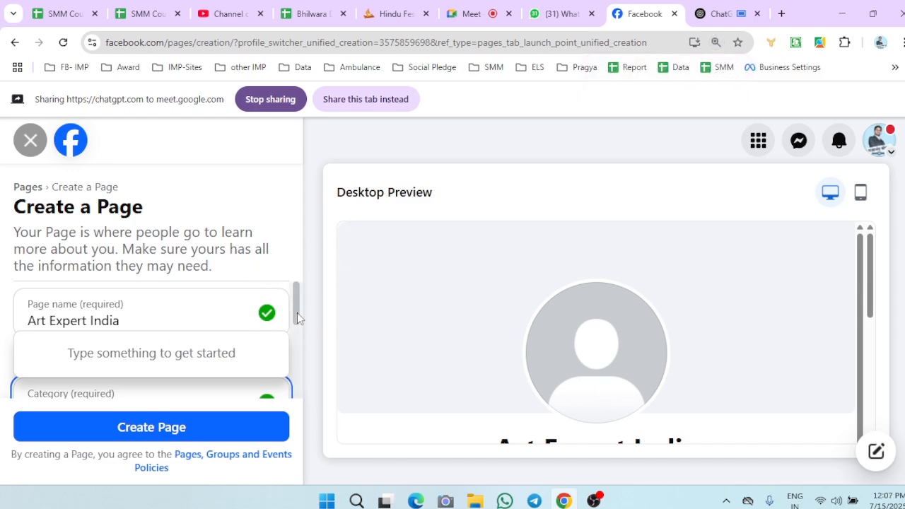
pyautogui.scroll(-1, 295, 332)
pyautogui.hotkey('ctrl', '-')
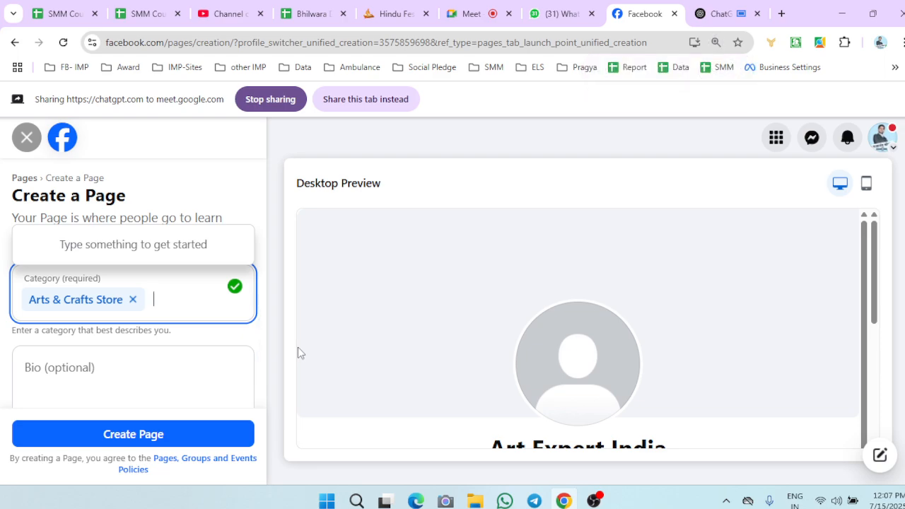
pyautogui.click(463, 16)
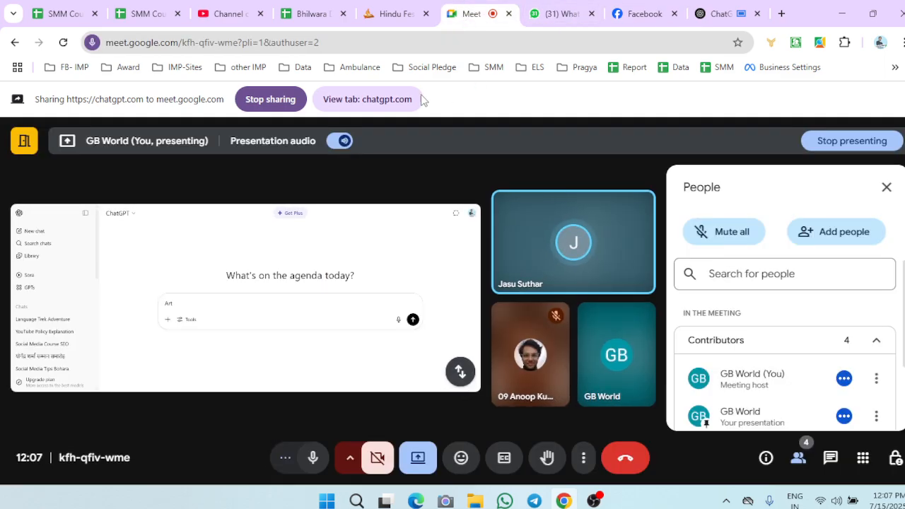
pyautogui.moveTo(535, 14)
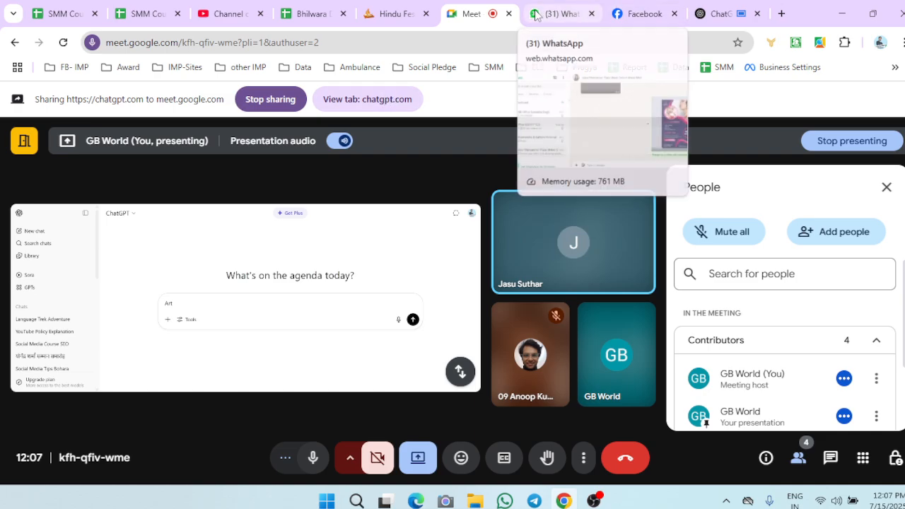
pyautogui.click(631, 14)
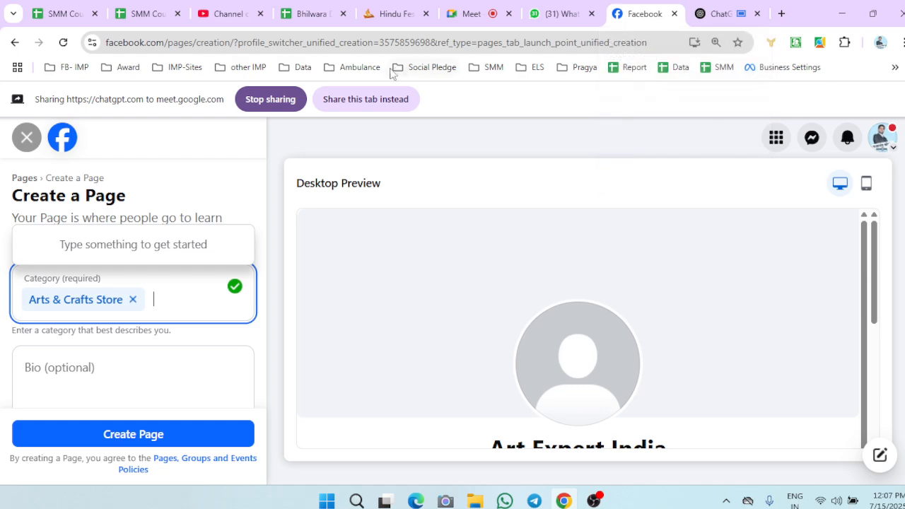
# Step: Share the Facebook tab again, review the name, category and bio fields, then go back to ChatGPT
pyautogui.click(363, 101)
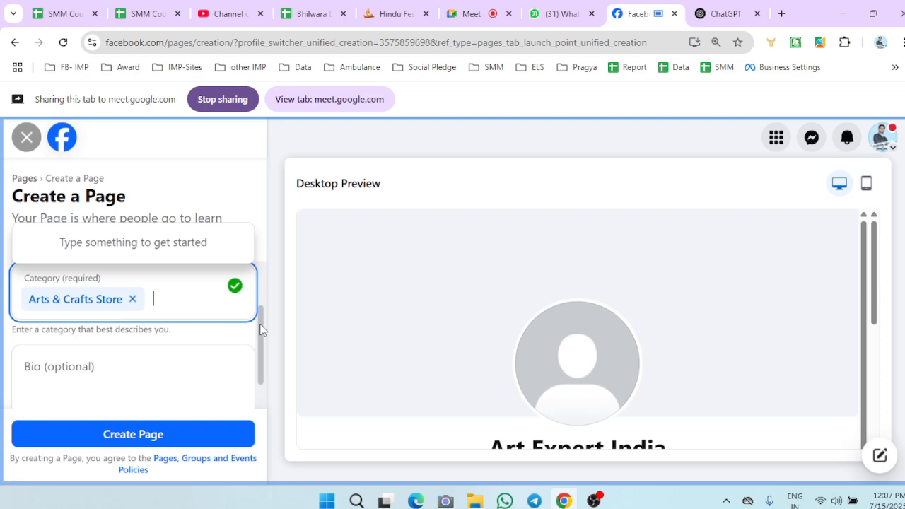
pyautogui.hotkey('ctrl', '-')
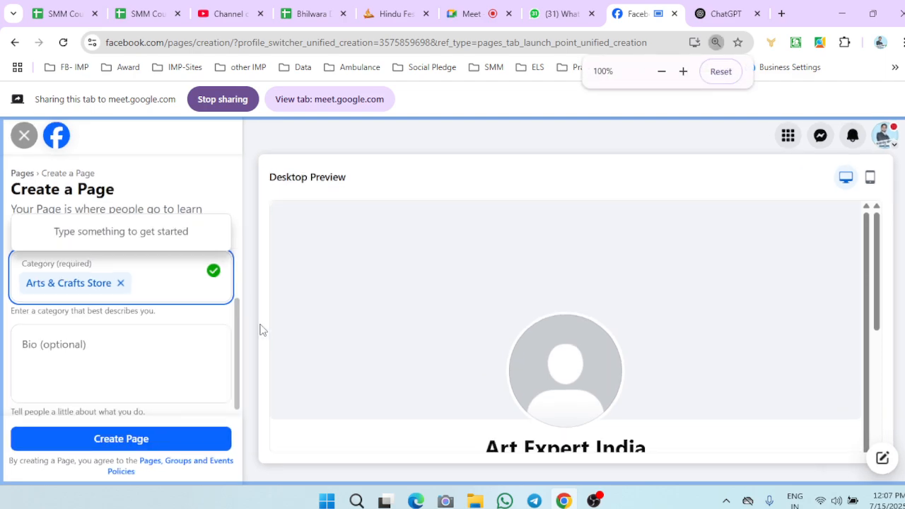
pyautogui.scroll(2, 238, 342)
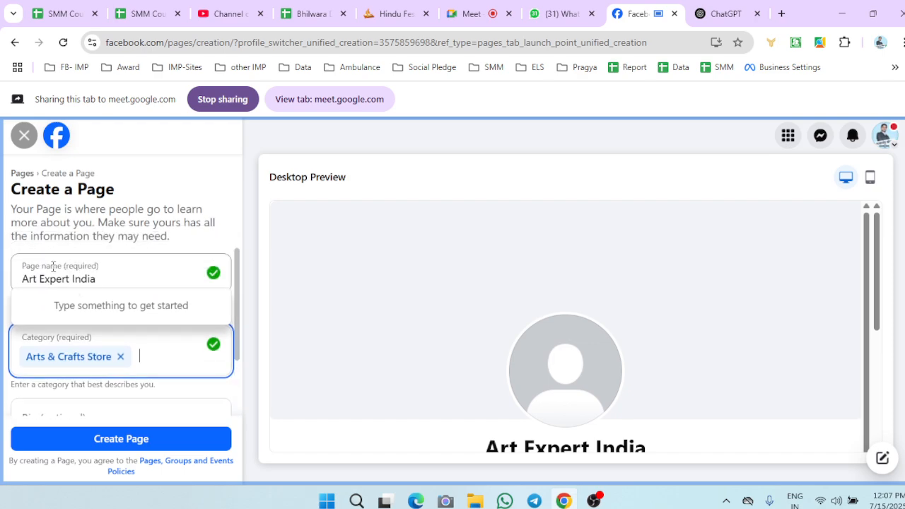
pyautogui.click(22, 269)
pyautogui.moveTo(22, 278); pyautogui.dragTo(101, 274)
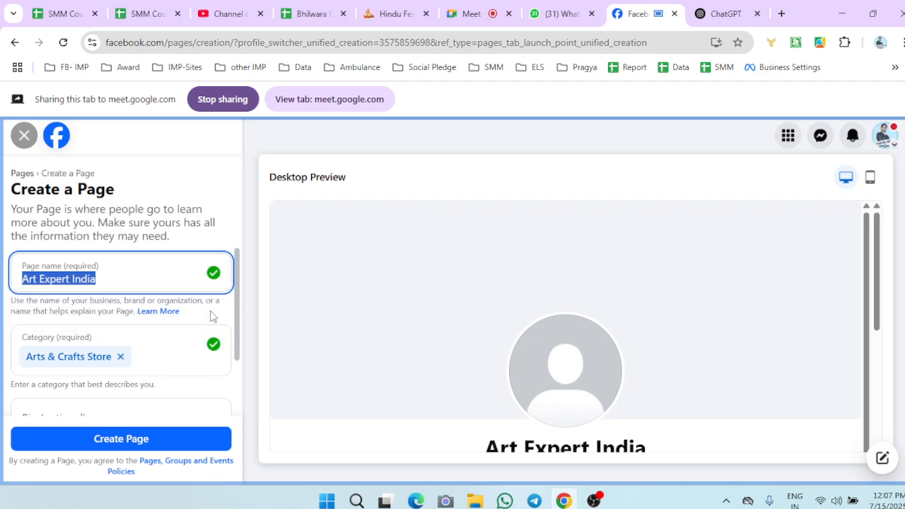
pyautogui.click(210, 316)
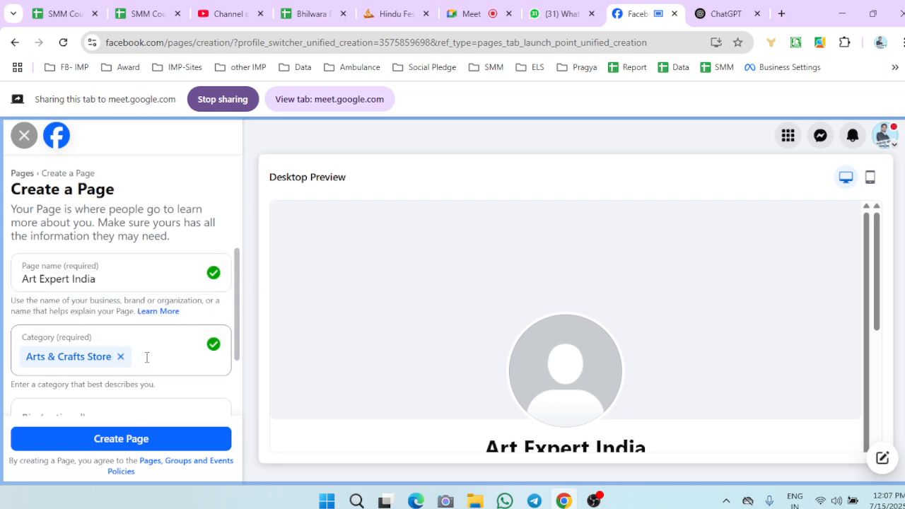
pyautogui.click(147, 357)
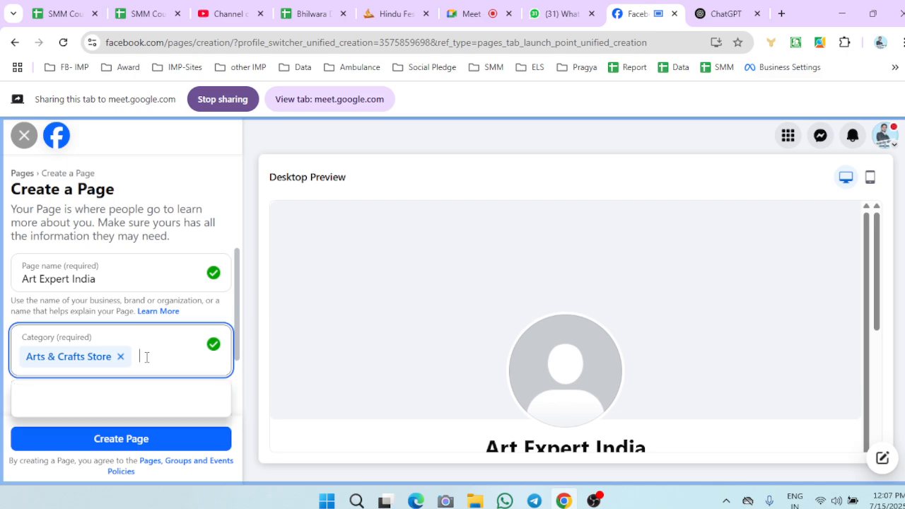
pyautogui.scroll(-2, 237, 294)
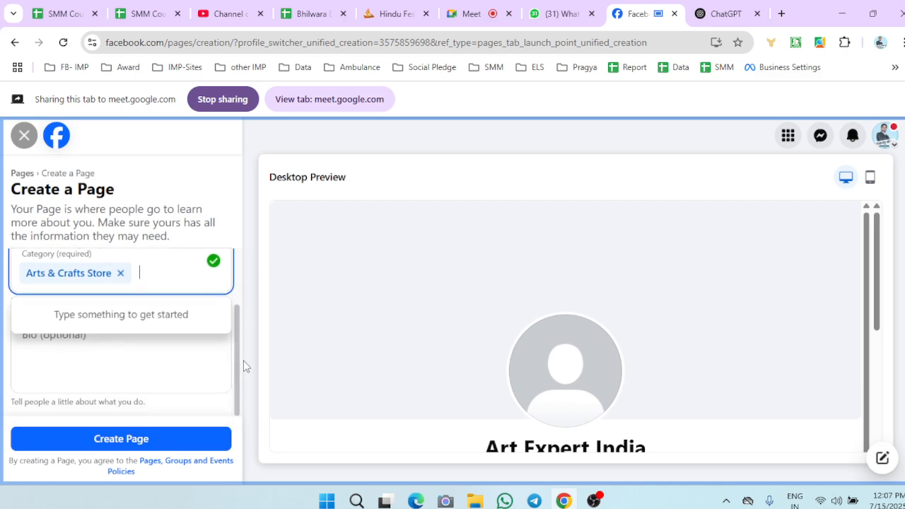
pyautogui.click(148, 349)
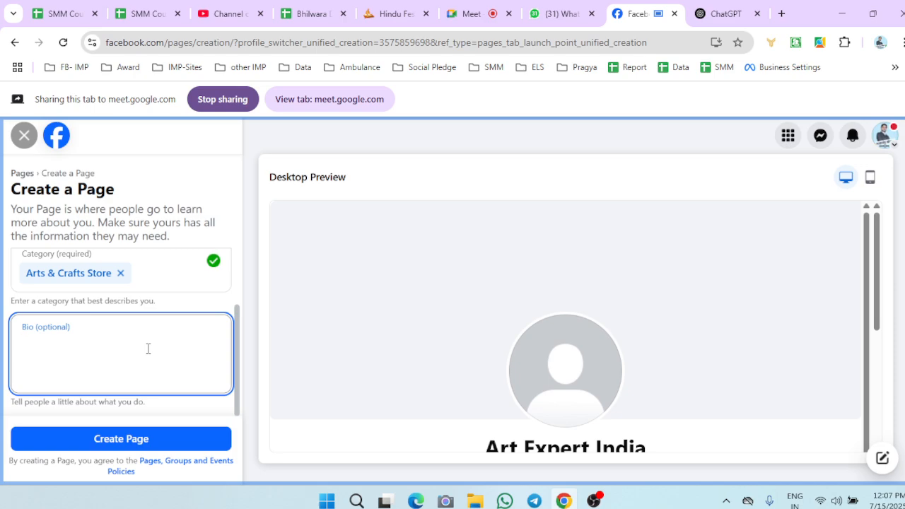
pyautogui.moveTo(10, 404); pyautogui.dragTo(150, 410)
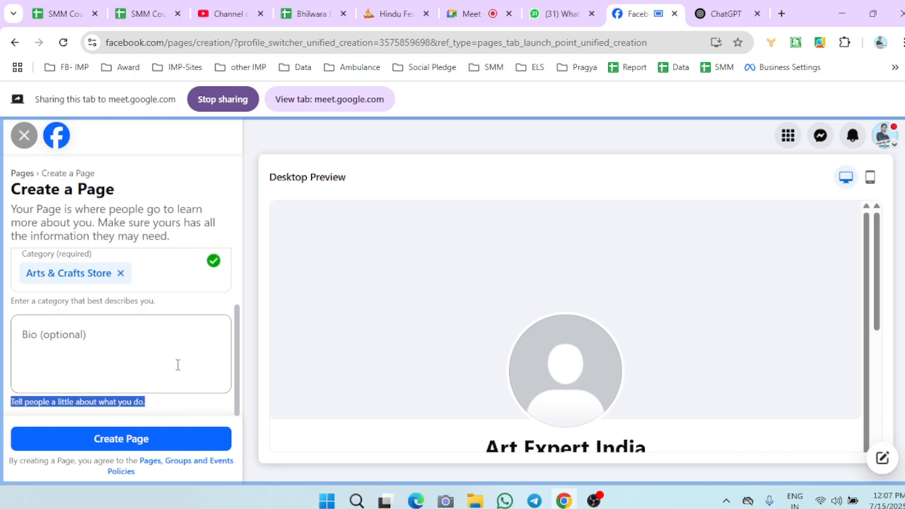
pyautogui.click(716, 16)
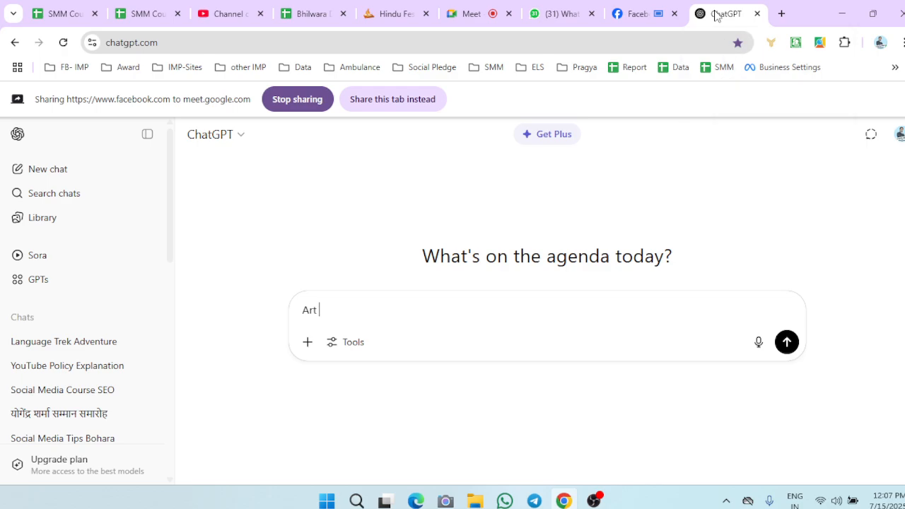
# Step: Share the ChatGPT tab and type the works list: CNC Machine work, texture art, wooden art, stone art
pyautogui.click(378, 103)
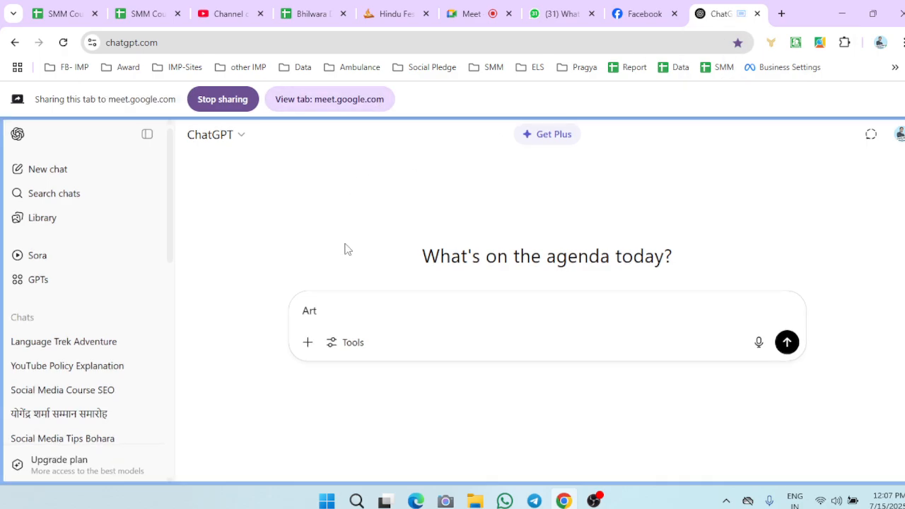
pyautogui.hotkey('ctrl', 'a')
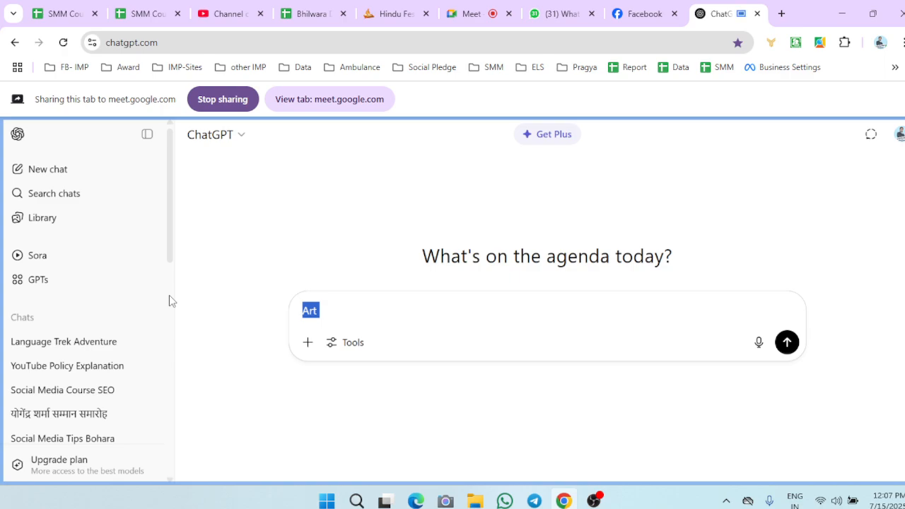
pyautogui.write('CNC Ma')
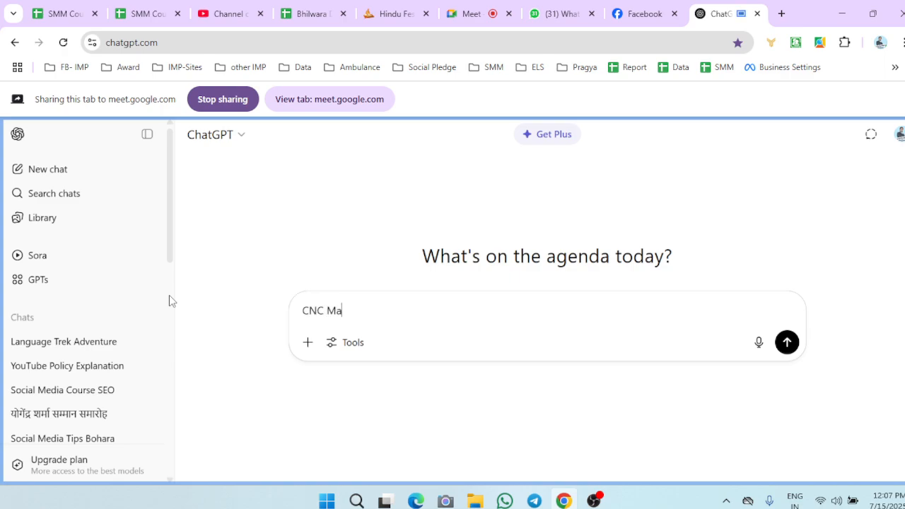
pyautogui.write('chine work, texture are')
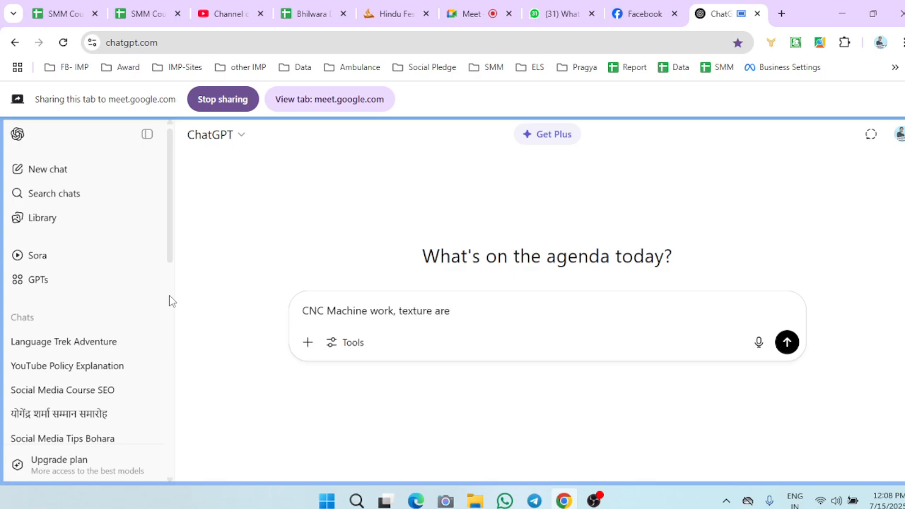
pyautogui.press('BackSpace')
pyautogui.write('t, wooden art, stone art')
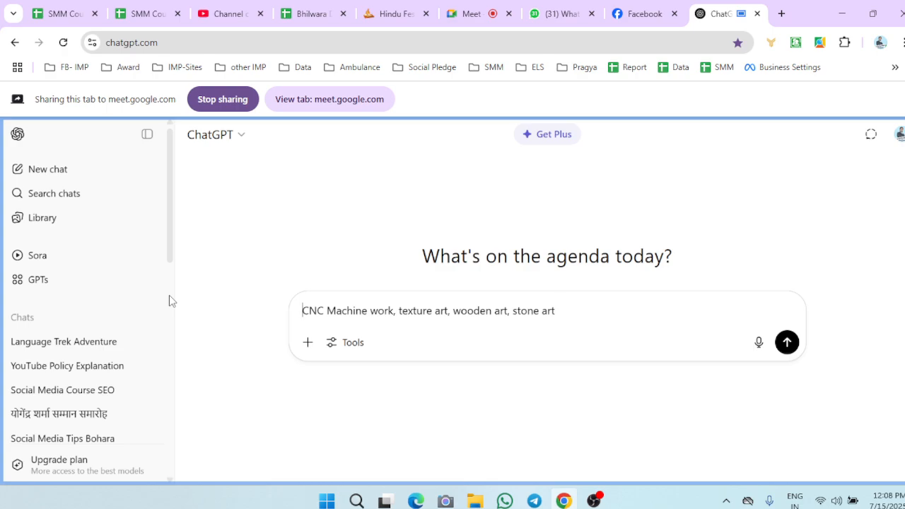
# Step: Add an intro line above the list describing the business as an art company
pyautogui.hotkey('shift', 'Return')
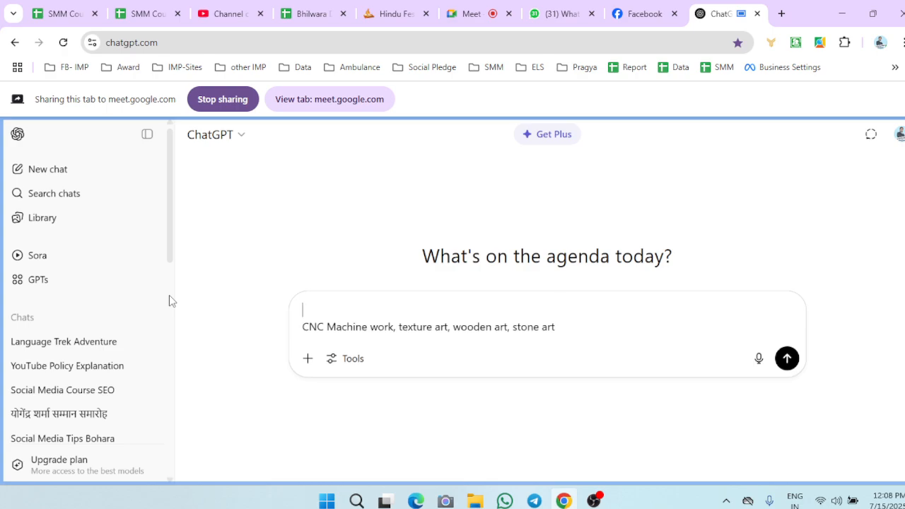
pyautogui.write('we are a ')
pyautogui.write('art')
pyautogui.press('BackSpace')
pyautogui.press('BackSpace')
pyautogui.press('BackSpace')
pyautogui.press('BackSpace')
pyautogui.press('BackSpace')
pyautogui.write('art comany')
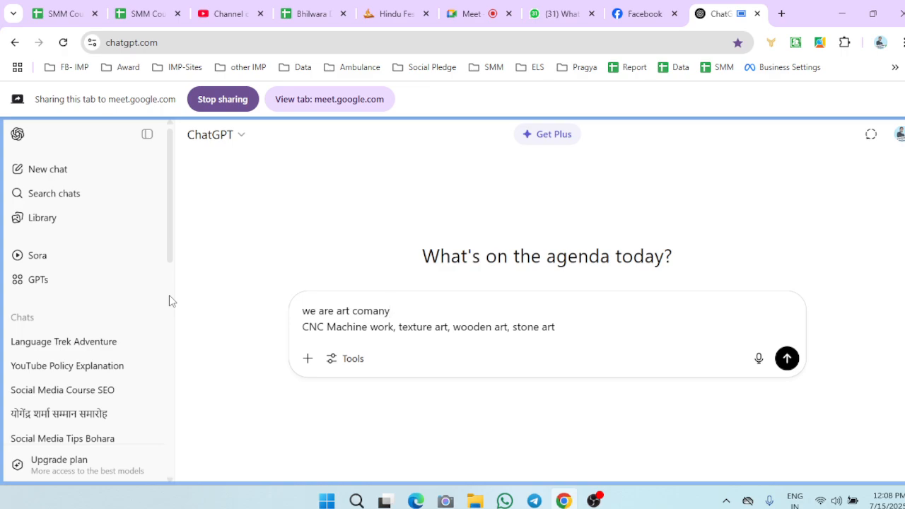
pyautogui.write(' b')
pyautogui.press('BackSpace')
pyautogui.press('BackSpace')
# Step: Extend the prompt with 'based in bhilwara', 'which do the following works' and Temple Door art
pyautogui.write(', based in bhilwara')
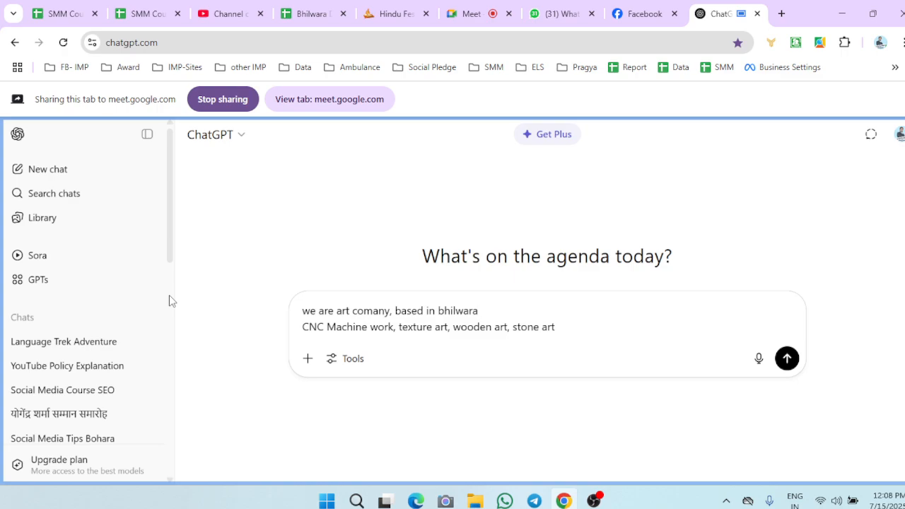
pyautogui.write(', ')
pyautogui.write('Door art')
pyautogui.press('Left')
pyautogui.press('Left')
pyautogui.press('Left')
pyautogui.press('Left')
pyautogui.press('Left')
pyautogui.press('Left')
pyautogui.press('Left')
pyautogui.press('Left')
pyautogui.press('Left')
pyautogui.press('Left')
pyautogui.press('Right')
pyautogui.press('Right')
pyautogui.write('Temple')
pyautogui.write('w')
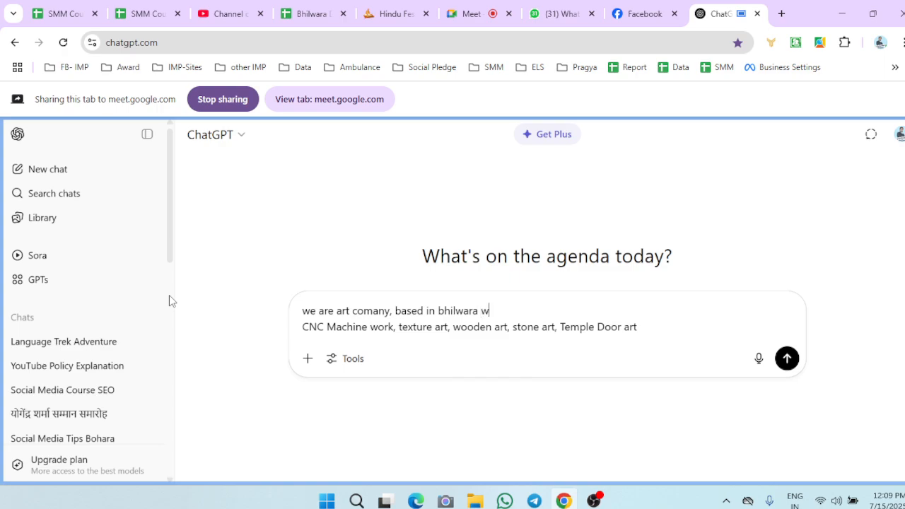
pyautogui.write('hich do the following ')
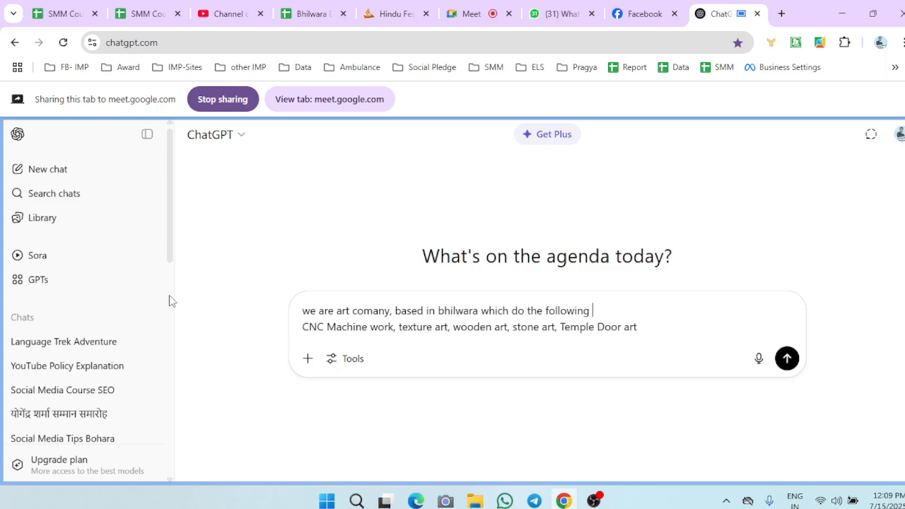
pyautogui.write('workds')
pyautogui.press('BackSpace')
pyautogui.press('BackSpace')
pyautogui.write('s')
pyautogui.press('Down')
# Step: Add the line 'please write a bio for my facebook page.' to the prompt
pyautogui.hotkey('shift', 'Return')
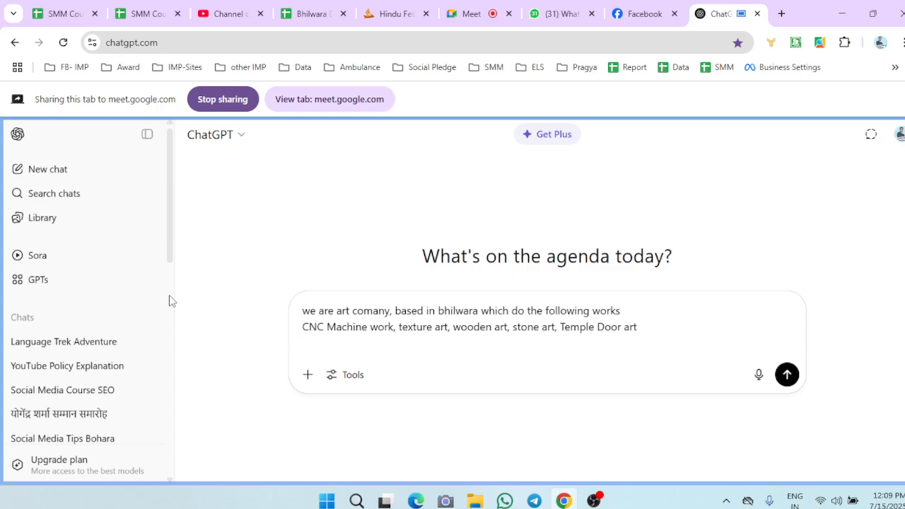
pyautogui.write('please write a bio ')
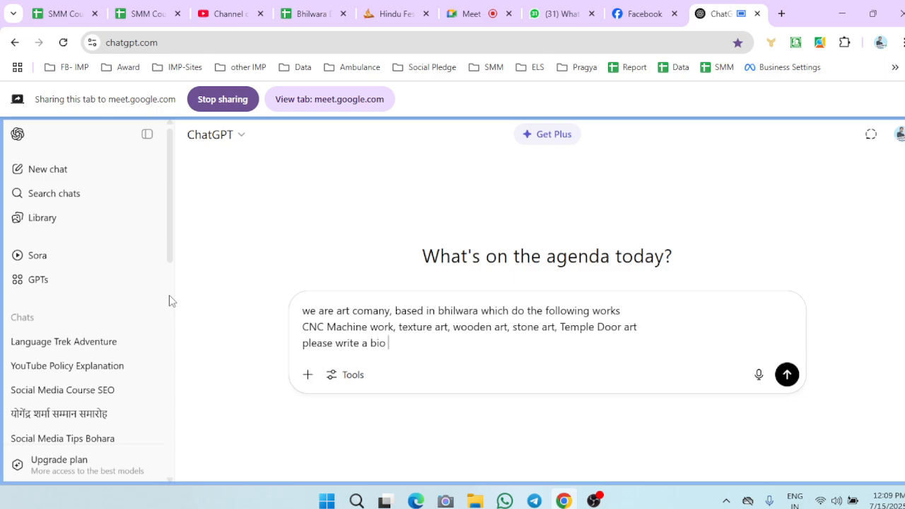
pyautogui.write('for my facebook ')
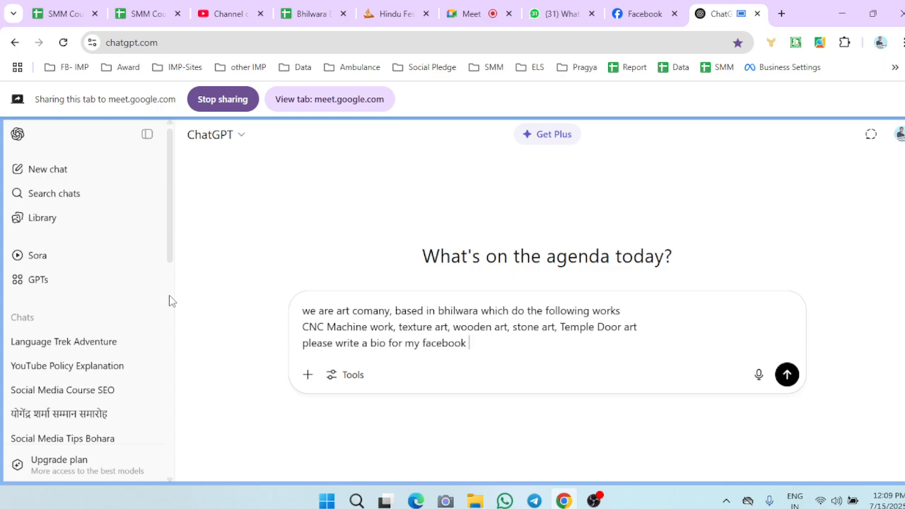
pyautogui.write('page.')
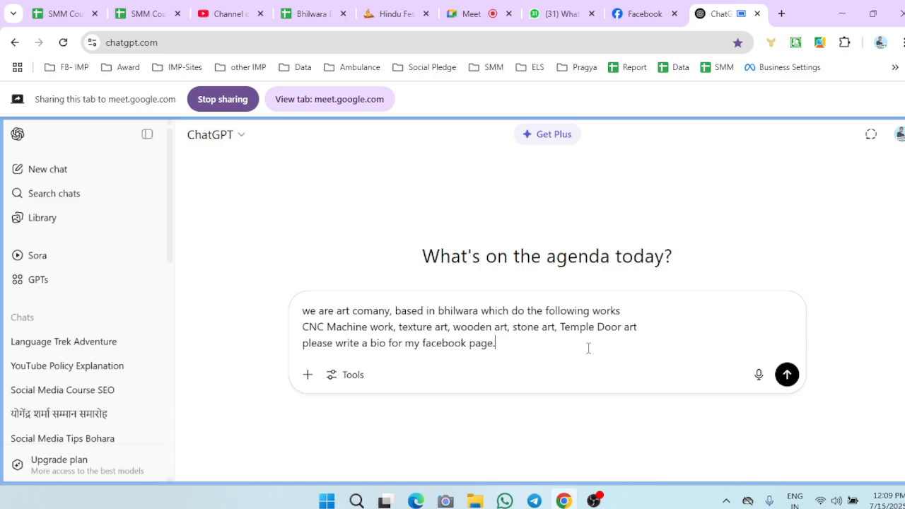
pyautogui.hotkey('ctrl', 'Home')
pyautogui.hotkey('ctrl', 'End')
# Step: Insert 'we have 15 years experience in this market' below the works list and send the prompt
pyautogui.click(493, 326)
pyautogui.click(624, 325)
pyautogui.click(626, 311)
pyautogui.press('Left')
pyautogui.press('Left')
pyautogui.press('Left')
pyautogui.press('Left')
pyautogui.press('Left')
pyautogui.press('Left')
pyautogui.press('Left')
pyautogui.press('Left')
pyautogui.press('Left')
pyautogui.press('Left')
pyautogui.press('Left')
pyautogui.press('Left')
pyautogui.press('Left')
pyautogui.press('Left')
pyautogui.press('Left')
pyautogui.press('Left')
pyautogui.press('Left')
pyautogui.press('Left')
pyautogui.press('Left')
pyautogui.press('Left')
pyautogui.press('Left')
pyautogui.press('Left')
pyautogui.press('Left')
pyautogui.hotkey('shift', 'Return')
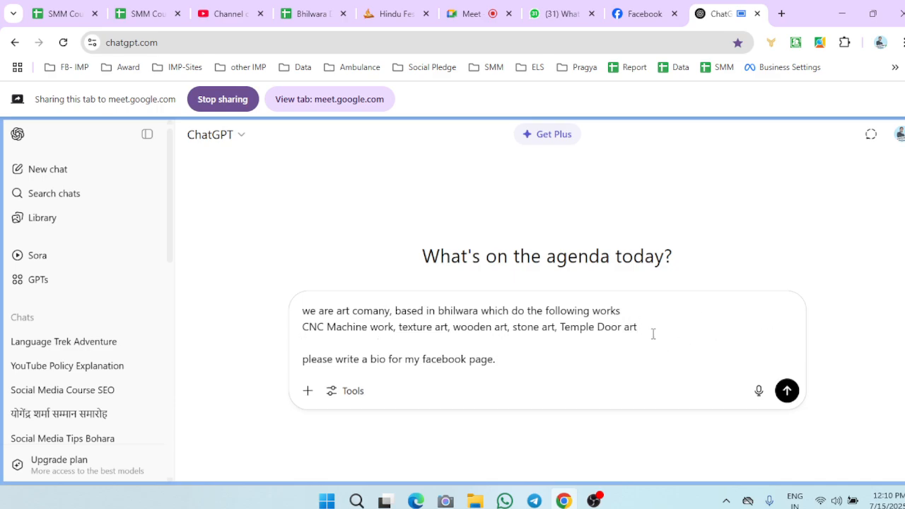
pyautogui.write('we have 15 years exper')
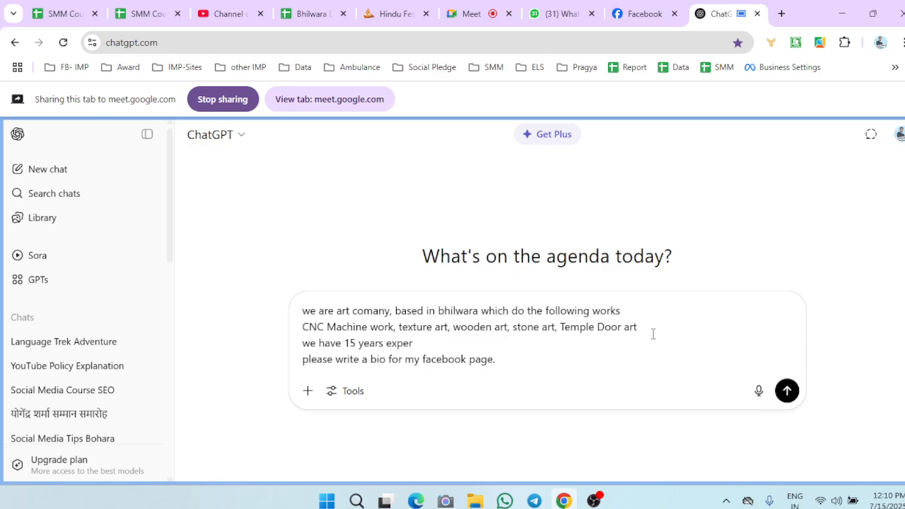
pyautogui.write('ience in this market.')
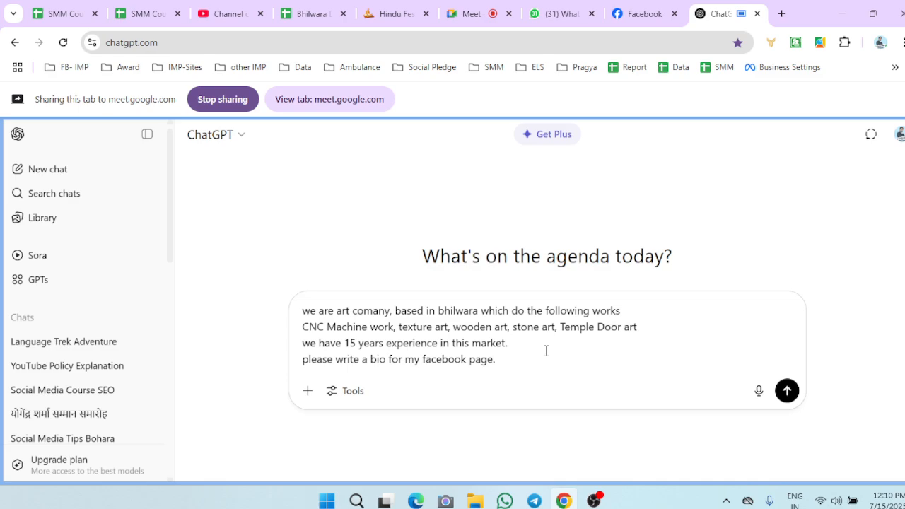
pyautogui.press('Return')
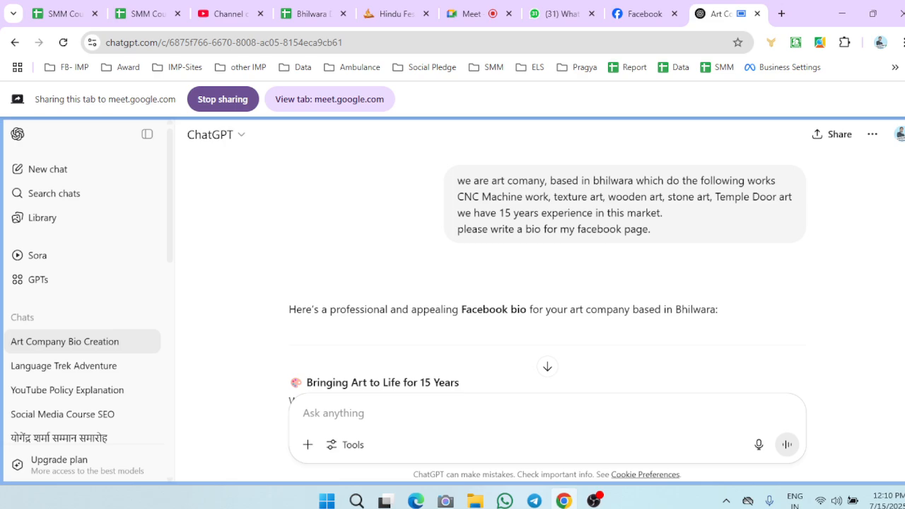
# Step: Scroll through ChatGPT's generated bio and enlarge the page text with Ctrl+plus
pyautogui.scroll(-2, 547, 282)
pyautogui.scroll(-3, 897, 314)
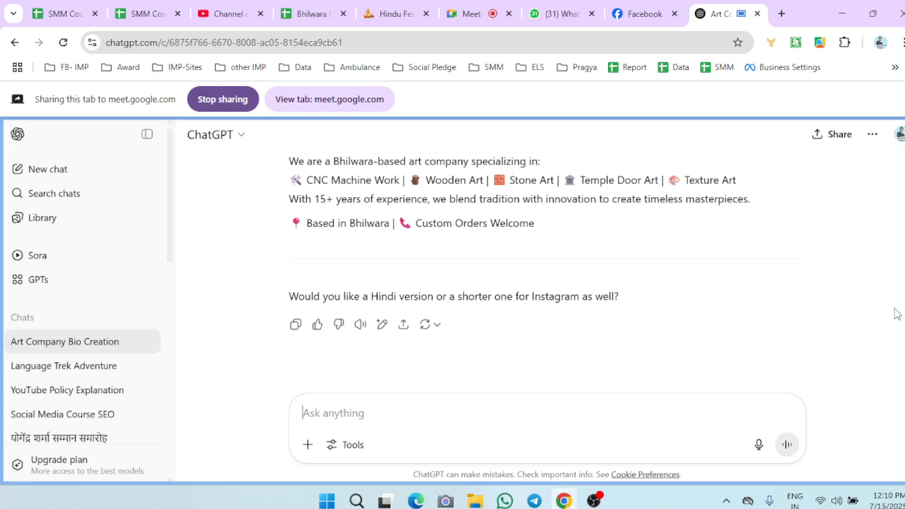
pyautogui.scroll(1, 897, 314)
pyautogui.scroll(2, 896, 281)
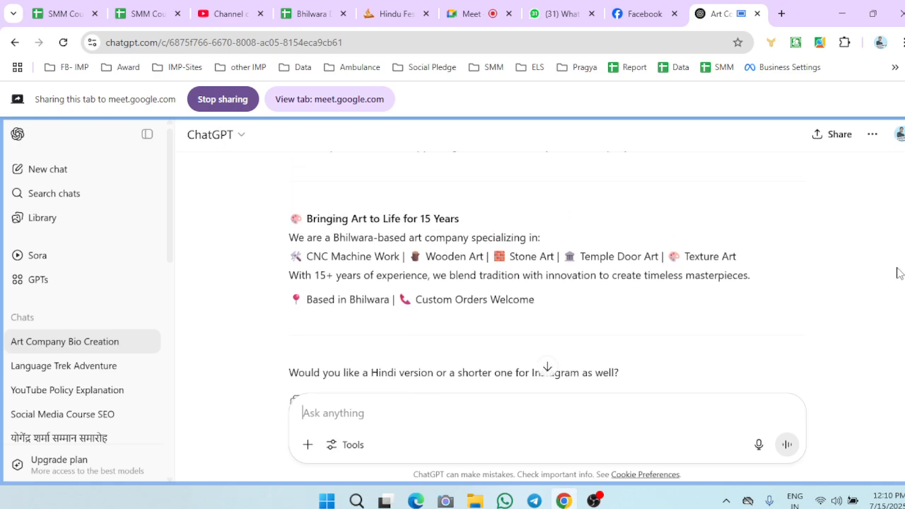
pyautogui.scroll(-3, 846, 352)
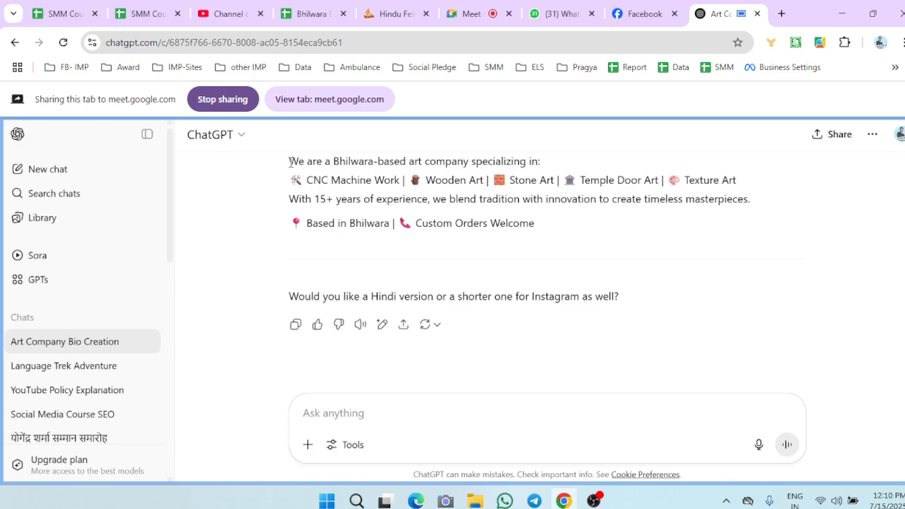
pyautogui.moveTo(296, 177); pyautogui.dragTo(472, 188)
pyautogui.click(472, 325)
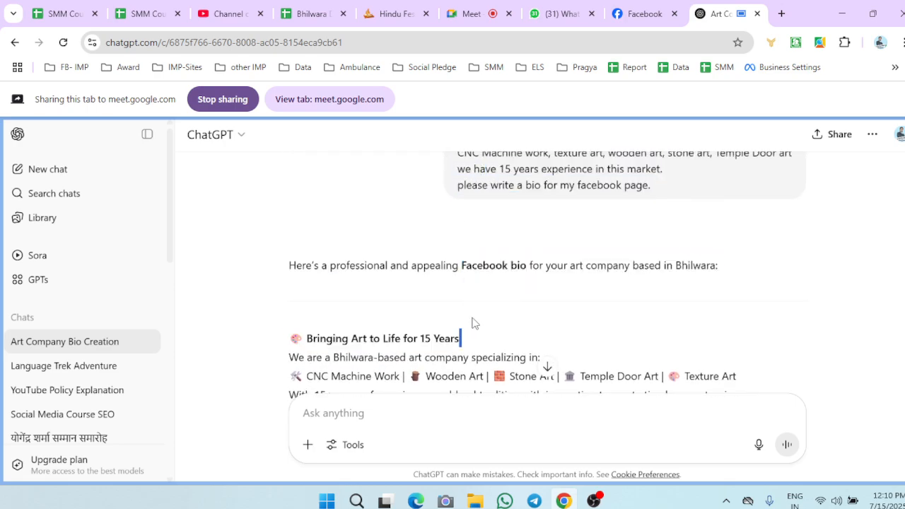
pyautogui.scroll(-3, 683, 254)
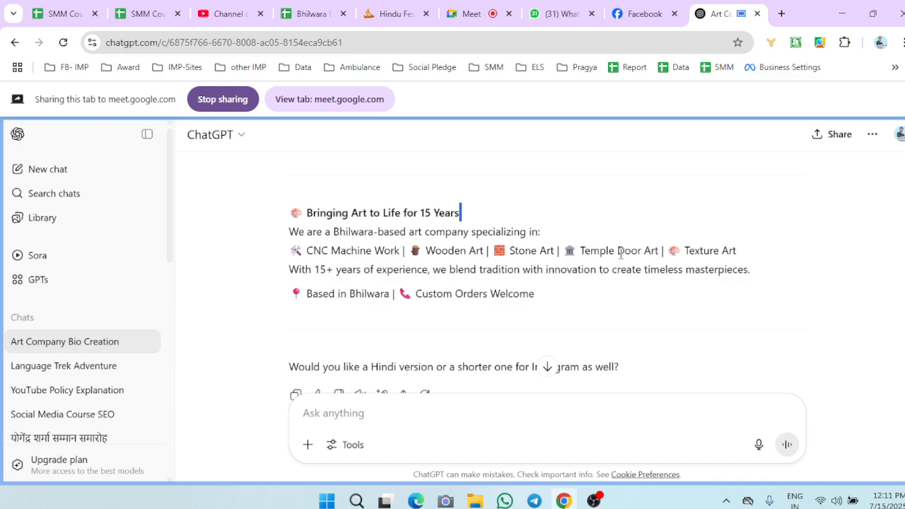
pyautogui.hotkey('ctrl', '+')
pyautogui.hotkey('ctrl', '+')
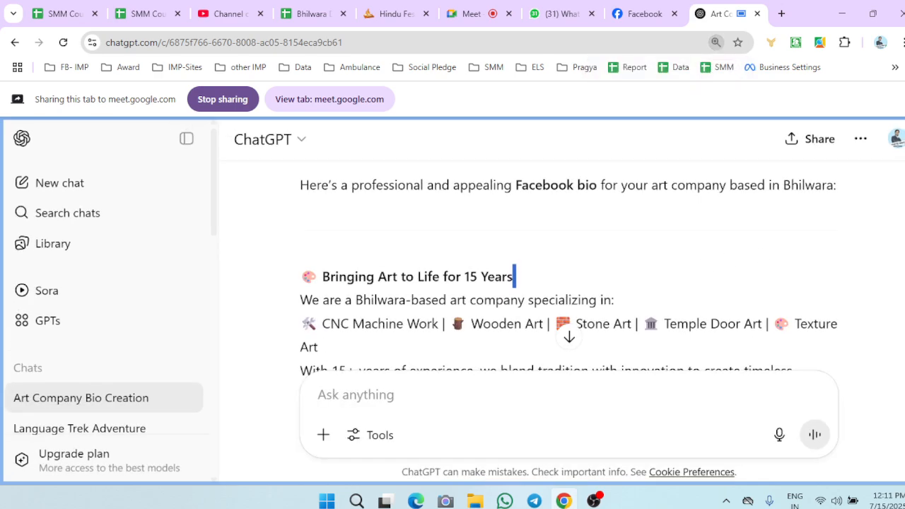
# Step: Select the bio from its opening line down to 'Custom Orders Welcome'
pyautogui.scroll(-2, 569, 283)
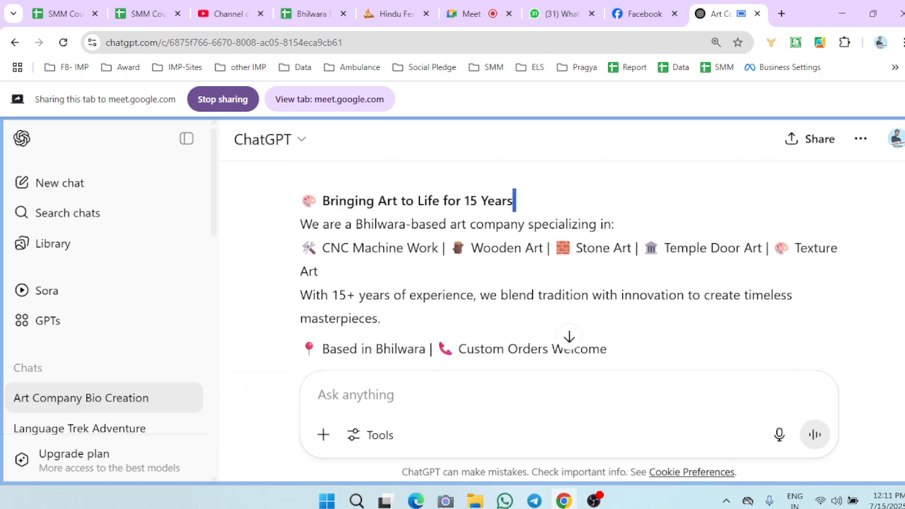
pyautogui.scroll(-1, 570, 259)
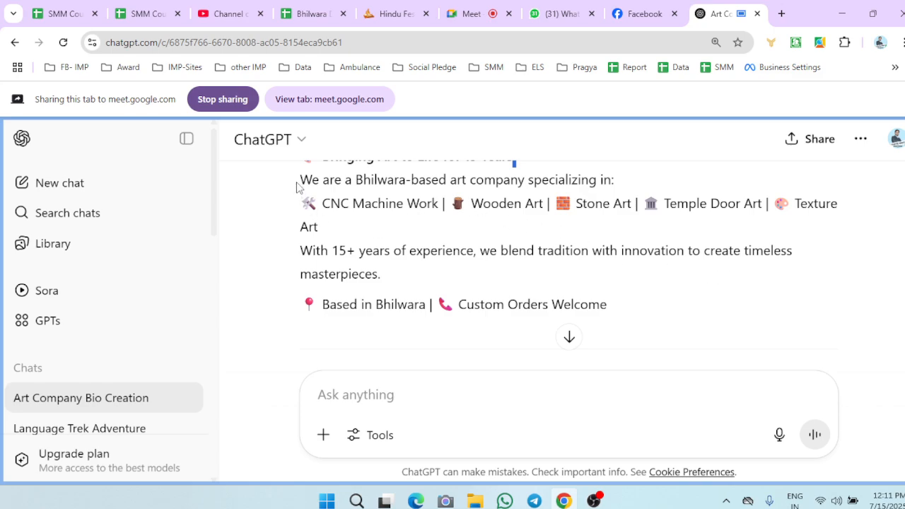
pyautogui.moveTo(302, 252); pyautogui.dragTo(499, 263)
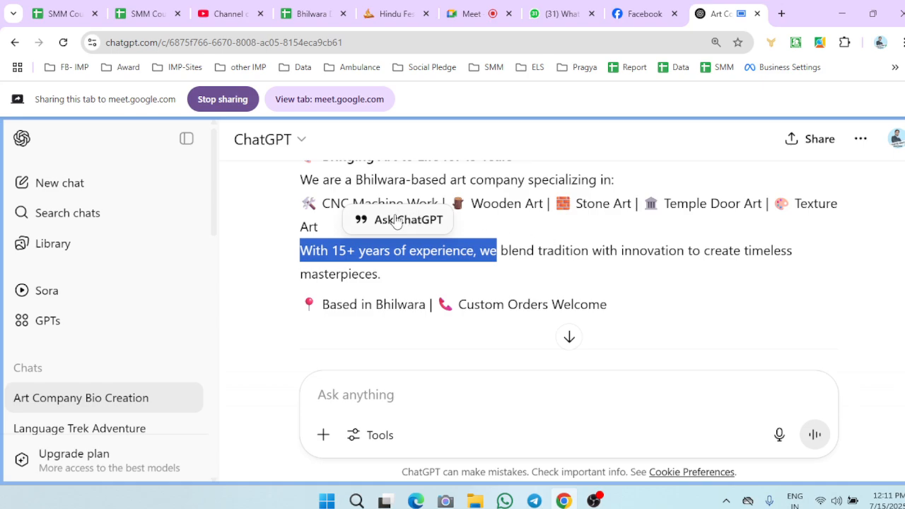
pyautogui.click(307, 178)
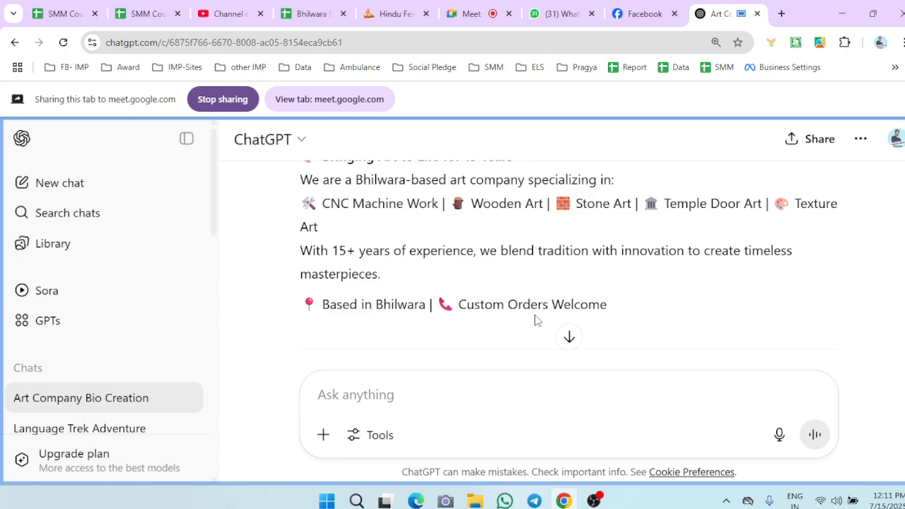
pyautogui.scroll(1, 309, 163)
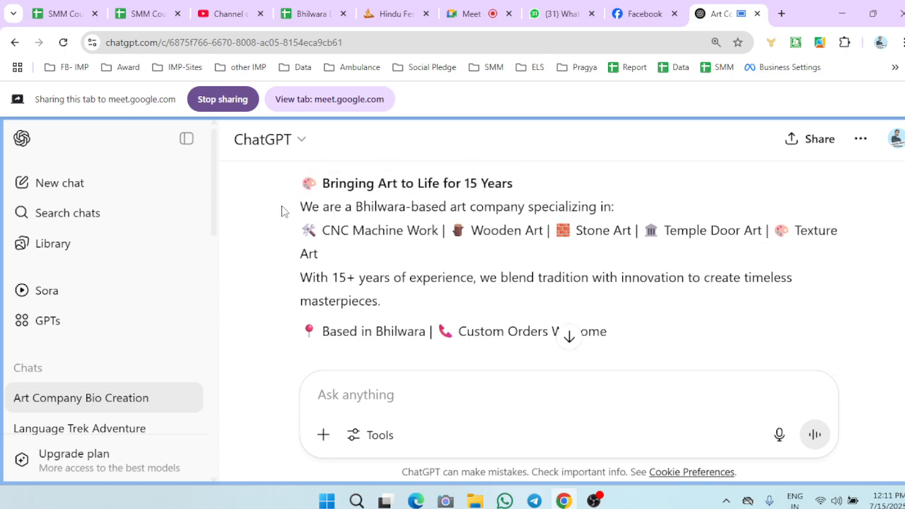
pyautogui.scroll(2, 269, 252)
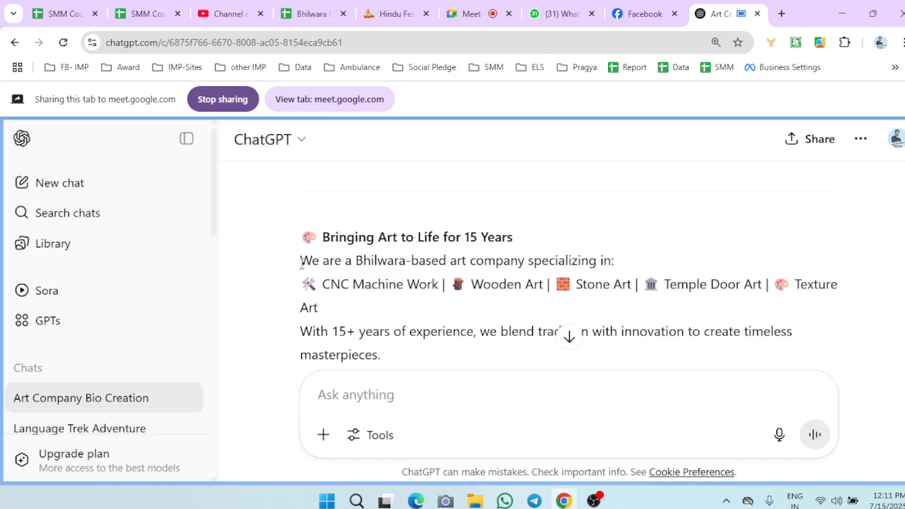
pyautogui.moveTo(301, 263); pyautogui.dragTo(573, 342)
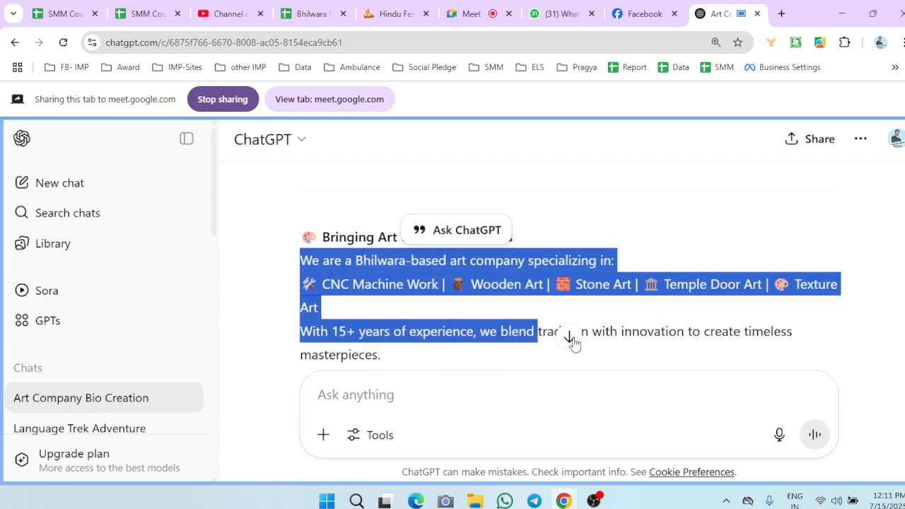
pyautogui.scroll(-2, 569, 269)
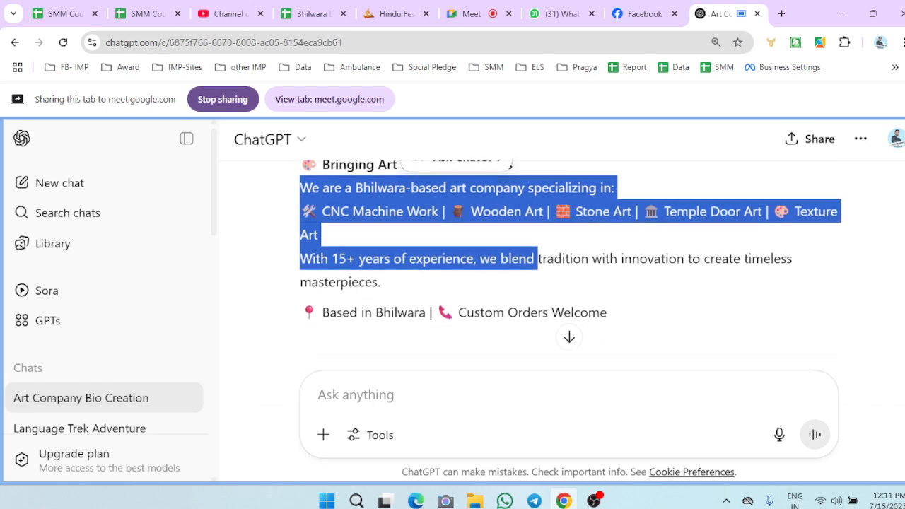
pyautogui.hotkey('shift', 'Down')
pyautogui.hotkey('shift', 'Down')
pyautogui.hotkey('shift', 'Down')
pyautogui.hotkey('ctrl', 'c')
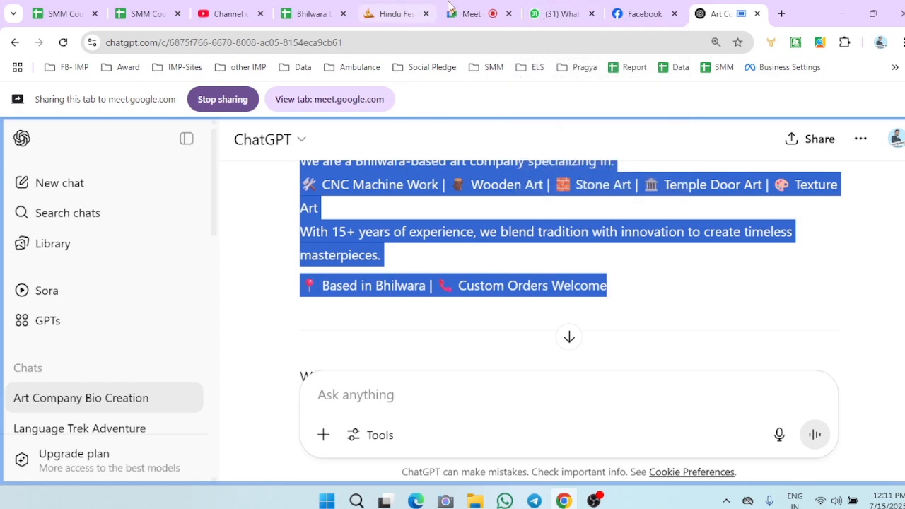
# Step: Paste the bio into the Art Expert India Page form, drop the 'Based in' line, and create the Page
pyautogui.click(628, 16)
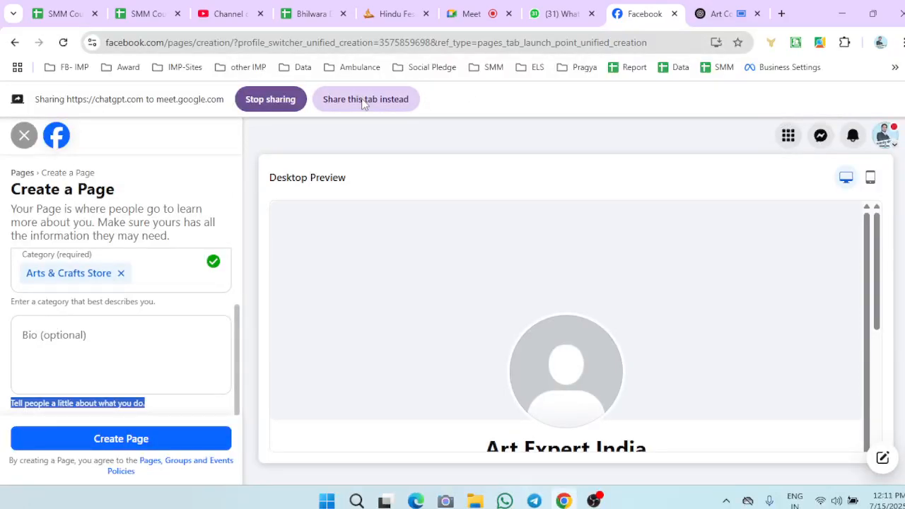
pyautogui.click(369, 105)
pyautogui.click(122, 344)
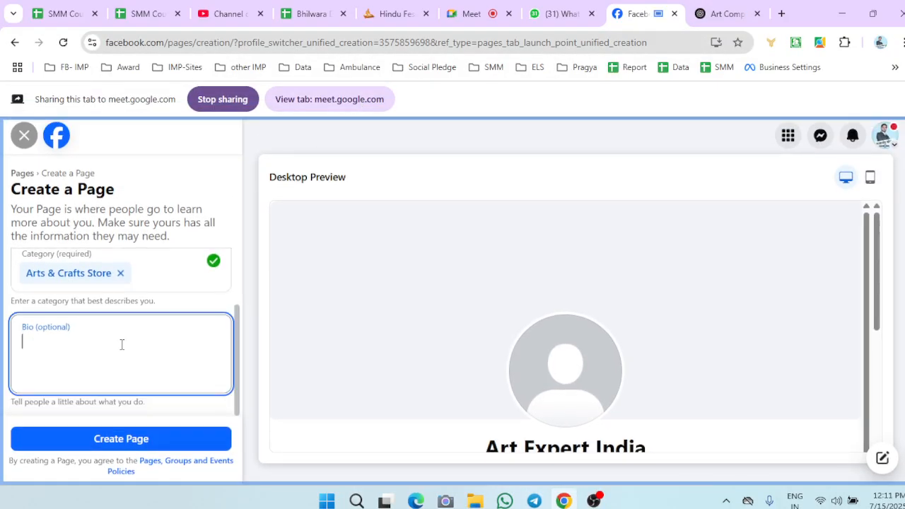
pyautogui.hotkey('ctrl', 'v')
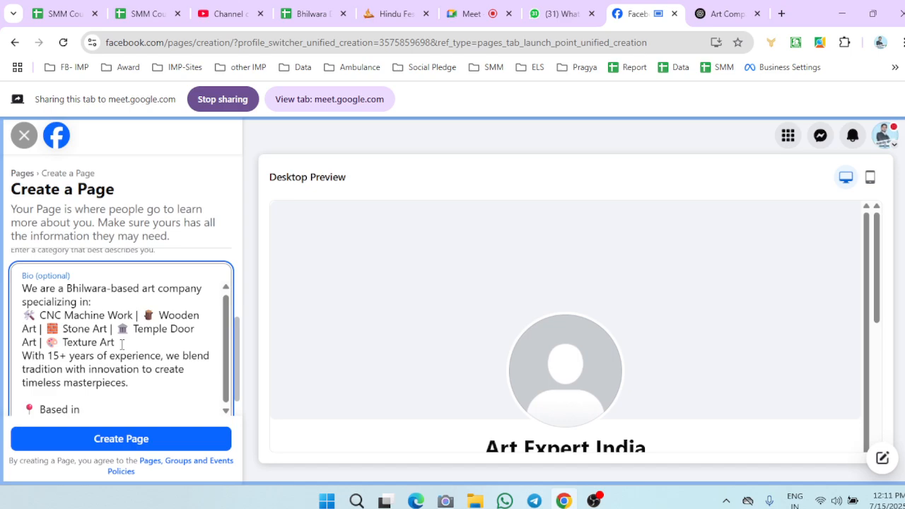
pyautogui.hotkey('shift', 'Up')
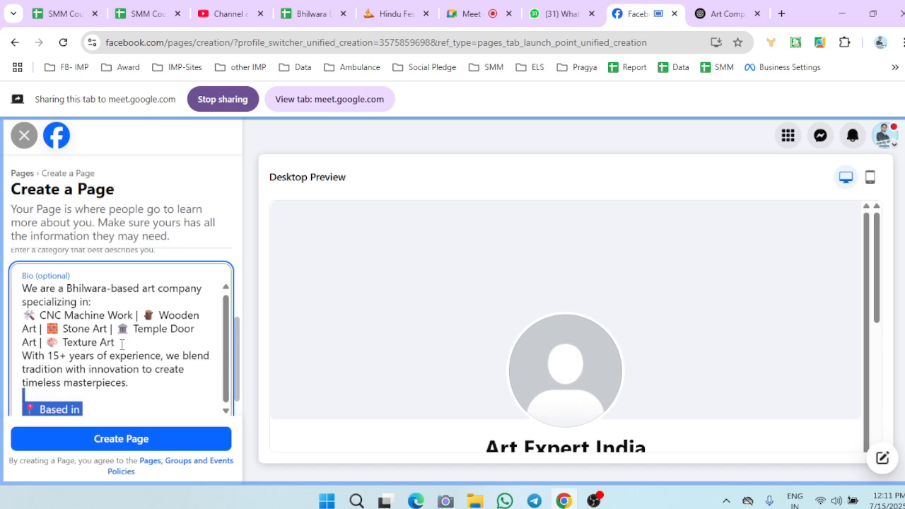
pyautogui.press('BackSpace')
pyautogui.press('BackSpace')
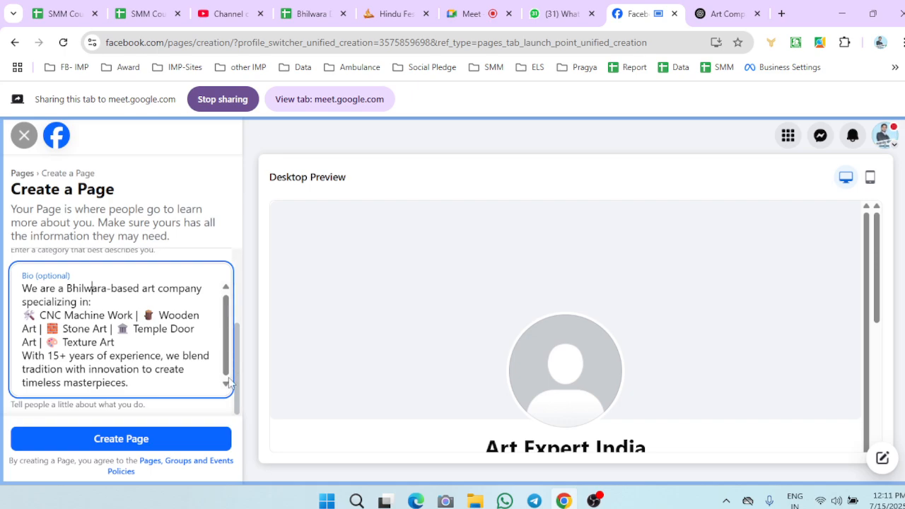
pyautogui.click(173, 438)
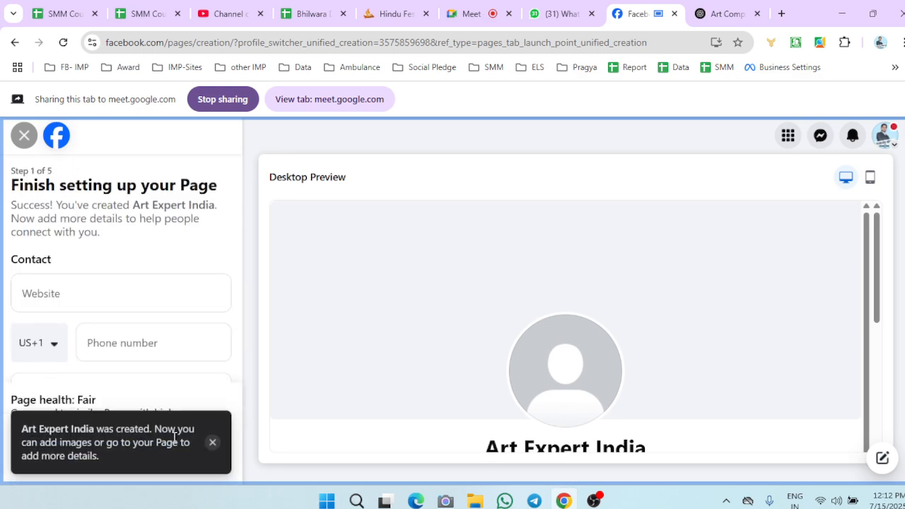
pyautogui.click(80, 295)
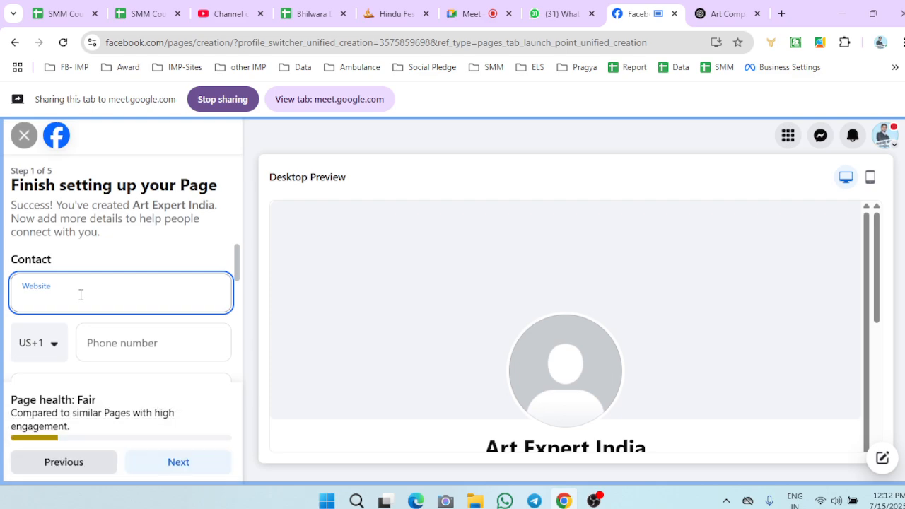
pyautogui.write('www.artexpertindia.in')
pyautogui.click(51, 352)
pyautogui.click(51, 352)
pyautogui.click(51, 351)
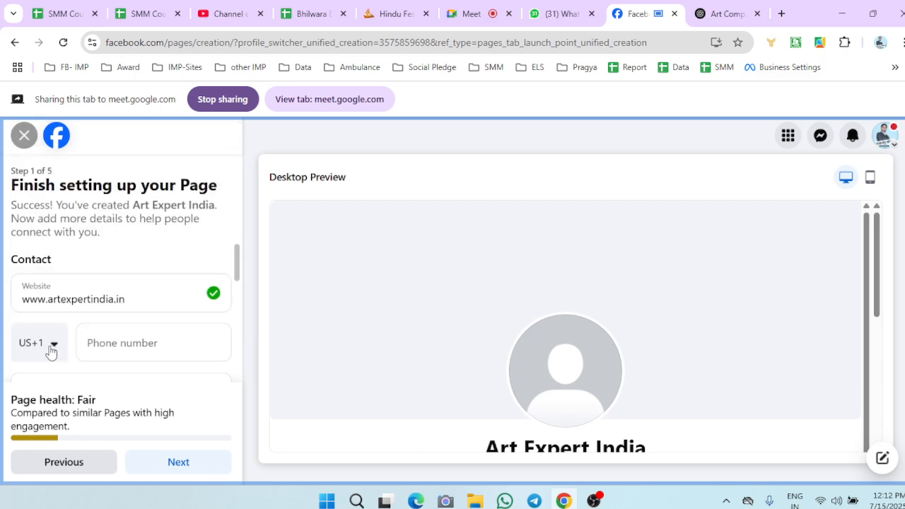
pyautogui.click(51, 351)
pyautogui.press('i')
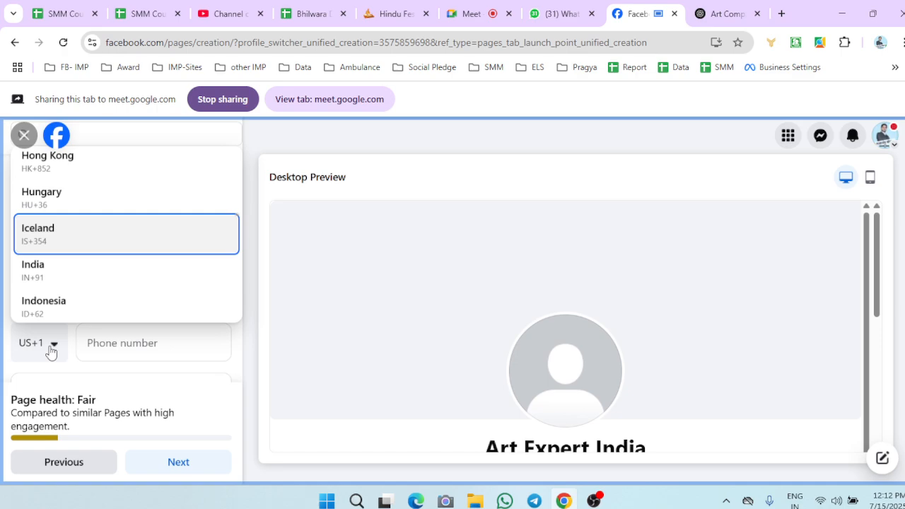
pyautogui.press('Down')
pyautogui.press('Return')
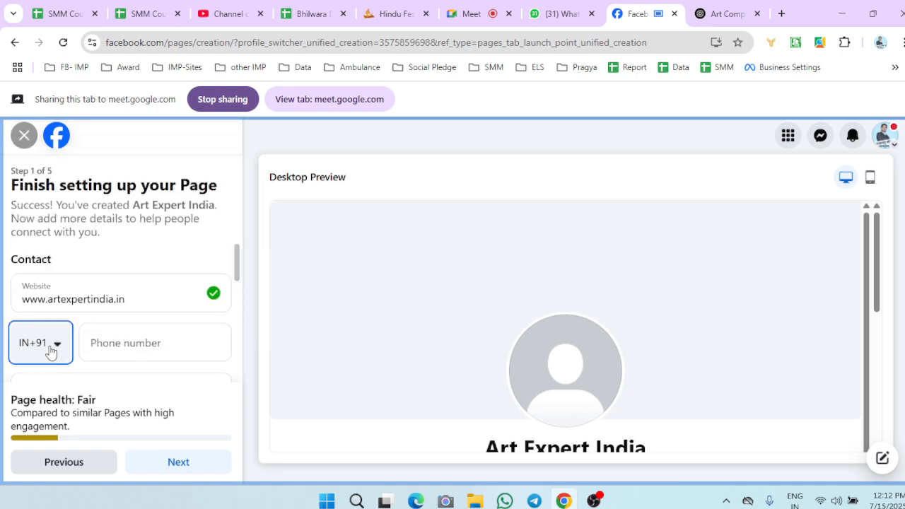
# Step: Type the business contact phone number, correcting the mistyped digits
pyautogui.click(112, 339)
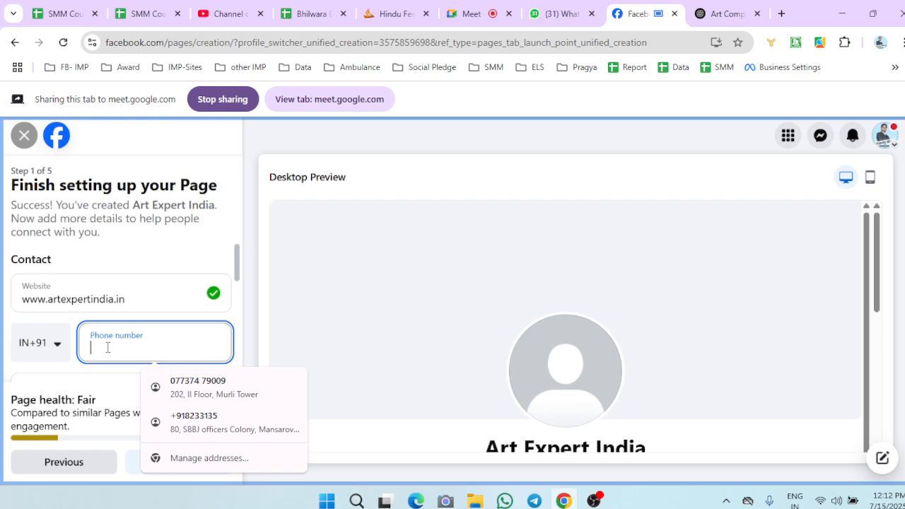
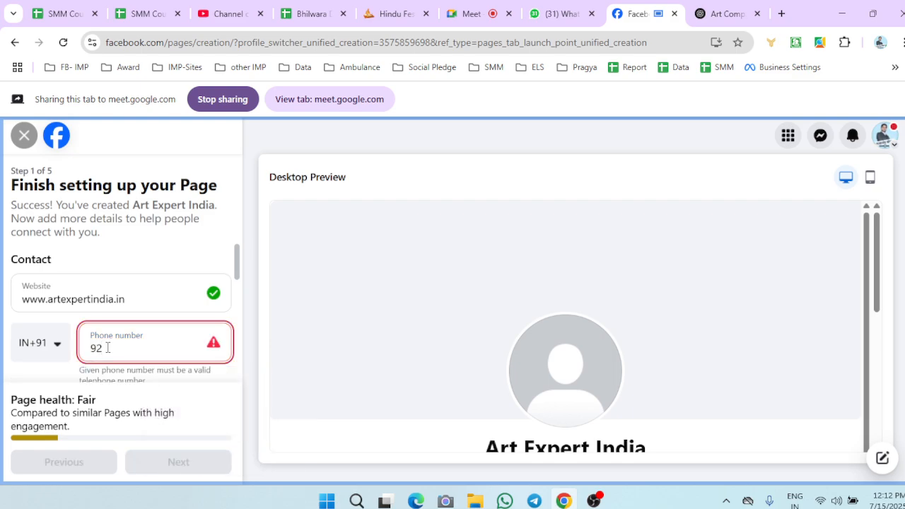
pyautogui.press('BackSpace')
pyautogui.press('BackSpace')
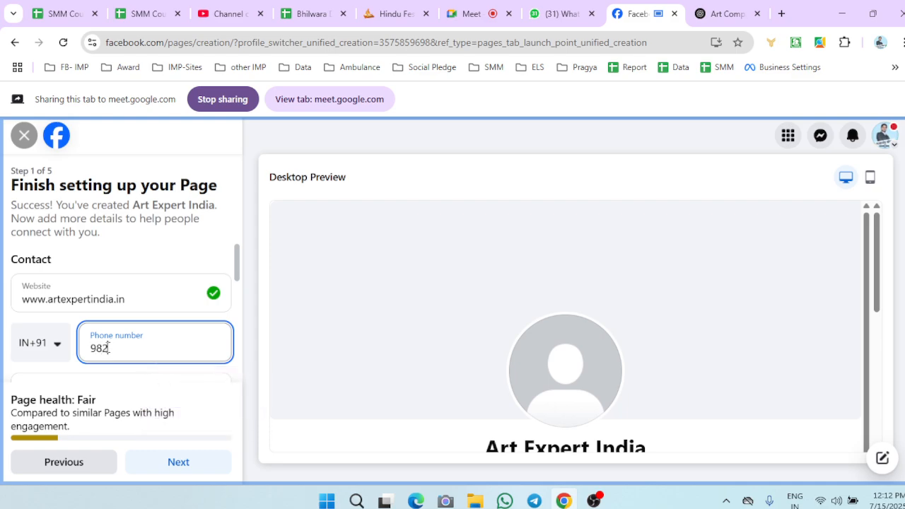
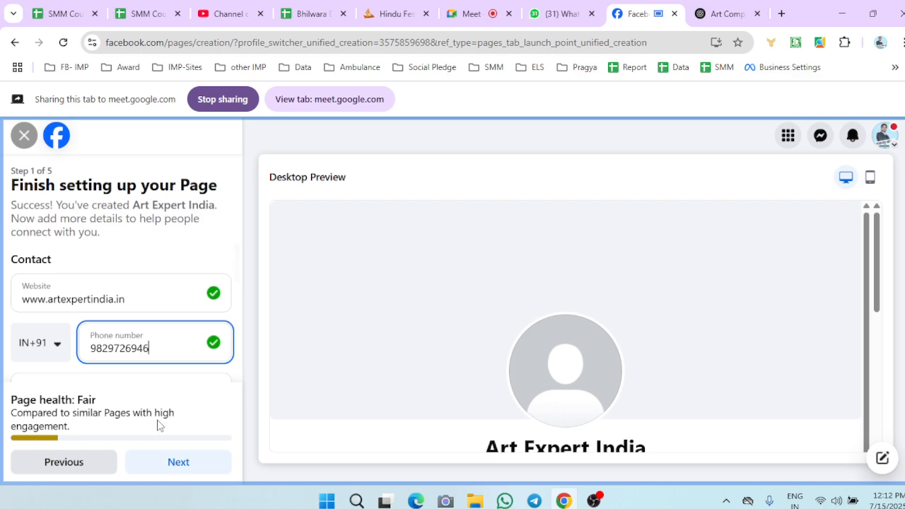
pyautogui.press('BackSpace')
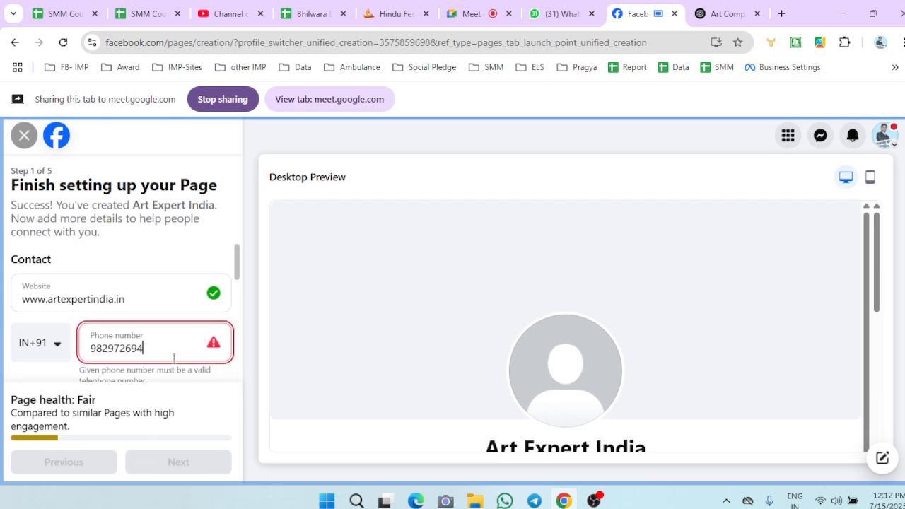
pyautogui.press('BackSpace')
pyautogui.press('BackSpace')
pyautogui.press('BackSpace')
pyautogui.press('BackSpace')
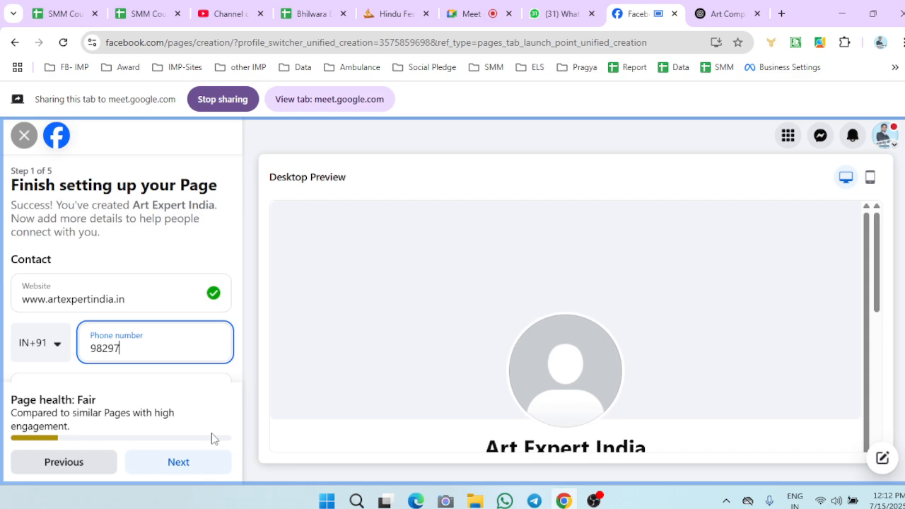
pyautogui.press('BackSpace')
pyautogui.press('BackSpace')
pyautogui.press('BackSpace')
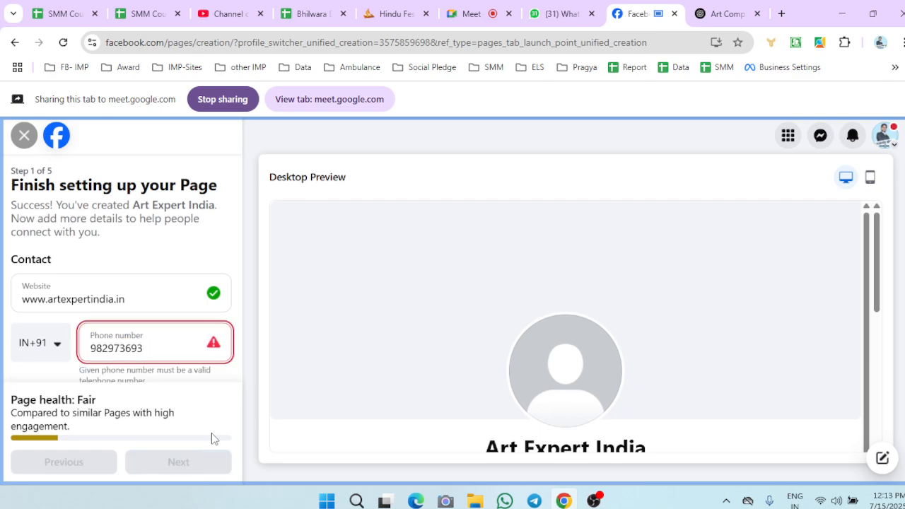
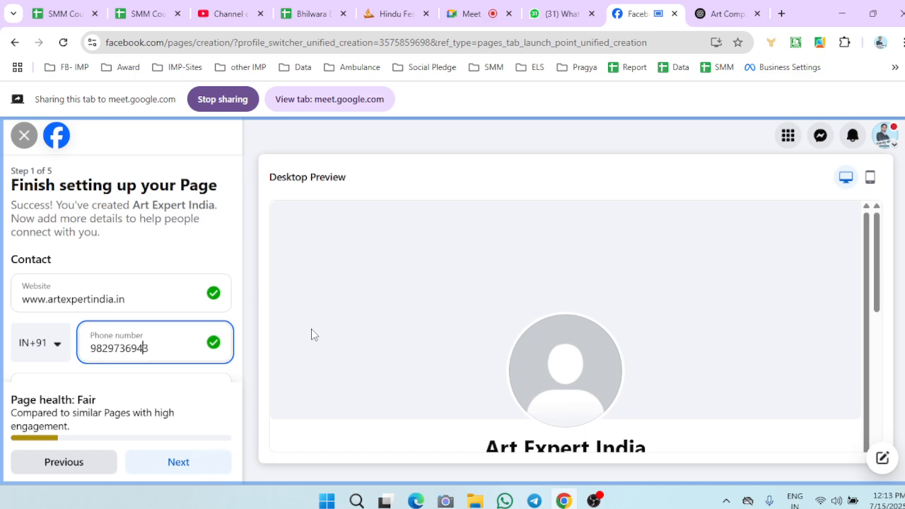
pyautogui.moveTo(237, 253); pyautogui.dragTo(237, 292)
pyautogui.click(130, 292)
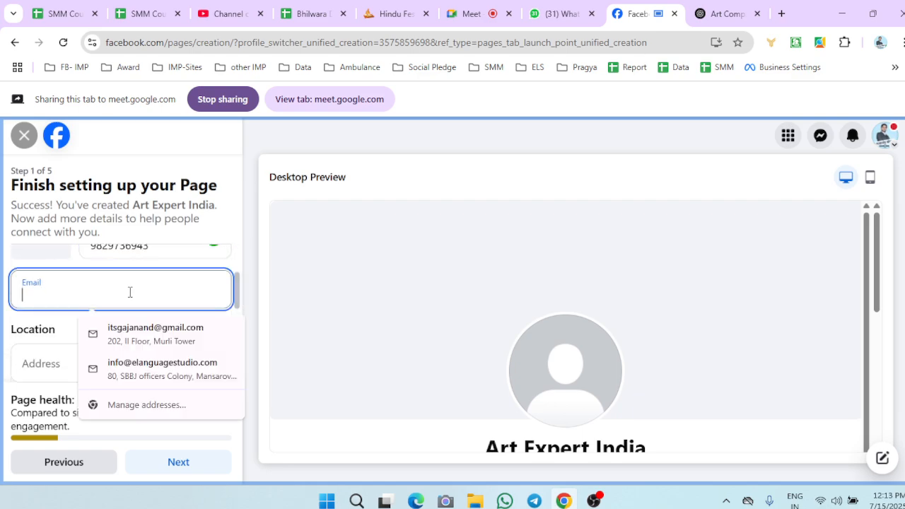
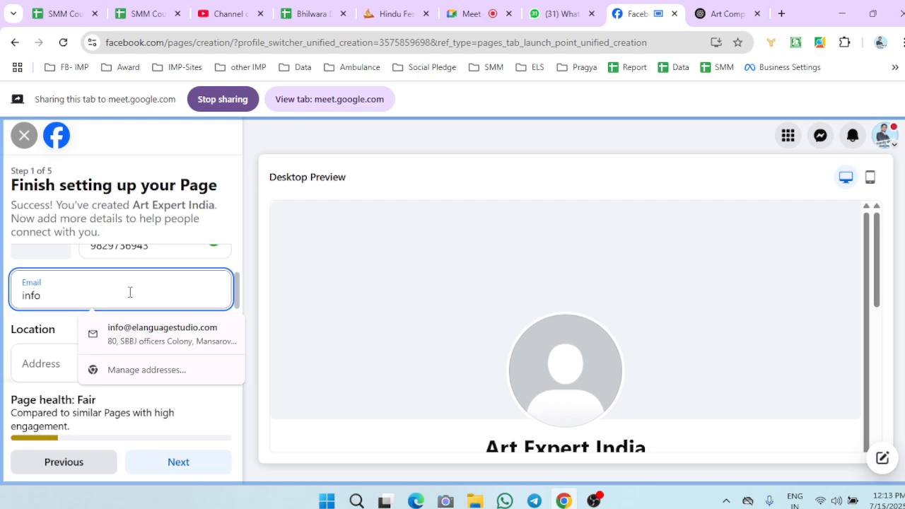
# Step: Enter the business e-mail address, then type the street address into Location
pyautogui.press('BackSpace')
pyautogui.press('BackSpace')
pyautogui.press('BackSpace')
pyautogui.press('BackSpace')
pyautogui.press('BackSpace')
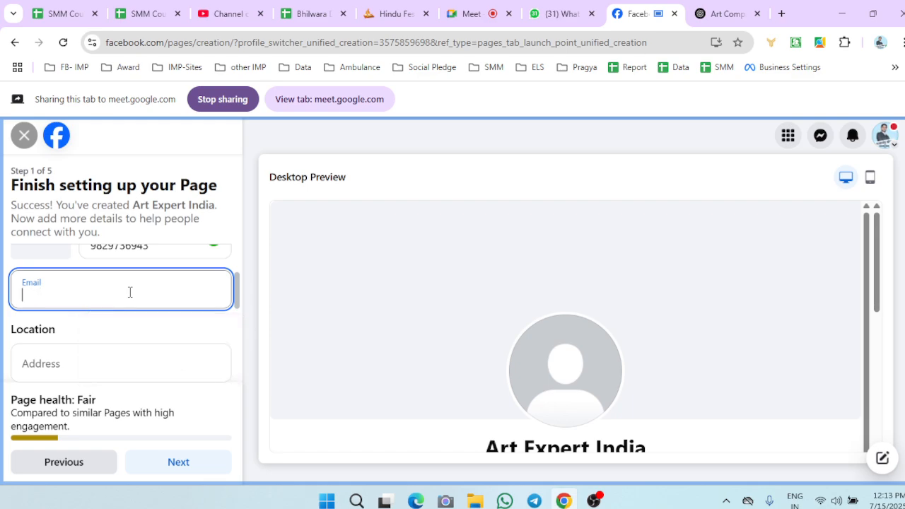
pyautogui.press('BackSpace')
pyautogui.press('BackSpace')
pyautogui.press('BackSpace')
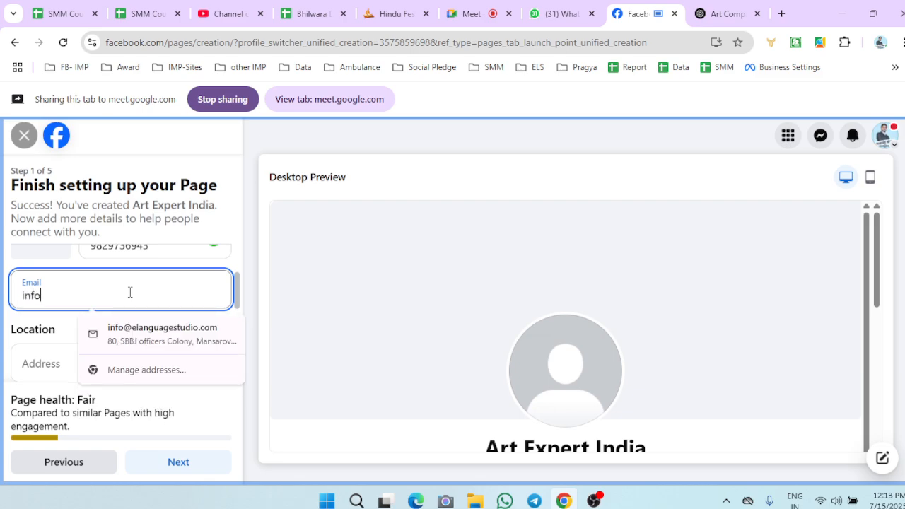
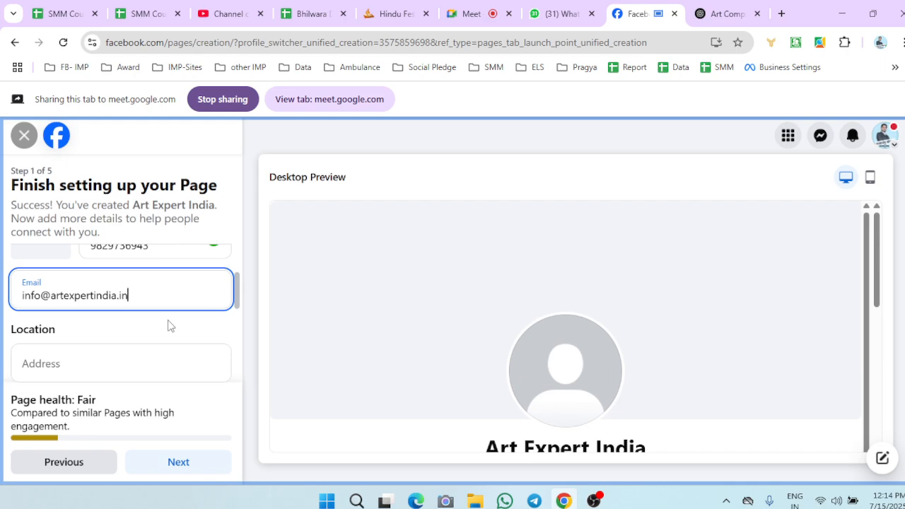
pyautogui.press('Tab')
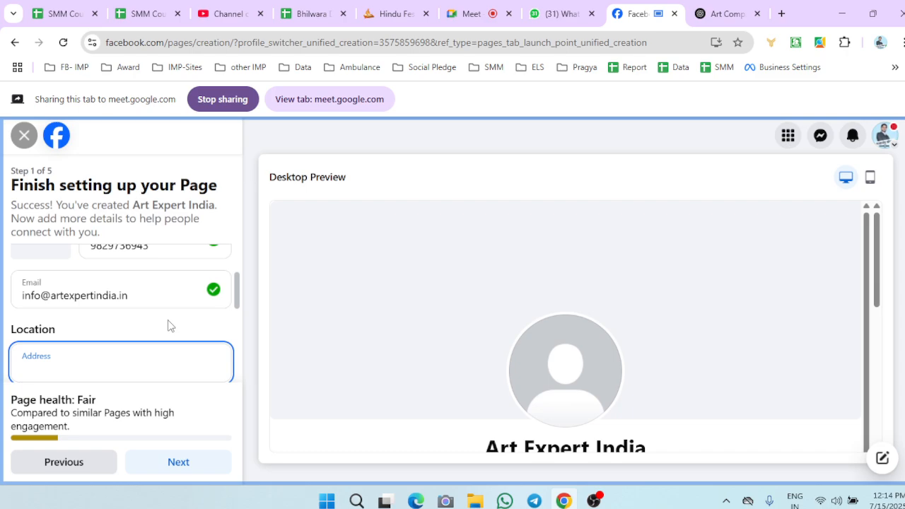
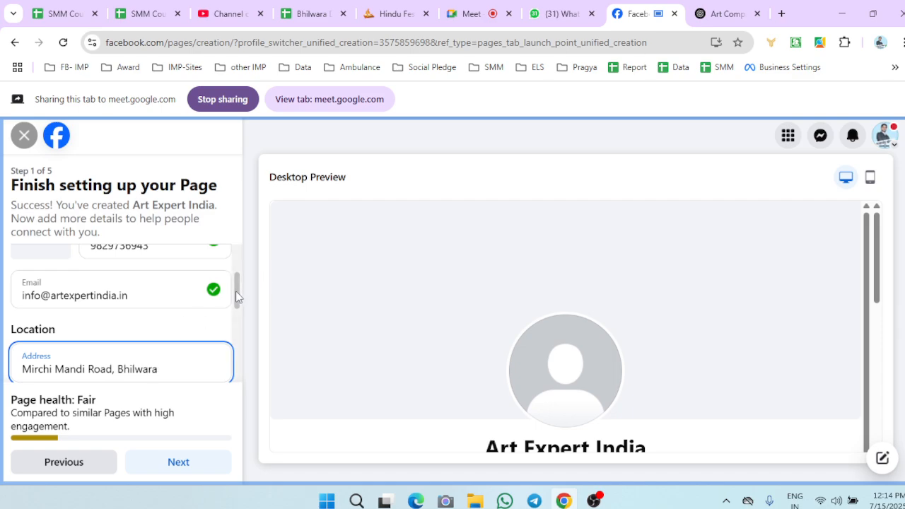
pyautogui.scroll(-1, 236, 290)
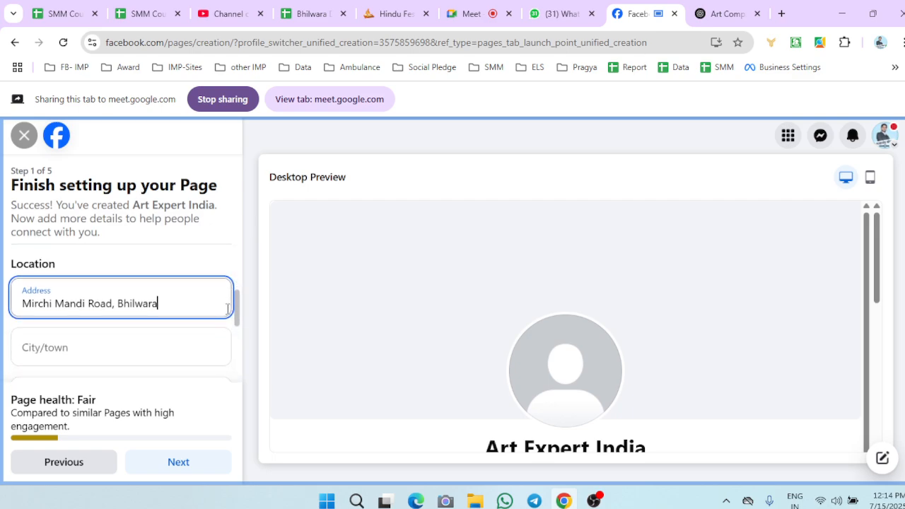
# Step: Move Bhilwara out of the street address and into the City/town field
pyautogui.doubleClick(119, 303)
pyautogui.press('BackSpace')
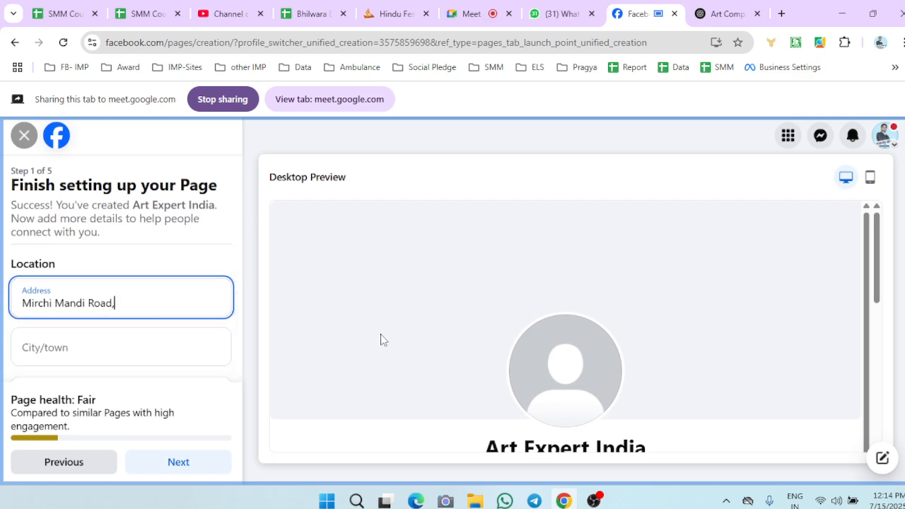
pyautogui.press('Tab')
pyautogui.write('Bhilwara')
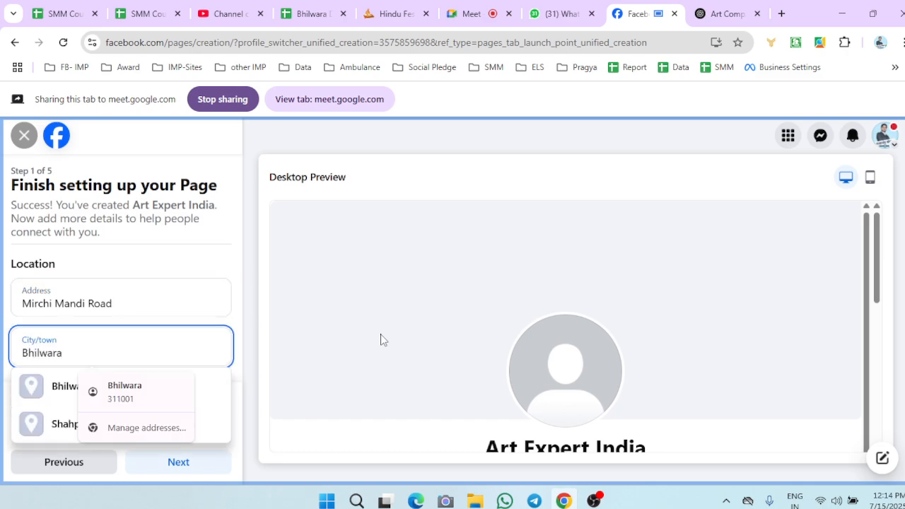
pyautogui.press('Down')
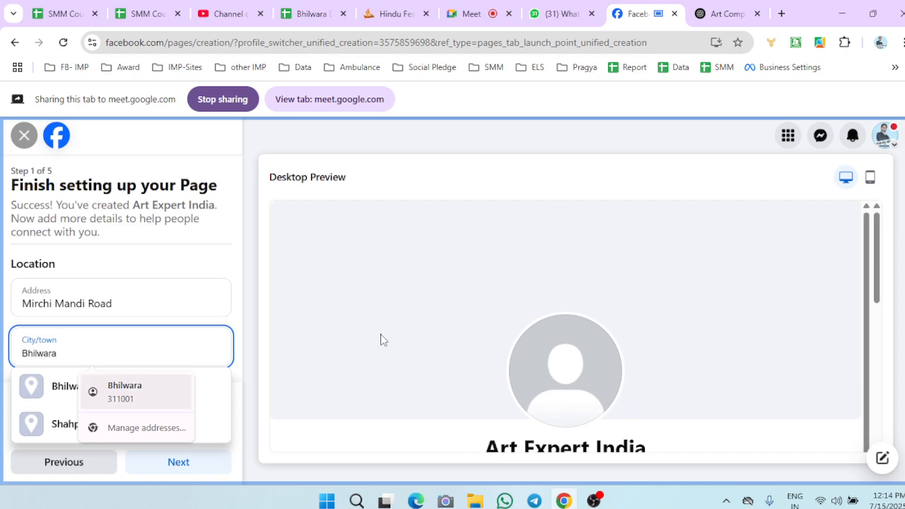
pyautogui.click(71, 397)
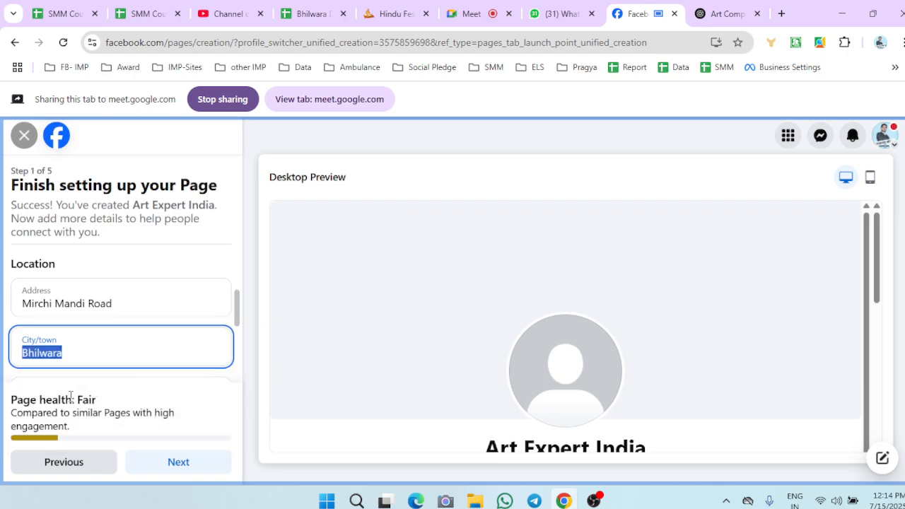
# Step: Enter ZIP code 311001 and set the business hours to Always open
pyautogui.moveTo(237, 310); pyautogui.dragTo(237, 328)
pyautogui.click(126, 323)
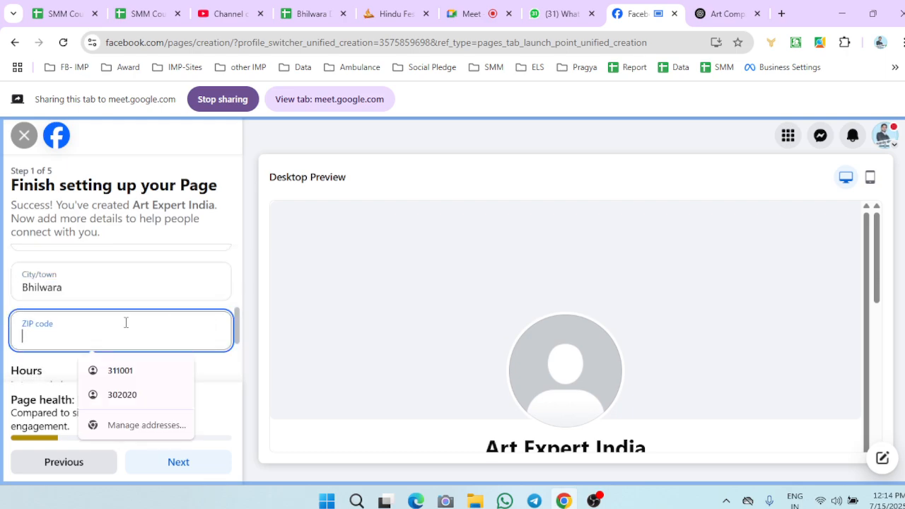
pyautogui.write('311001')
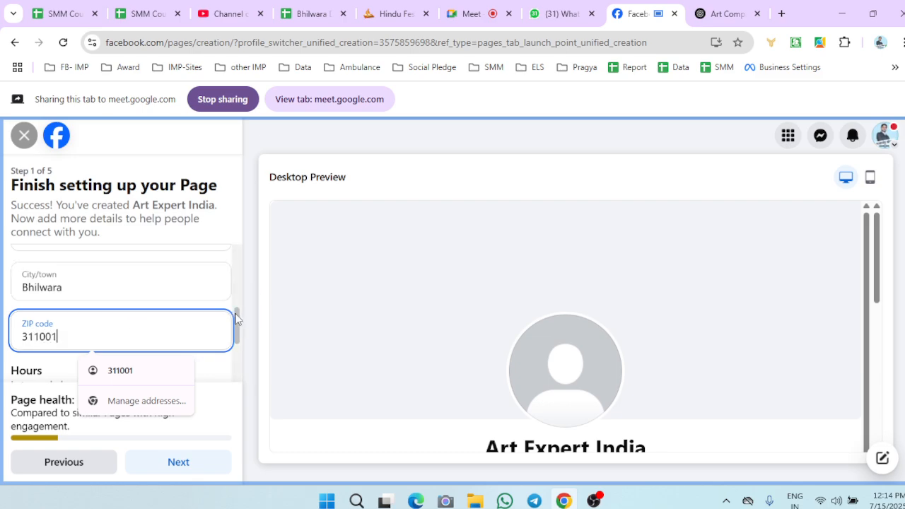
pyautogui.moveTo(236, 318); pyautogui.dragTo(237, 339)
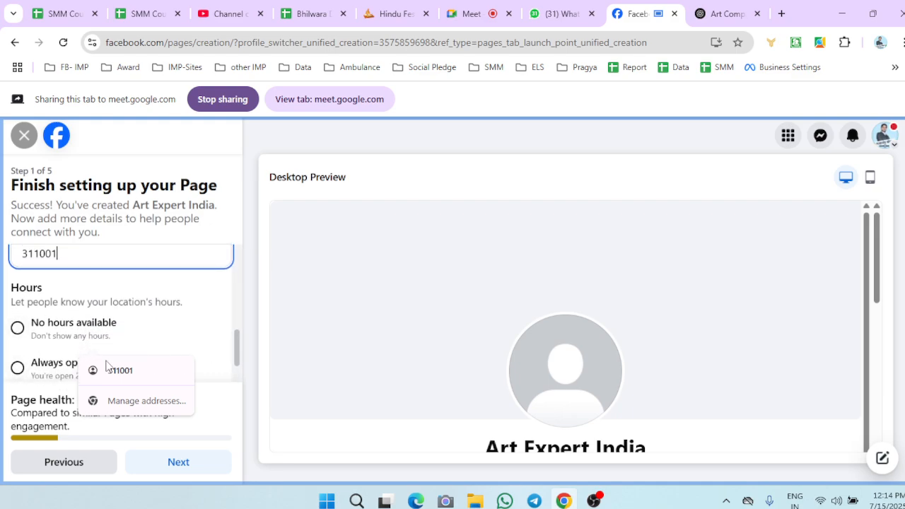
pyautogui.click(75, 363)
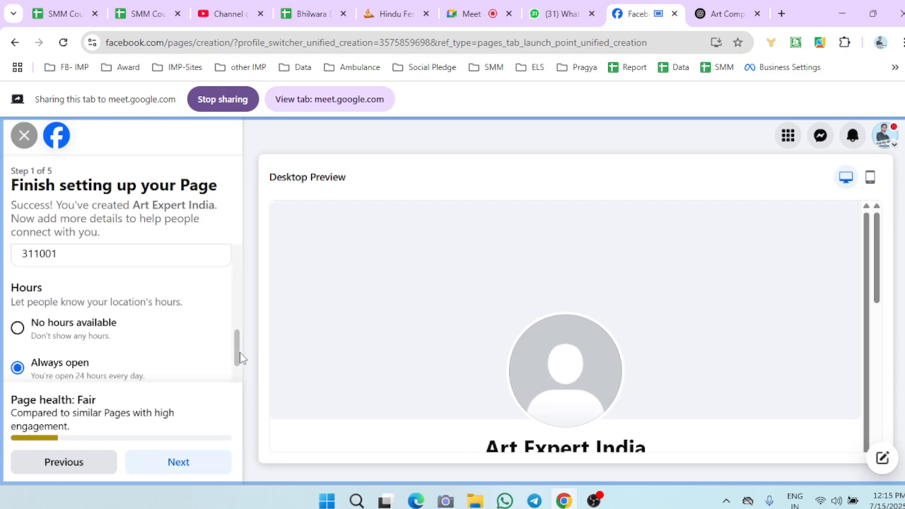
pyautogui.moveTo(236, 351); pyautogui.dragTo(237, 367)
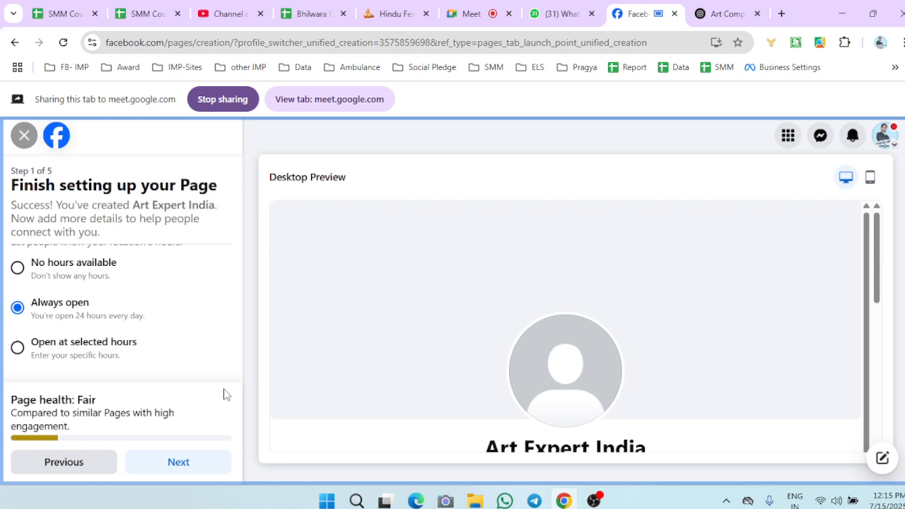
# Step: Switch to selected hours and set Monday to 9:00 AM–9:00 PM
pyautogui.click(18, 347)
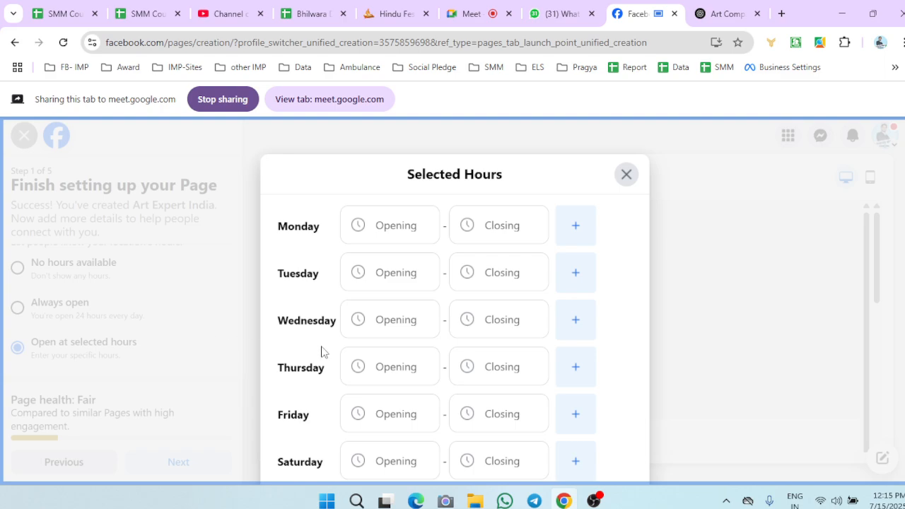
pyautogui.click(391, 233)
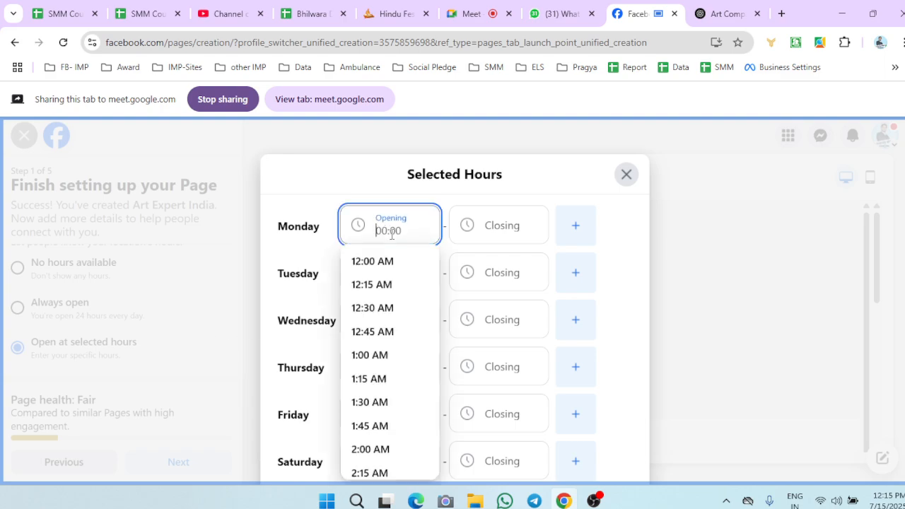
pyautogui.write('09:00')
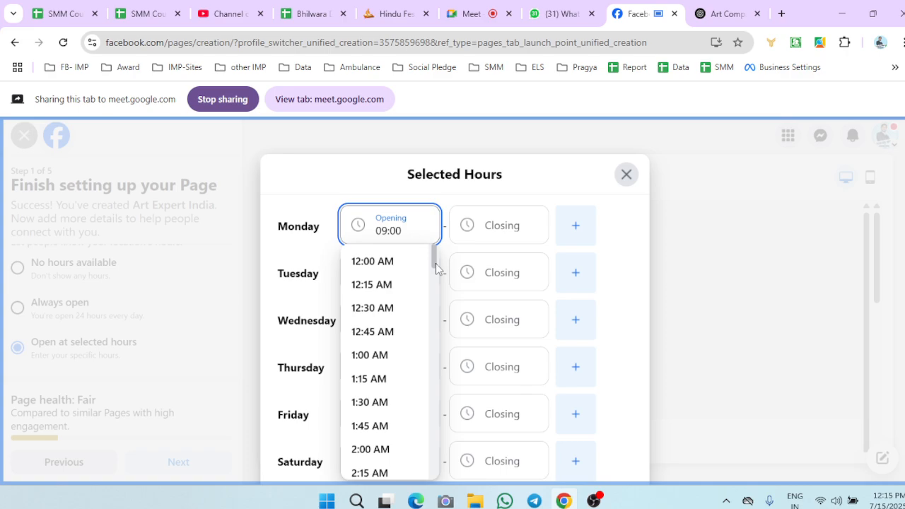
pyautogui.moveTo(435, 263); pyautogui.dragTo(434, 333)
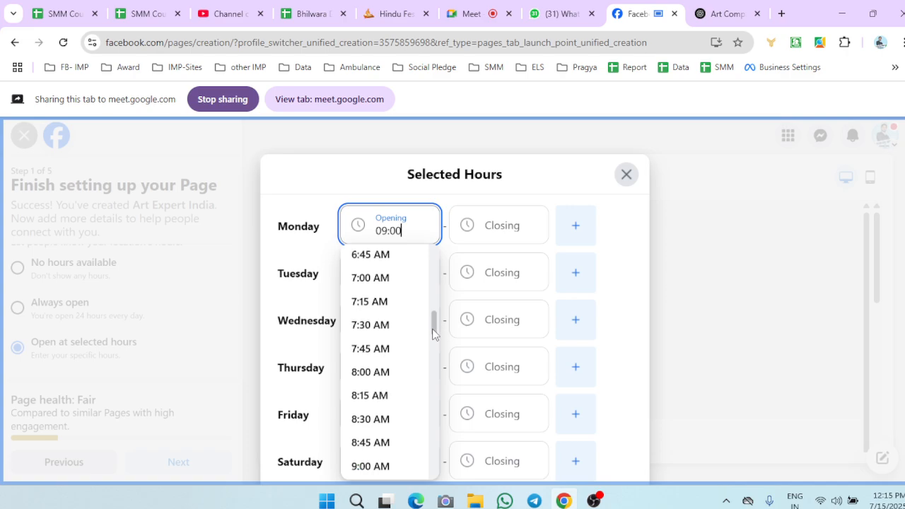
pyautogui.click(372, 464)
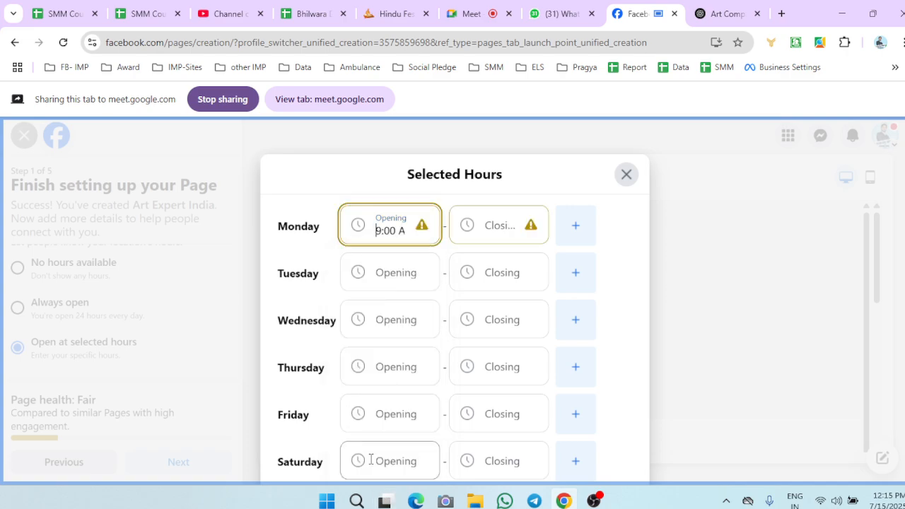
pyautogui.click(495, 225)
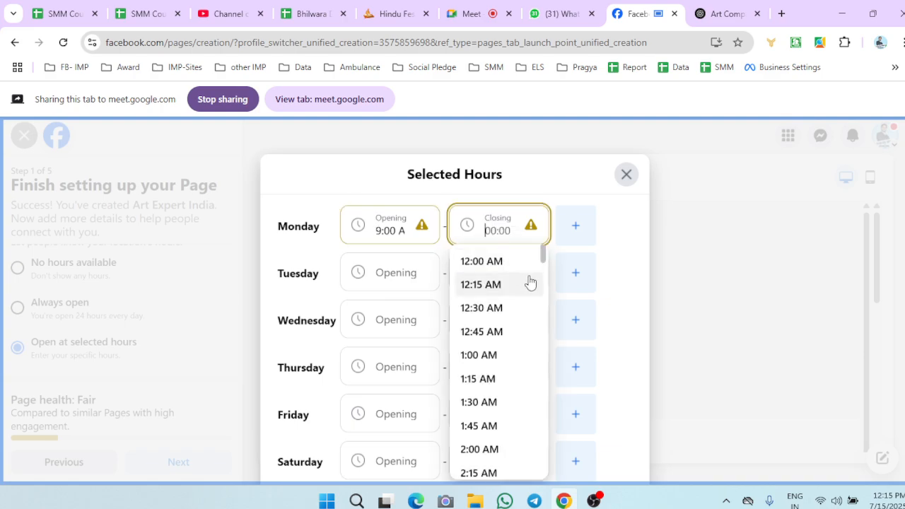
pyautogui.write('9')
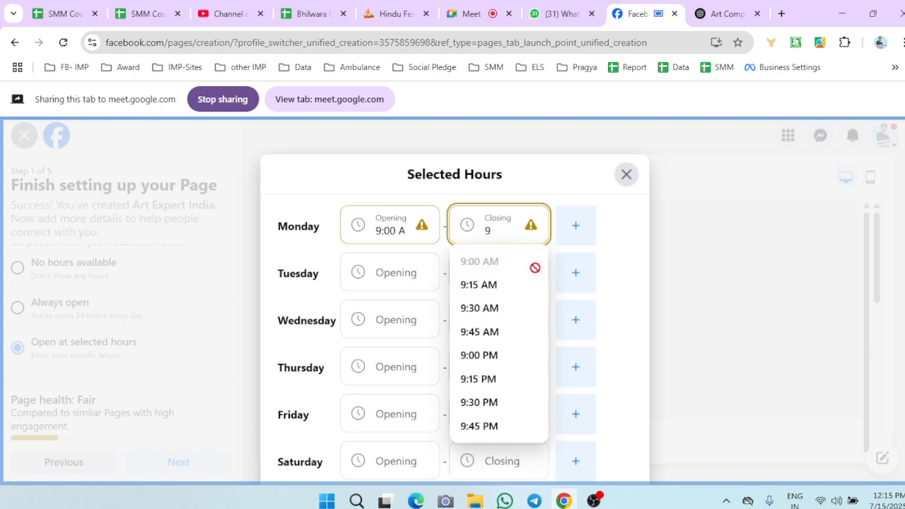
pyautogui.write(':0')
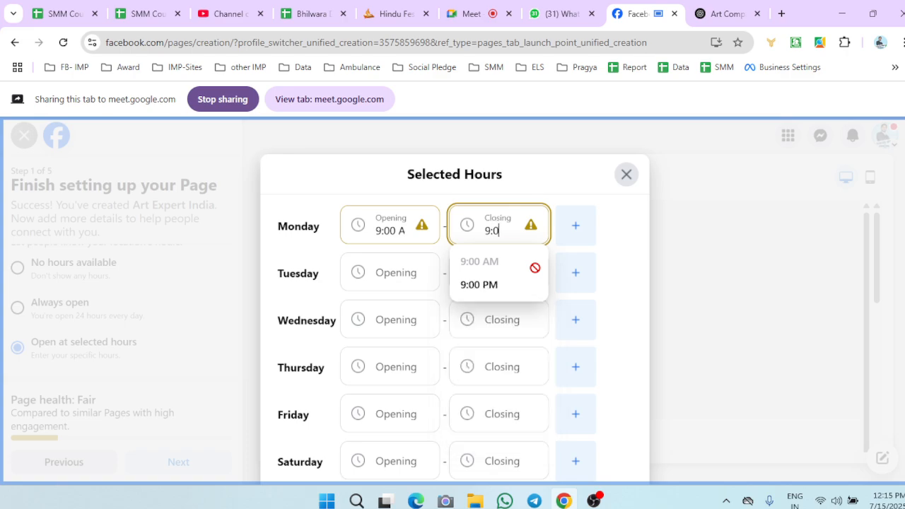
pyautogui.click(472, 286)
# Step: Set Tuesday, Wednesday and Thursday to 9:00 AM–9:00 PM
pyautogui.click(388, 277)
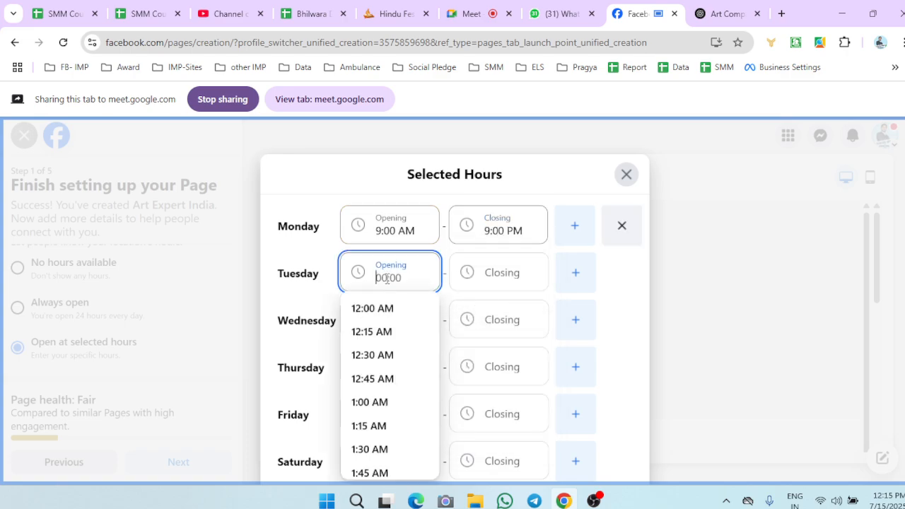
pyautogui.write('9')
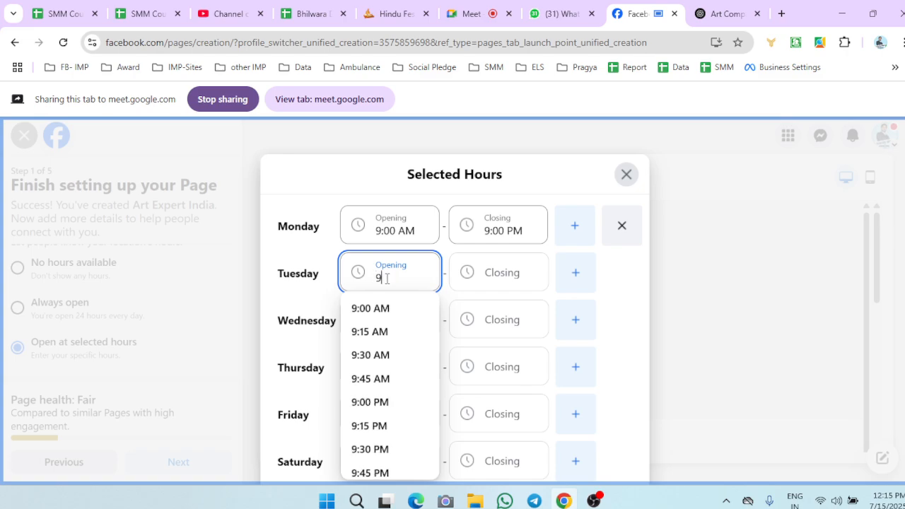
pyautogui.click(375, 309)
pyautogui.click(480, 272)
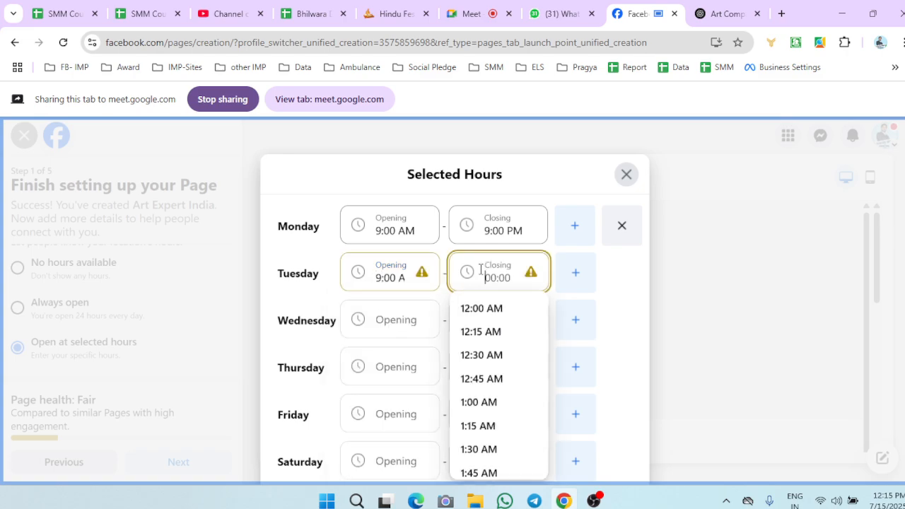
pyautogui.write('9')
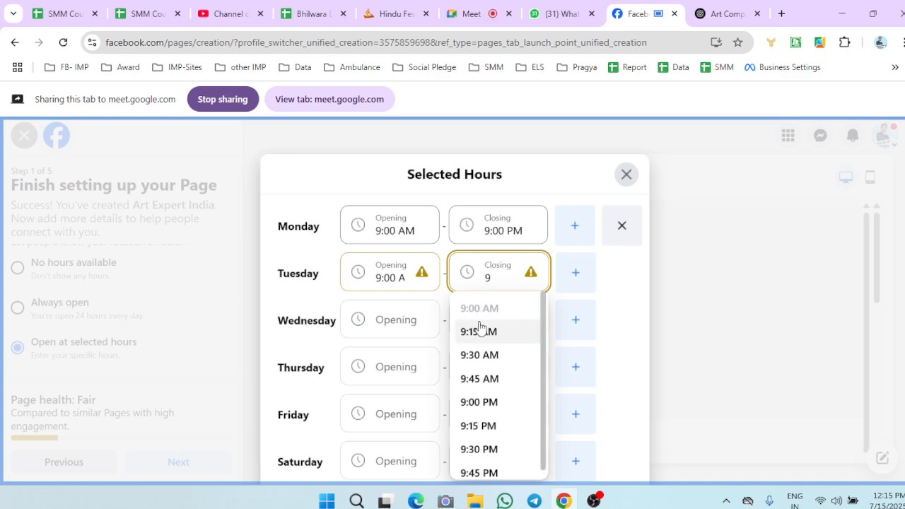
pyautogui.click(512, 405)
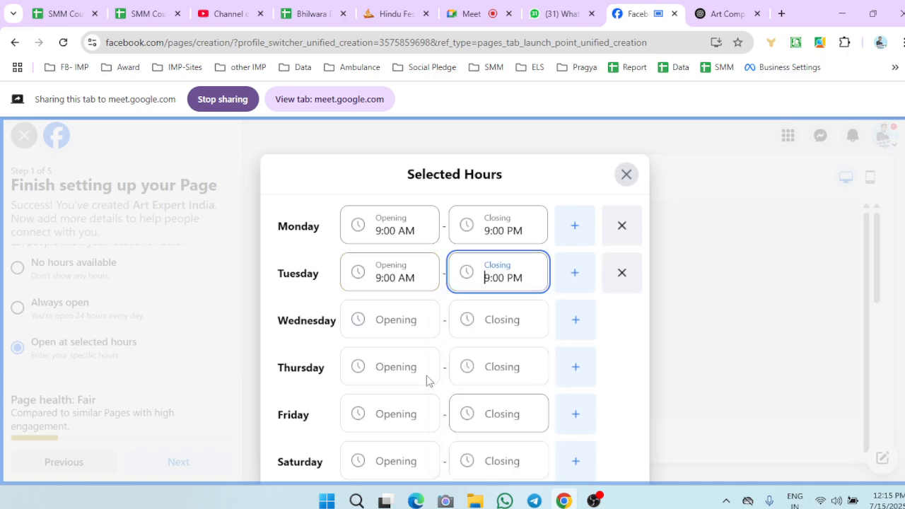
pyautogui.click(387, 328)
pyautogui.write('9')
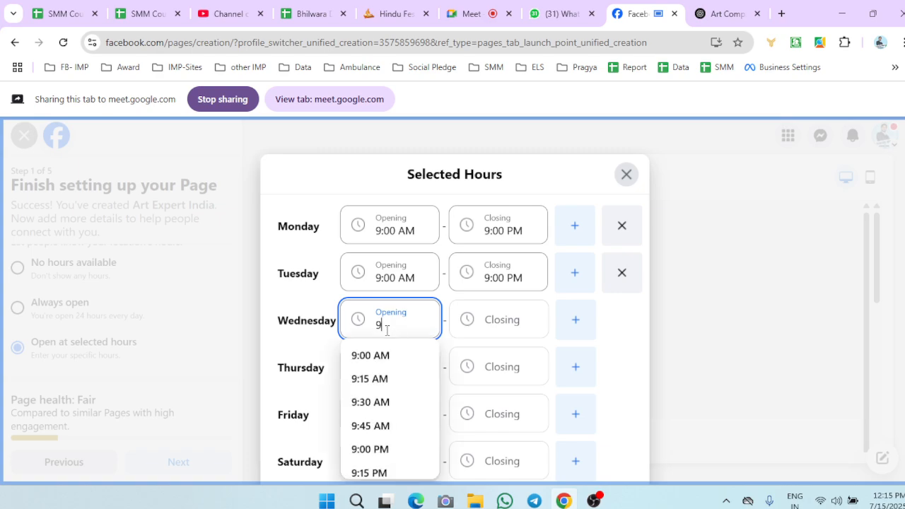
pyautogui.click(384, 355)
pyautogui.click(381, 369)
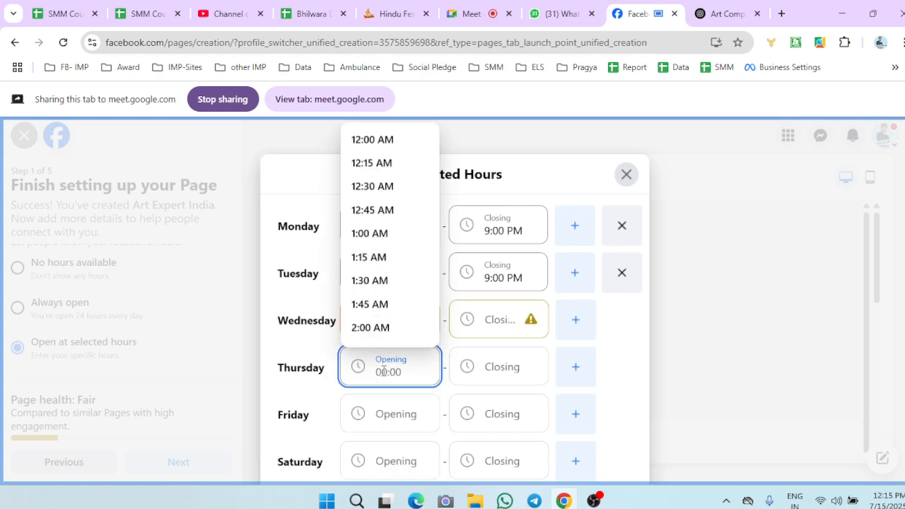
pyautogui.write('9')
pyautogui.click(371, 165)
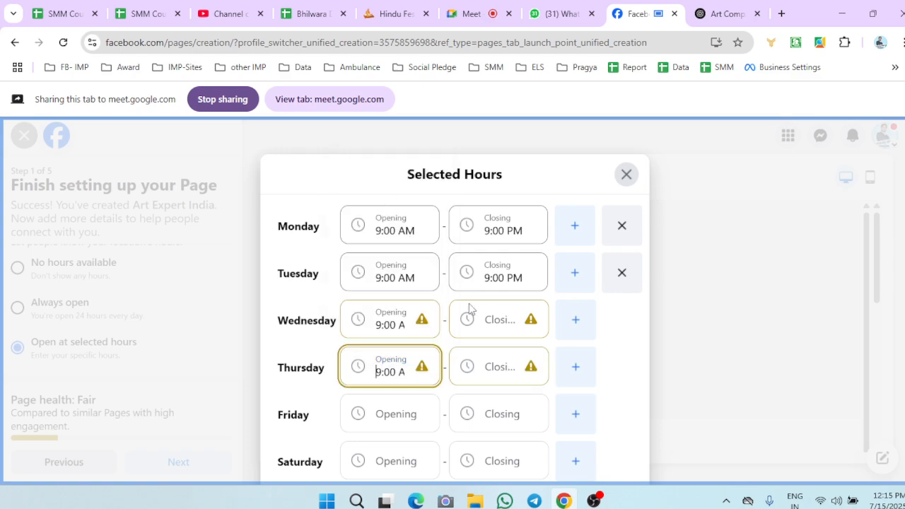
pyautogui.click(484, 322)
pyautogui.write('9')
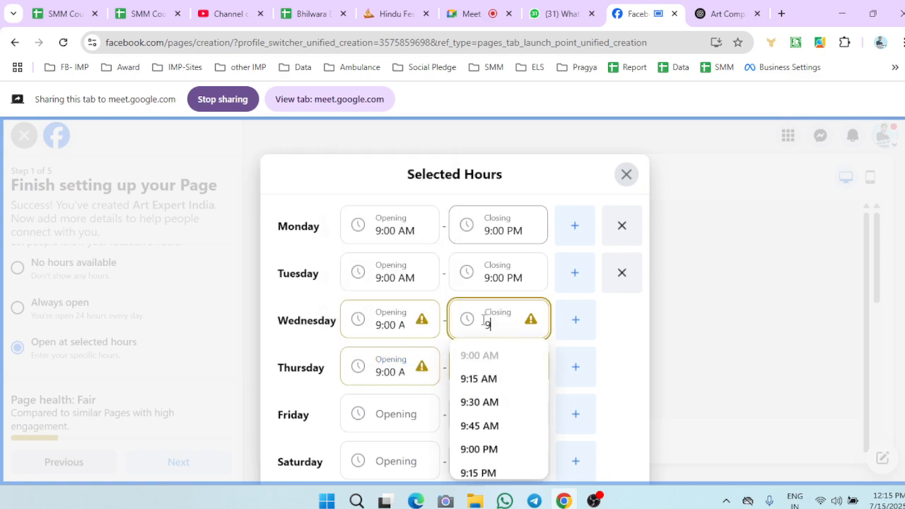
pyautogui.click(479, 449)
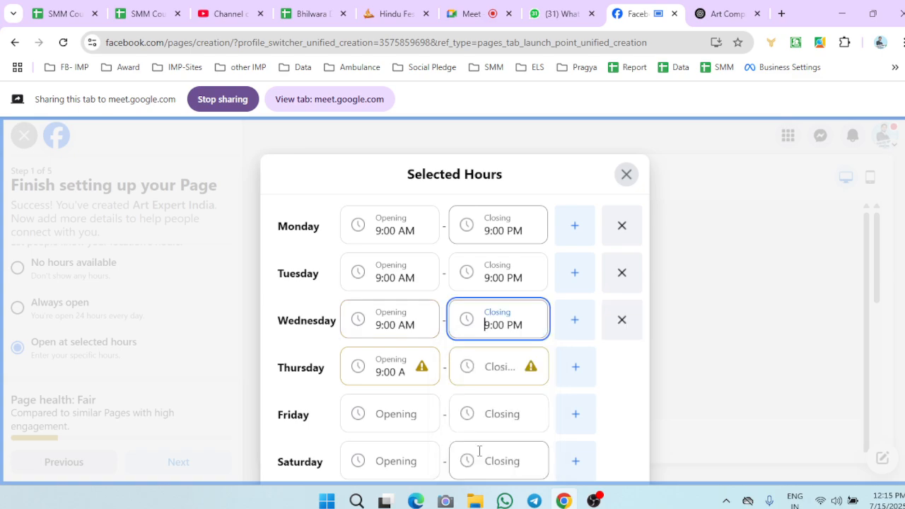
pyautogui.click(476, 375)
pyautogui.write('9')
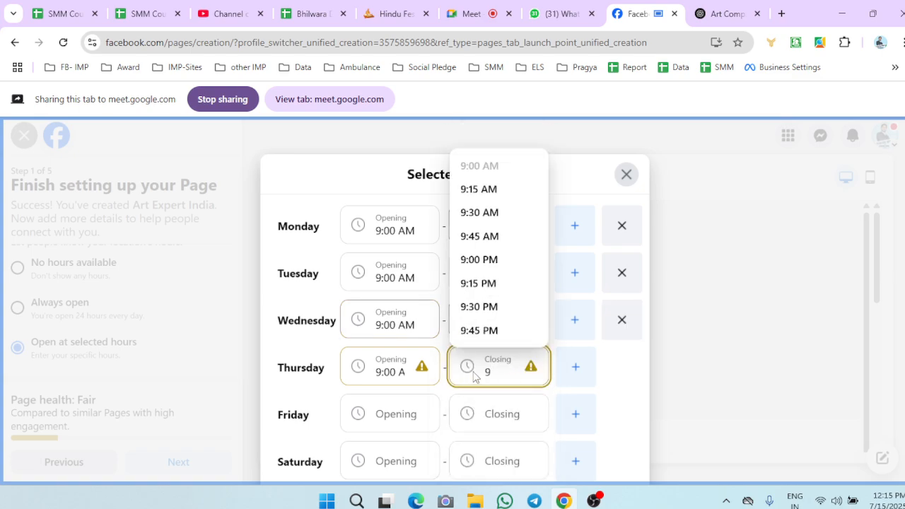
pyautogui.click(487, 259)
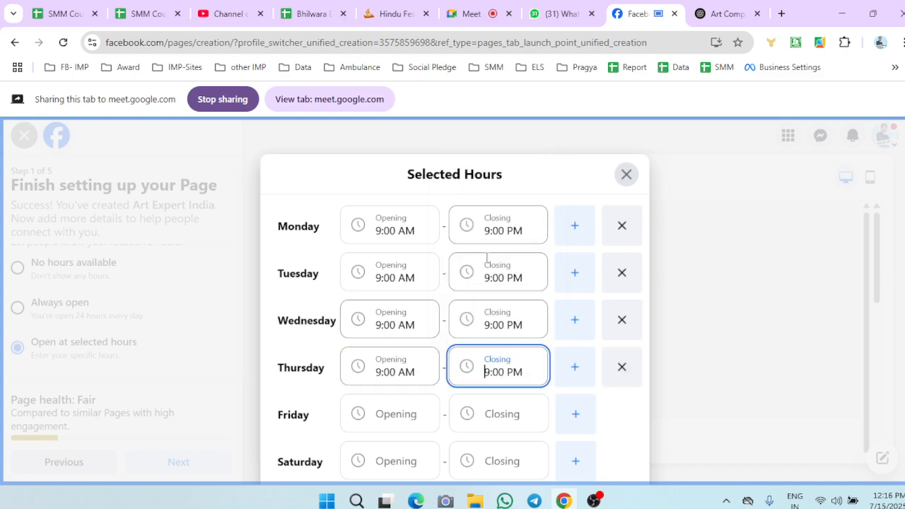
# Step: Set Friday and Saturday to 9:00 AM–9:00 PM and leave Sunday without hours
pyautogui.click(380, 414)
pyautogui.write('9')
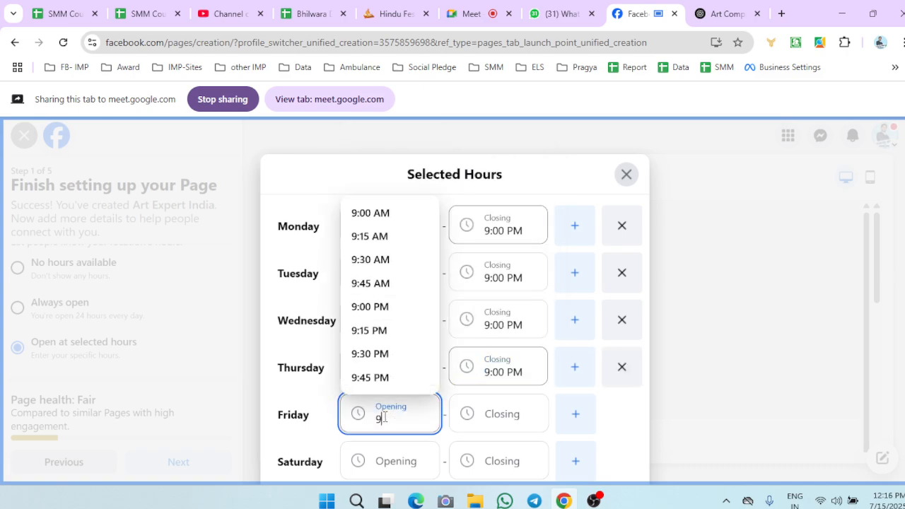
pyautogui.click(359, 219)
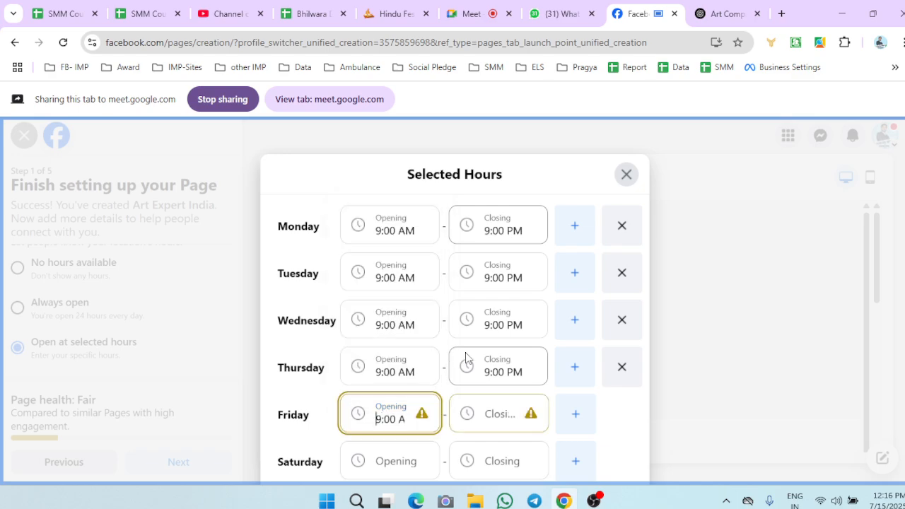
pyautogui.click(495, 413)
pyautogui.write('9')
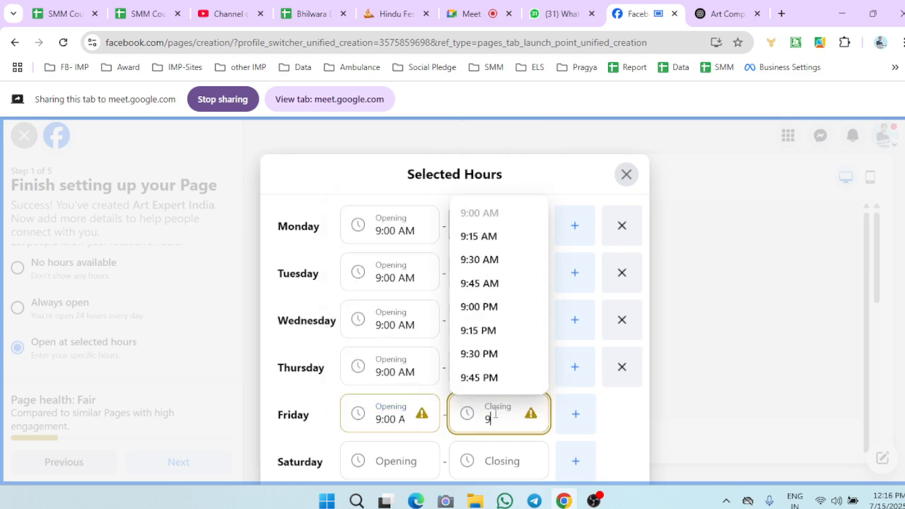
pyautogui.click(485, 306)
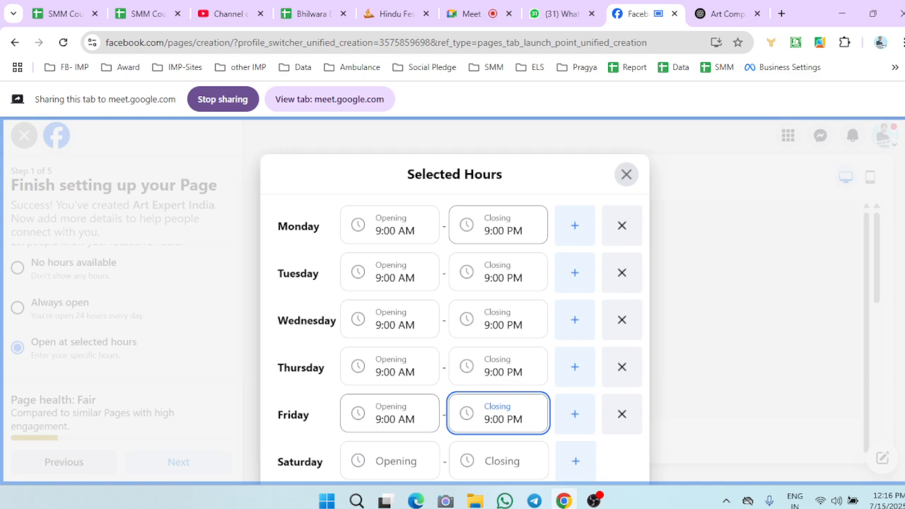
pyautogui.scroll(-2, 454, 318)
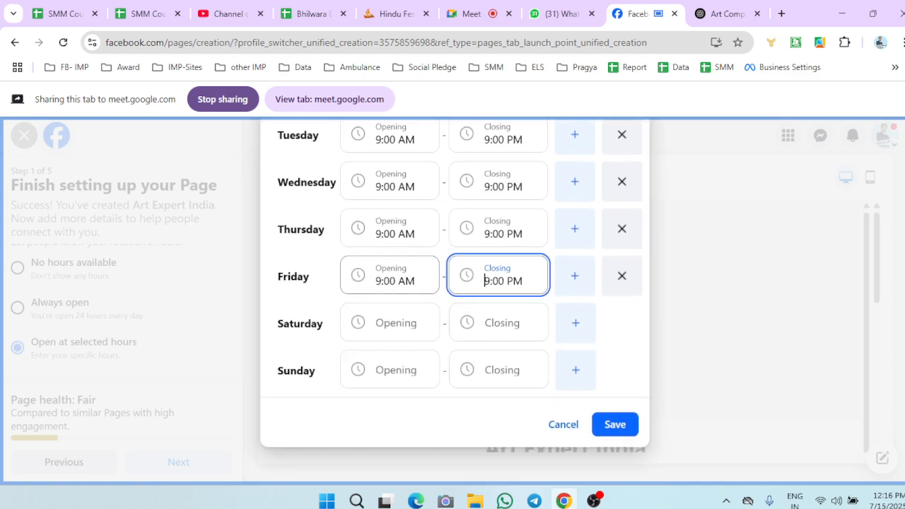
pyautogui.click(388, 318)
pyautogui.write('9')
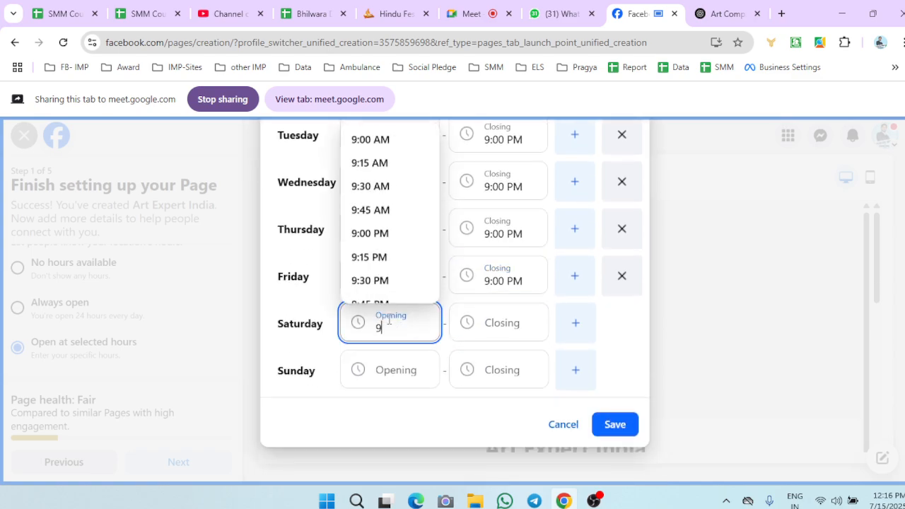
pyautogui.click(380, 139)
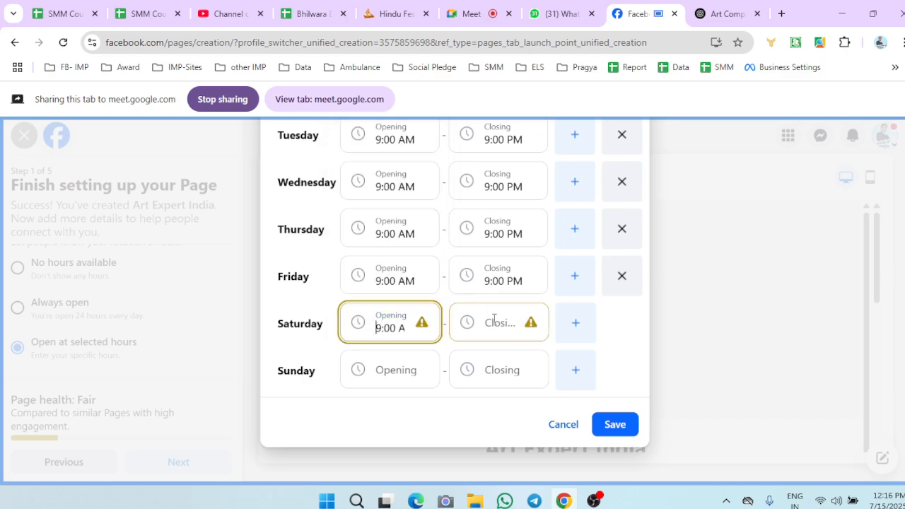
pyautogui.write('9')
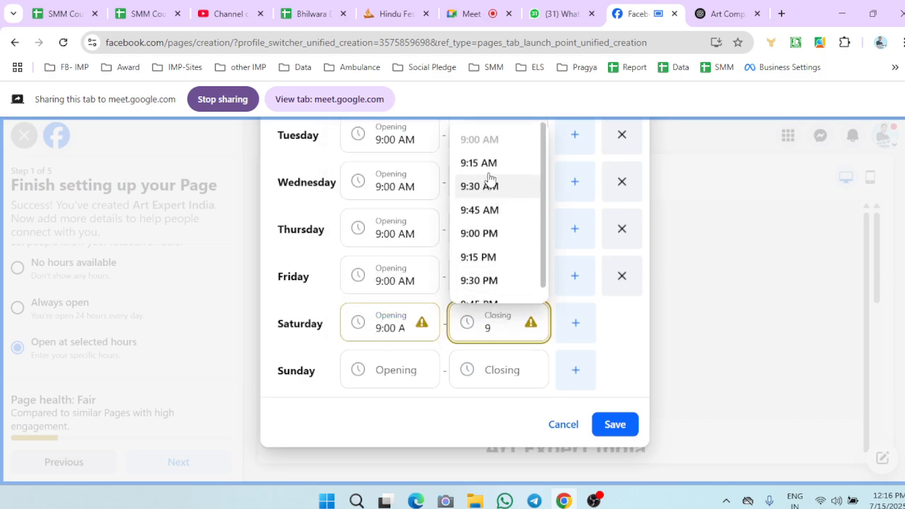
pyautogui.click(488, 233)
pyautogui.click(394, 371)
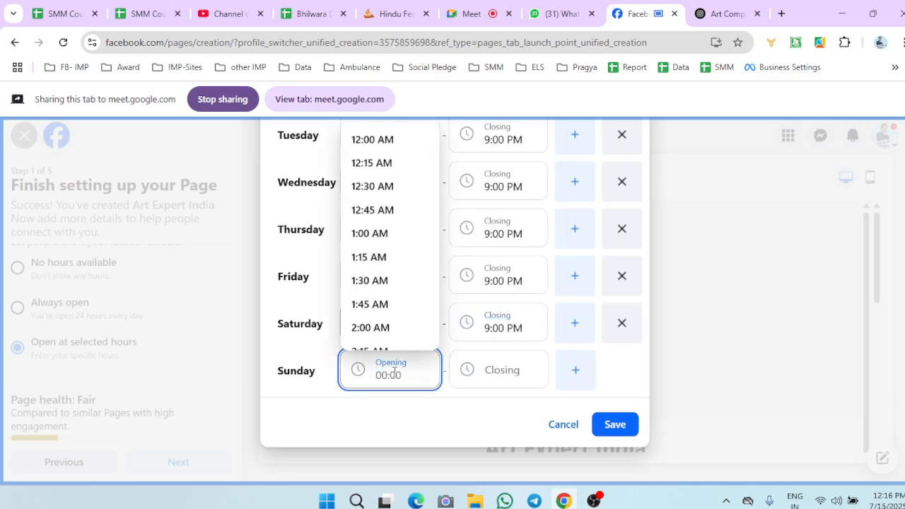
pyautogui.click(634, 370)
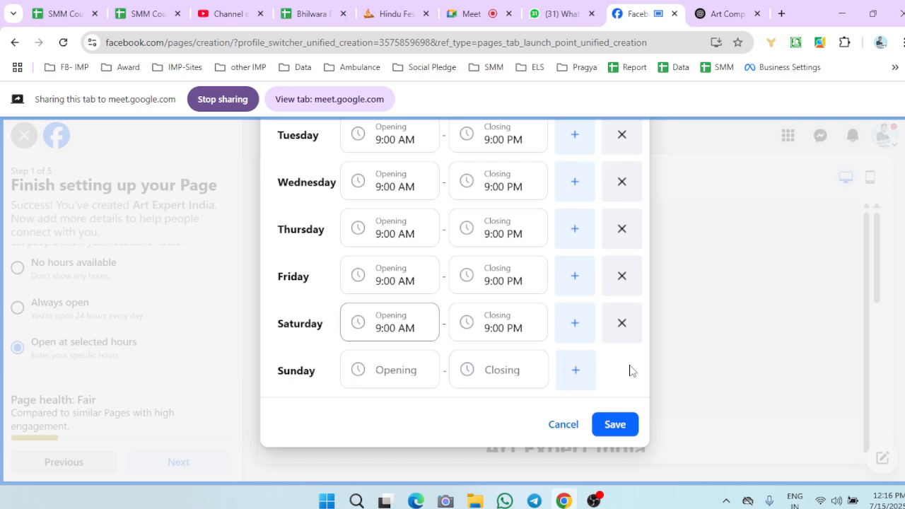
# Step: Save the Monday–Saturday hours, advance to Customize your Page, and start adding a profile picture
pyautogui.click(614, 425)
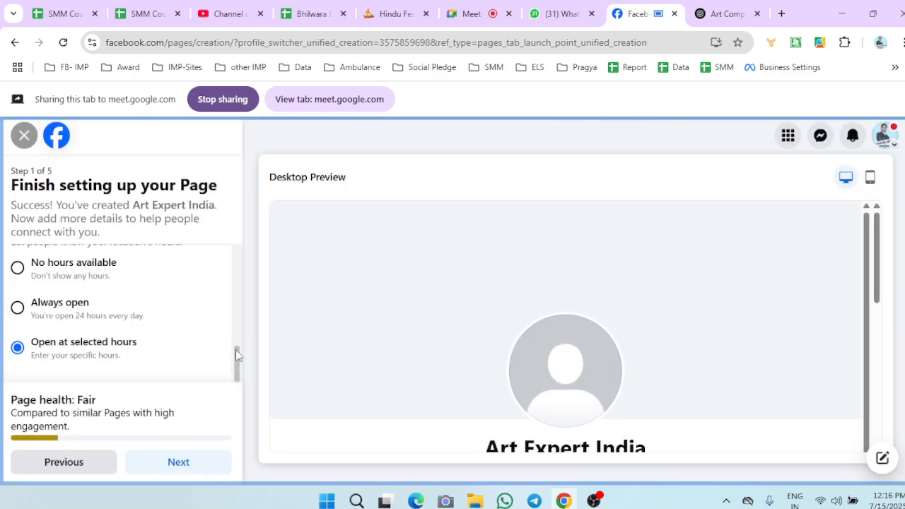
pyautogui.click(180, 458)
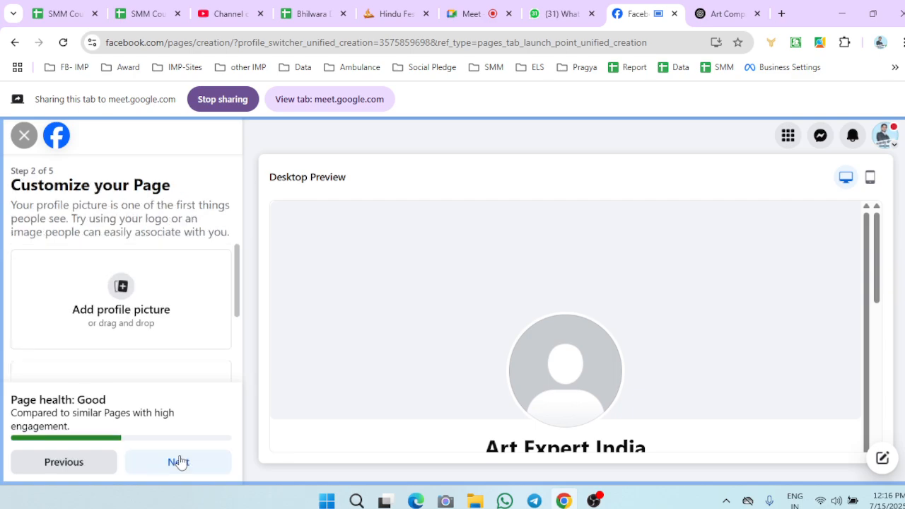
pyautogui.click(136, 293)
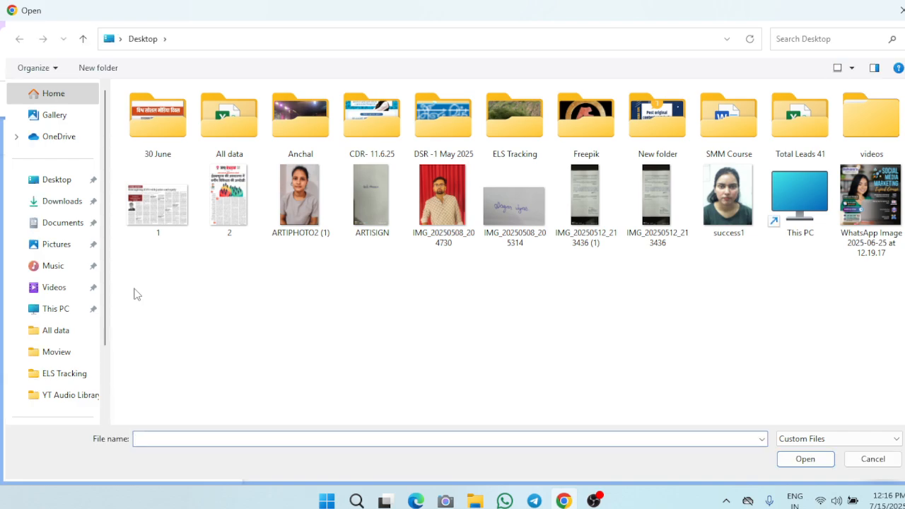
pyautogui.click(55, 201)
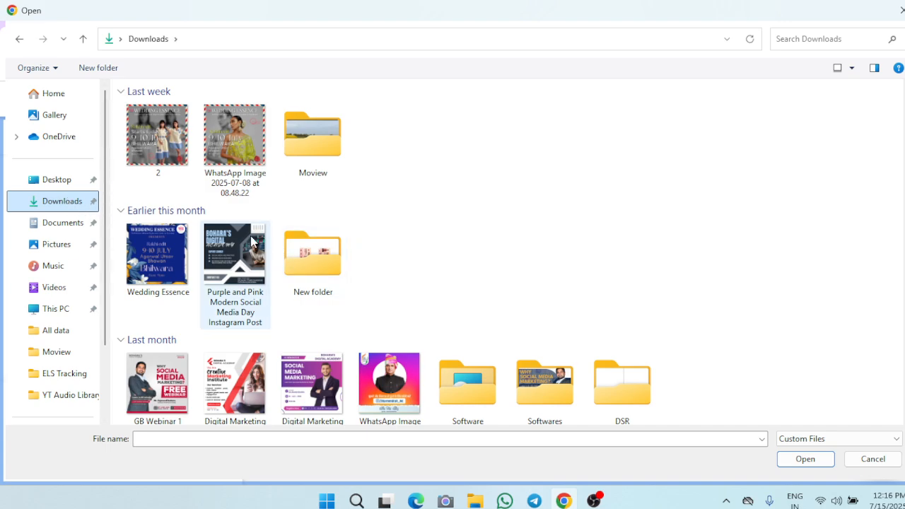
pyautogui.click(252, 240)
pyautogui.press('Down')
pyautogui.press('Down')
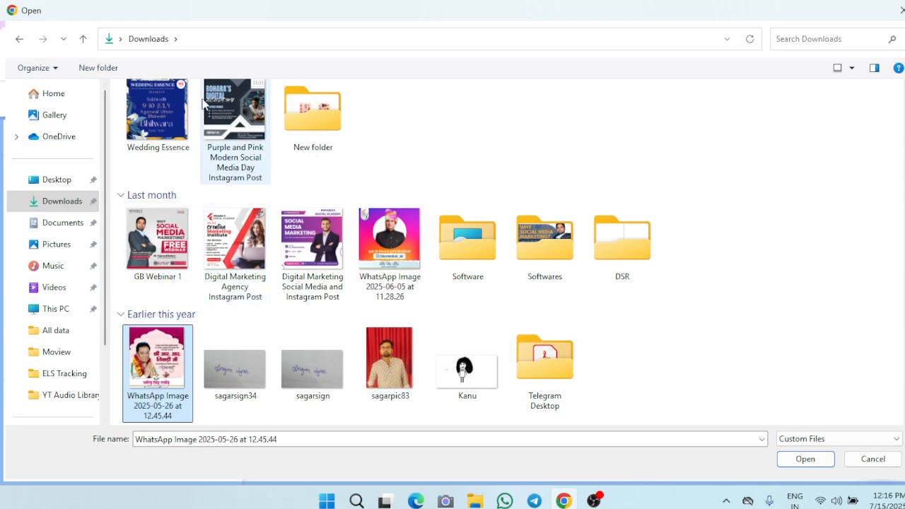
pyautogui.click(178, 117)
pyautogui.scroll(3, 178, 117)
pyautogui.click(178, 117)
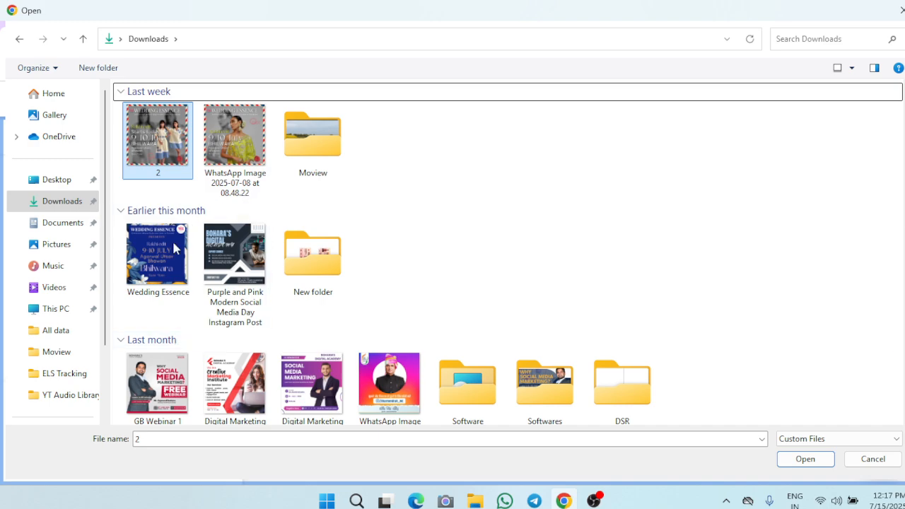
pyautogui.click(52, 181)
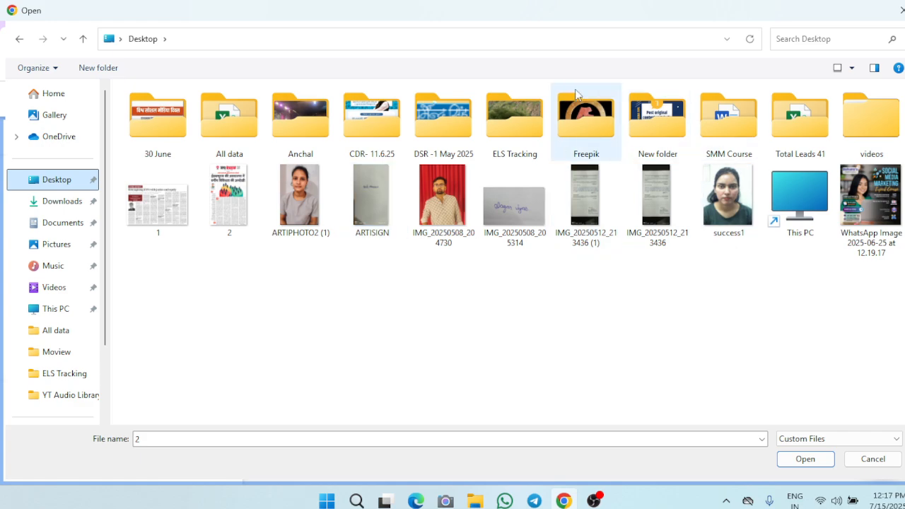
pyautogui.click(573, 117)
pyautogui.doubleClick(572, 117)
pyautogui.click(292, 129)
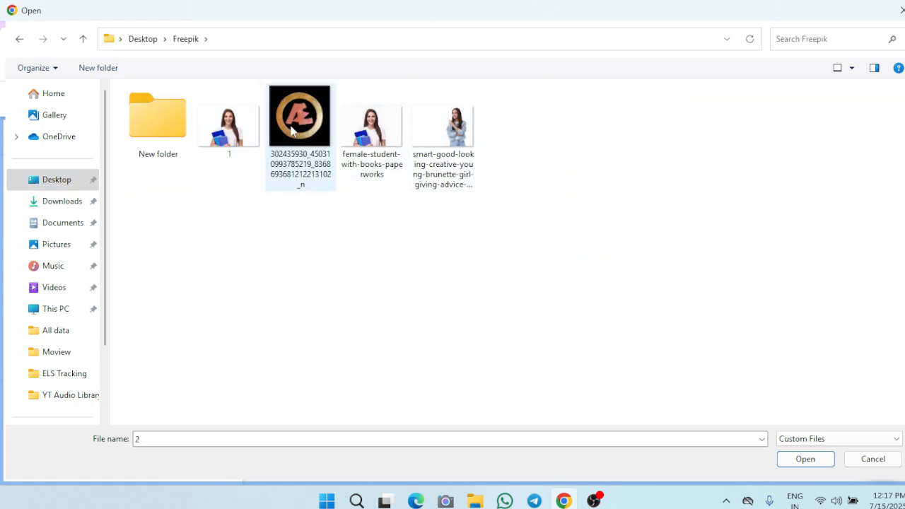
pyautogui.doubleClick(292, 129)
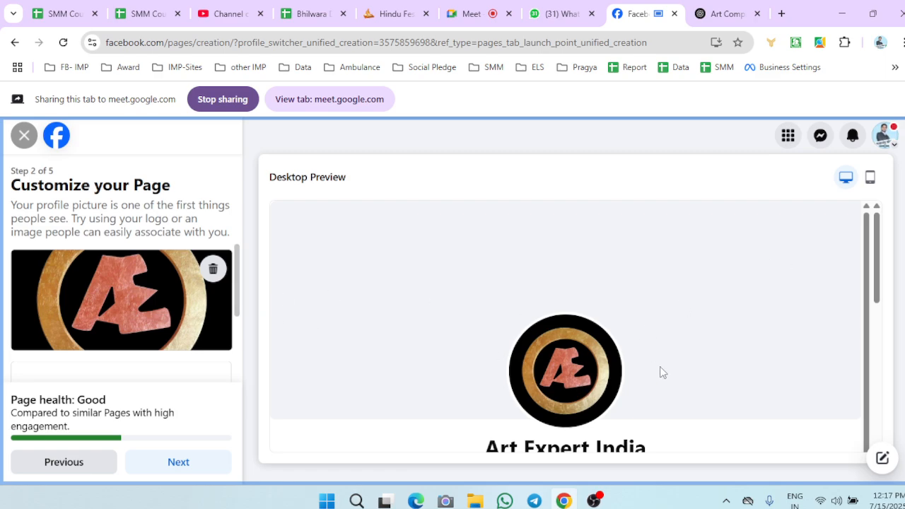
pyautogui.moveTo(881, 264); pyautogui.dragTo(882, 291)
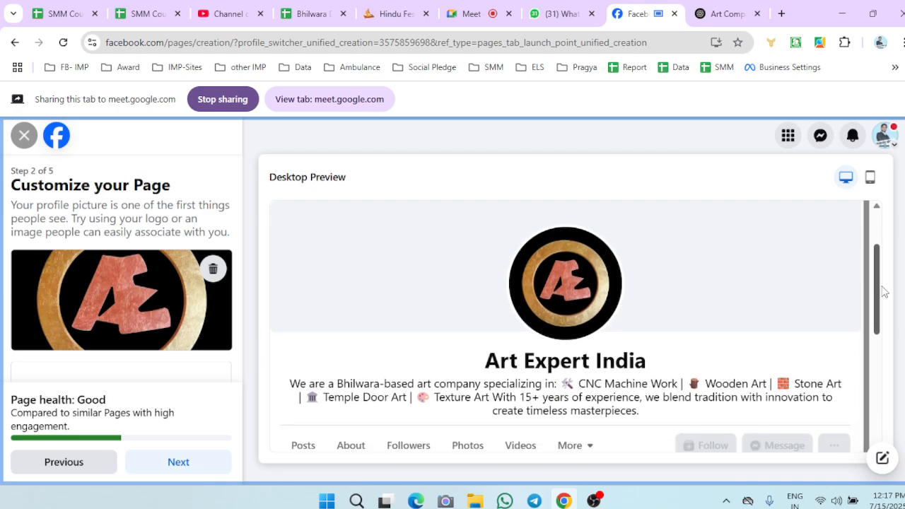
pyautogui.moveTo(882, 286); pyautogui.dragTo(882, 295)
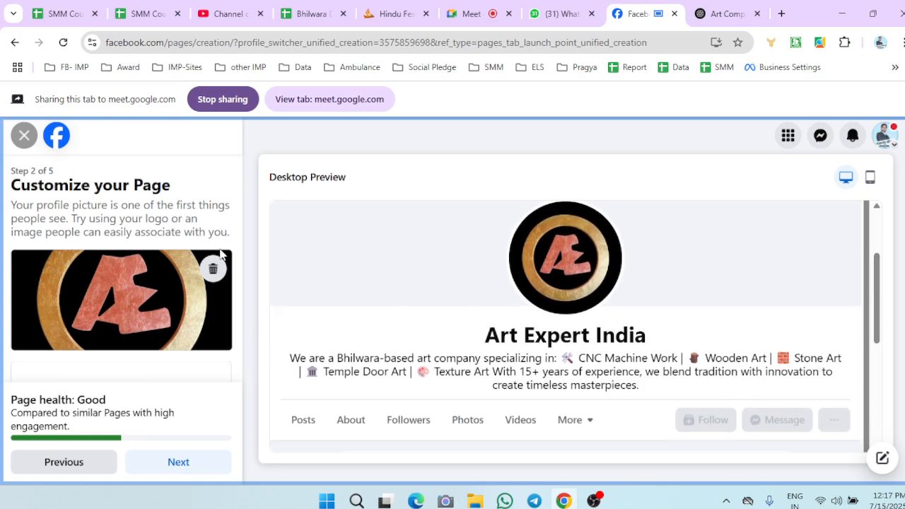
pyautogui.moveTo(236, 269); pyautogui.dragTo(238, 314)
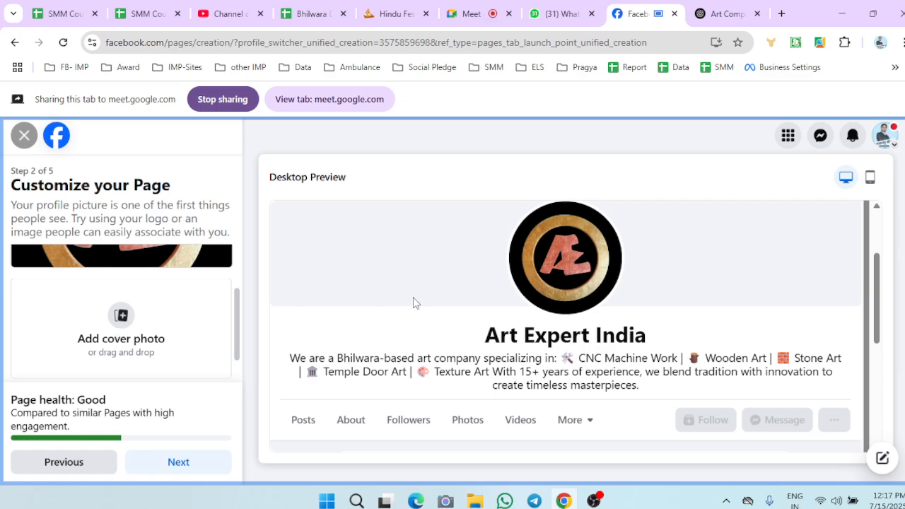
# Step: Send ChatGPT the prompt 'please design a facebook cover image with above details'
pyautogui.click(700, 14)
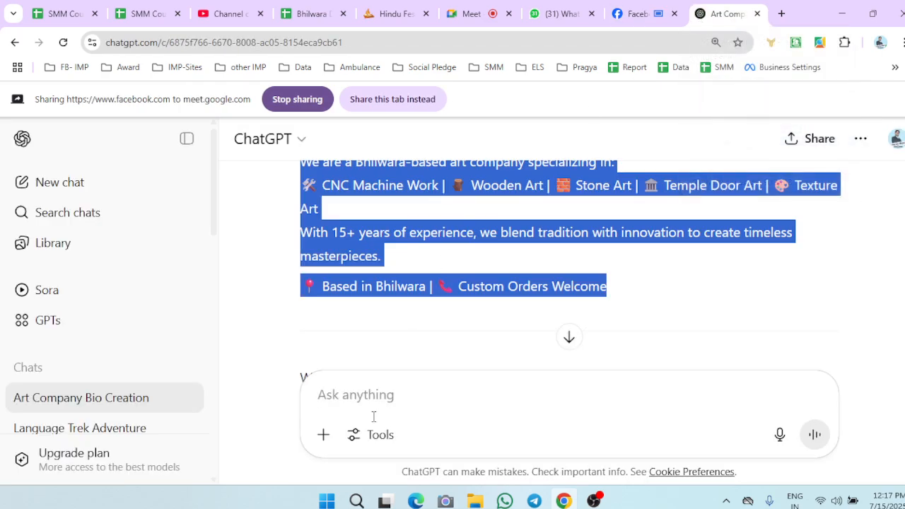
pyautogui.click(374, 395)
pyautogui.write('pl')
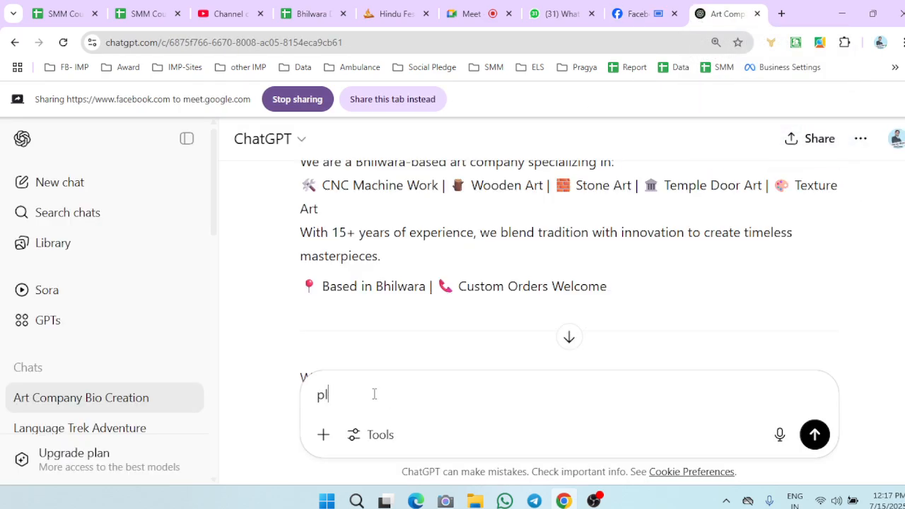
pyautogui.write('ease design a cover ima')
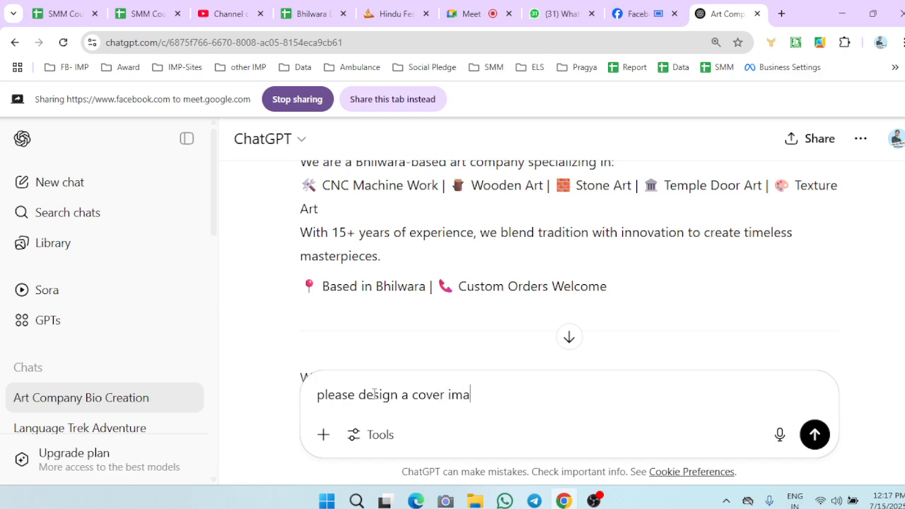
pyautogui.write('ge')
pyautogui.write('with above ')
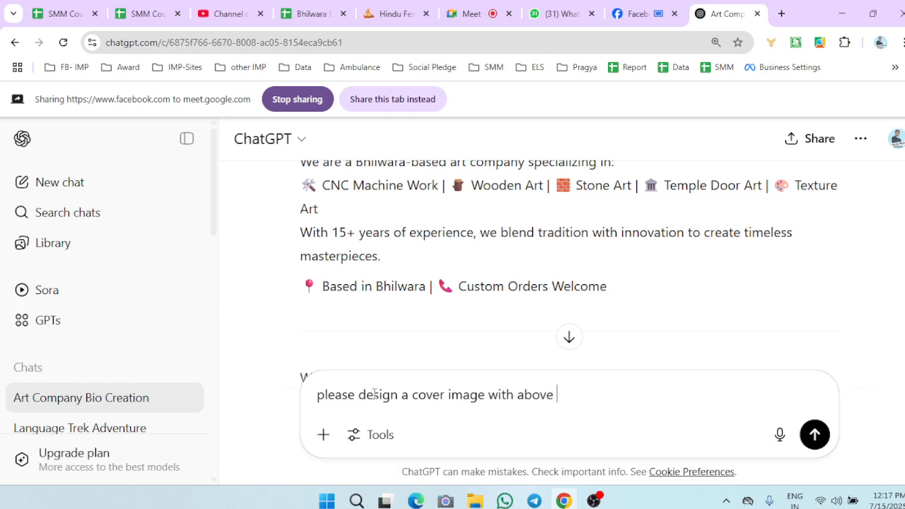
pyautogui.write('details')
pyautogui.press('Right')
pyautogui.press('Right')
pyautogui.press('Right')
pyautogui.press('Right')
pyautogui.press('Right')
pyautogui.press('Right')
pyautogui.press('Right')
pyautogui.press('Right')
pyautogui.press('Right')
pyautogui.press('Right')
pyautogui.press('Right')
pyautogui.press('Right')
pyautogui.press('Right')
pyautogui.write('faceb')
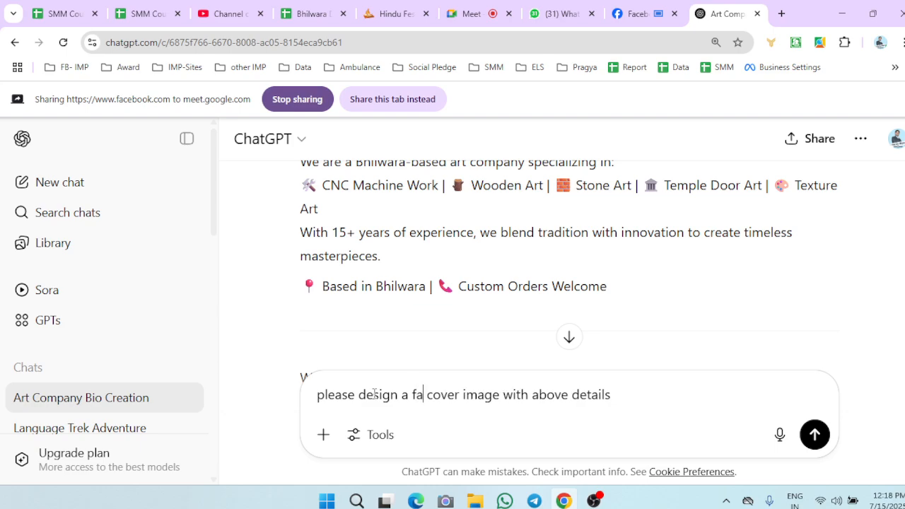
pyautogui.write('ook')
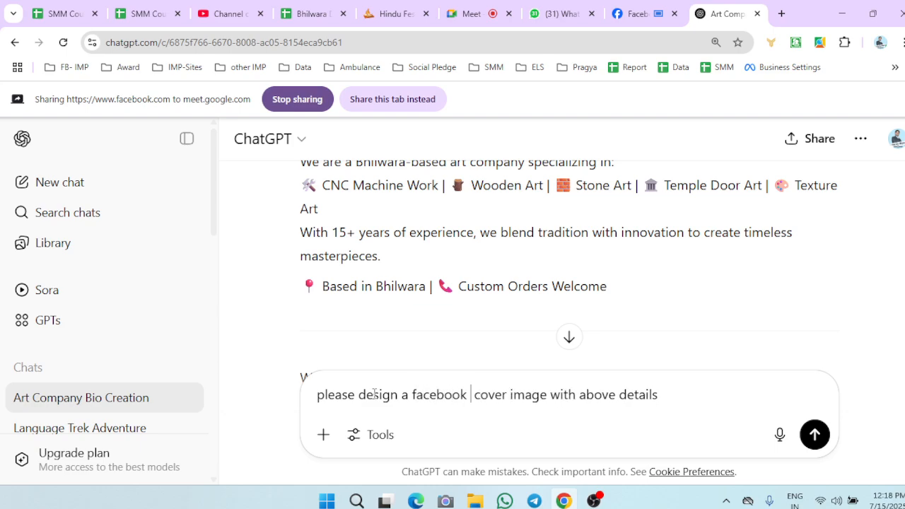
pyautogui.press('BackSpace')
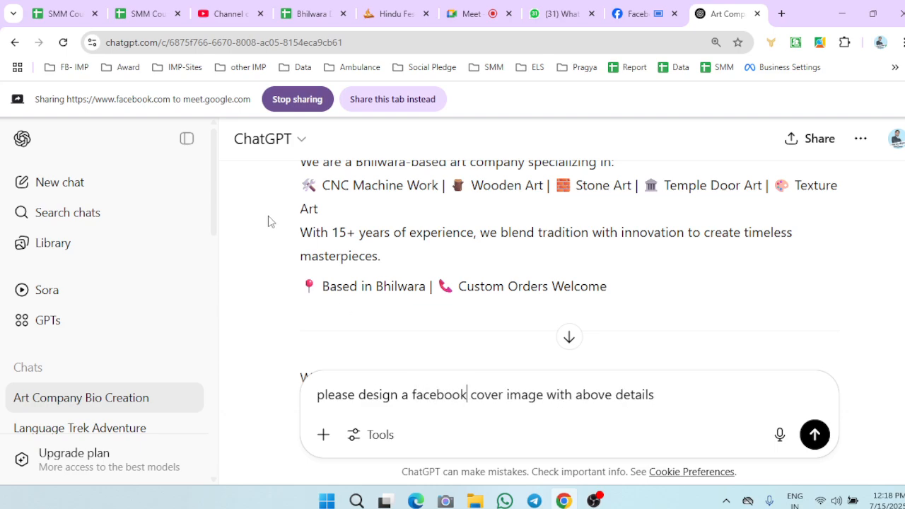
pyautogui.click(393, 106)
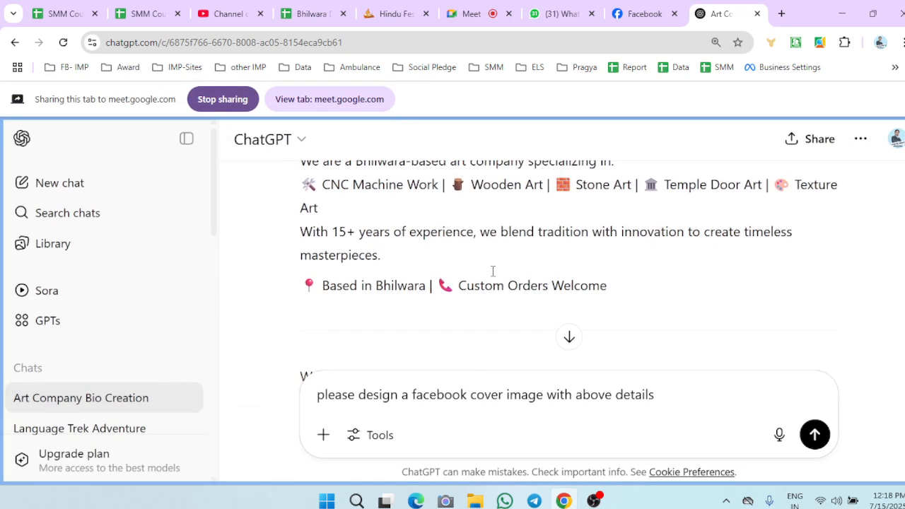
pyautogui.click(680, 400)
pyautogui.click(815, 434)
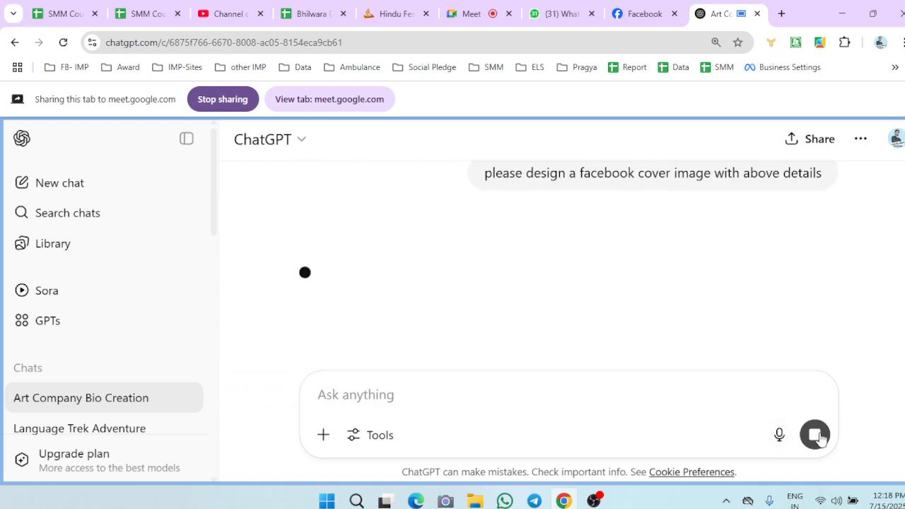
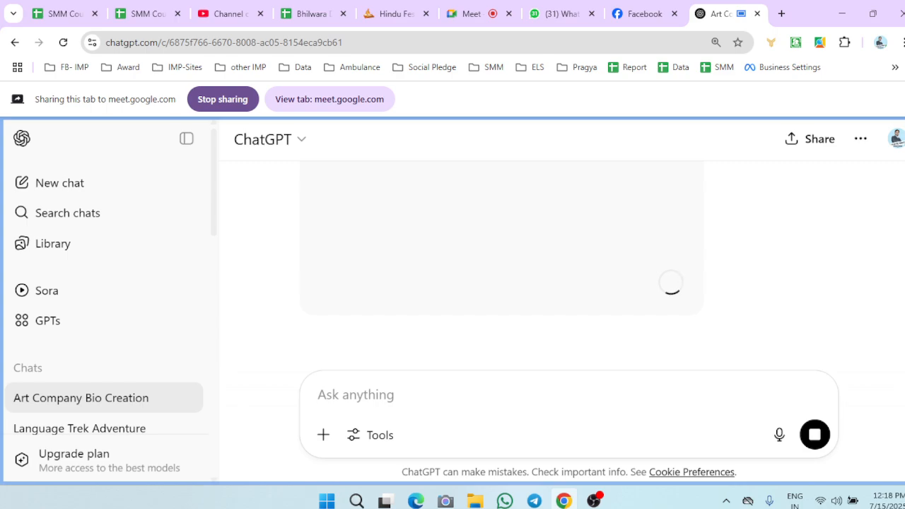
# Step: Switch from the ChatGPT chat to the Facebook Page setup preview at step 2 of 5
pyautogui.click(659, 32)
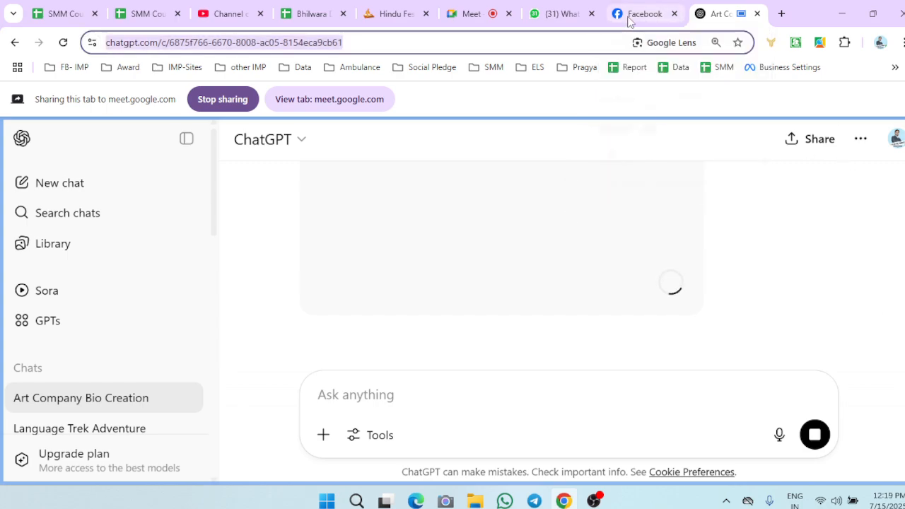
pyautogui.click(629, 19)
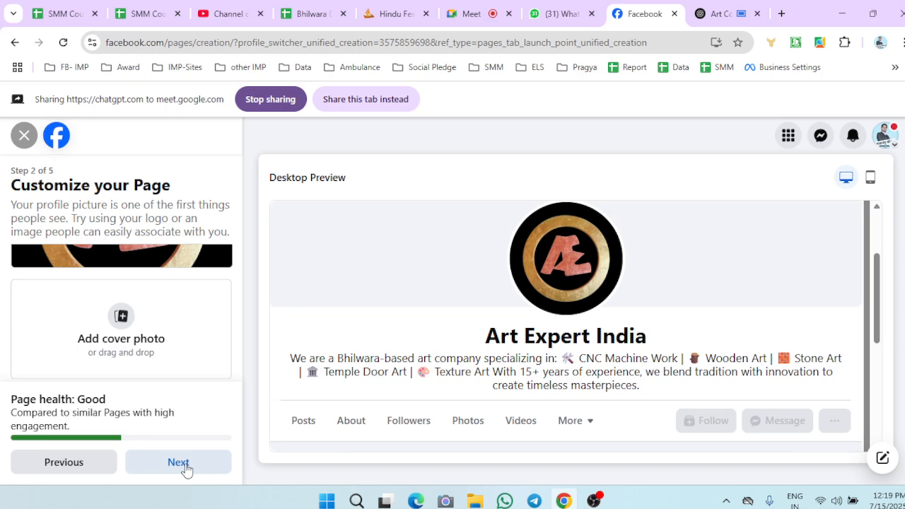
# Step: Share the Facebook Page setup tab in the meeting instead of the ChatGPT chat
pyautogui.click(714, 17)
pyautogui.click(640, 14)
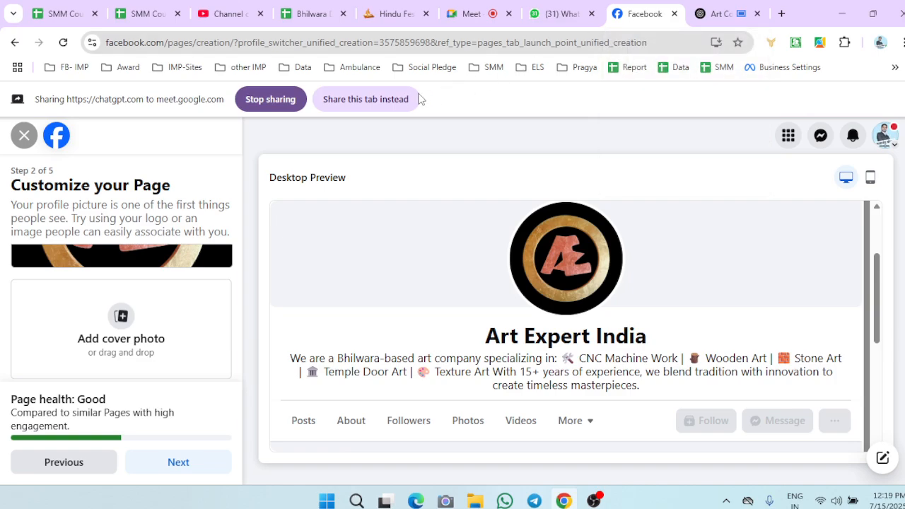
pyautogui.click(385, 98)
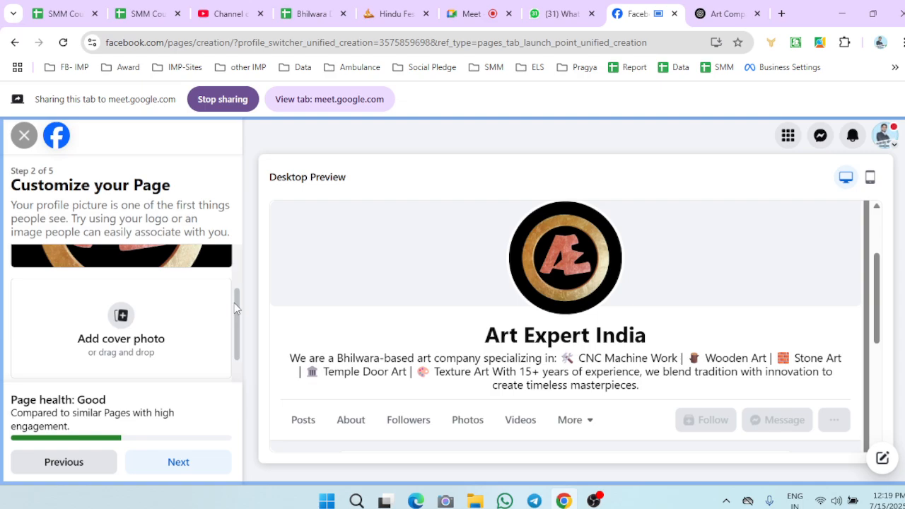
pyautogui.scroll(-1, 238, 309)
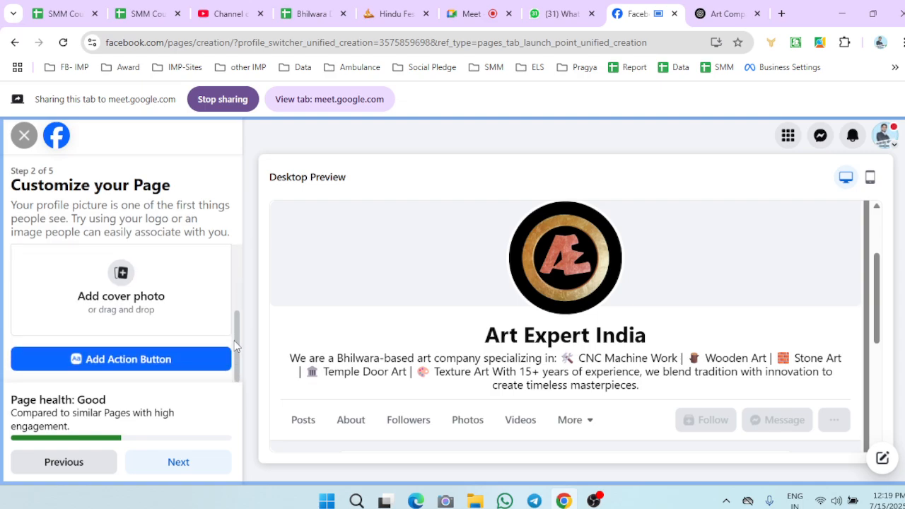
# Step: Start adding an action button and pick Call now from the list of choices
pyautogui.click(128, 365)
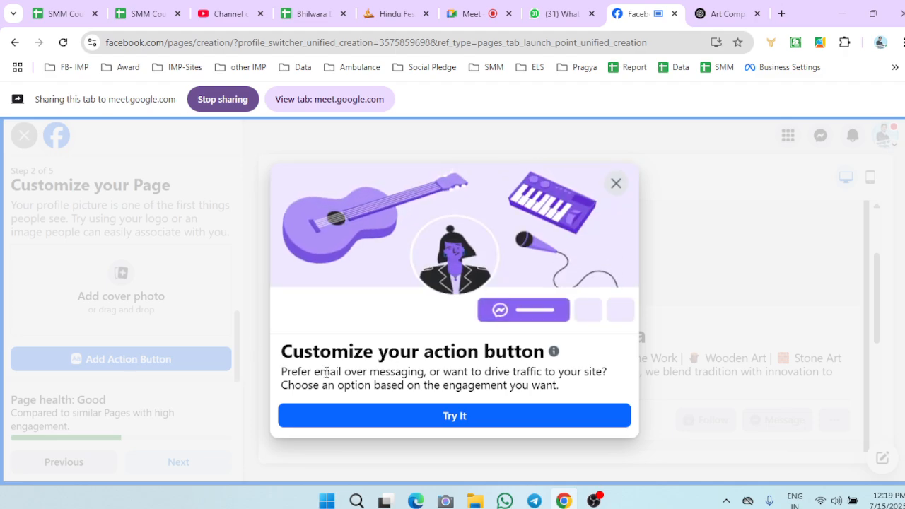
pyautogui.click(364, 416)
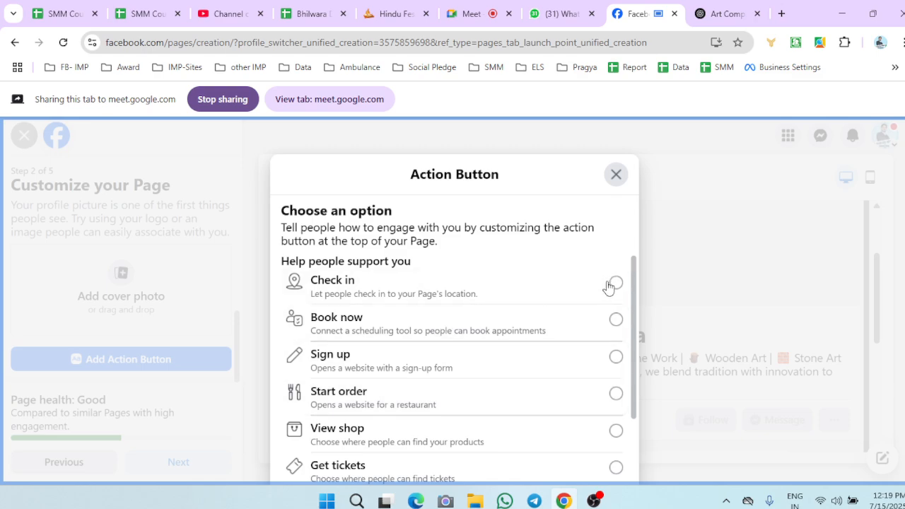
pyautogui.moveTo(636, 289); pyautogui.dragTo(622, 401)
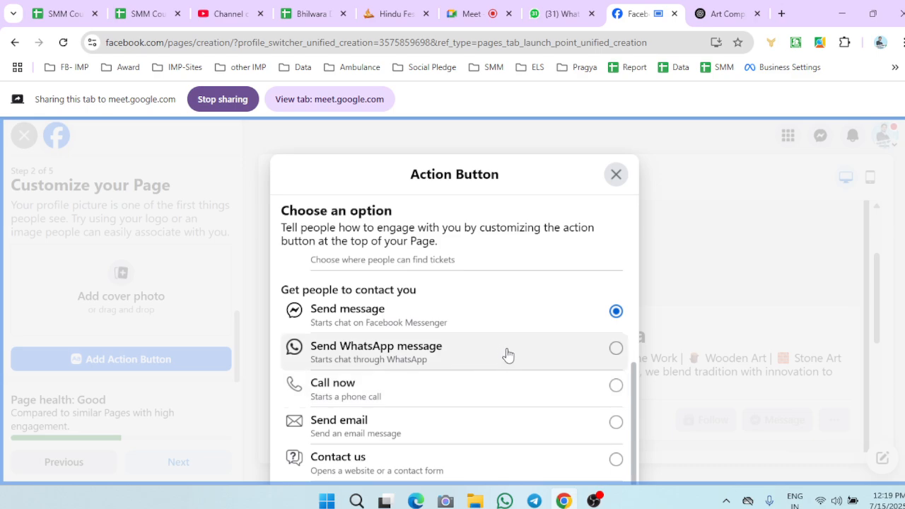
pyautogui.click(492, 398)
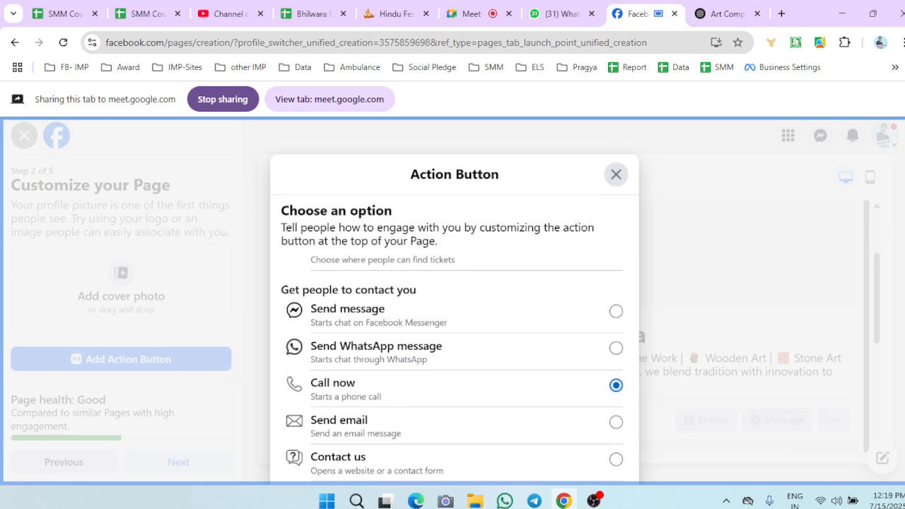
pyautogui.scroll(-3, 455, 318)
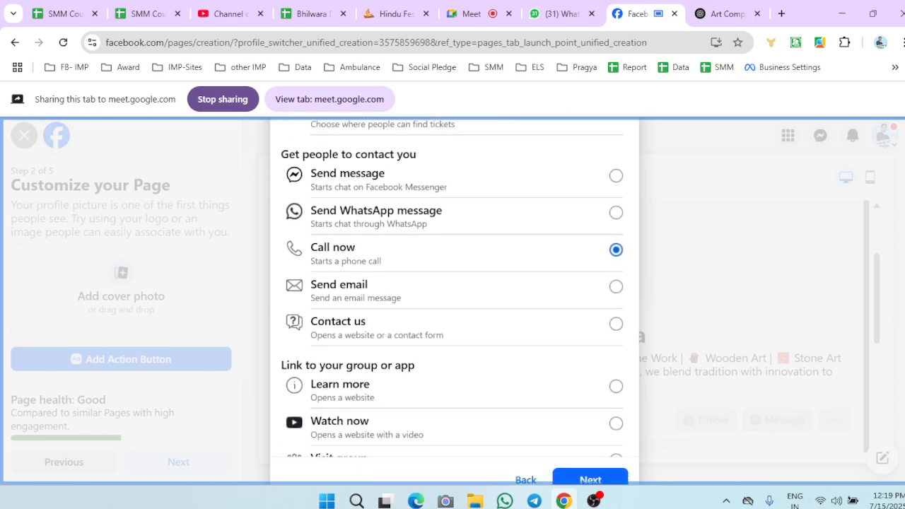
pyautogui.moveTo(904, 380); pyautogui.dragTo(899, 401)
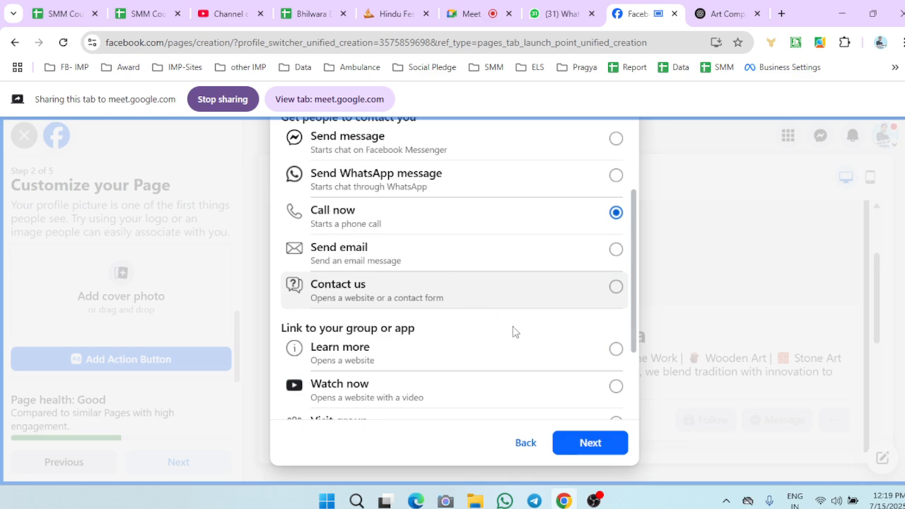
pyautogui.scroll(3, 634, 298)
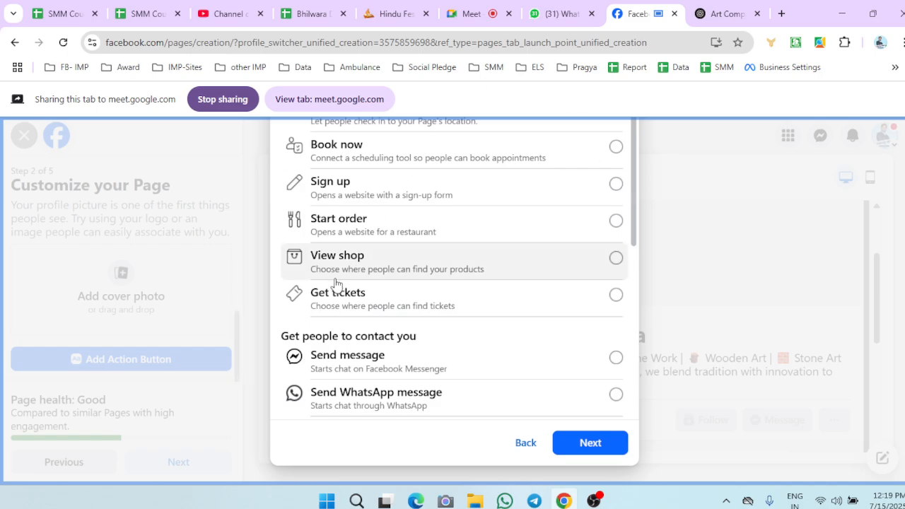
# Step: Zoom the page to 90%, reselect Call now, and continue to the phone number form
pyautogui.click(722, 14)
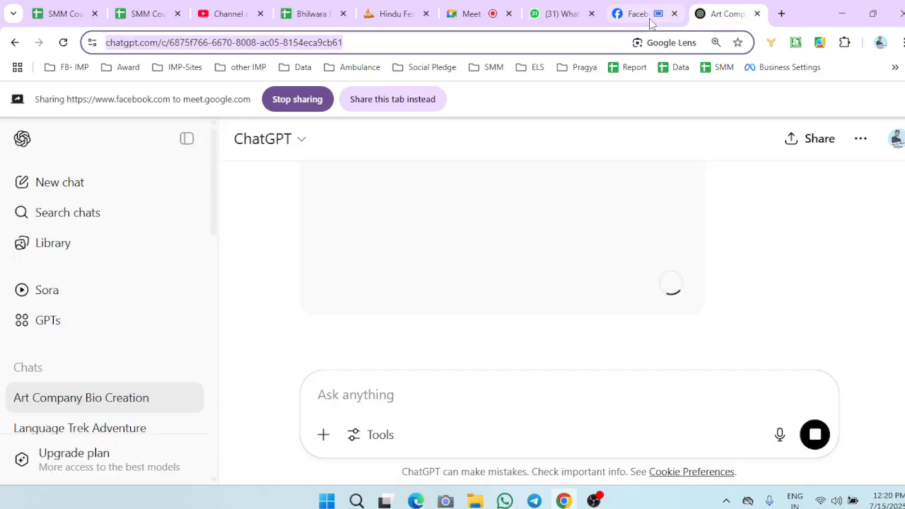
pyautogui.click(636, 13)
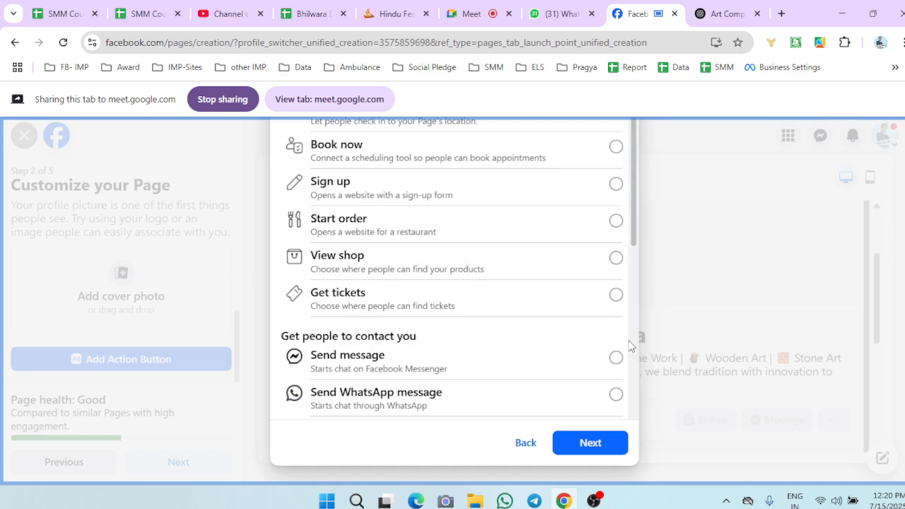
pyautogui.click(618, 394)
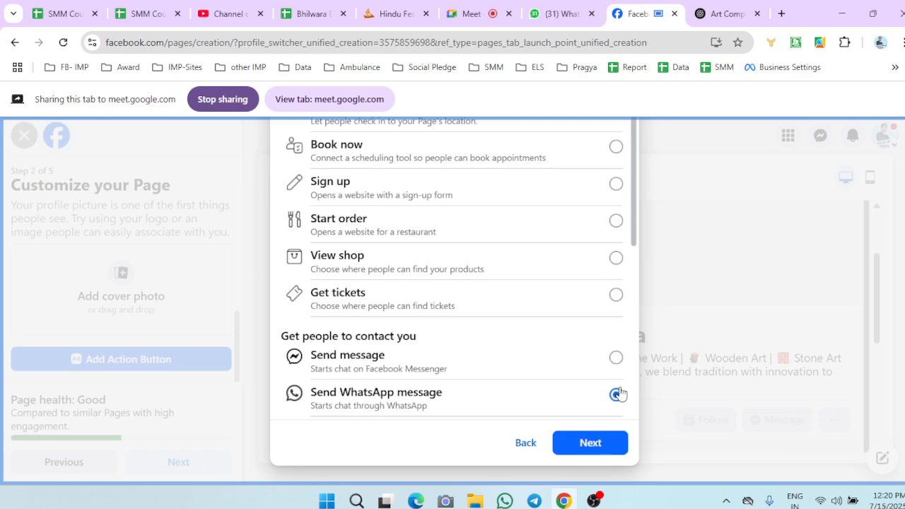
pyautogui.hotkey('ctrl', '-')
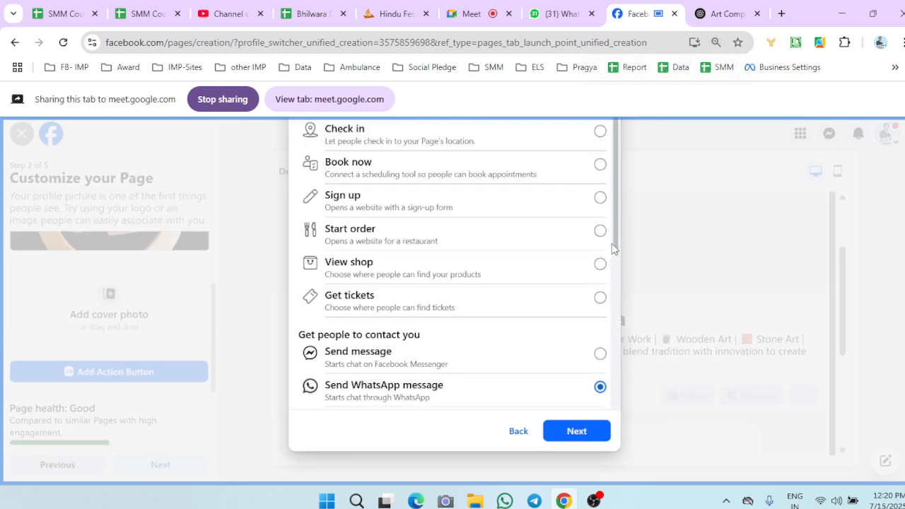
pyautogui.moveTo(617, 241); pyautogui.dragTo(616, 317)
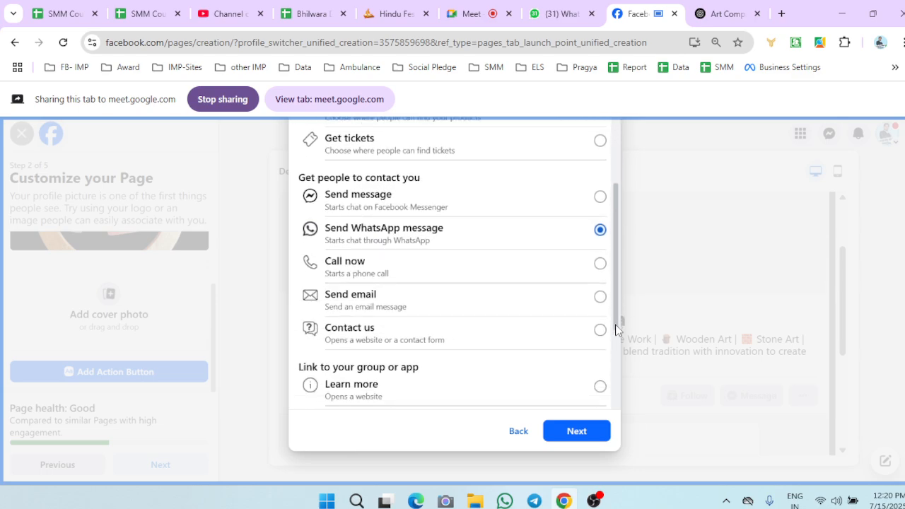
pyautogui.click(571, 256)
pyautogui.click(583, 435)
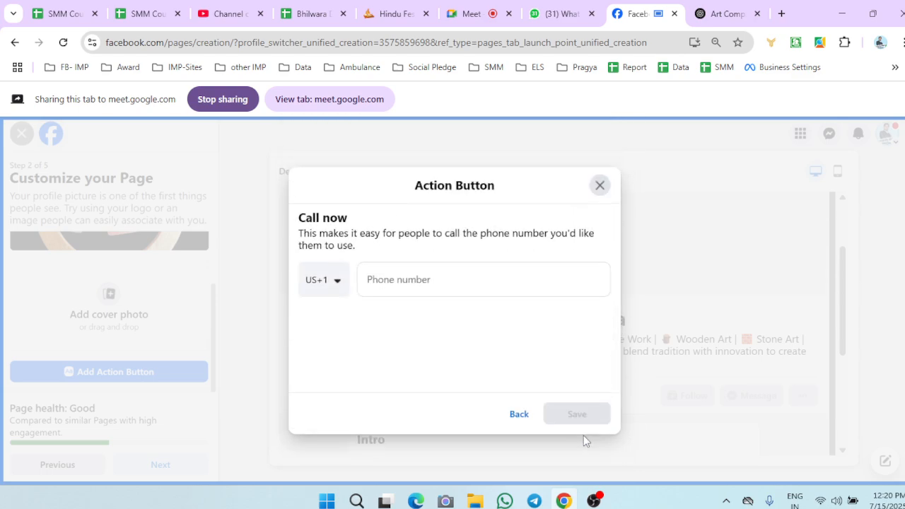
# Step: Set the action button's phone country code to India IN+91
pyautogui.click(330, 283)
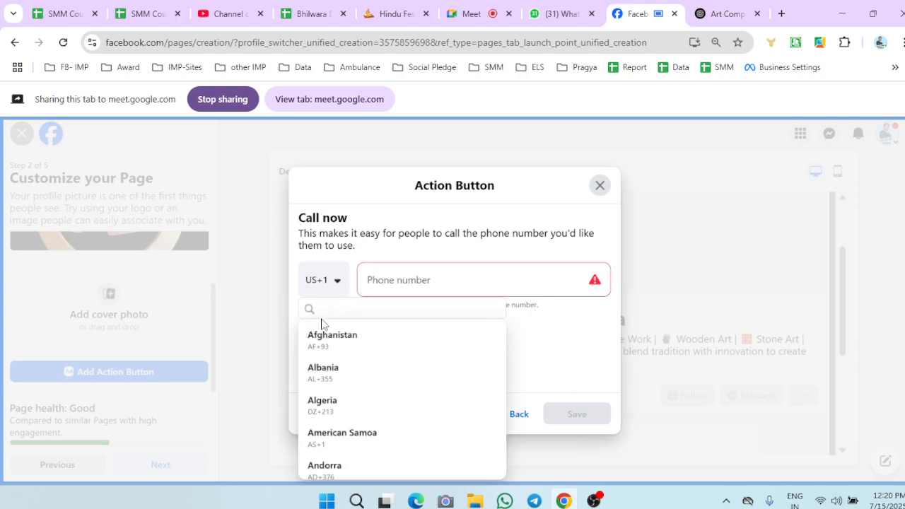
pyautogui.press('i')
pyautogui.press('n')
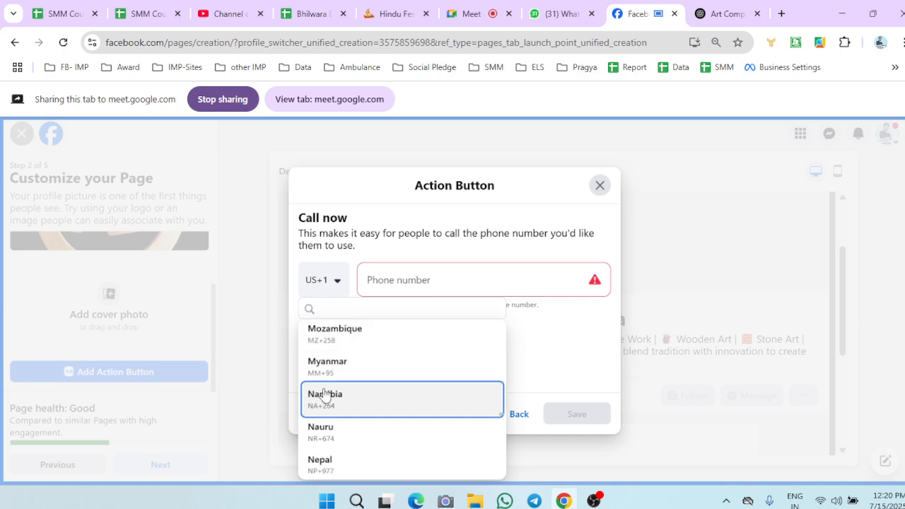
pyautogui.press('i')
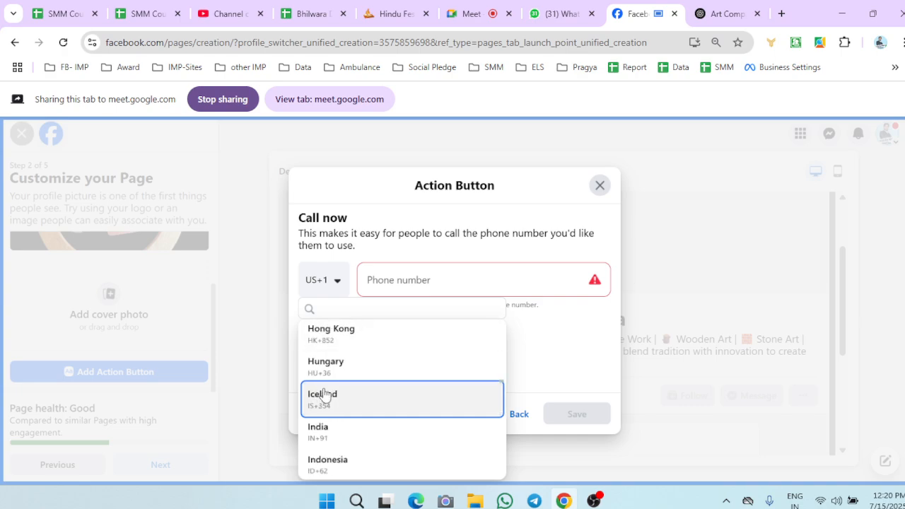
pyautogui.click(325, 427)
# Step: Enter the business phone number and save the Call now action button
pyautogui.click(457, 285)
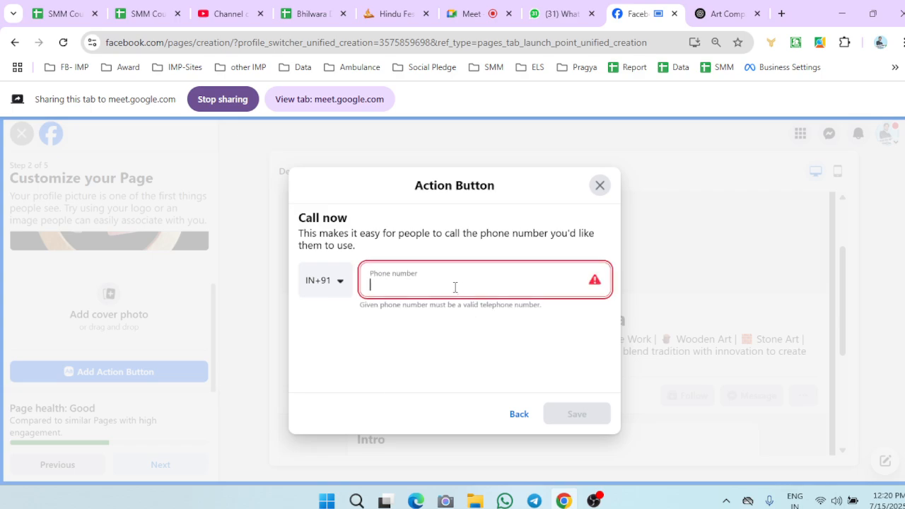
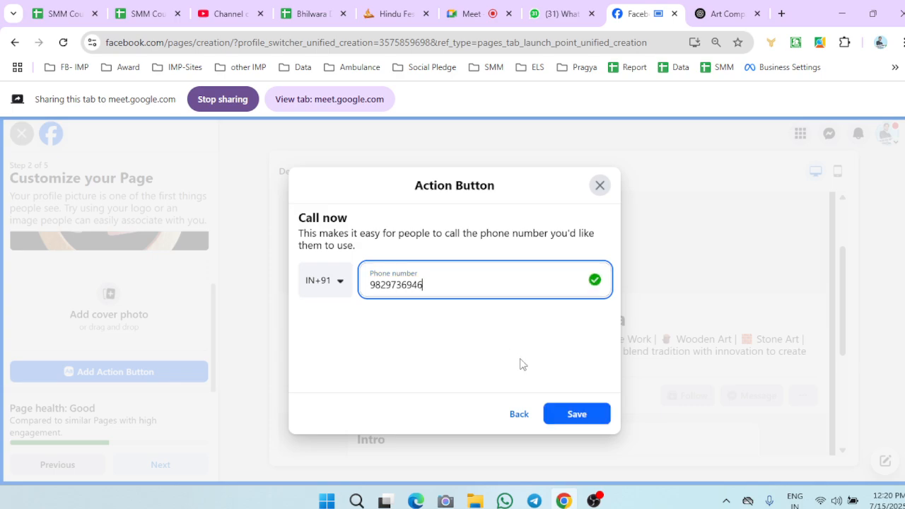
pyautogui.click(577, 415)
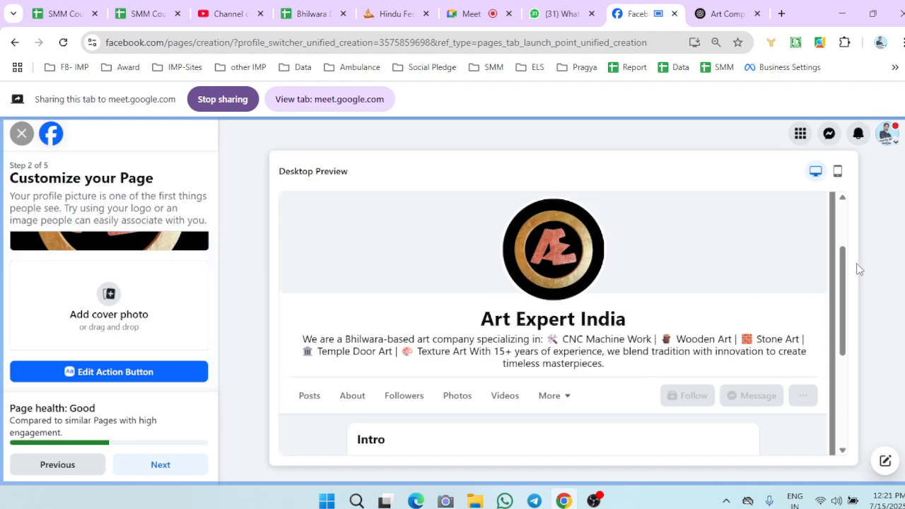
# Step: Check the Intro details in the desktop preview and advance to step 3 of 5
pyautogui.moveTo(846, 269); pyautogui.dragTo(847, 363)
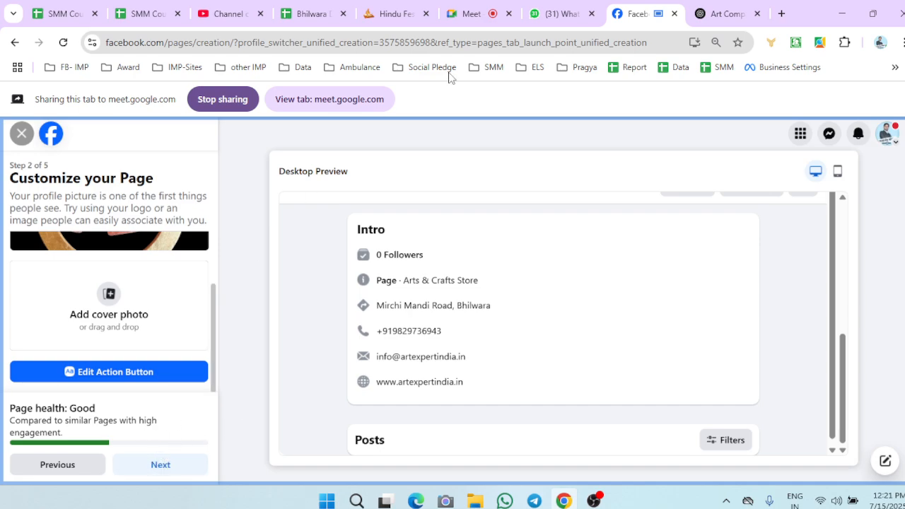
pyautogui.click(714, 13)
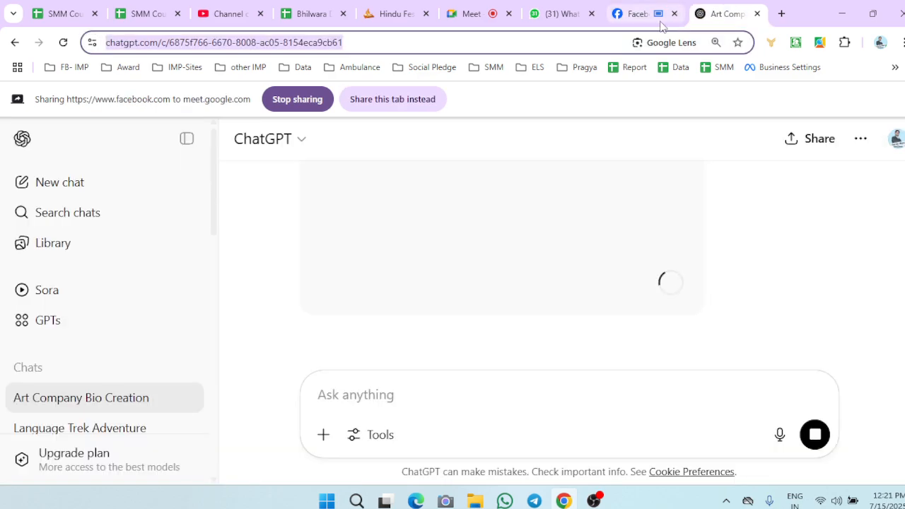
pyautogui.click(635, 16)
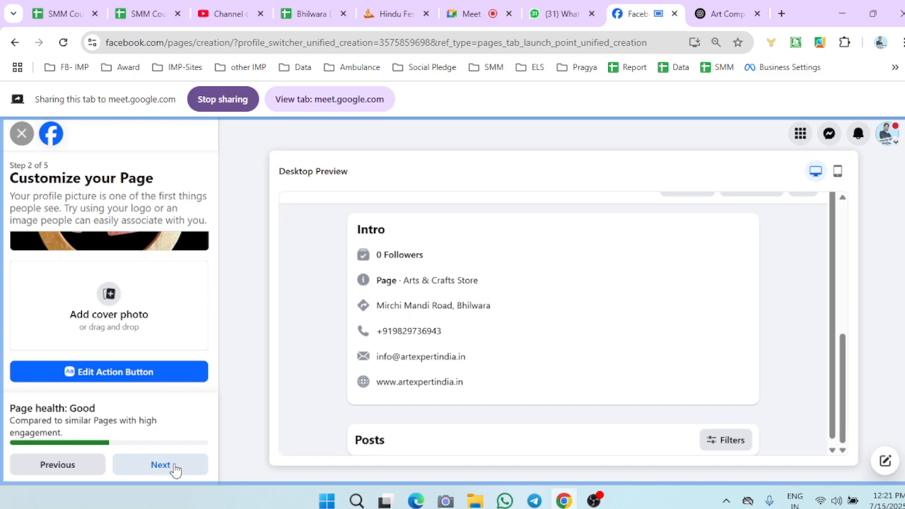
pyautogui.click(174, 463)
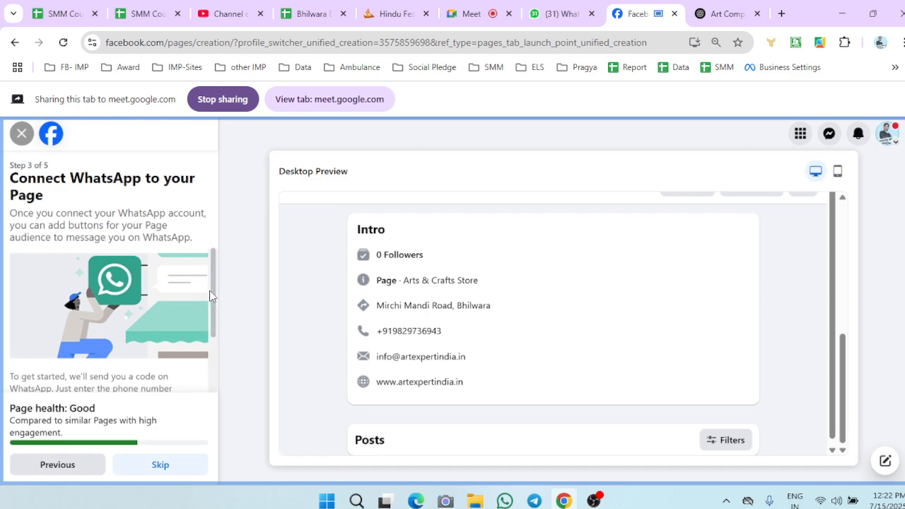
# Step: Set the WhatsApp country code to India +91
pyautogui.moveTo(213, 291); pyautogui.dragTo(215, 351)
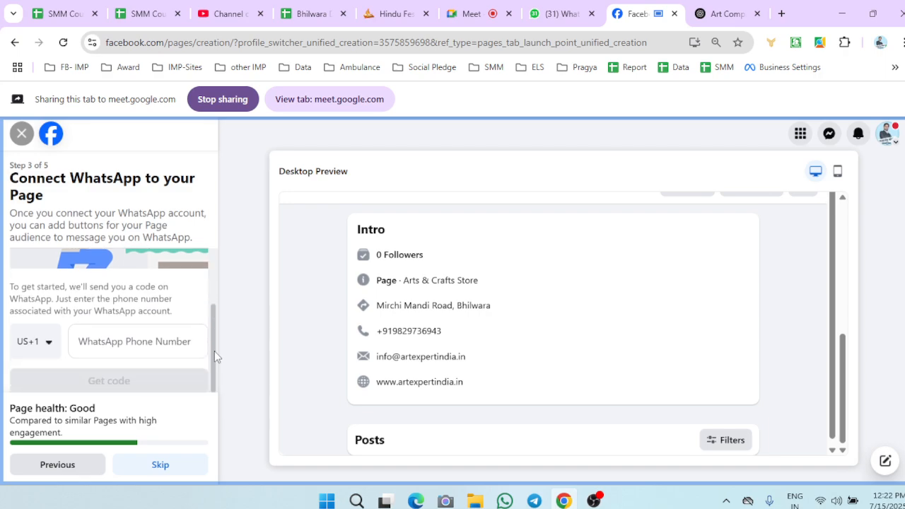
pyautogui.click(43, 352)
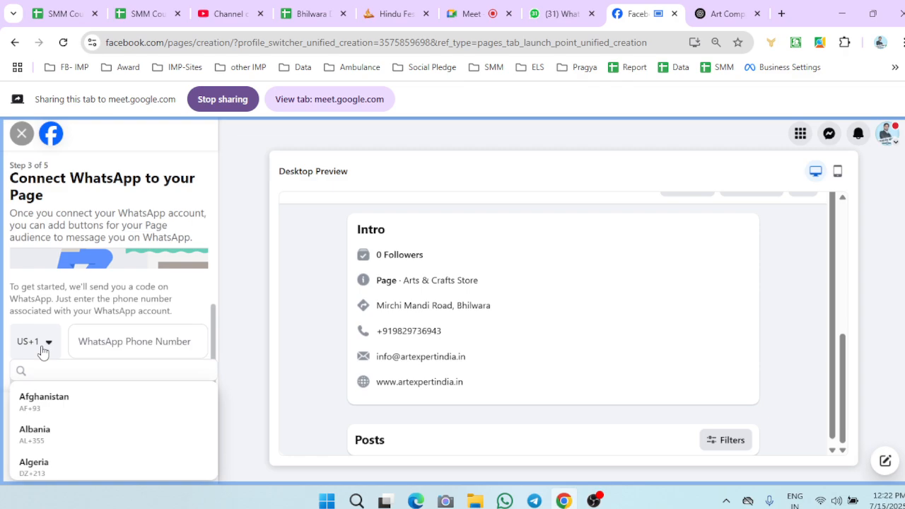
pyautogui.press('i')
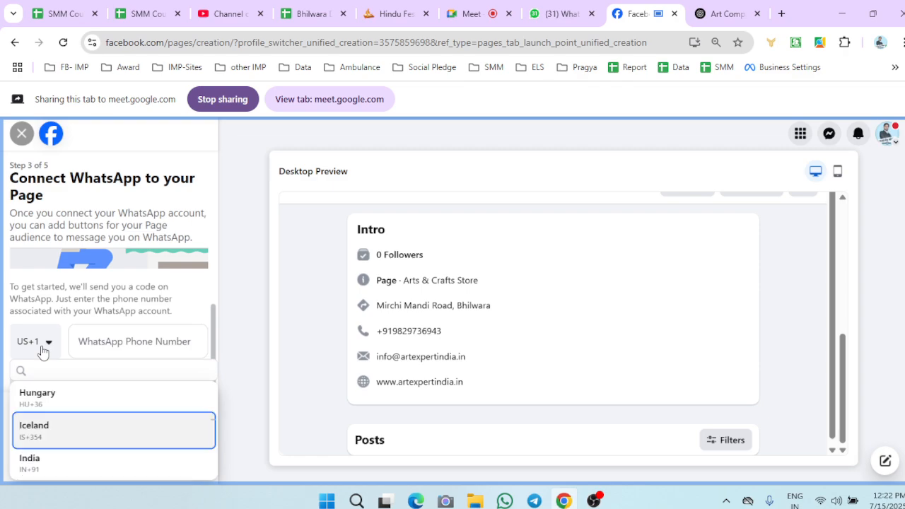
pyautogui.press('Down')
pyautogui.press('Return')
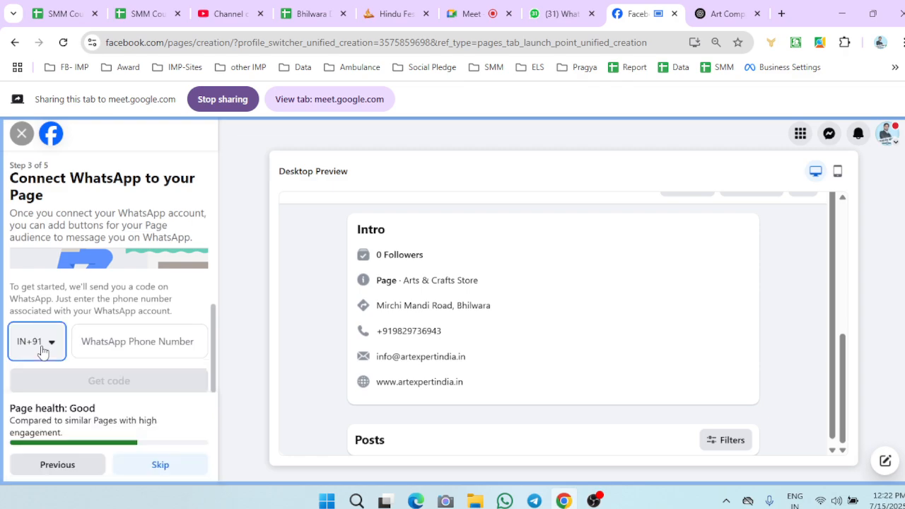
# Step: Enter the business WhatsApp number and request a verification code
pyautogui.click(97, 345)
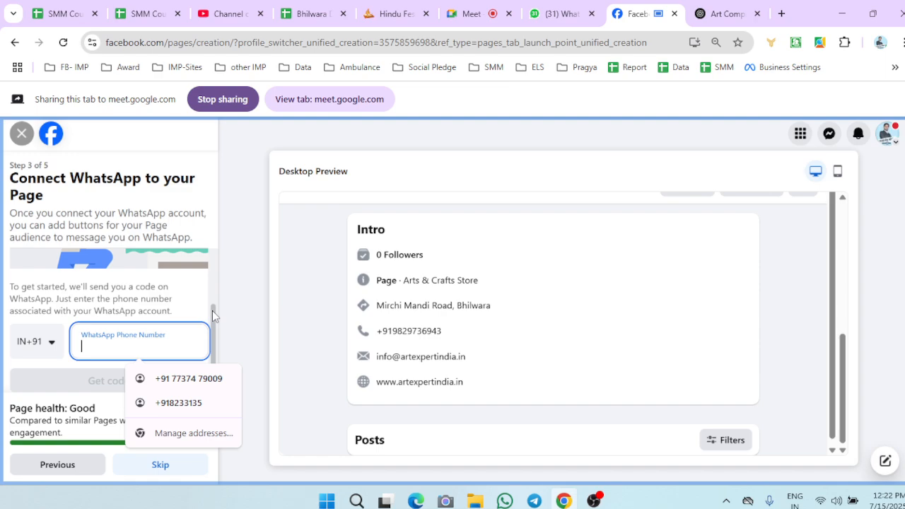
pyautogui.click(237, 321)
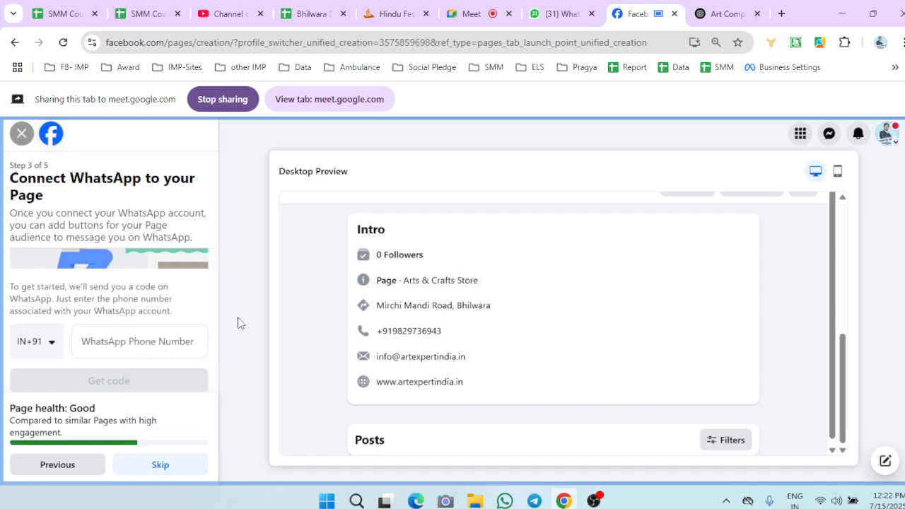
pyautogui.click(142, 342)
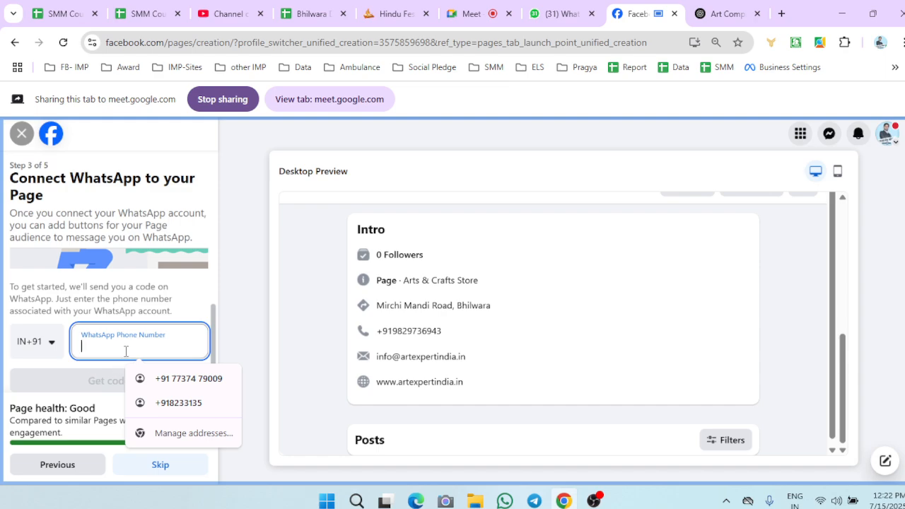
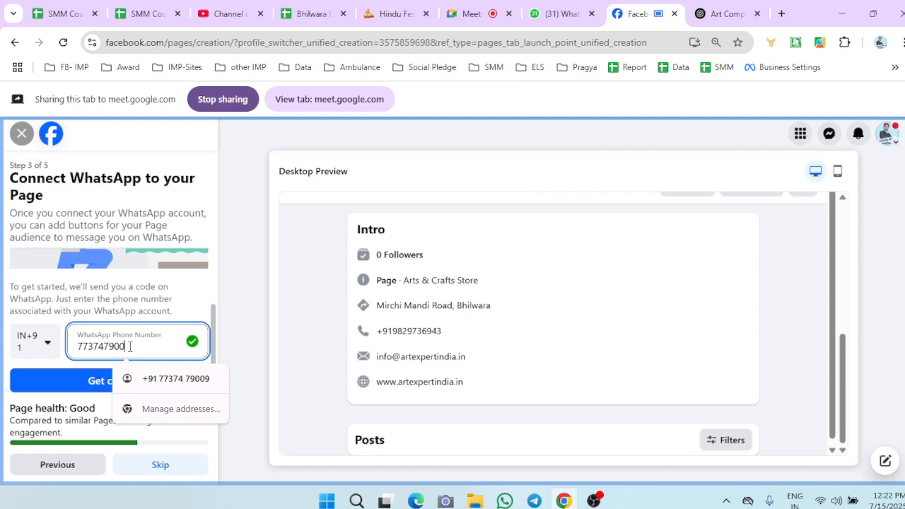
pyautogui.click(240, 329)
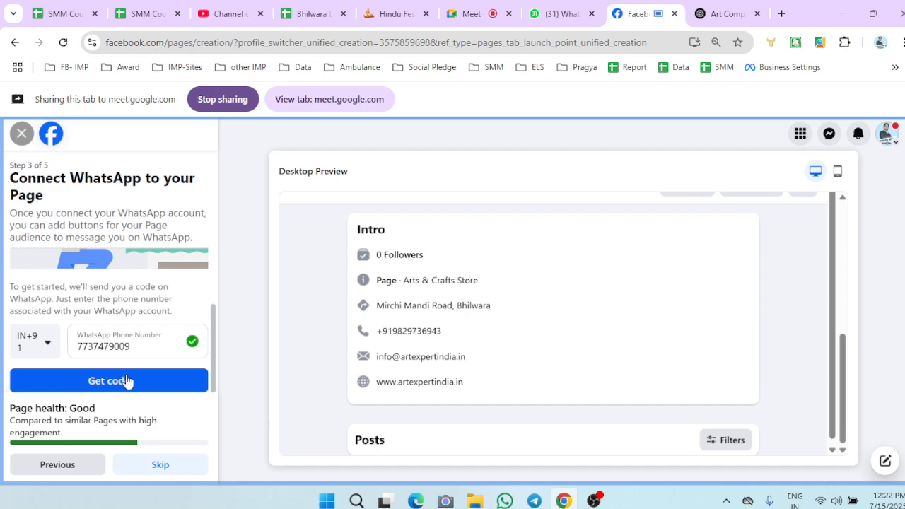
pyautogui.click(128, 380)
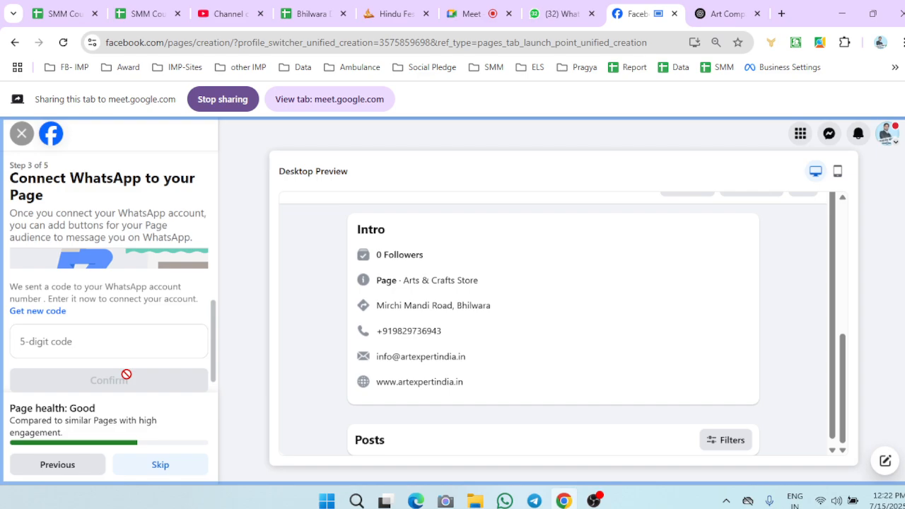
# Step: Type the 5-digit verification code, clear it, and skip WhatsApp to reach step 4 of 5
pyautogui.click(112, 340)
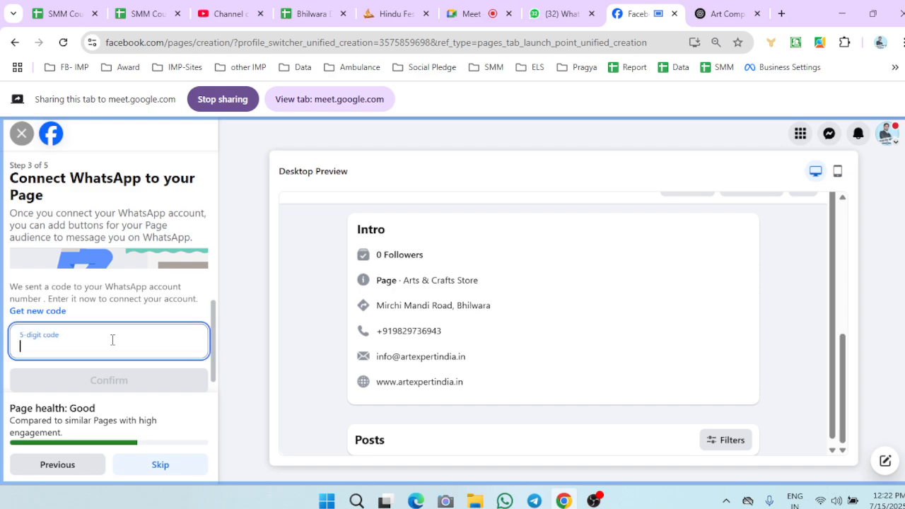
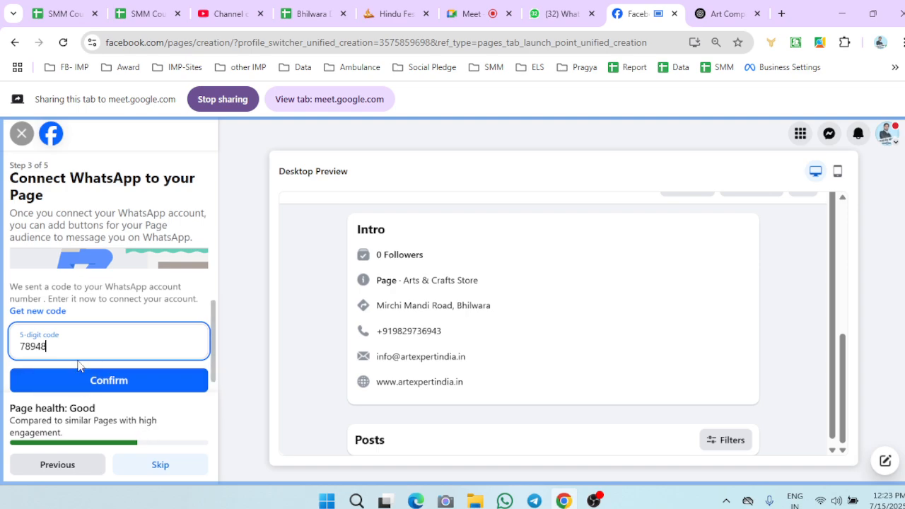
pyautogui.moveTo(72, 346); pyautogui.dragTo(2, 333)
pyautogui.press('BackSpace')
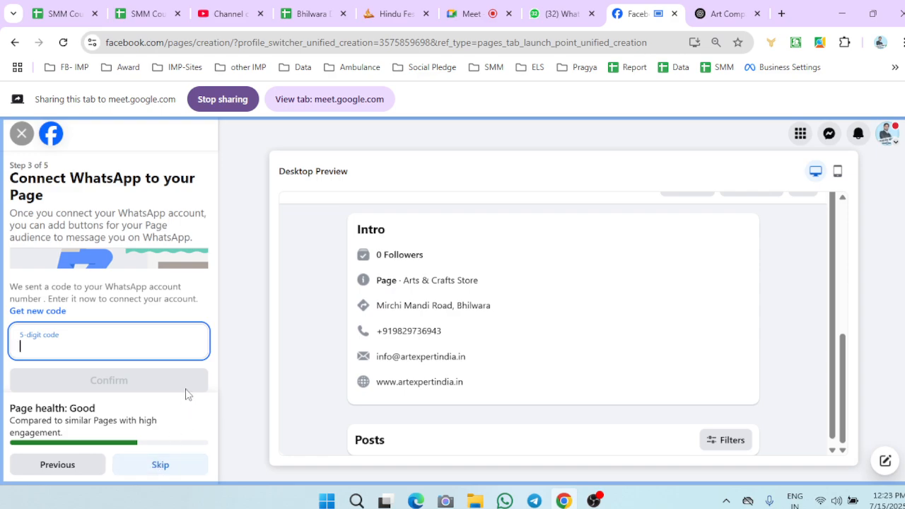
pyautogui.click(159, 466)
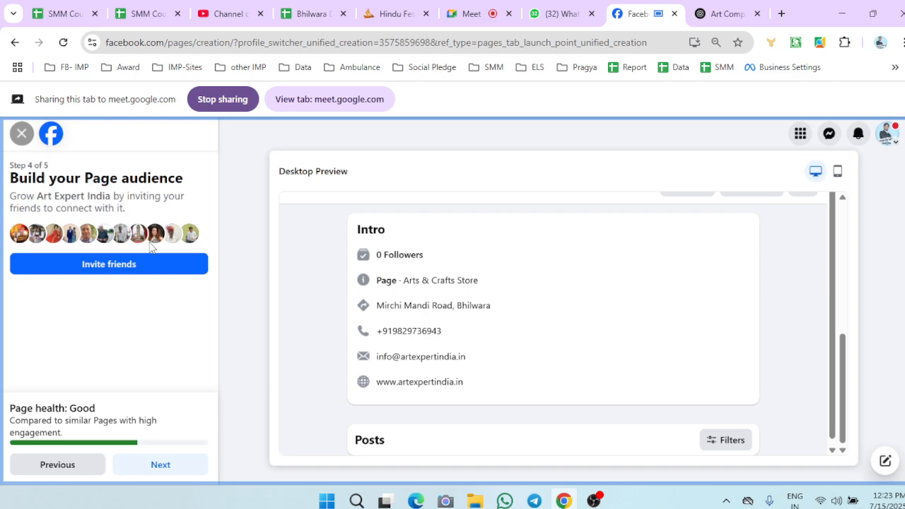
# Step: Select all friends in the invite list, close it without sending, and go to step 5
pyautogui.click(131, 264)
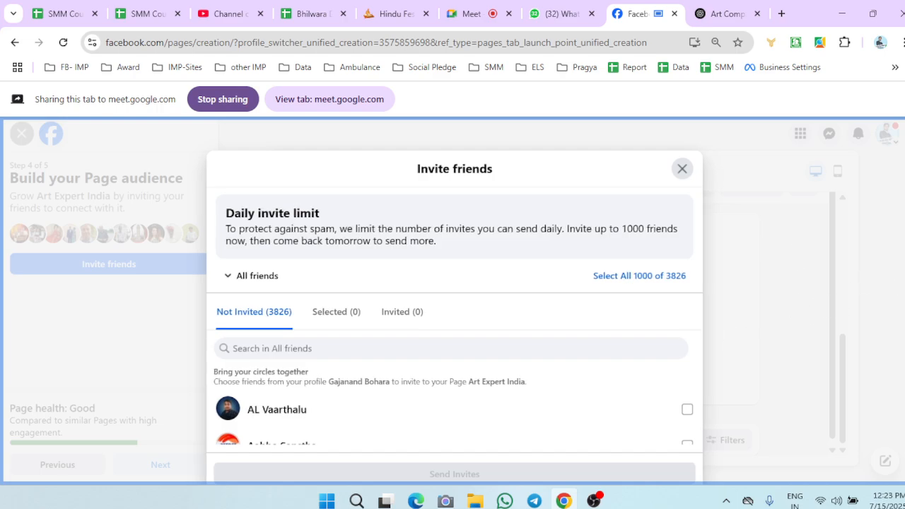
pyautogui.scroll(-1, 454, 308)
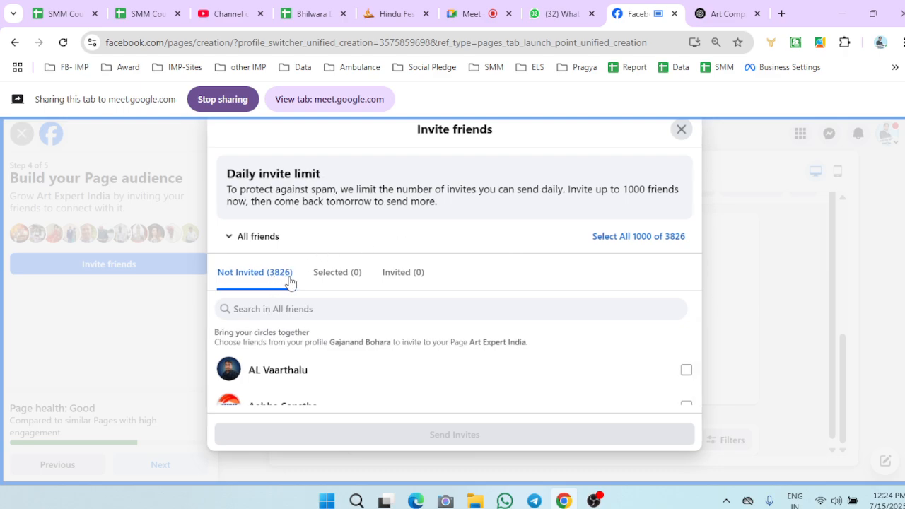
pyautogui.click(620, 239)
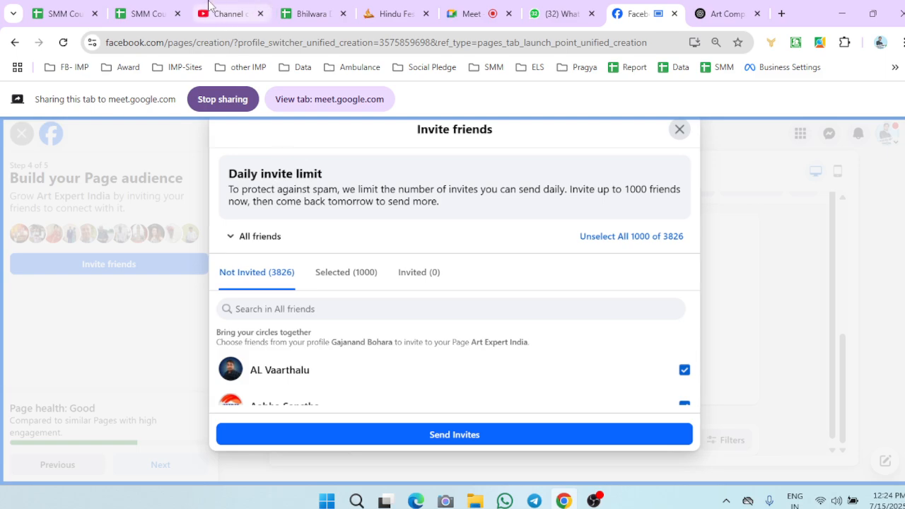
pyautogui.click(678, 130)
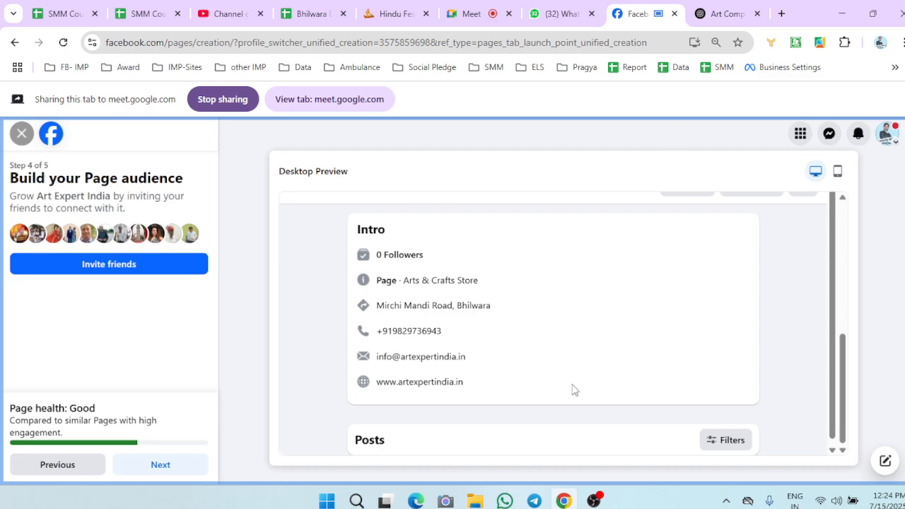
pyautogui.click(164, 465)
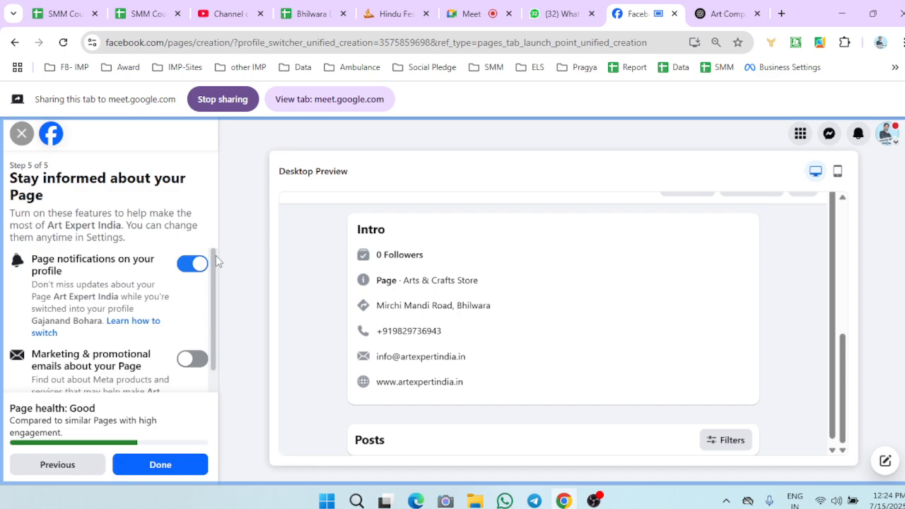
# Step: Toggle marketing emails on and back off, then click Done to open the live Art Expert India Page
pyautogui.moveTo(216, 255); pyautogui.dragTo(218, 276)
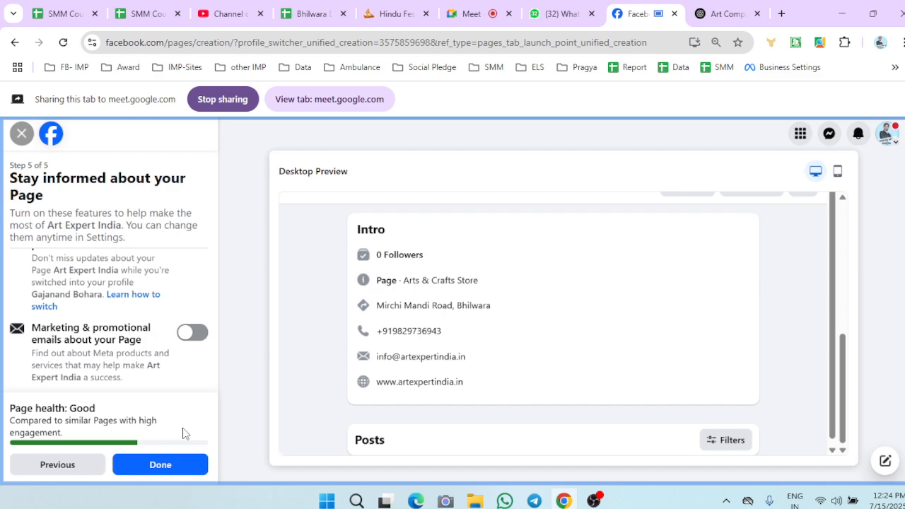
pyautogui.click(188, 337)
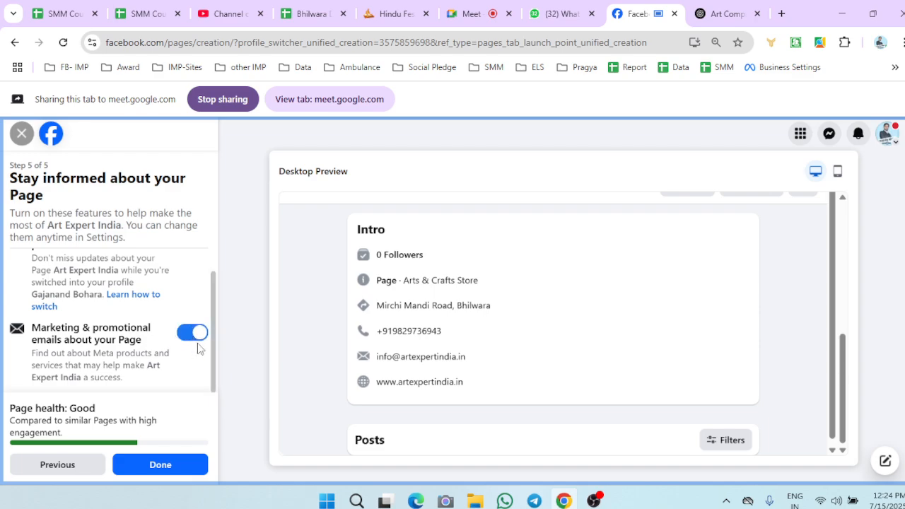
pyautogui.click(189, 338)
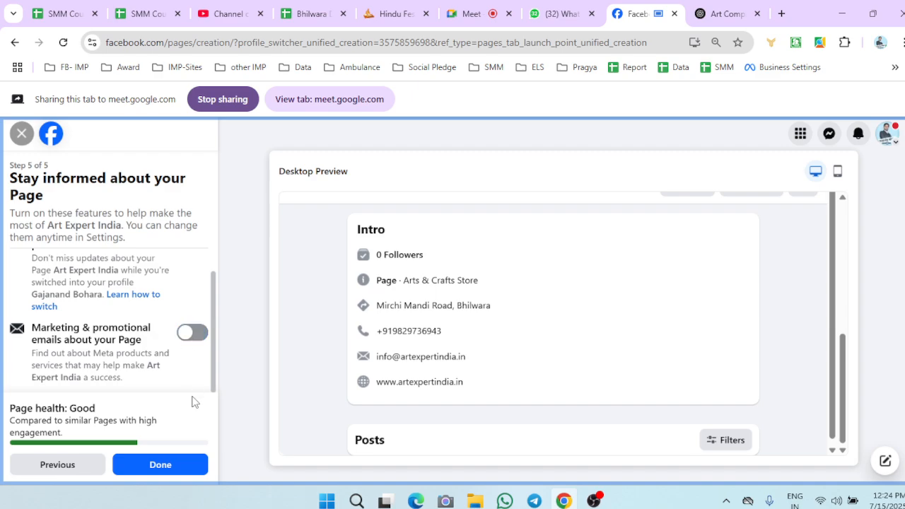
pyautogui.click(177, 464)
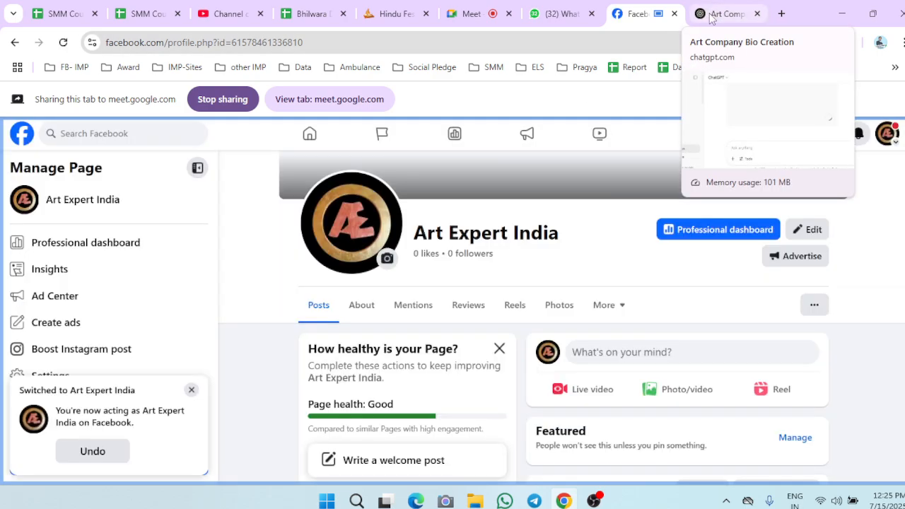
# Step: Scroll the new Art Expert India Page to its top, then switch to the ChatGPT chat
pyautogui.click(711, 18)
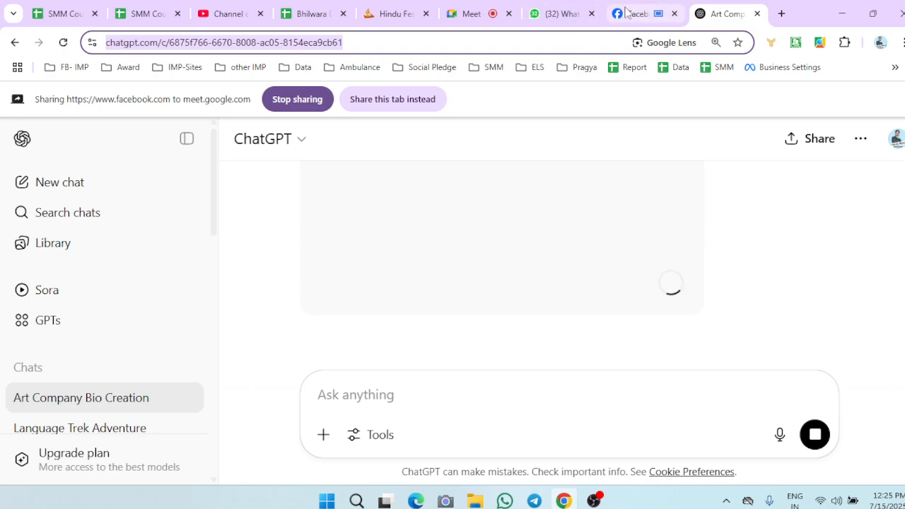
pyautogui.click(625, 12)
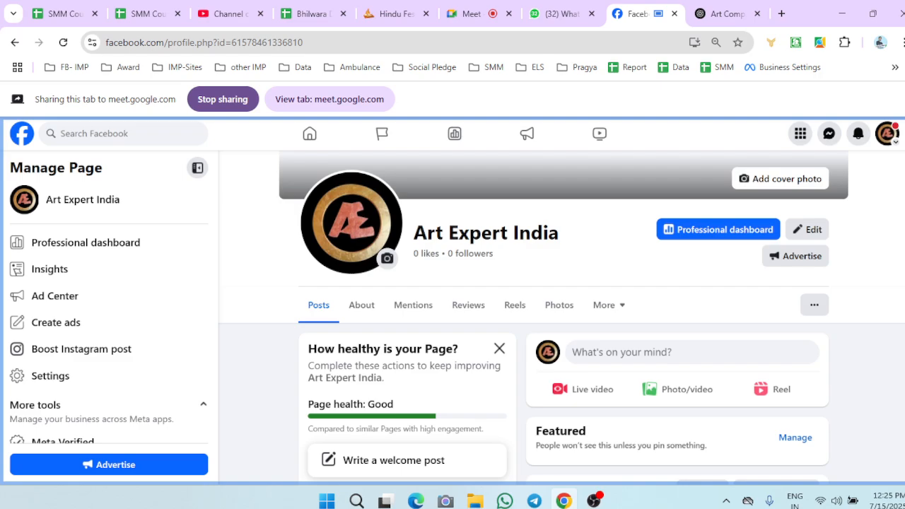
pyautogui.scroll(3, 561, 318)
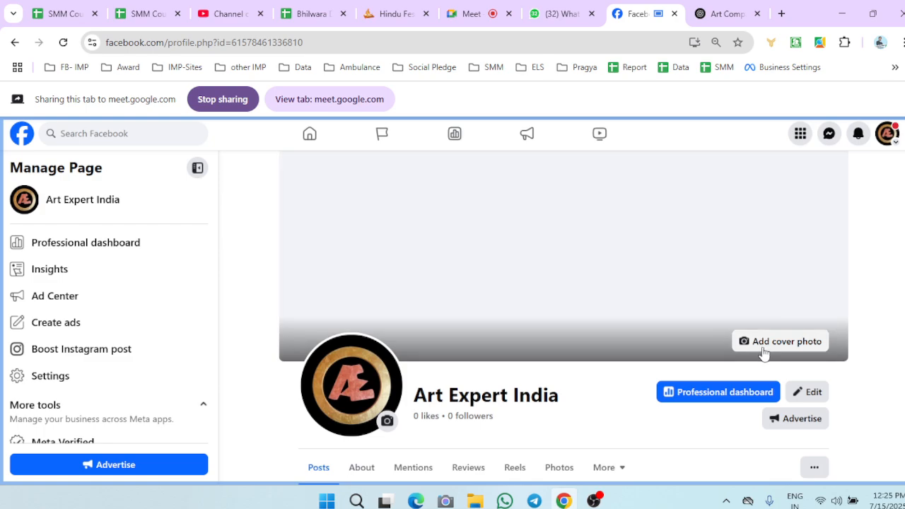
pyautogui.click(721, 13)
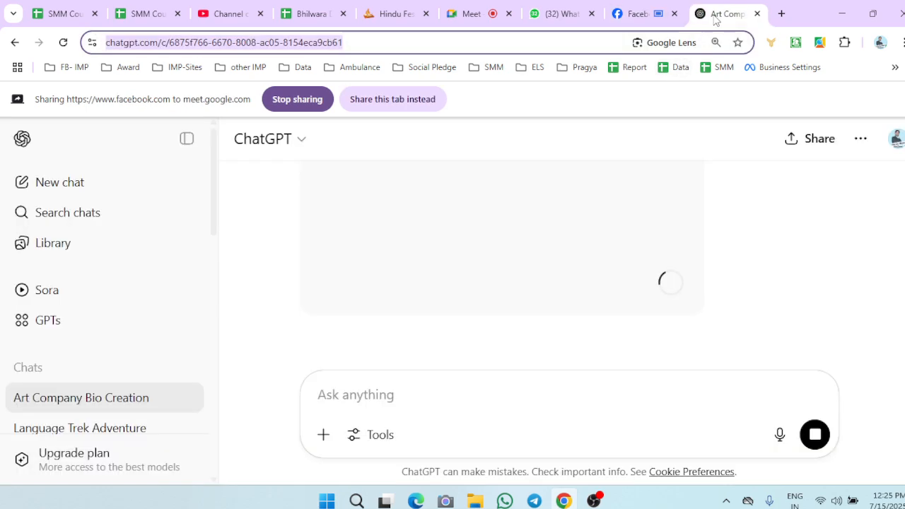
# Step: Copy the bio's services line, CNC Machine Work to Texture Art, into a new Google tab
pyautogui.click(542, 43)
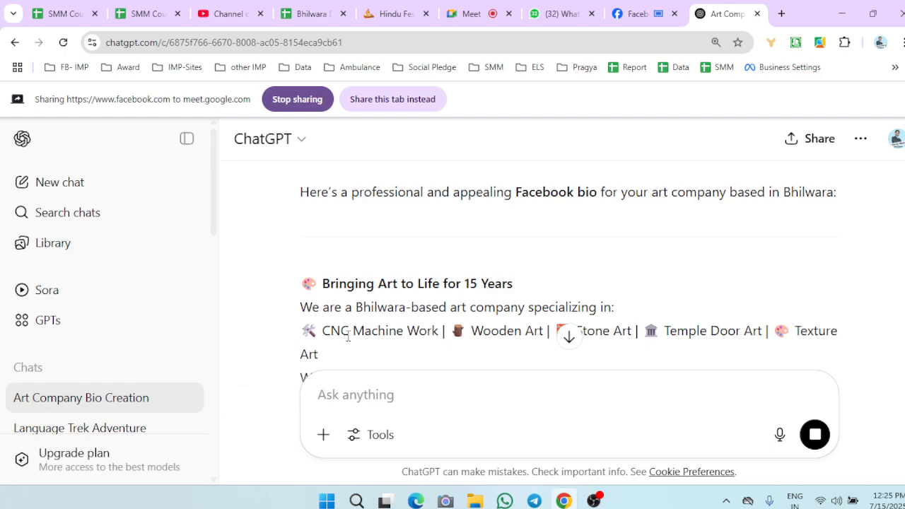
pyautogui.moveTo(323, 331); pyautogui.dragTo(565, 360)
pyautogui.hotkey('ctrl', 'c')
pyautogui.hotkey('ctrl', 't')
pyautogui.hotkey('ctrl', 'v')
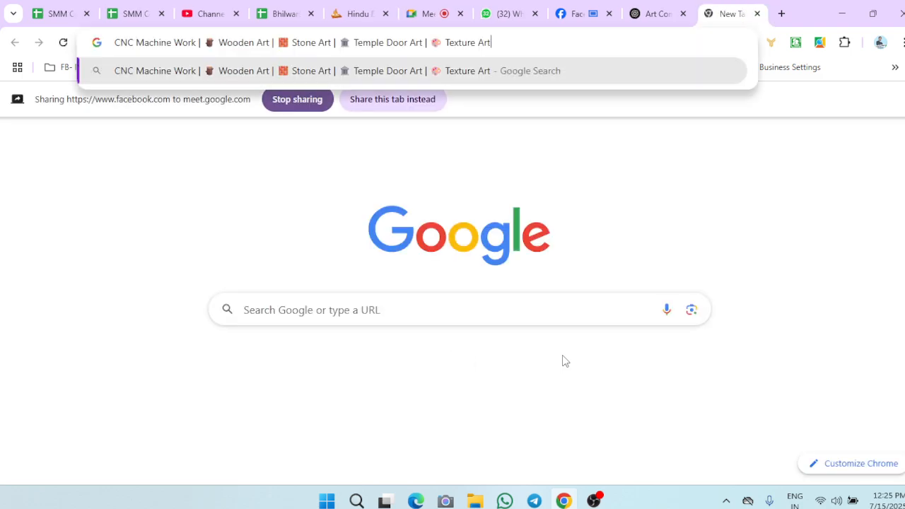
# Step: Search the services text, switch to Images, and refine the query to 'CNC Machine Work cover page facebook'
pyautogui.press('Return')
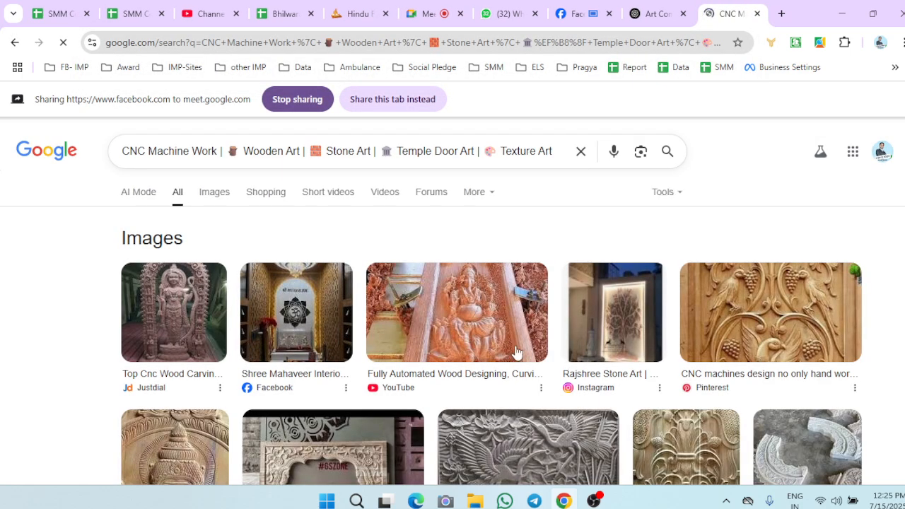
pyautogui.click(210, 196)
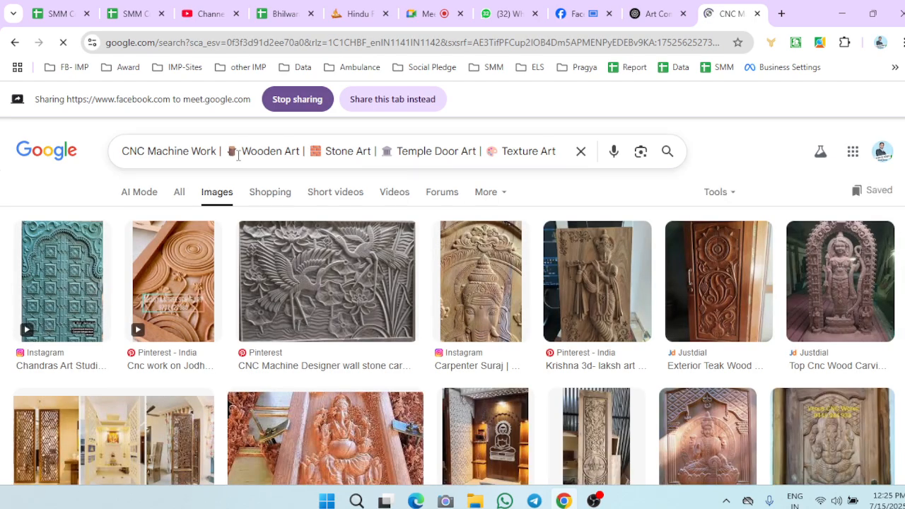
pyautogui.moveTo(220, 151); pyautogui.dragTo(875, 262)
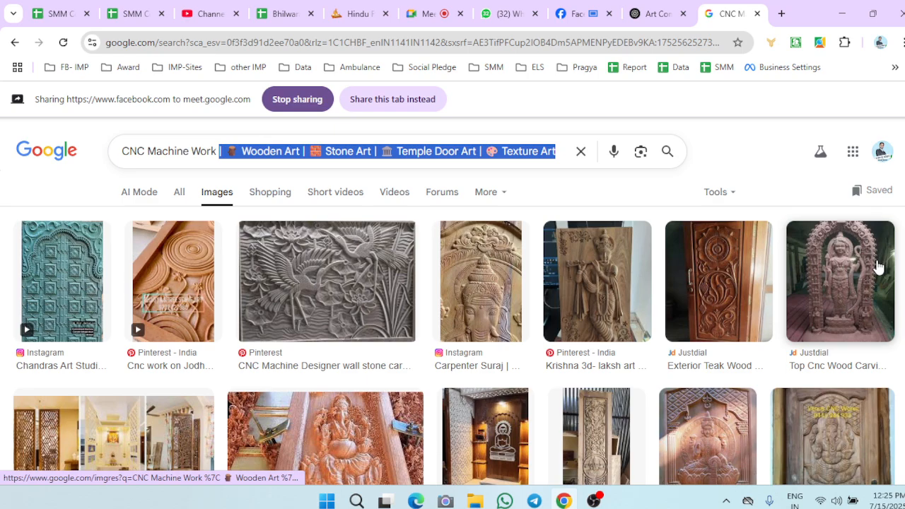
pyautogui.press('BackSpace')
pyautogui.press('BackSpace')
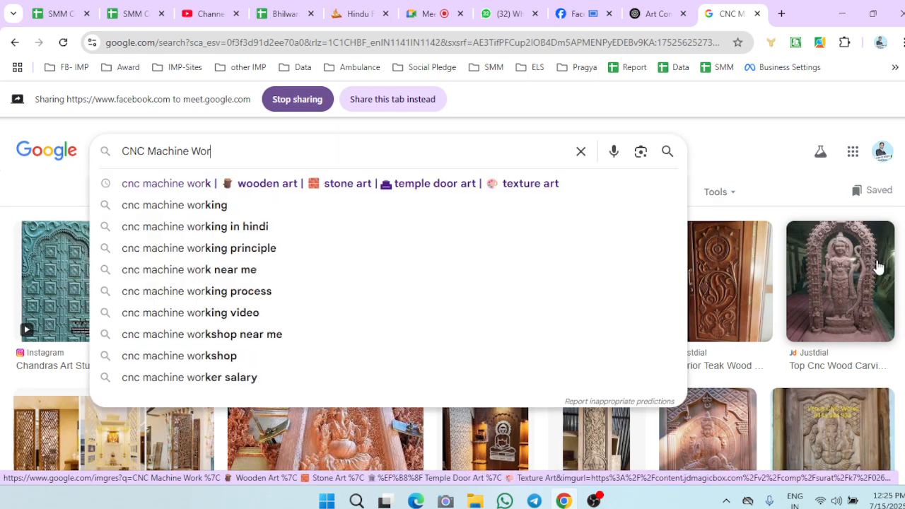
pyautogui.write('k cover page facebook')
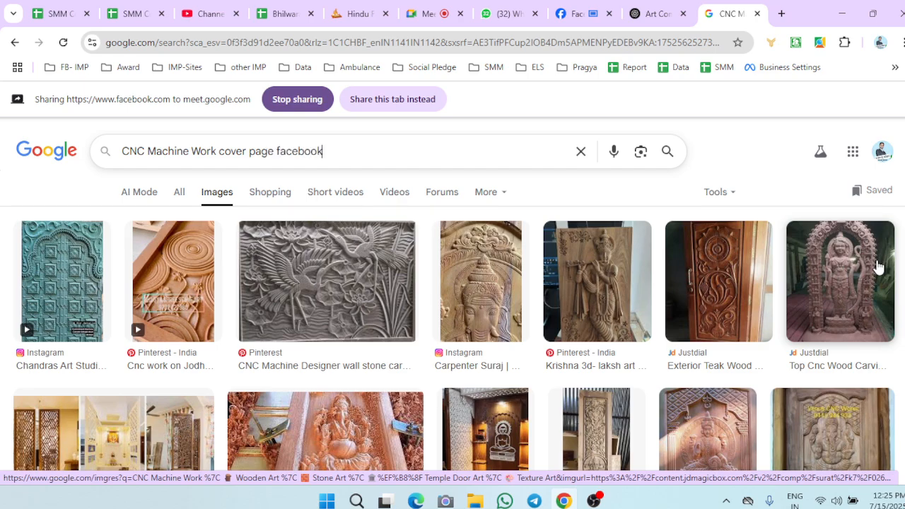
pyautogui.press('Return')
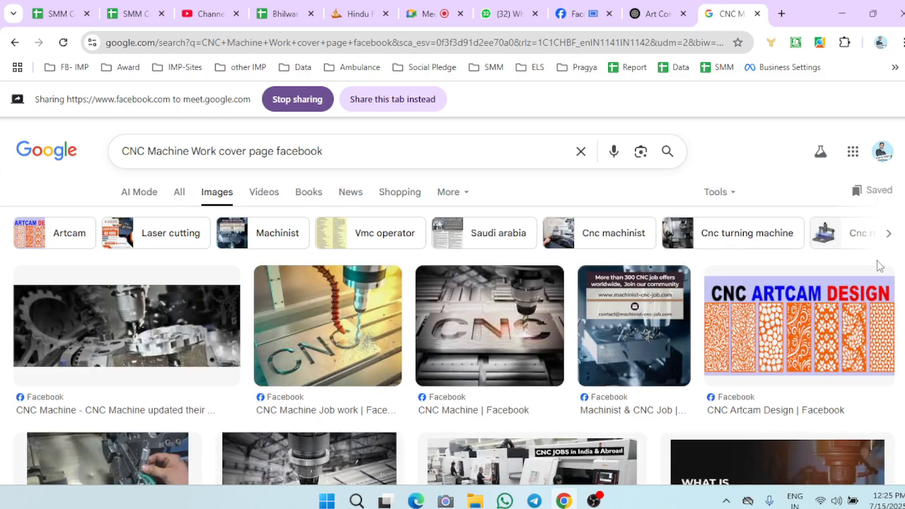
# Step: Browse the cover page image results and preview the 'CNC Machine | Facebook' image
pyautogui.scroll(-4, 879, 265)
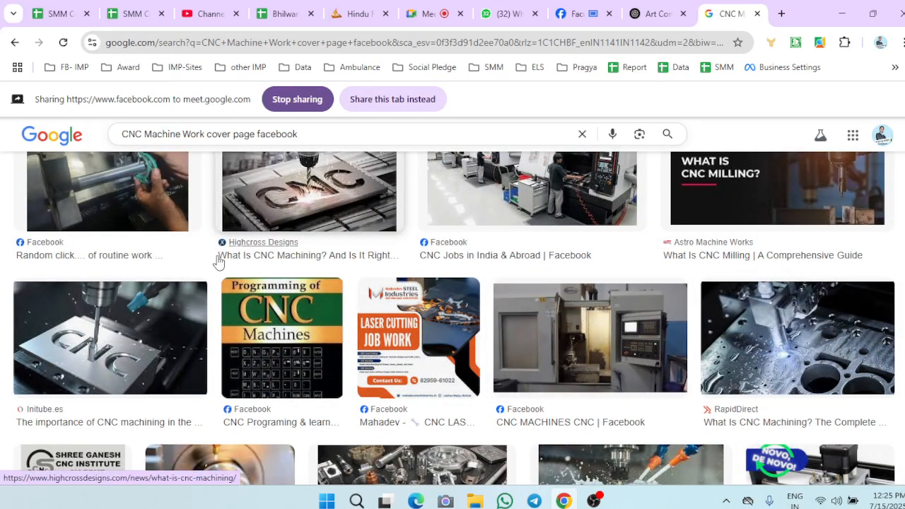
pyautogui.scroll(-4, 400, 319)
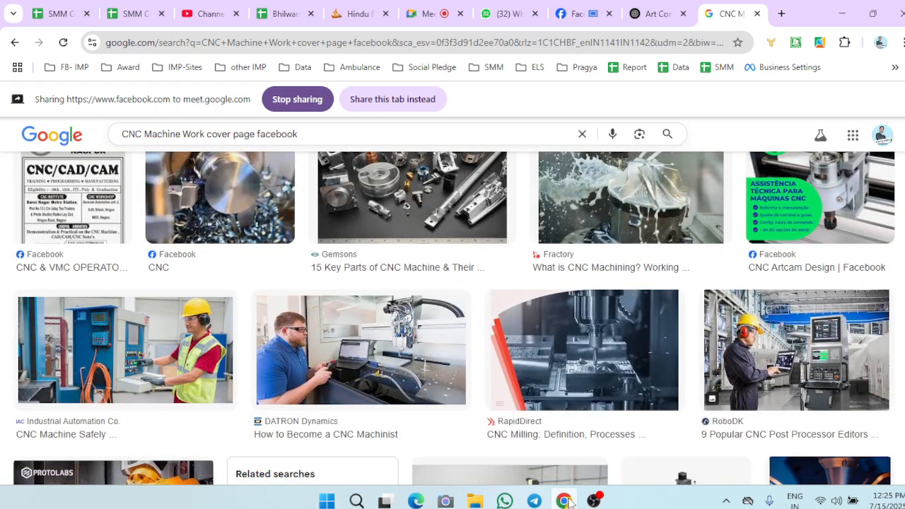
pyautogui.moveTo(571, 502)
pyautogui.press('pagedown')
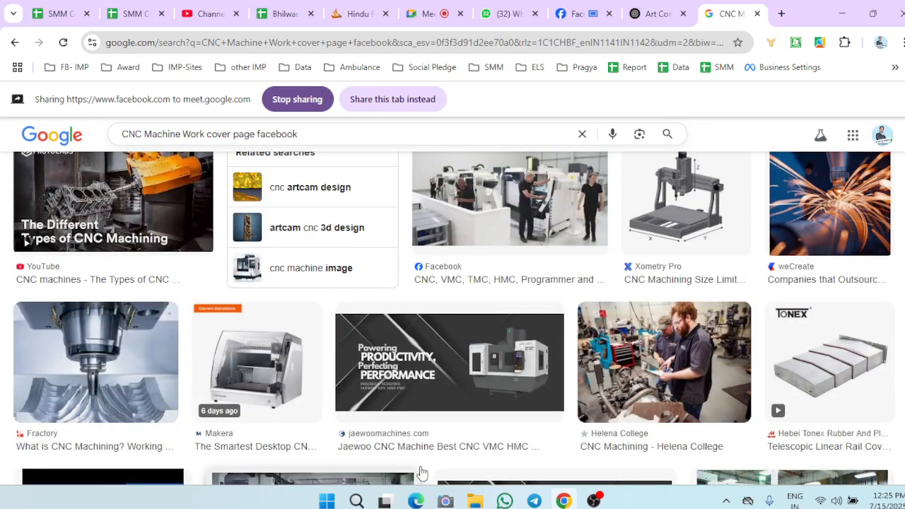
pyautogui.scroll(6, 316, 306)
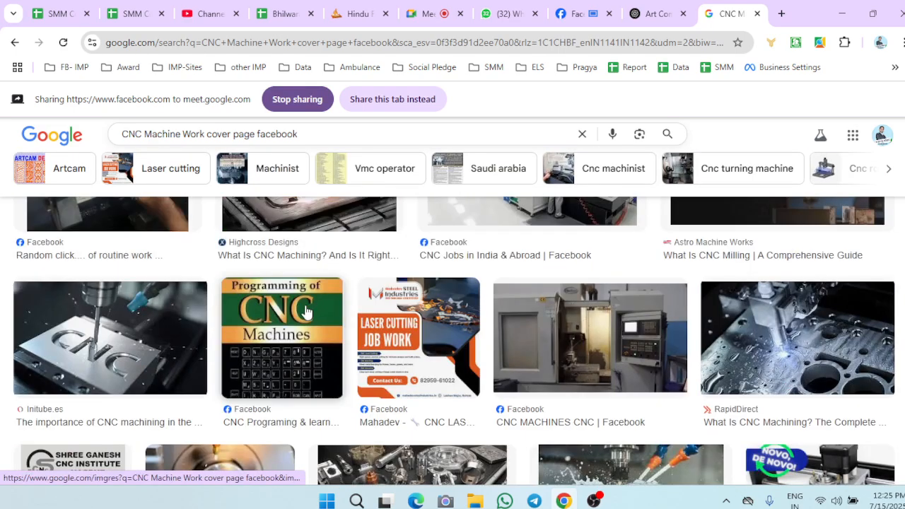
pyautogui.scroll(5, 316, 306)
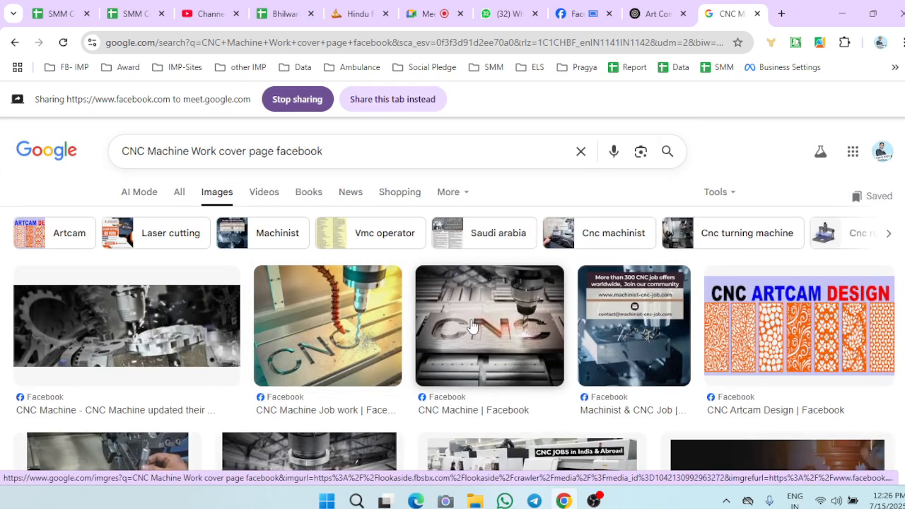
pyautogui.click(472, 326)
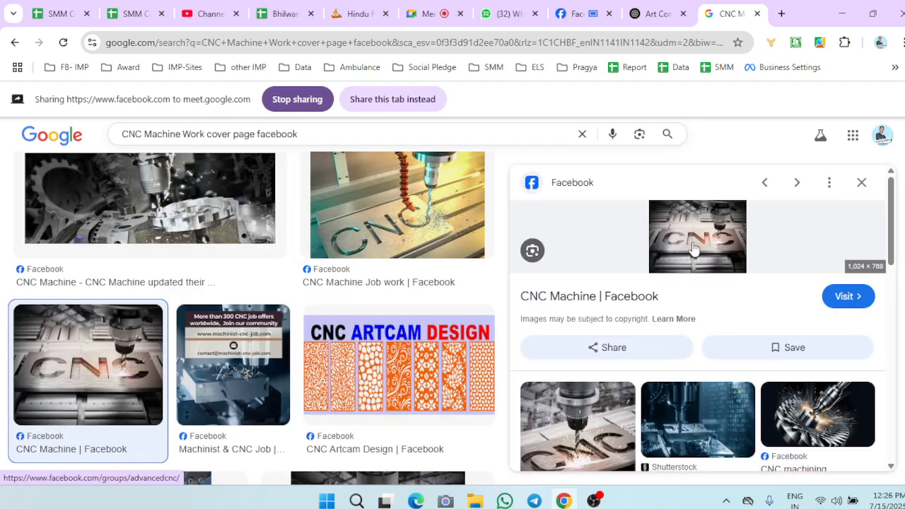
# Step: Open the CNC Machine Facebook group page and view its cover photo full-size
pyautogui.click(693, 247)
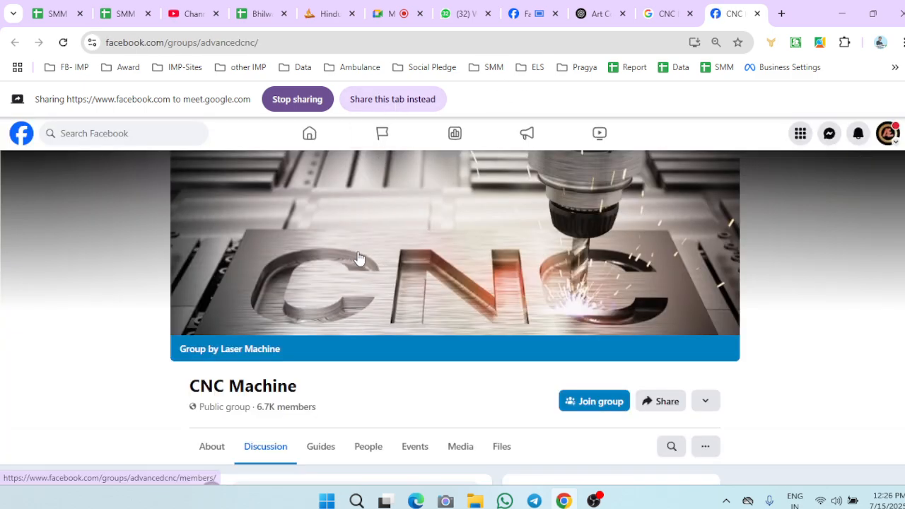
pyautogui.scroll(-3, 360, 258)
pyautogui.click(359, 99)
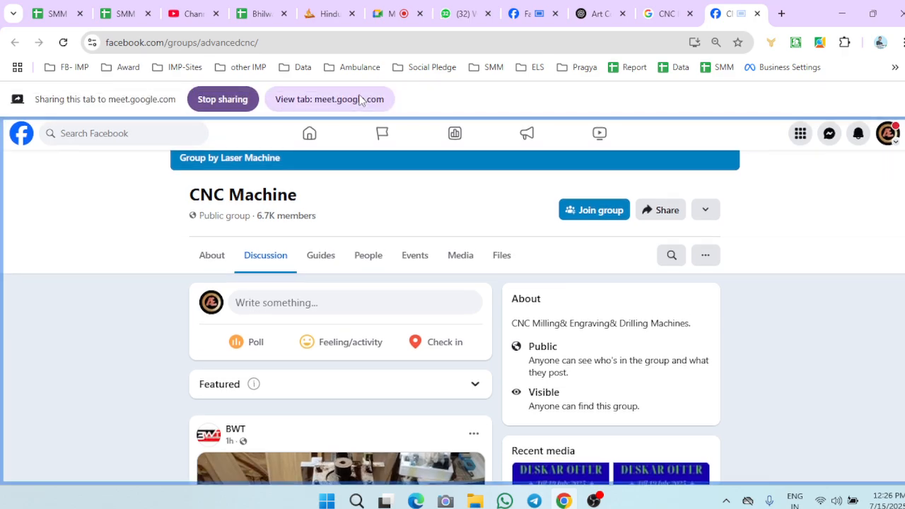
pyautogui.scroll(3, 345, 317)
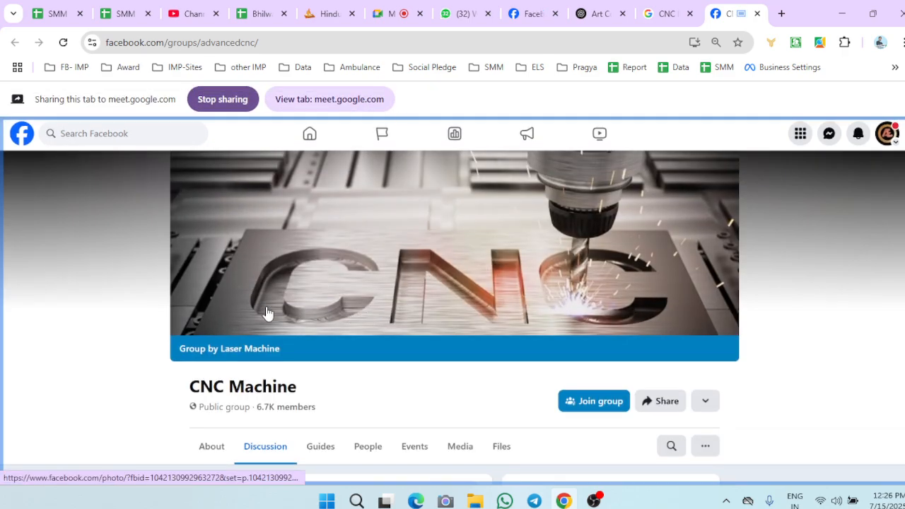
pyautogui.click(347, 253)
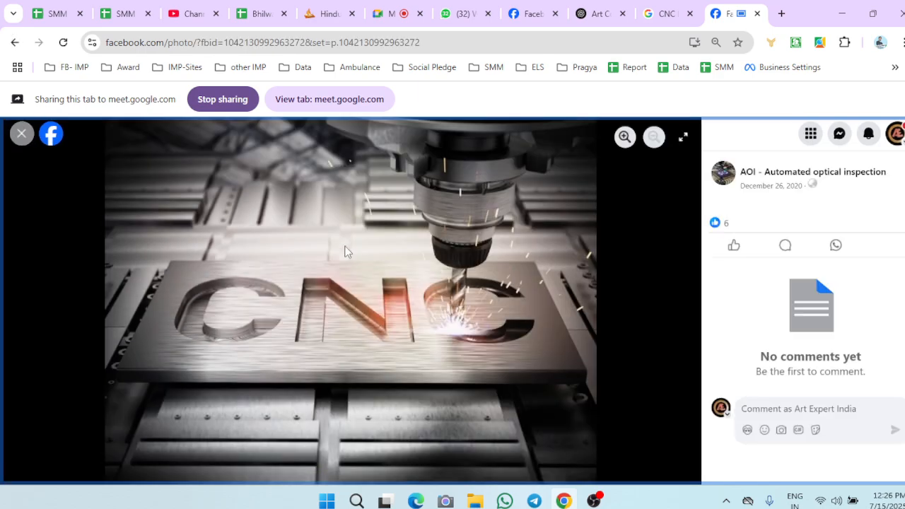
# Step: Save the cover photo as a .jpg into the Desktop Freepik folder
pyautogui.rightClick(299, 214)
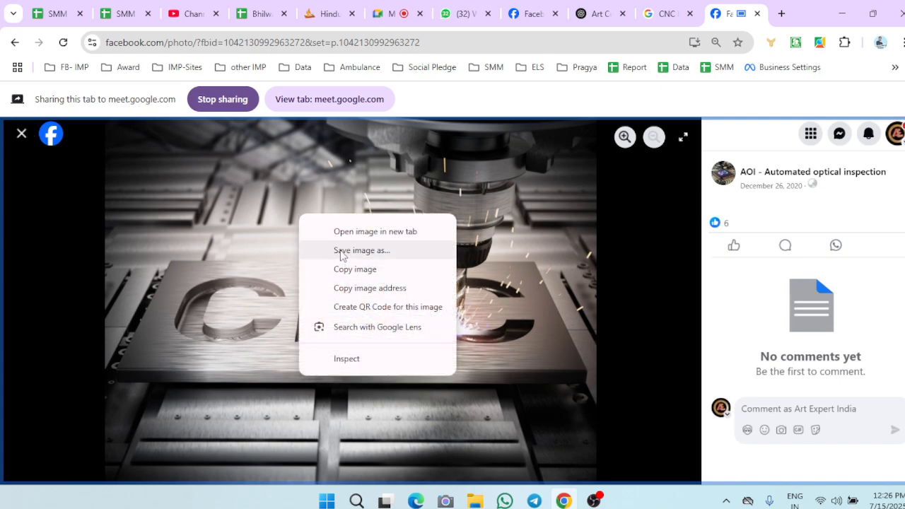
pyautogui.press('Escape')
pyautogui.press('Escape')
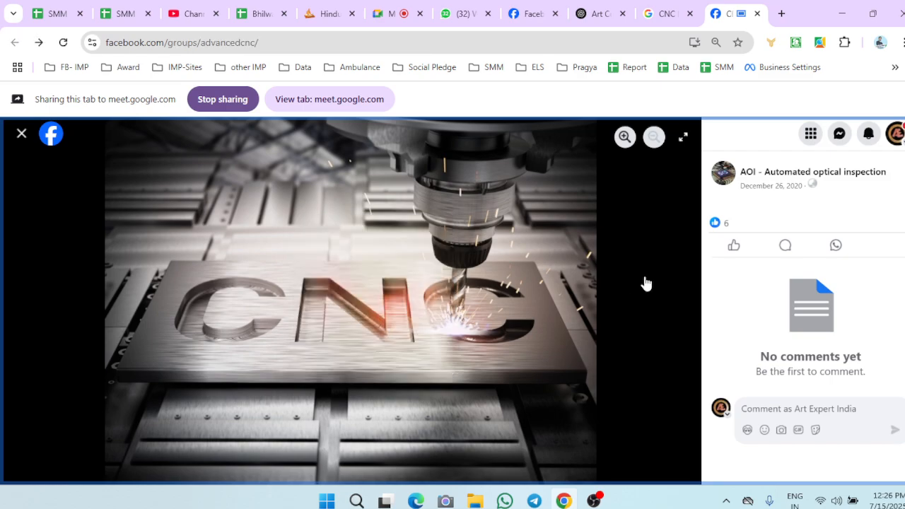
pyautogui.click(391, 246)
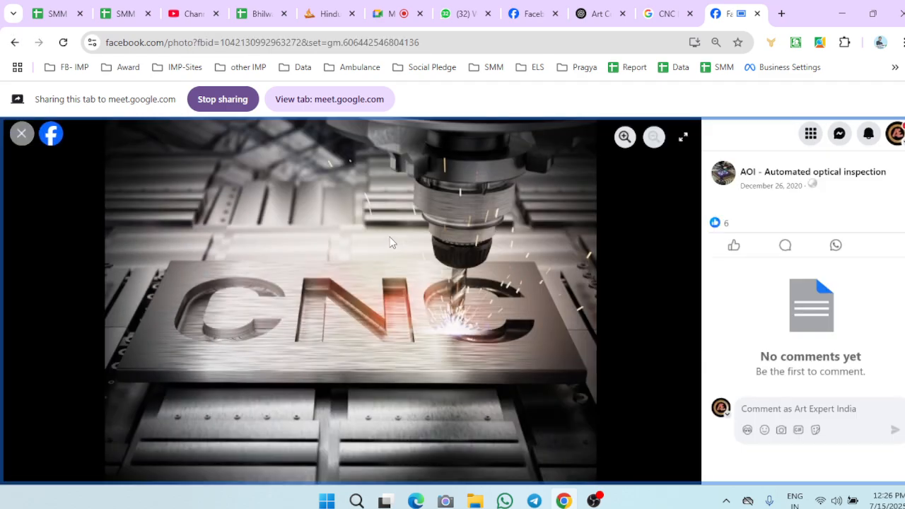
pyautogui.rightClick(390, 240)
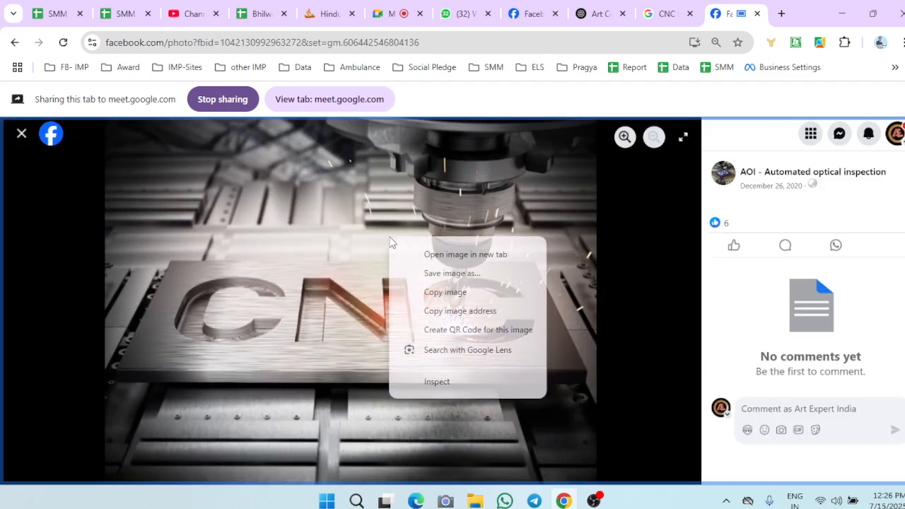
pyautogui.click(428, 274)
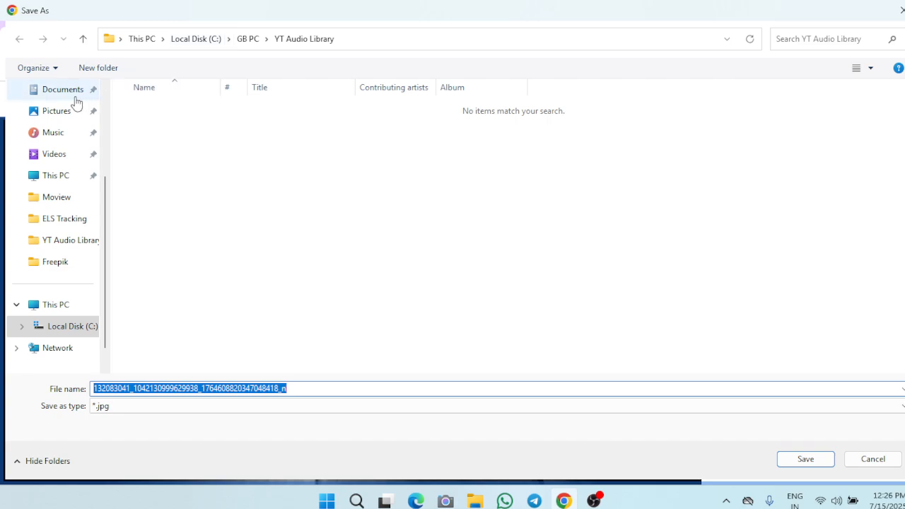
pyautogui.scroll(3, 106, 107)
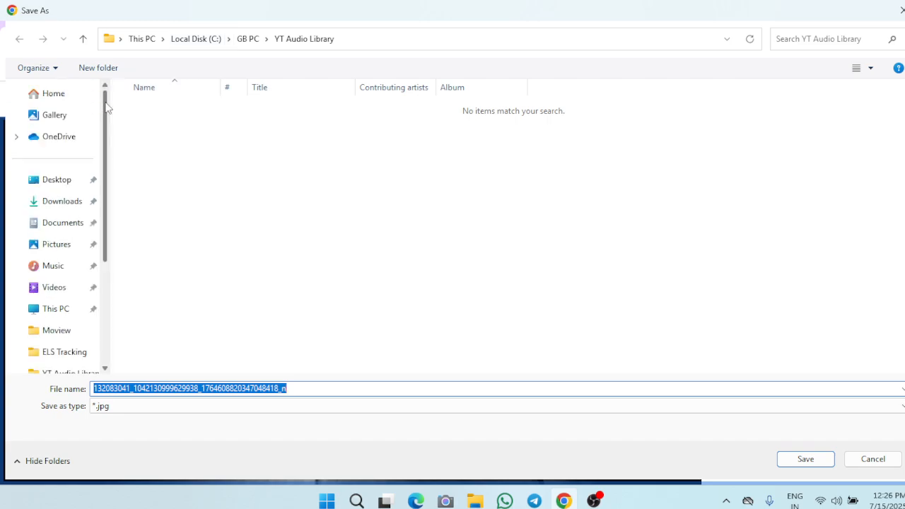
pyautogui.click(70, 201)
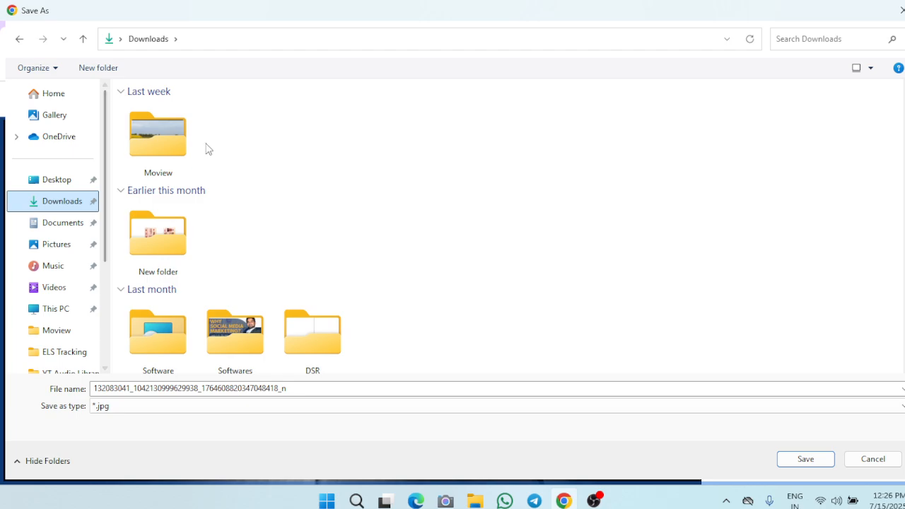
pyautogui.click(58, 180)
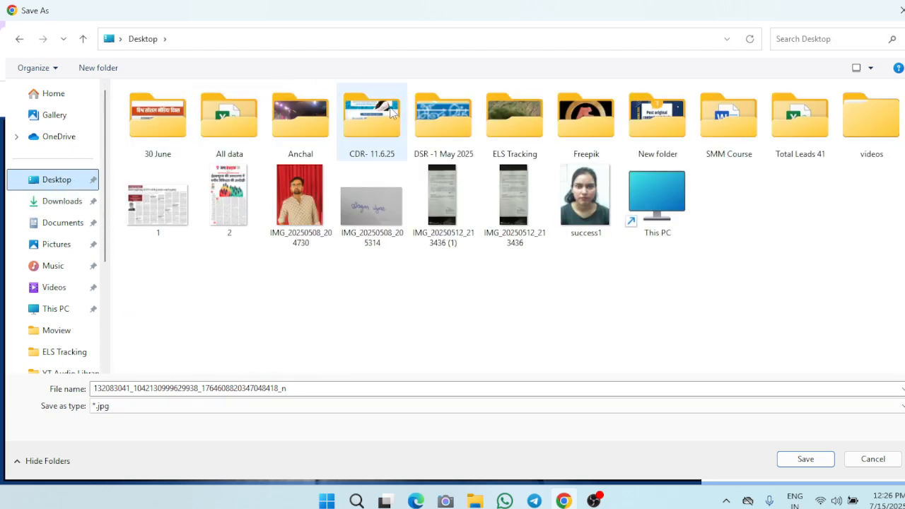
pyautogui.doubleClick(596, 120)
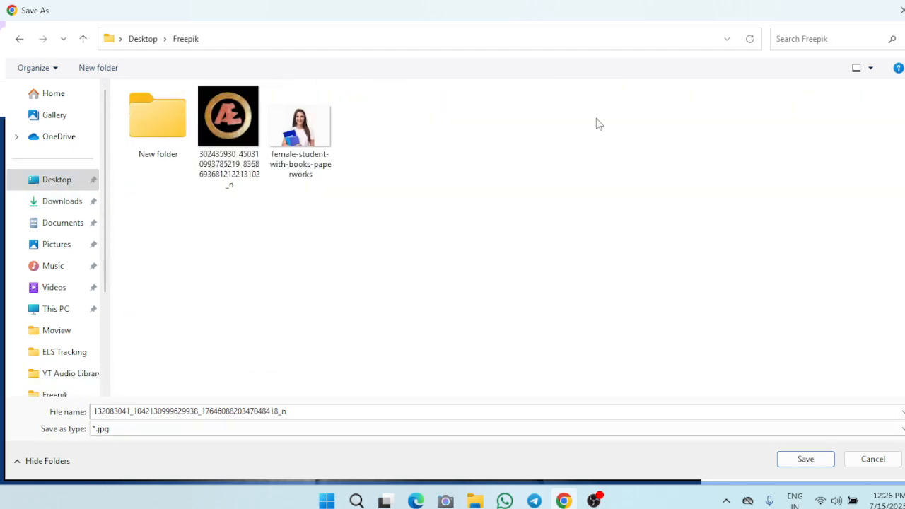
pyautogui.click(805, 458)
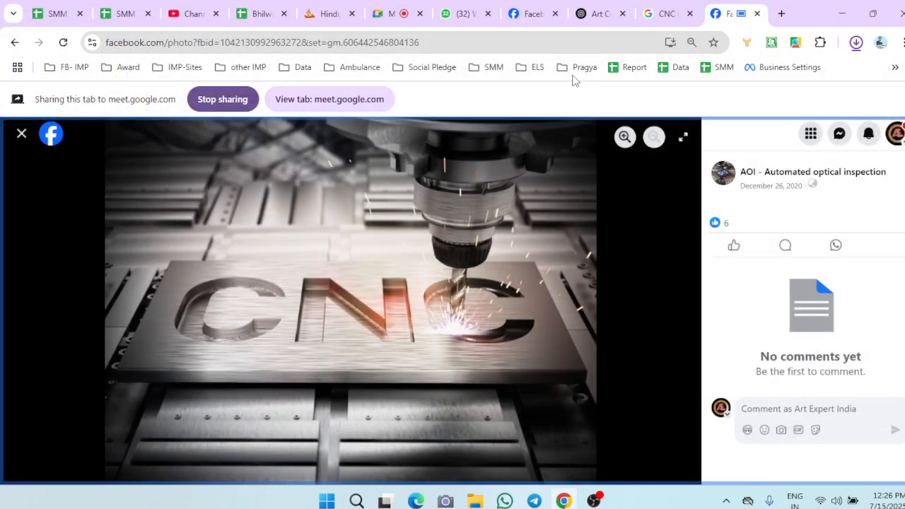
# Step: Upload the saved CNC image as the Art Expert India cover photo and save its position
pyautogui.click(523, 15)
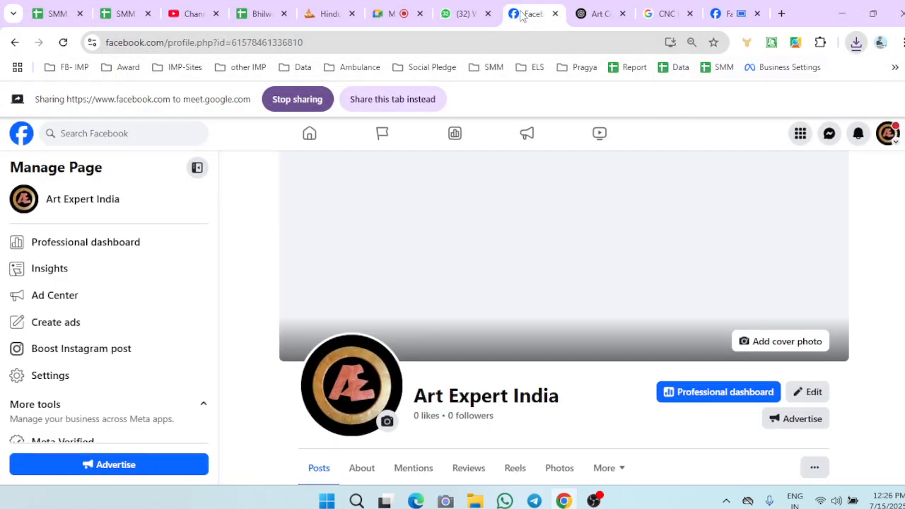
pyautogui.click(755, 345)
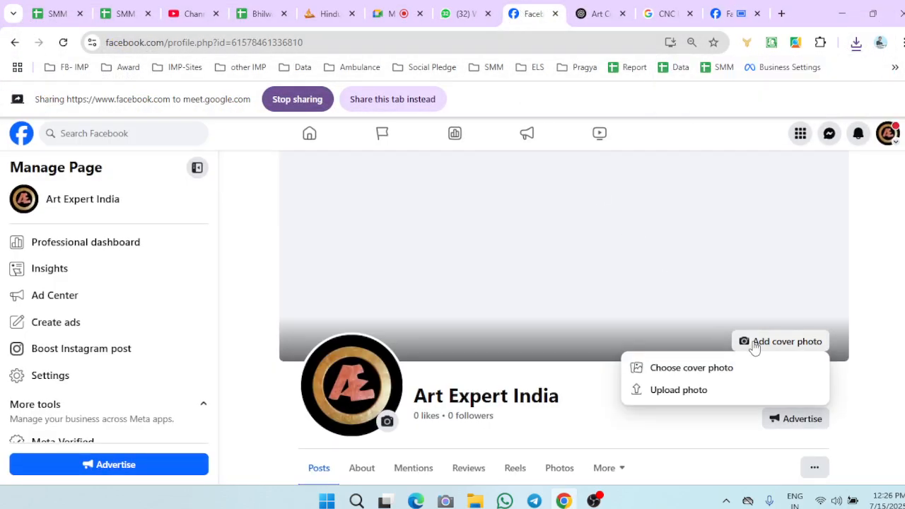
pyautogui.click(682, 395)
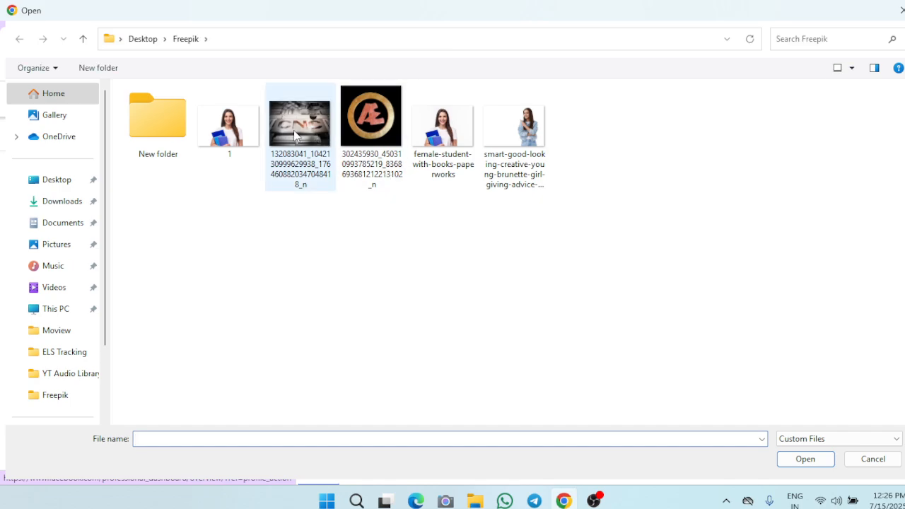
pyautogui.click(285, 133)
pyautogui.doubleClick(285, 133)
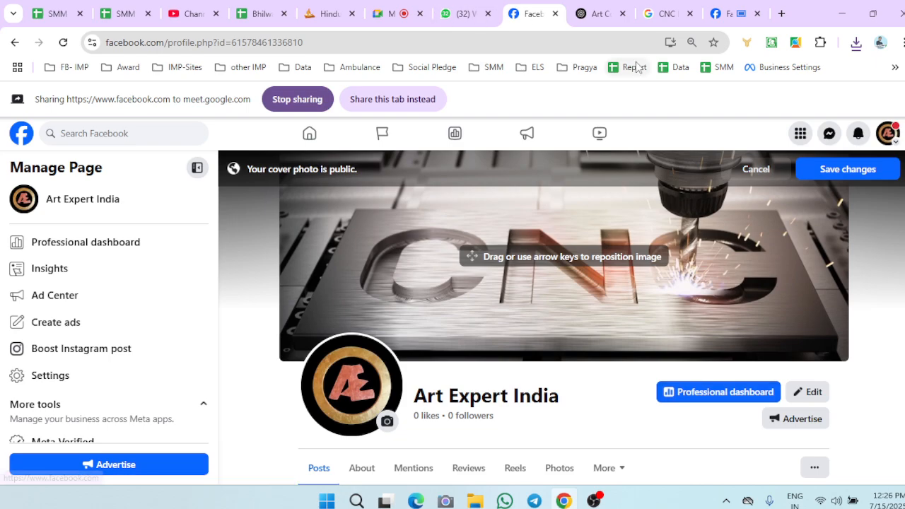
pyautogui.click(823, 166)
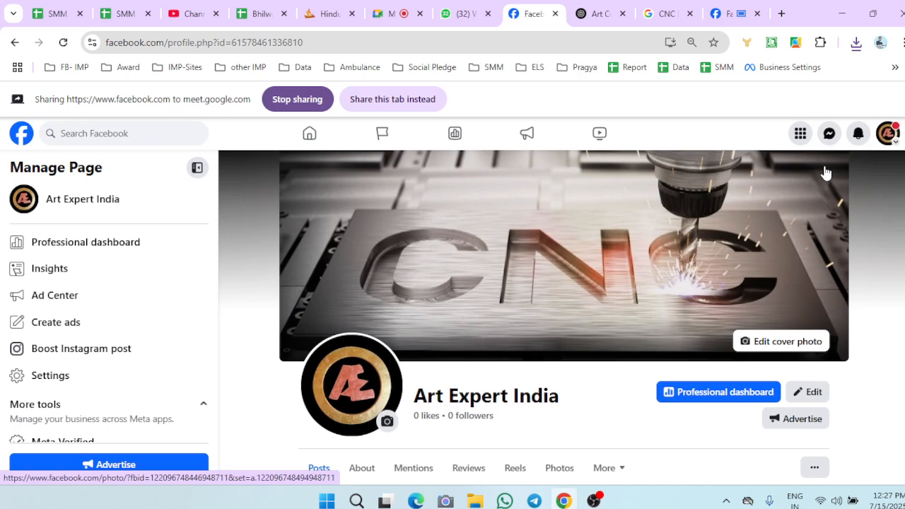
pyautogui.scroll(-5, 825, 173)
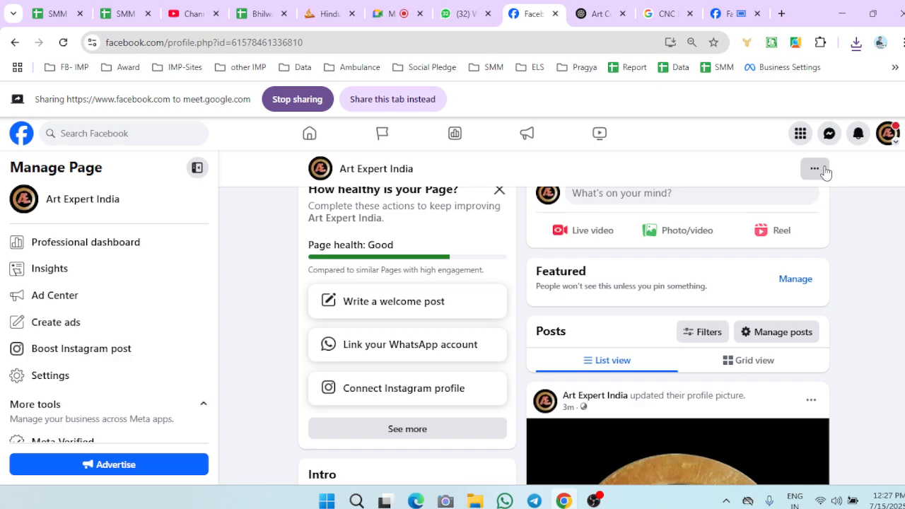
pyautogui.scroll(3, 825, 172)
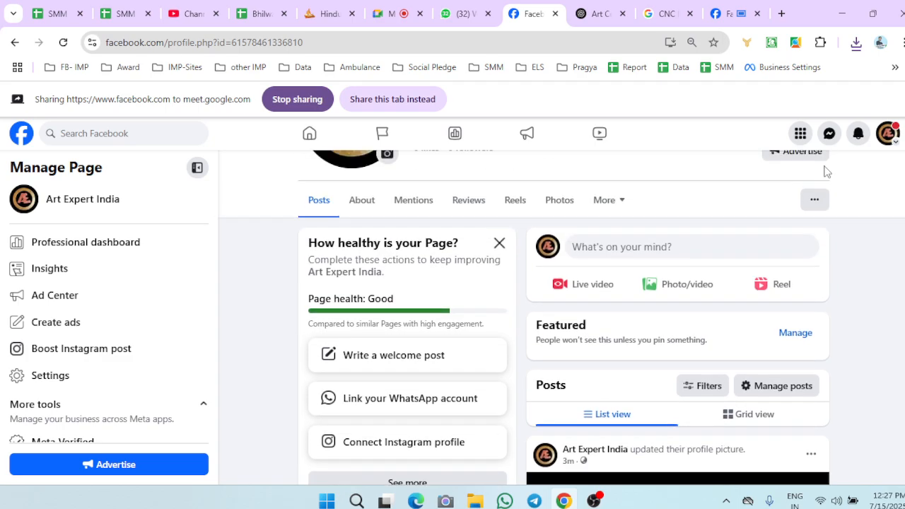
pyautogui.scroll(2, 825, 172)
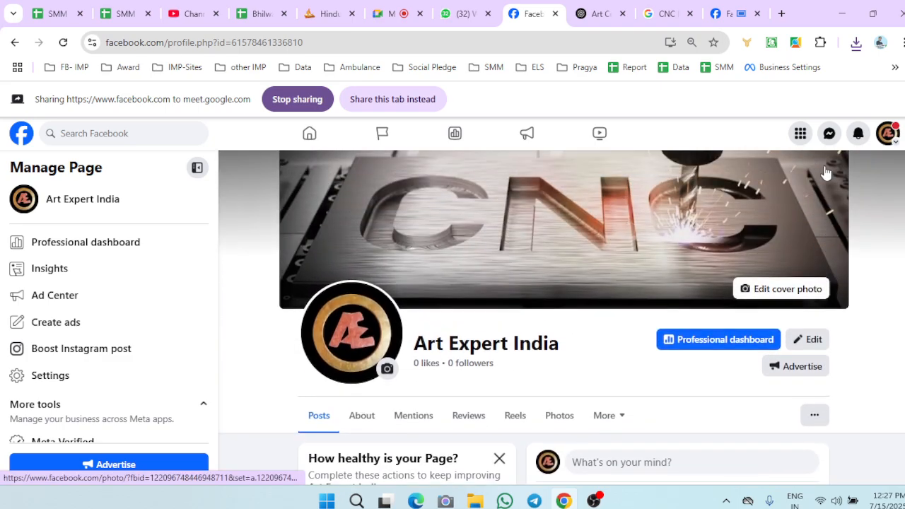
pyautogui.scroll(1, 825, 173)
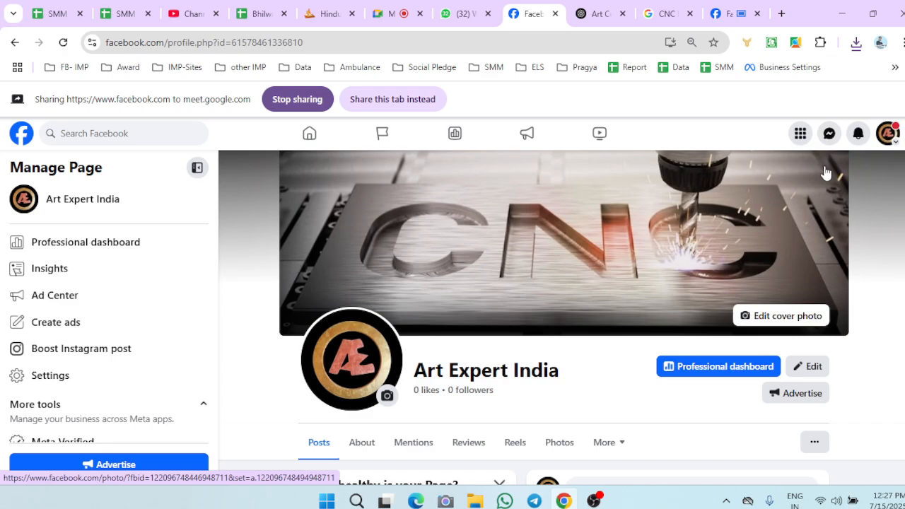
# Step: Revisit the ChatGPT bio chat, return to the CNC results, and enter 'cool text' in the address bar
pyautogui.click(601, 13)
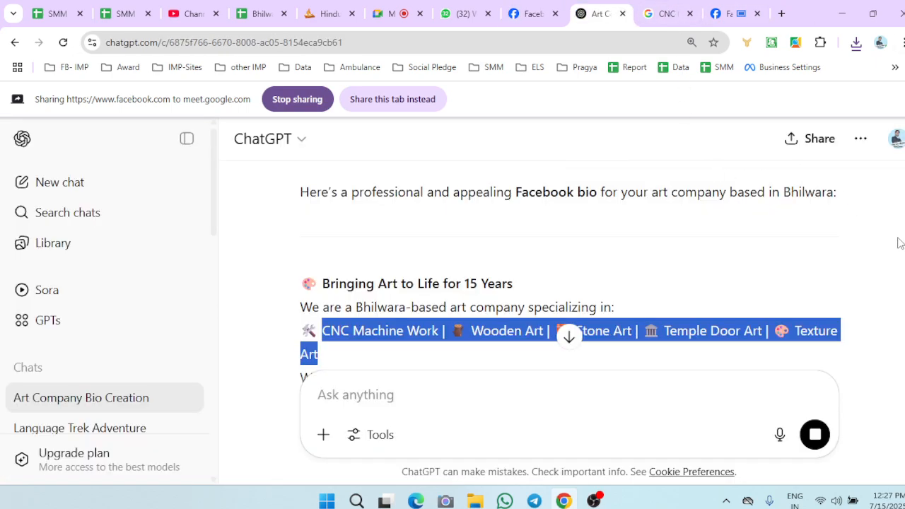
pyautogui.scroll(-12, 569, 265)
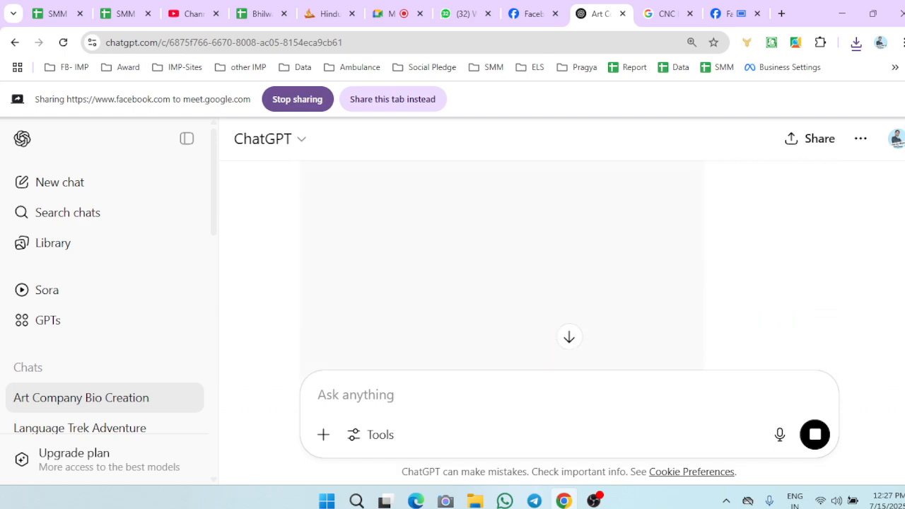
pyautogui.click(665, 14)
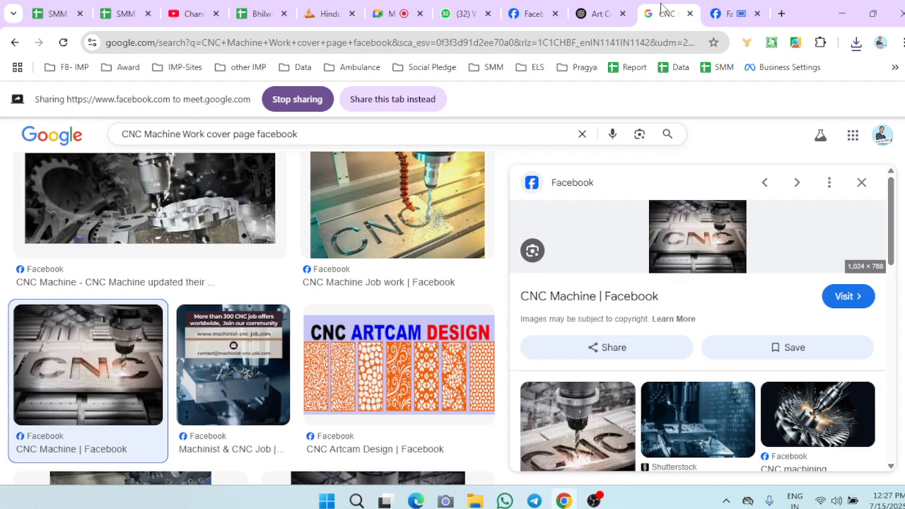
pyautogui.click(360, 49)
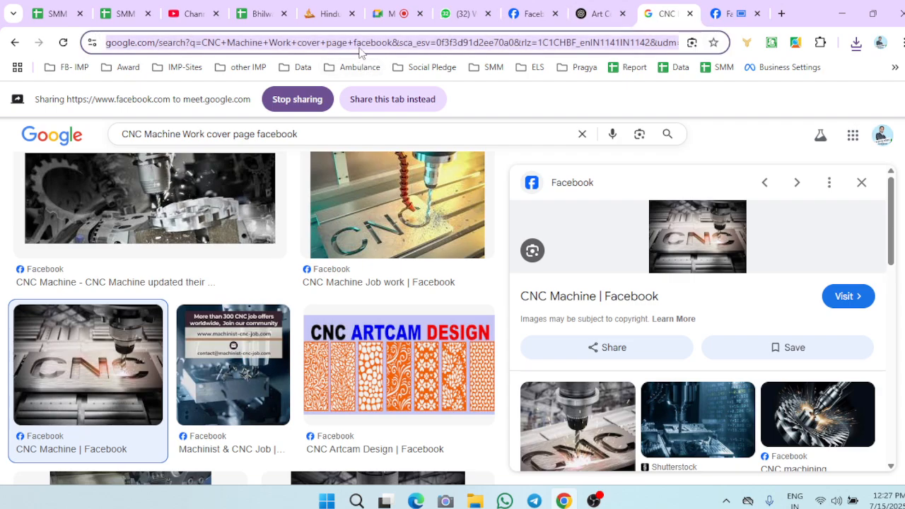
pyautogui.write('cool ')
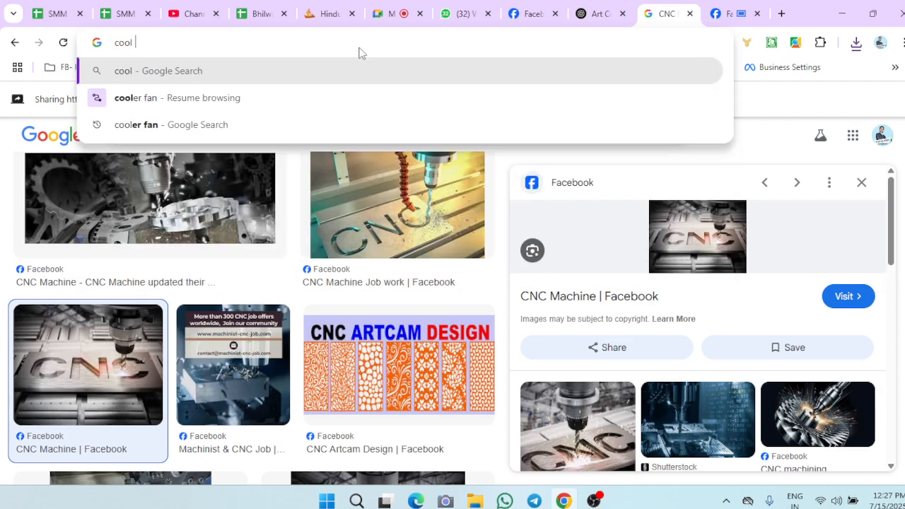
pyautogui.write('text')
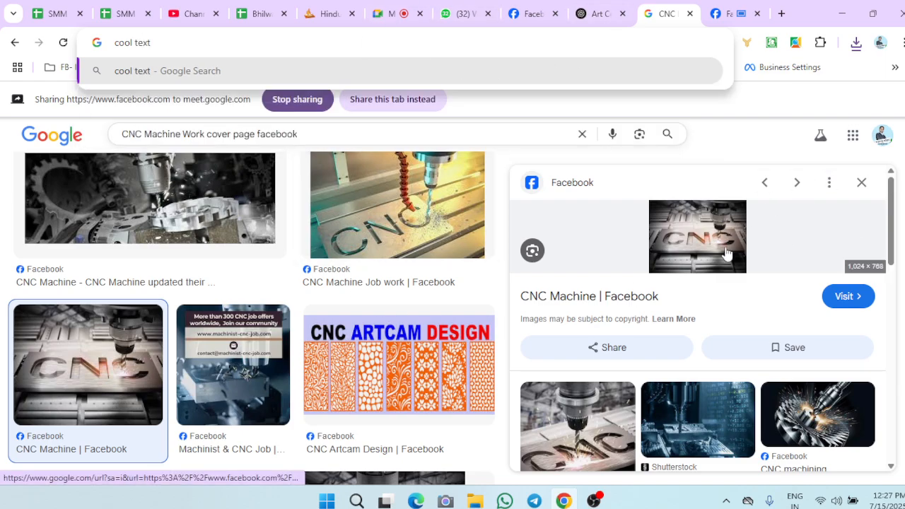
pyautogui.moveTo(902, 212); pyautogui.dragTo(903, 244)
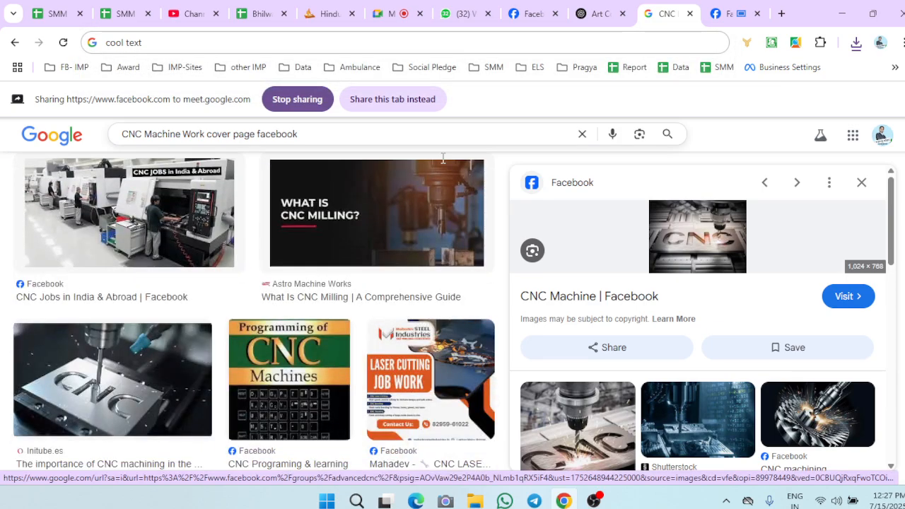
# Step: Replace the image search query with 'art expert'
pyautogui.tripleClick(284, 134)
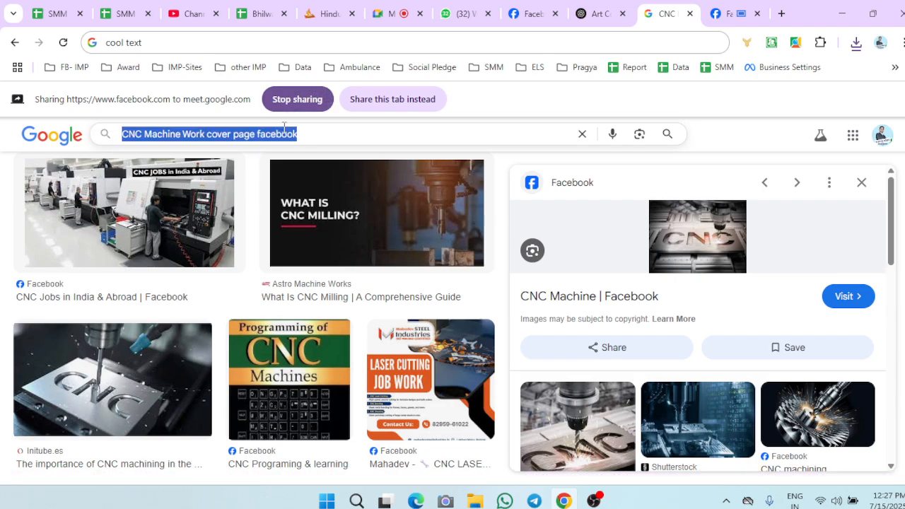
pyautogui.write('art expert')
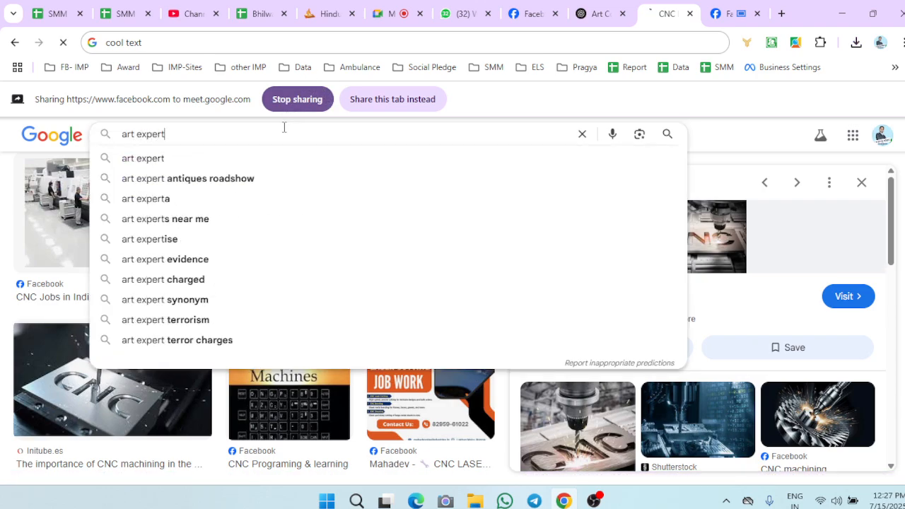
pyautogui.press('Return')
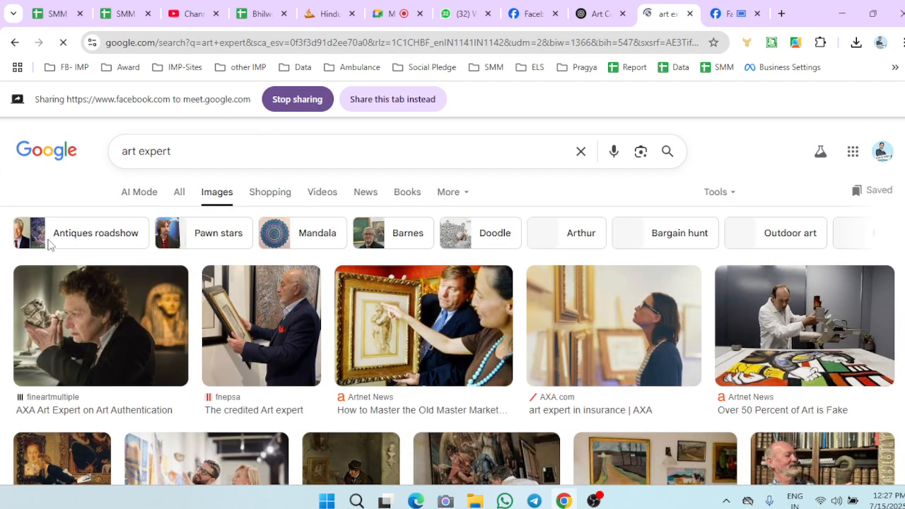
# Step: Open the 'Over 50 Percent of Art is Fake' artnet article from the results, then return
pyautogui.click(398, 99)
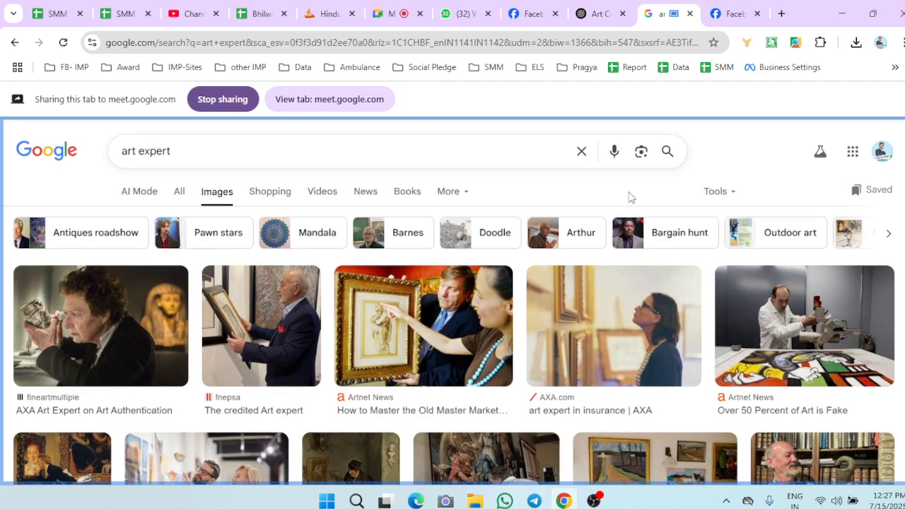
pyautogui.scroll(-5, 629, 198)
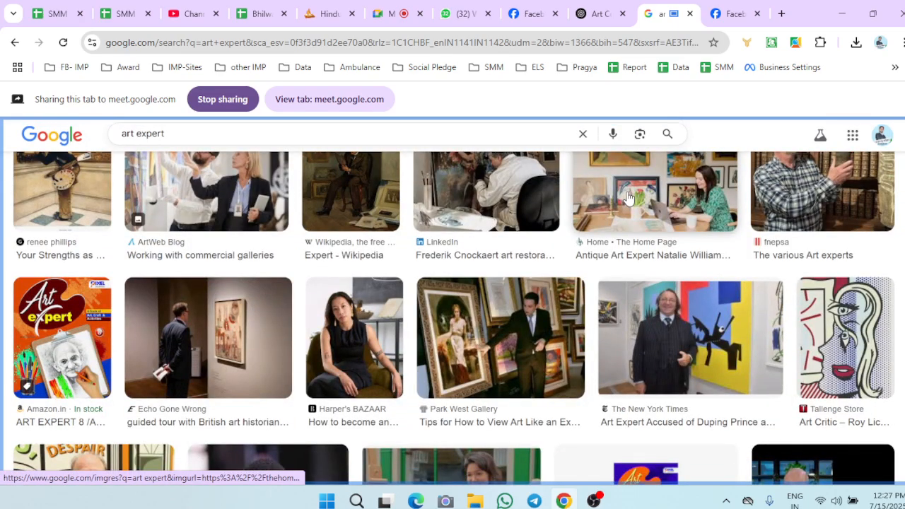
pyautogui.scroll(5, 549, 229)
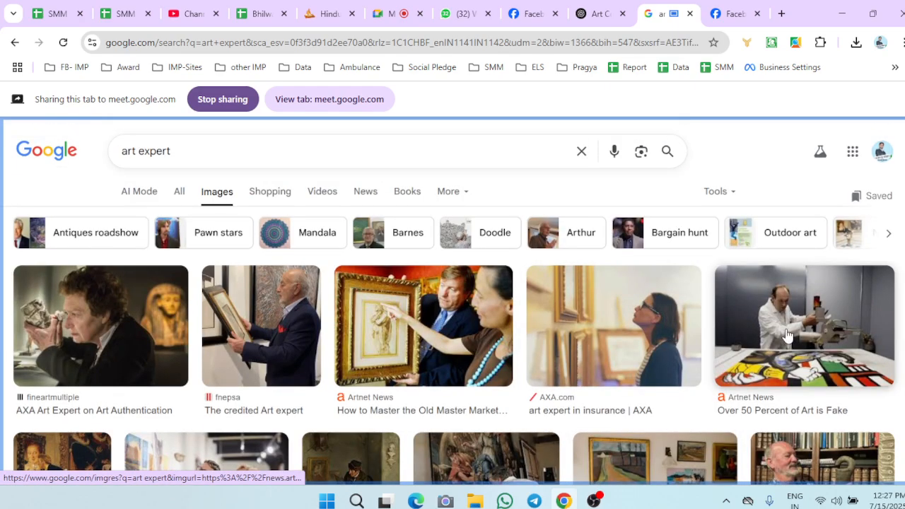
pyautogui.click(788, 336)
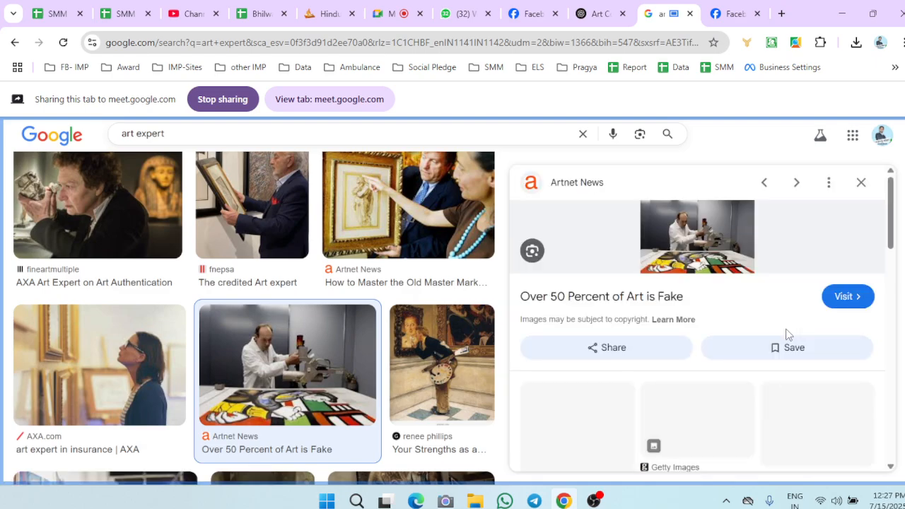
pyautogui.click(716, 244)
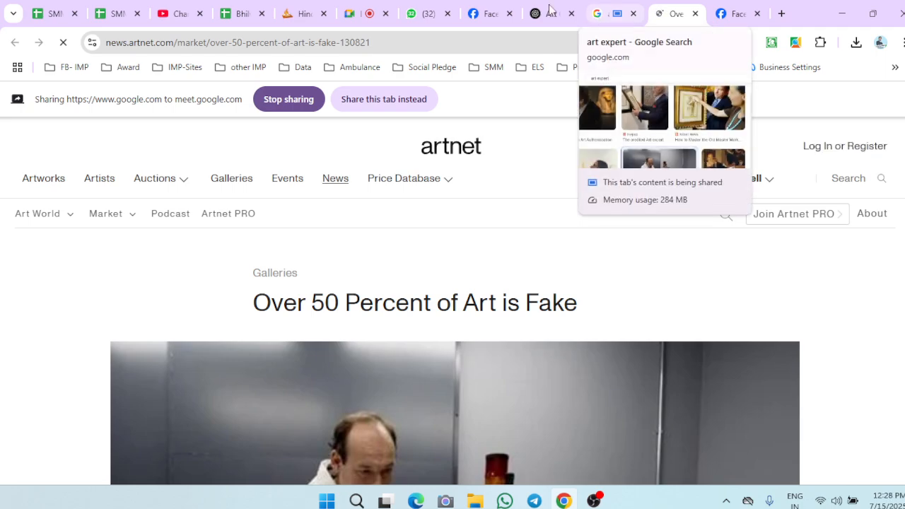
pyautogui.click(386, 101)
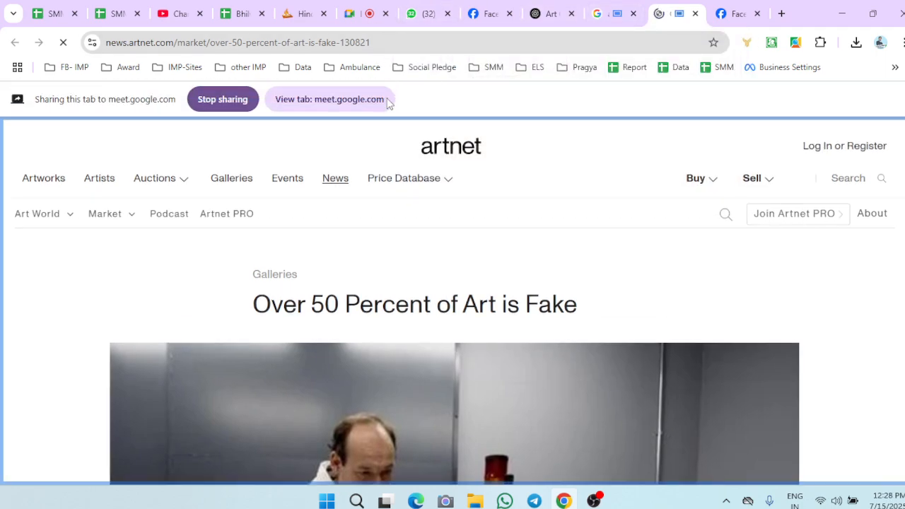
pyautogui.scroll(-8, 327, 306)
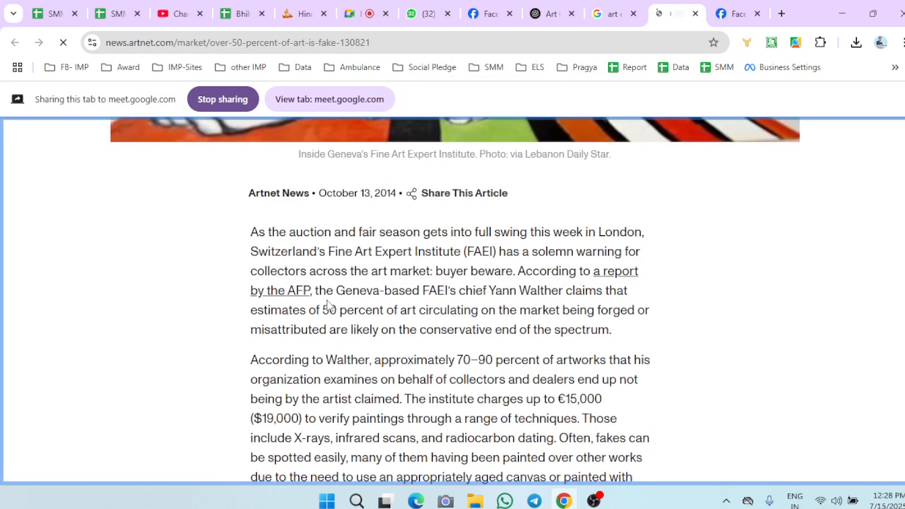
pyautogui.scroll(5, 334, 189)
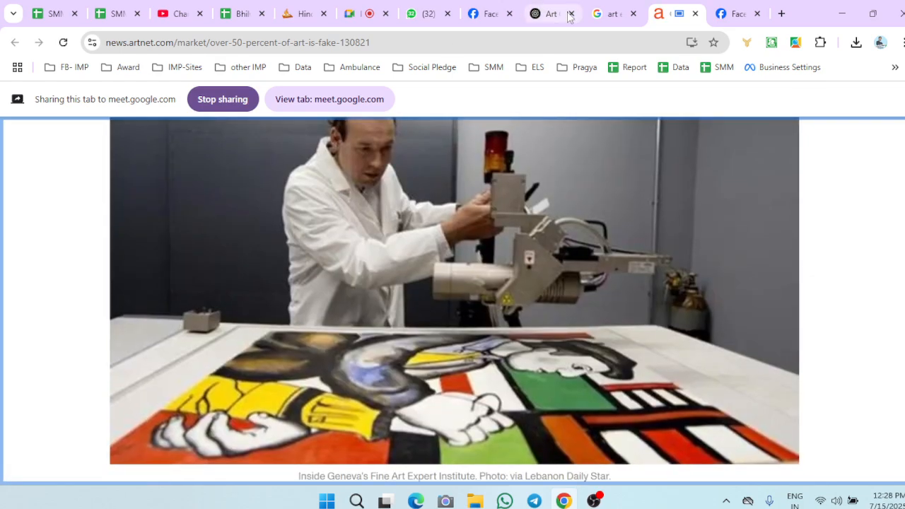
pyautogui.click(610, 15)
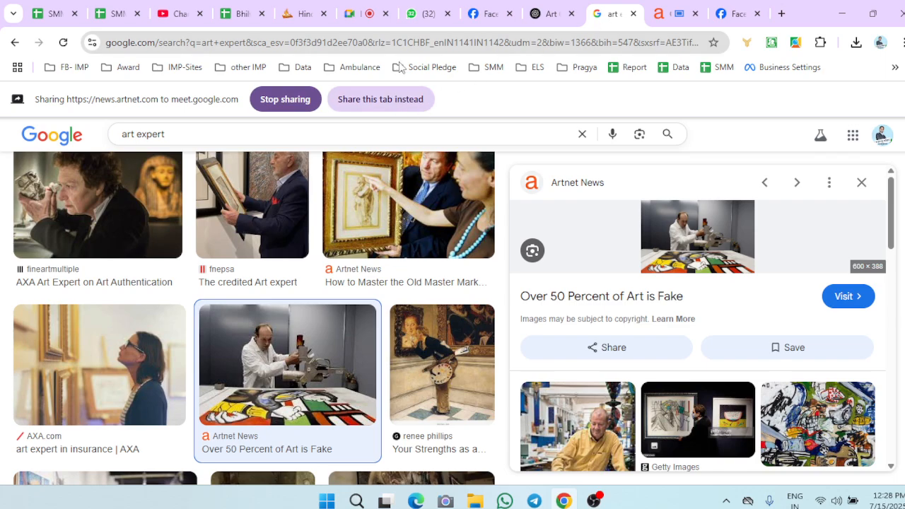
pyautogui.click(349, 105)
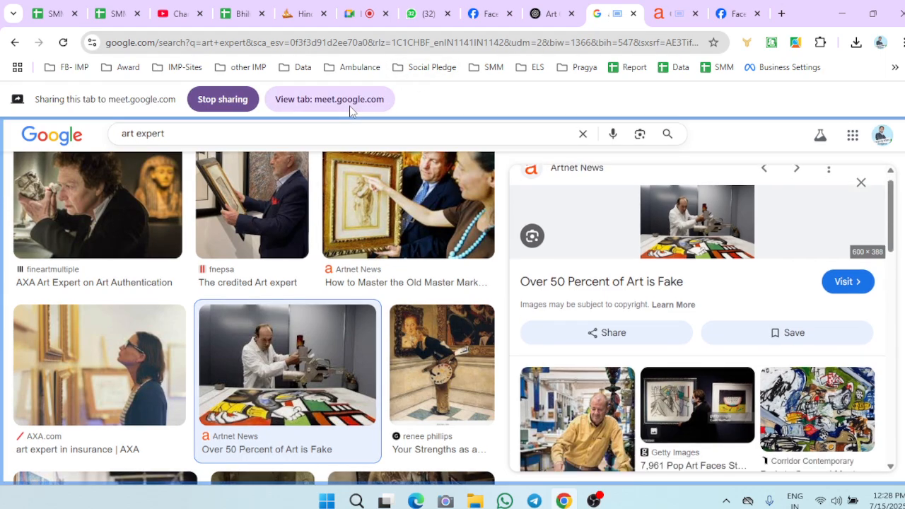
# Step: Page through several more screens of art expert image results
pyautogui.press('pagedown')
pyautogui.press('pagedown')
pyautogui.press('pagedown')
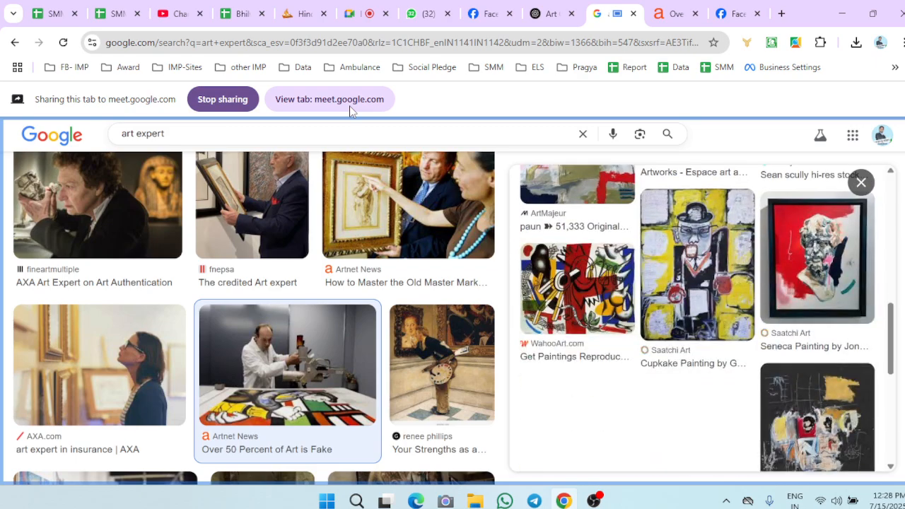
pyautogui.press('pagedown')
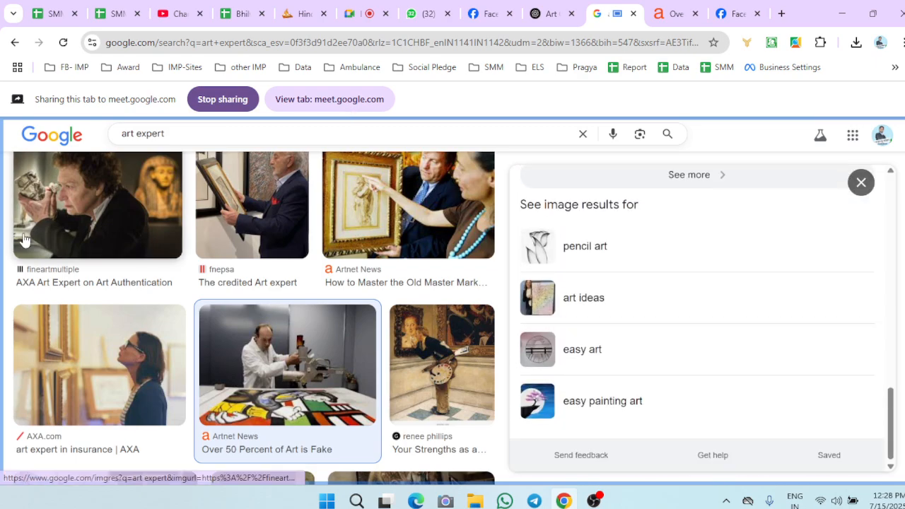
pyautogui.press('pagedown')
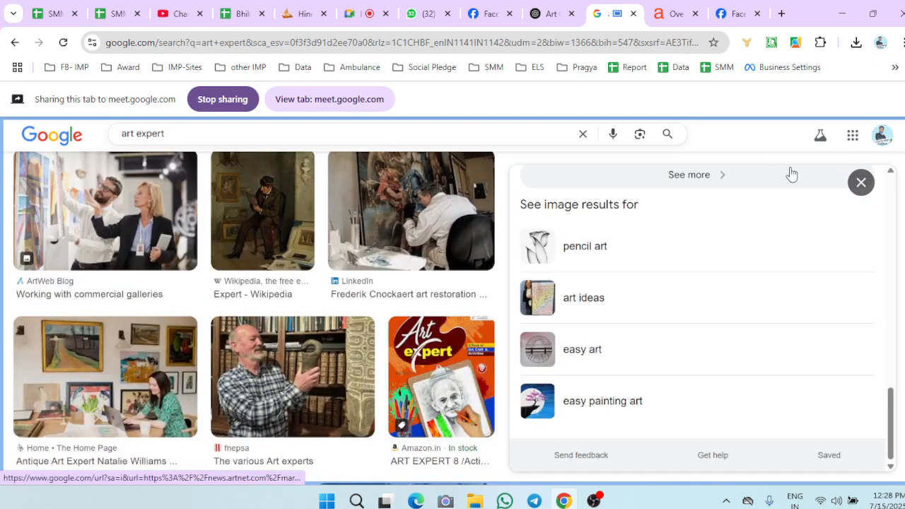
pyautogui.click(863, 185)
pyautogui.press('pagedown')
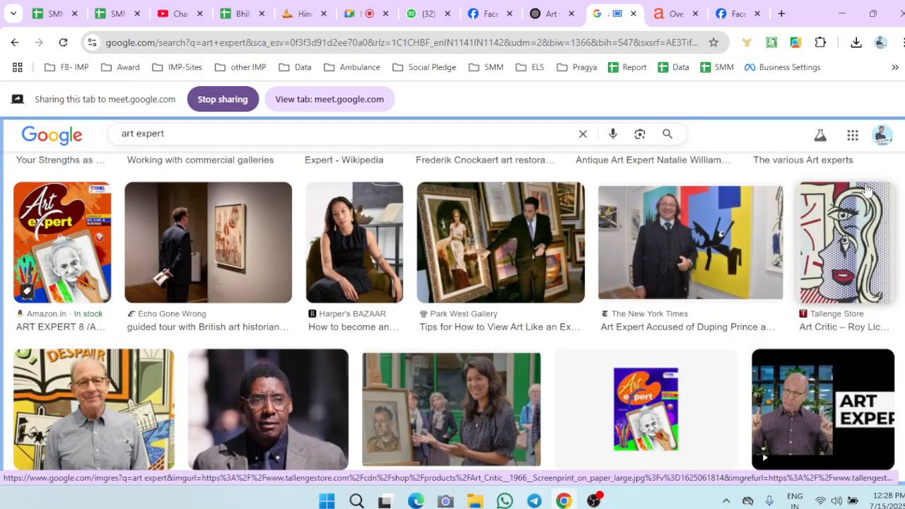
pyautogui.press('pagedown')
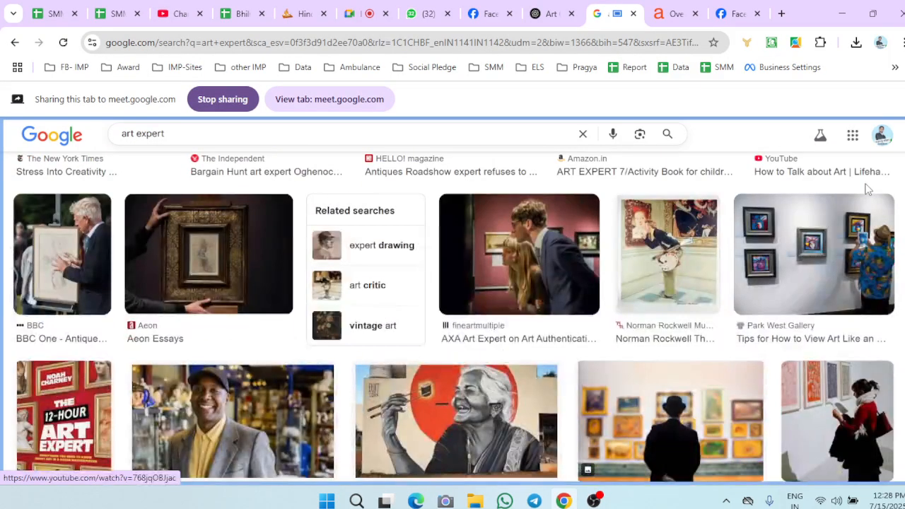
pyautogui.press('pagedown')
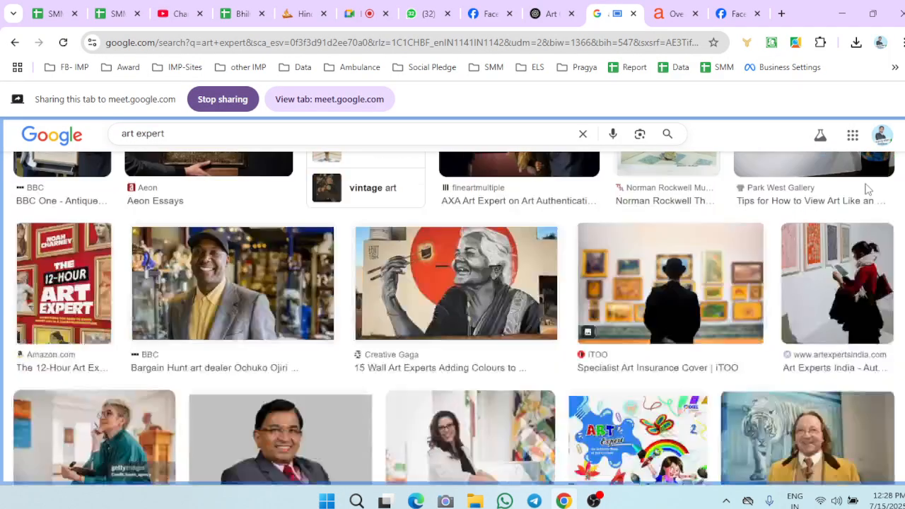
pyautogui.press('pagedown')
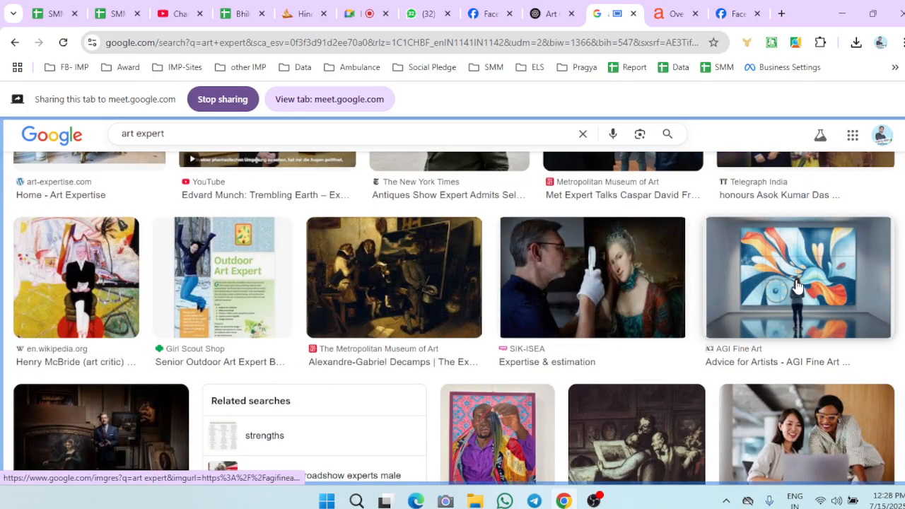
pyautogui.press('pagedown')
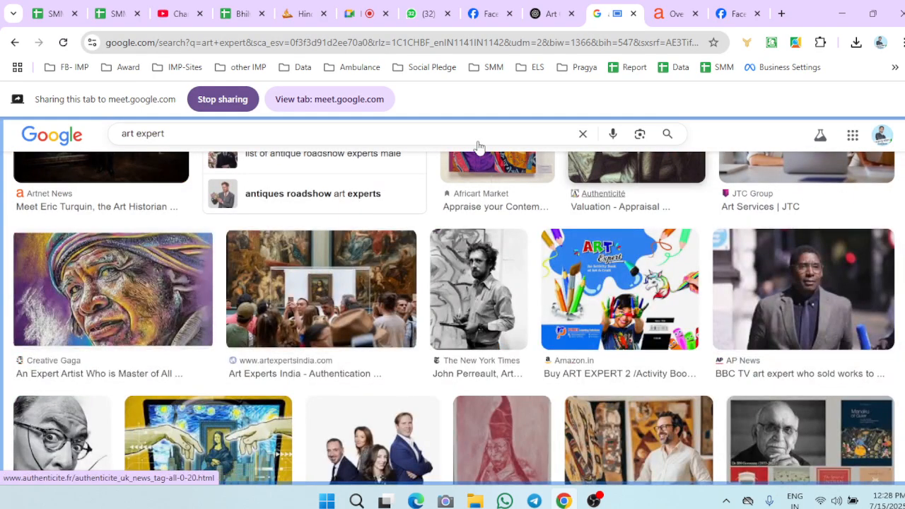
pyautogui.press('pageup')
pyautogui.click(262, 139)
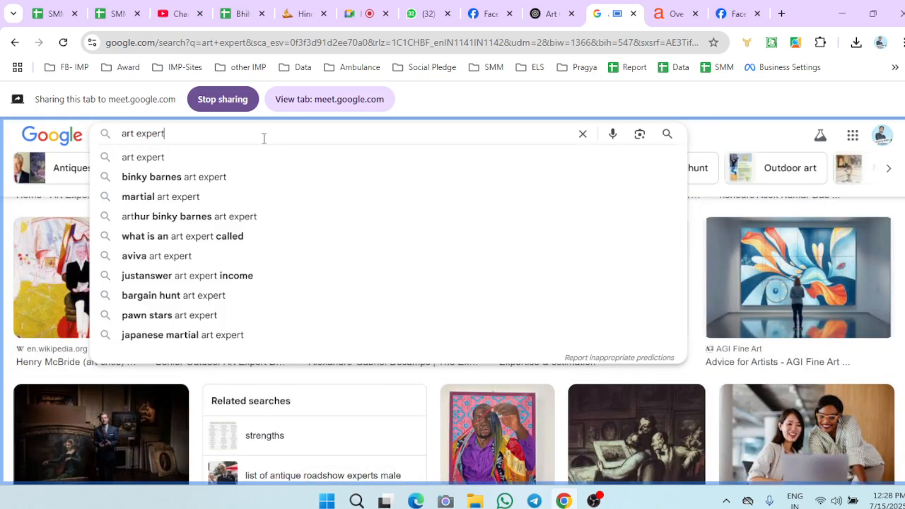
# Step: Search for 'cnc work background', scroll the results, then switch to the ChatGPT chat
pyautogui.hotkey('ctrl', 'a')
pyautogui.write('cnc wor')
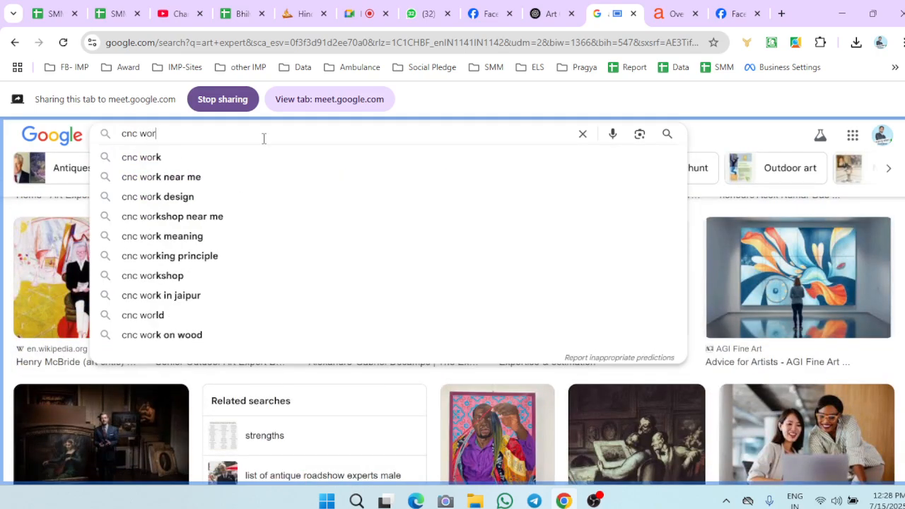
pyautogui.write('k background')
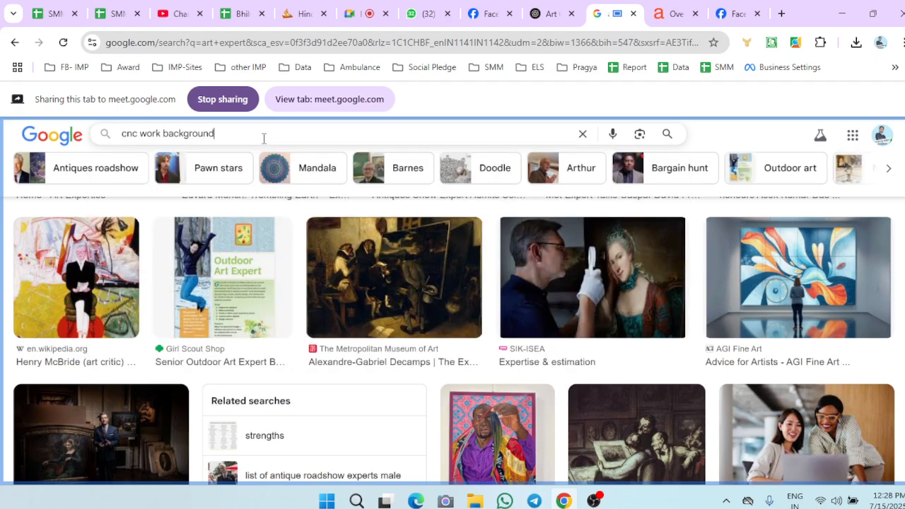
pyautogui.press('Return')
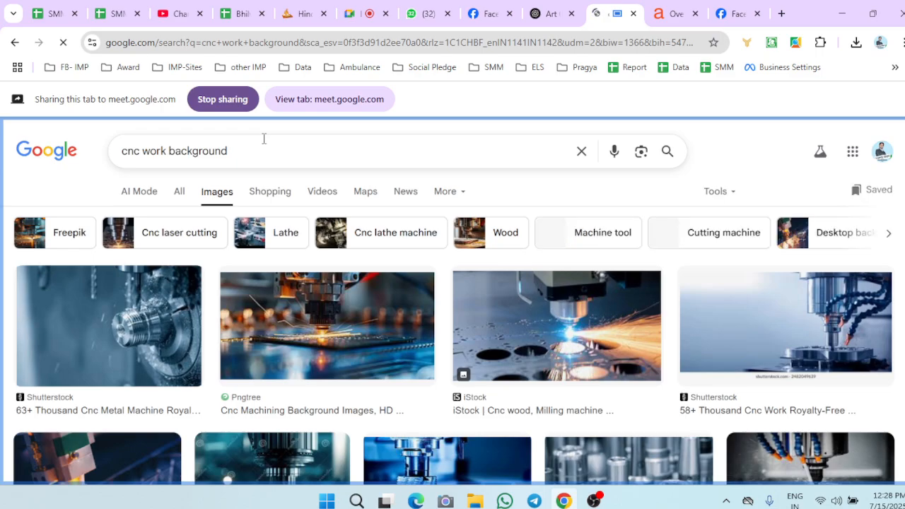
pyautogui.scroll(-4, 263, 139)
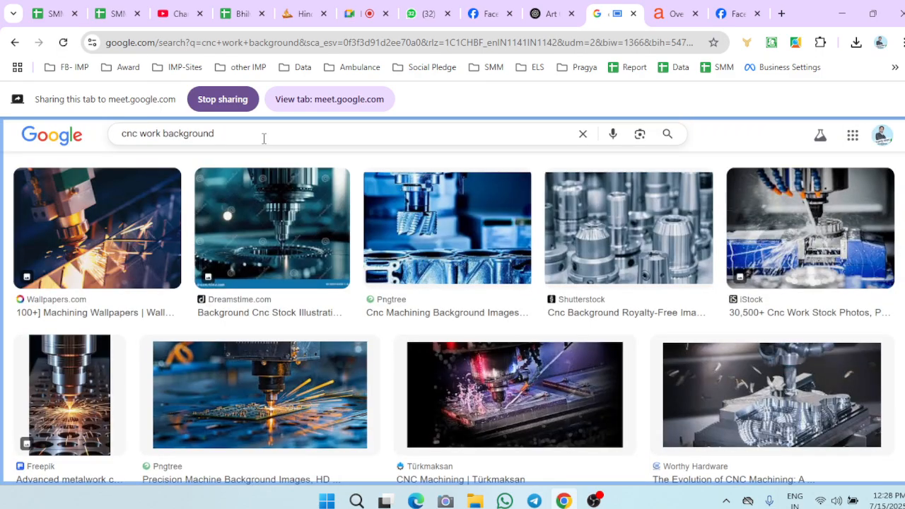
pyautogui.scroll(-6, 263, 139)
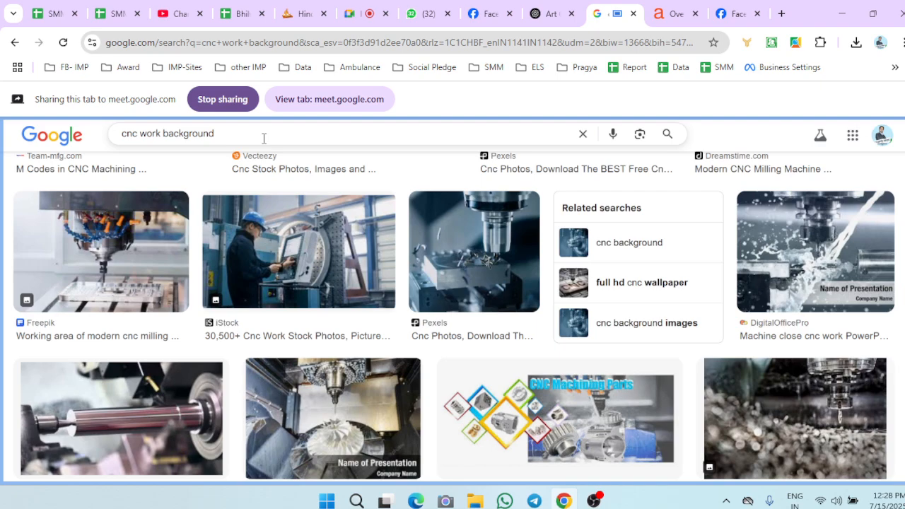
pyautogui.click(534, 14)
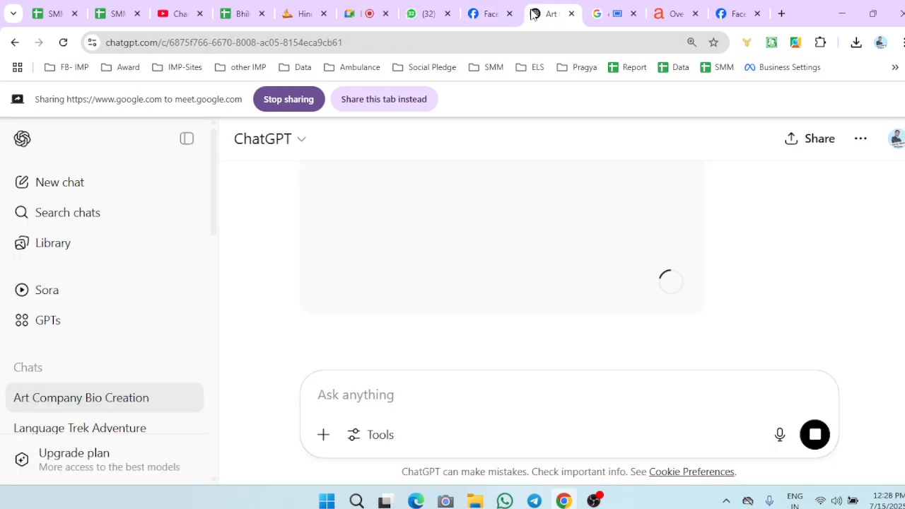
# Step: Switch to the Facebook tab showing the Art Expert India Page
pyautogui.click(478, 14)
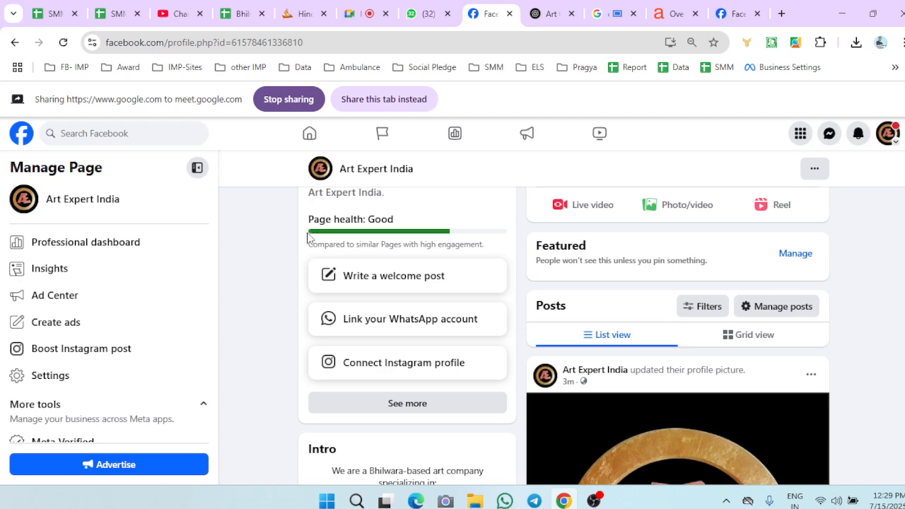
pyautogui.moveTo(307, 238); pyautogui.dragTo(369, 239)
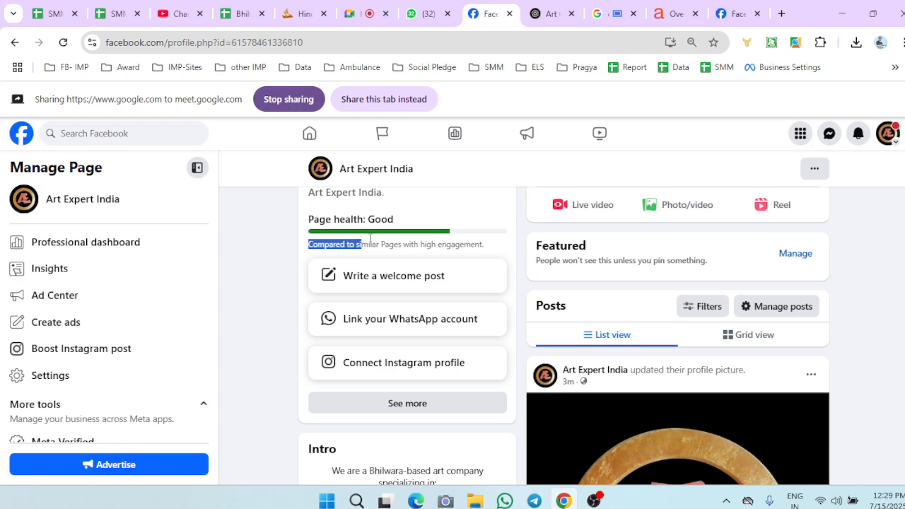
pyautogui.click(420, 235)
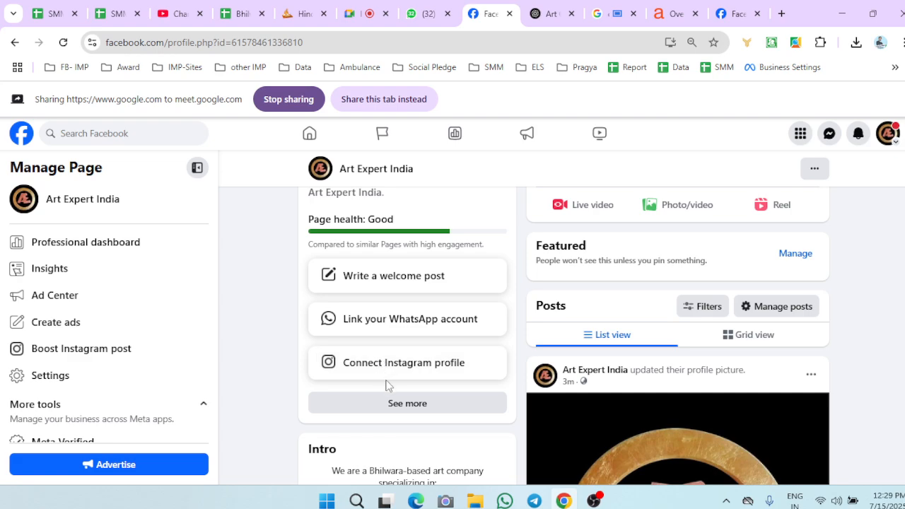
# Step: Open the setup checklist and highlight the profile picture, cover photo, Page name, category and action button steps
pyautogui.click(400, 405)
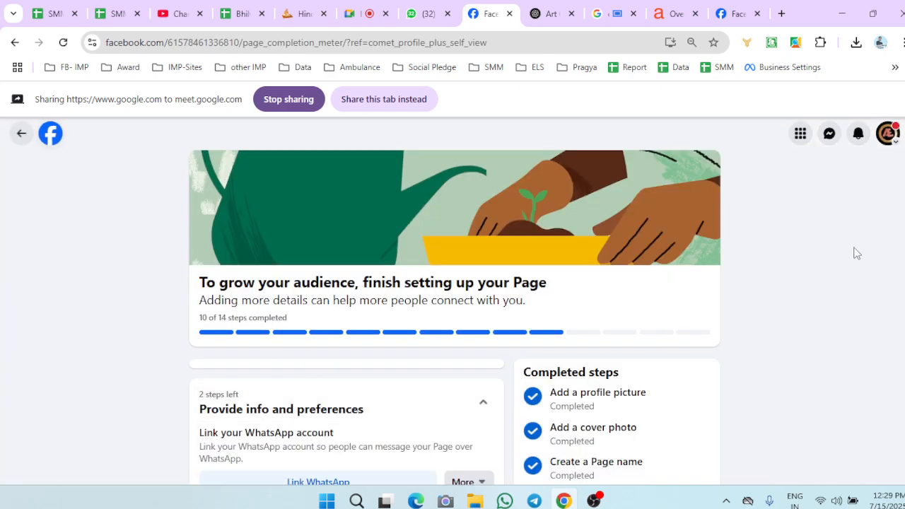
pyautogui.scroll(-4, 890, 355)
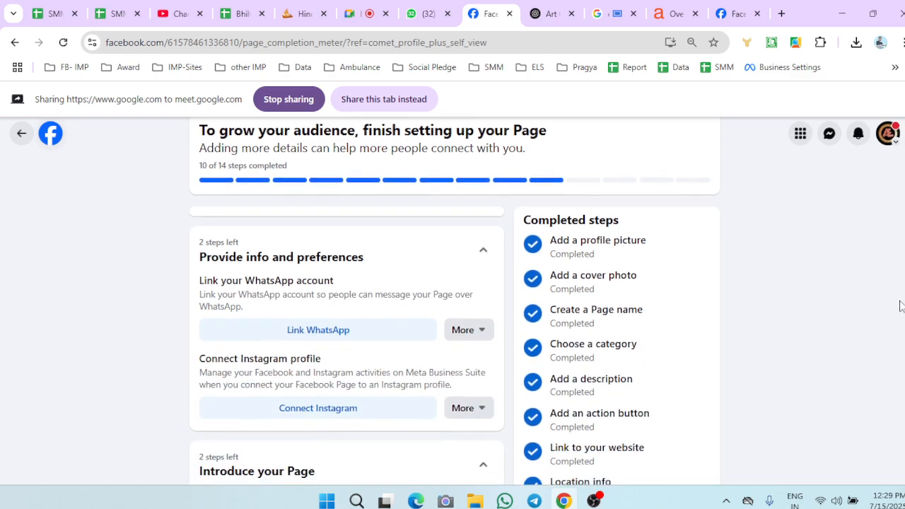
pyautogui.scroll(2, 881, 368)
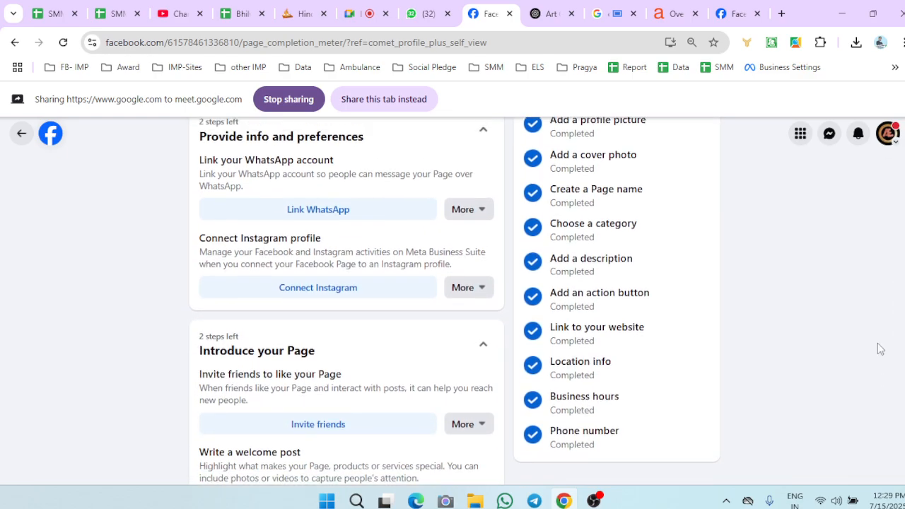
pyautogui.moveTo(578, 228); pyautogui.dragTo(711, 256)
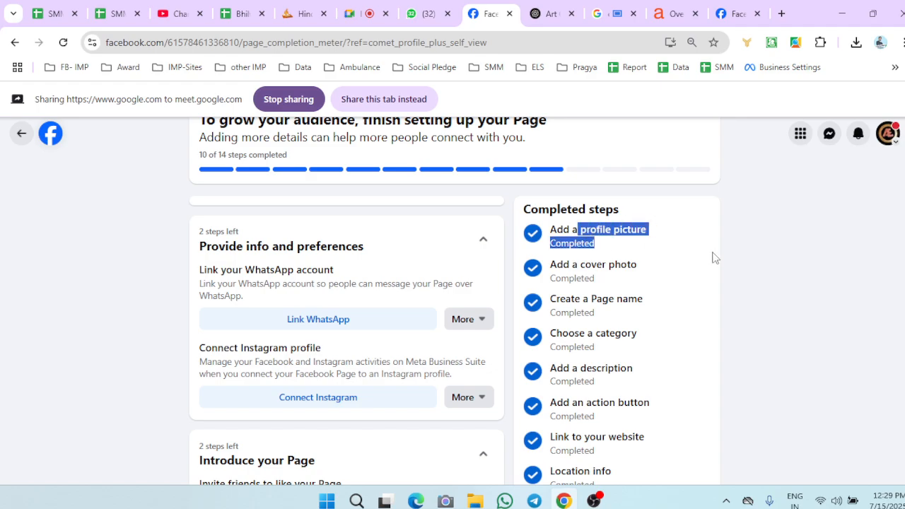
pyautogui.moveTo(571, 263); pyautogui.dragTo(699, 292)
pyautogui.moveTo(589, 298); pyautogui.dragTo(721, 316)
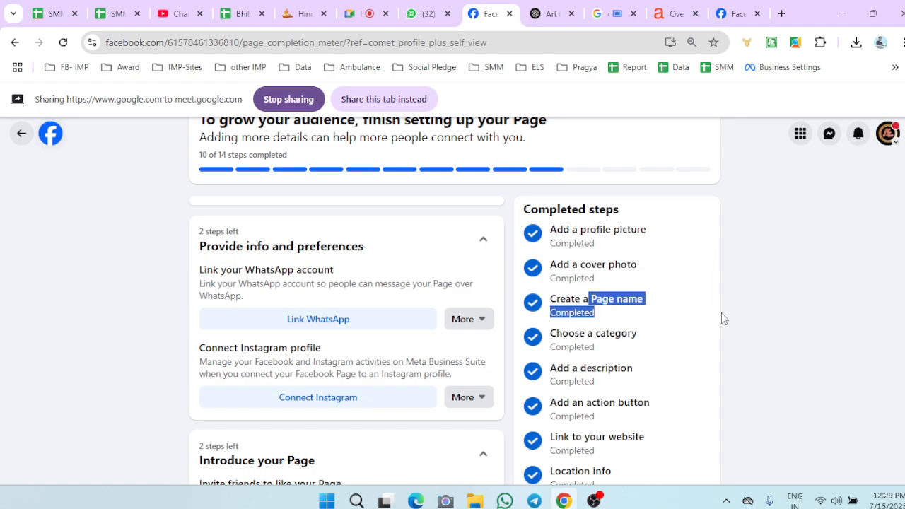
pyautogui.moveTo(580, 333); pyautogui.dragTo(605, 368)
pyautogui.moveTo(591, 402); pyautogui.dragTo(627, 422)
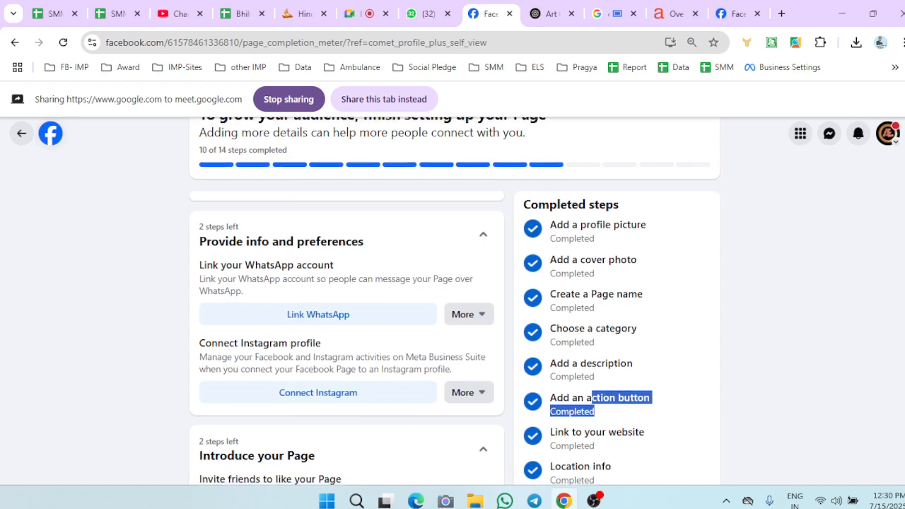
# Step: Highlight the completed website link and location steps, then return to the Page
pyautogui.scroll(-2, 622, 354)
pyautogui.moveTo(617, 311); pyautogui.dragTo(669, 323)
pyautogui.moveTo(571, 347); pyautogui.dragTo(609, 368)
pyautogui.click(607, 369)
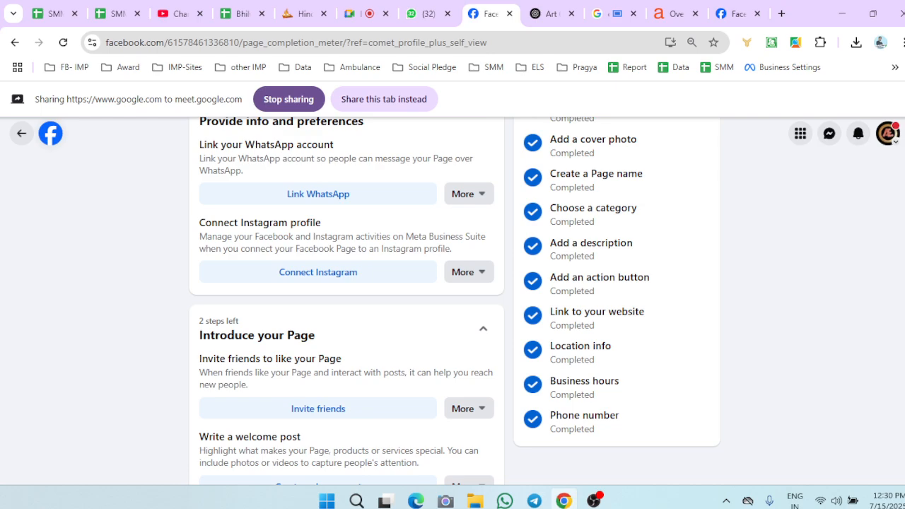
pyautogui.scroll(2, 903, 236)
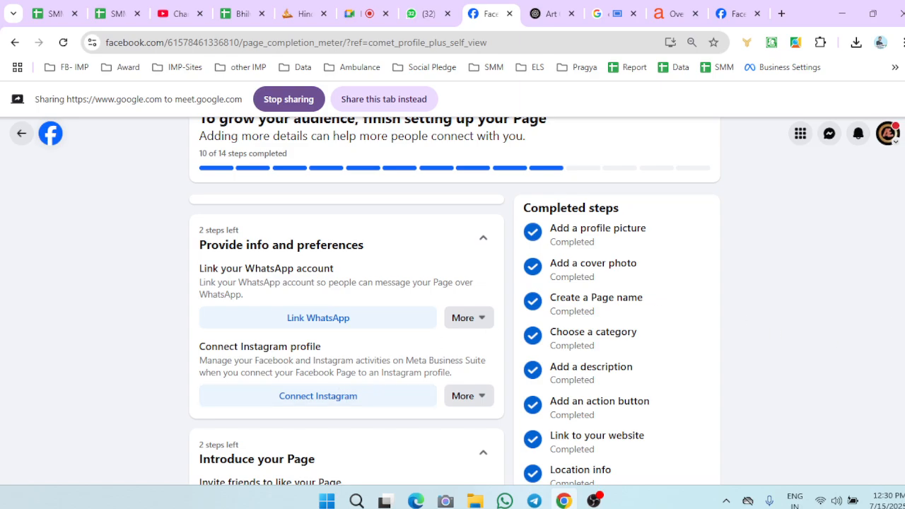
pyautogui.scroll(-3, 454, 301)
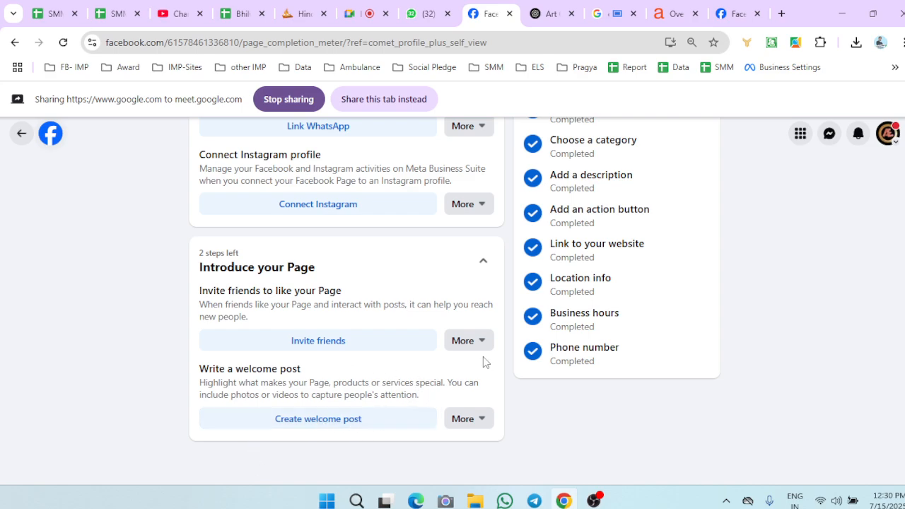
pyautogui.click(20, 139)
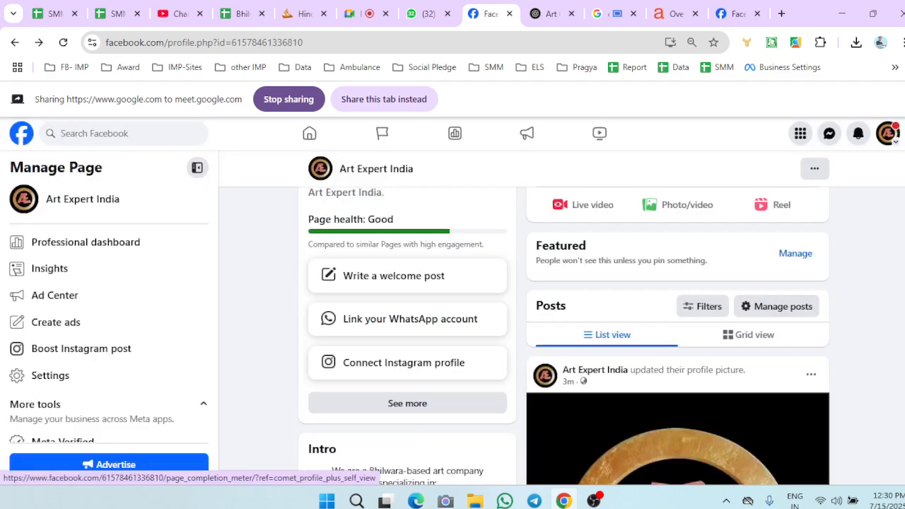
# Step: Scroll through the Art Expert India Page profile and open its Professional dashboard
pyautogui.scroll(-8, 564, 336)
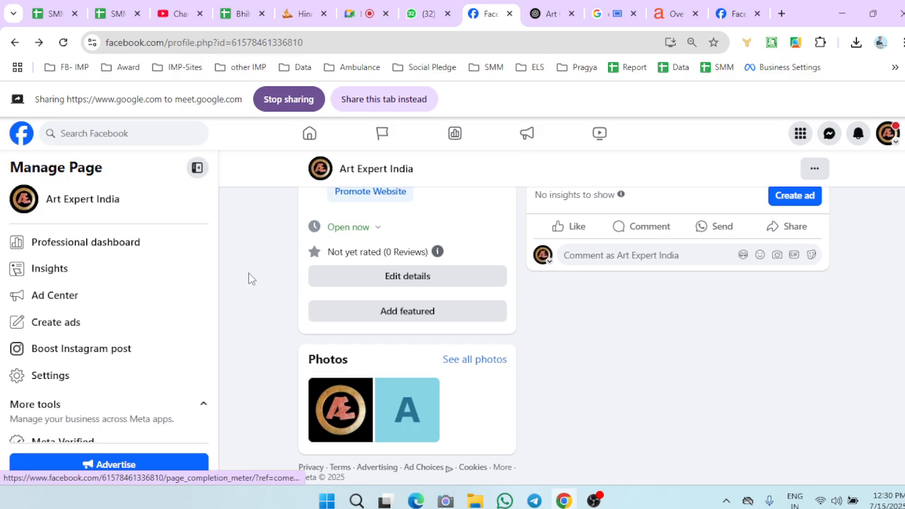
pyautogui.scroll(5, 248, 278)
pyautogui.scroll(-5, 248, 278)
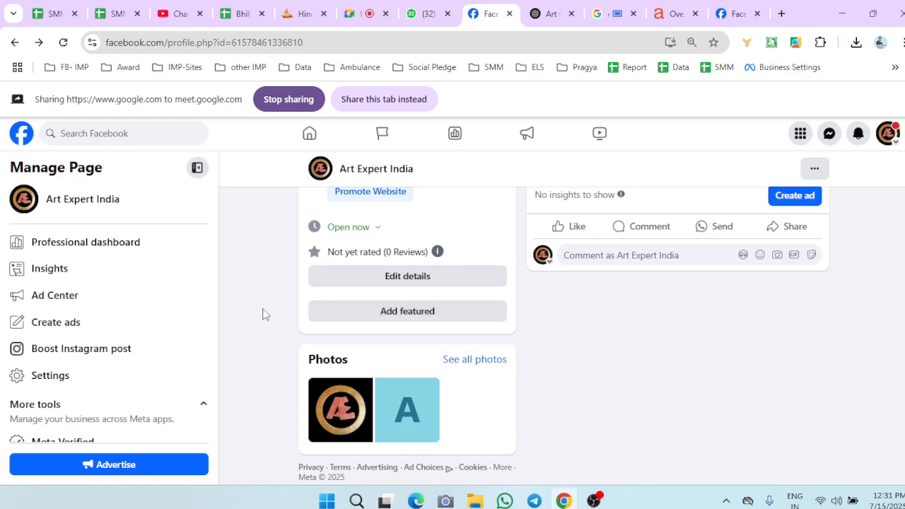
pyautogui.scroll(5, 262, 315)
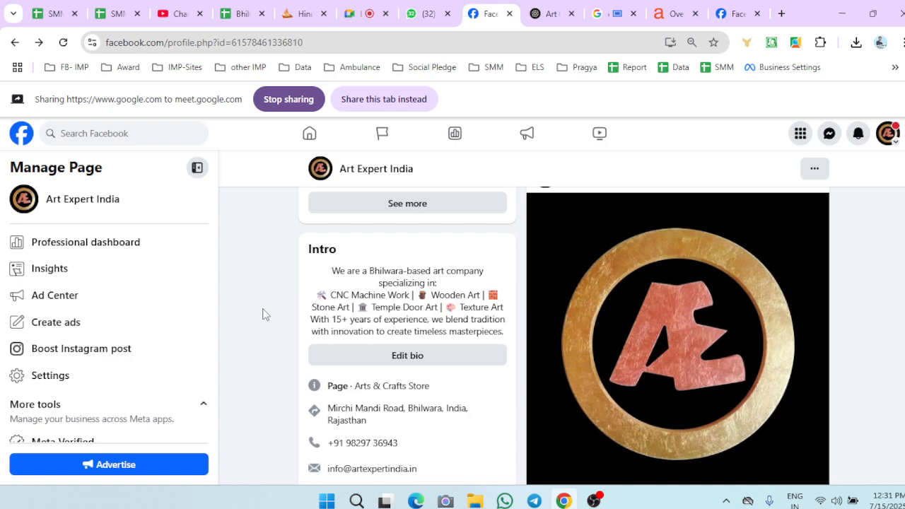
pyautogui.scroll(-5, 262, 314)
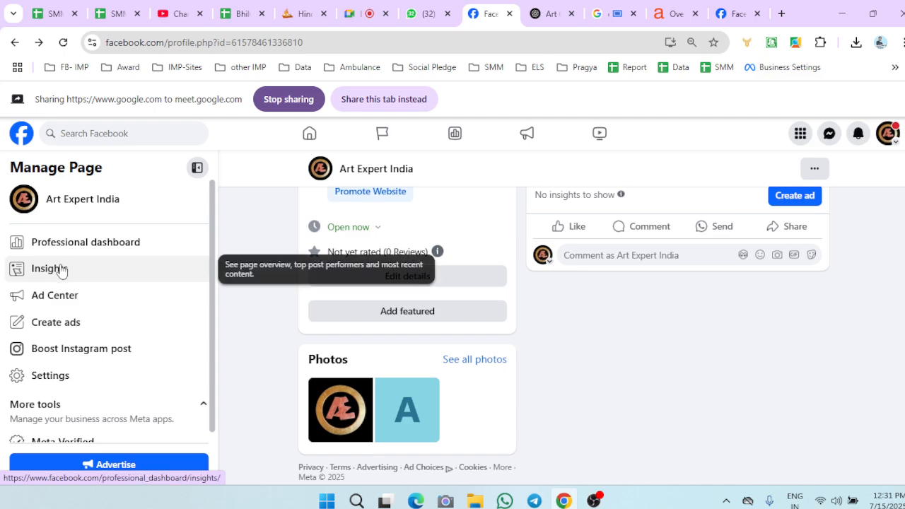
pyautogui.click(93, 244)
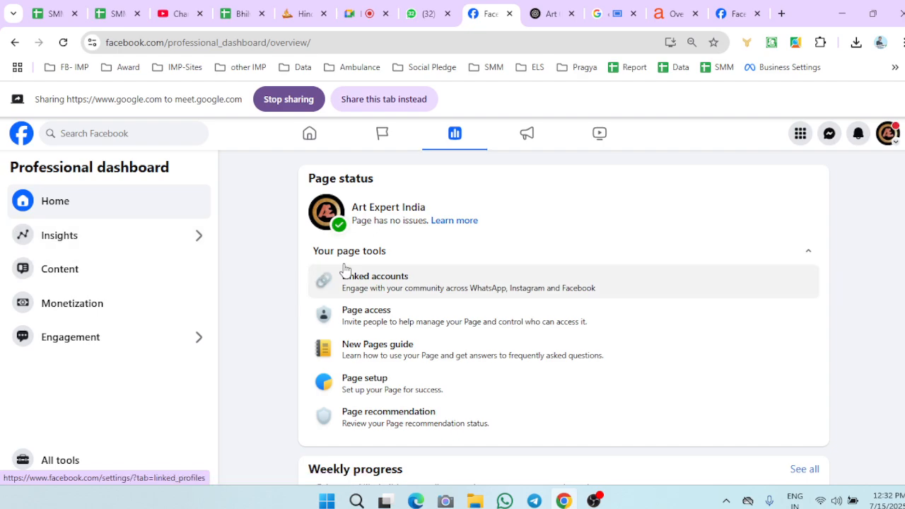
# Step: Check the Page setup progress (10 of 14 steps) and review the dashboard's page tools
pyautogui.scroll(-5, 343, 276)
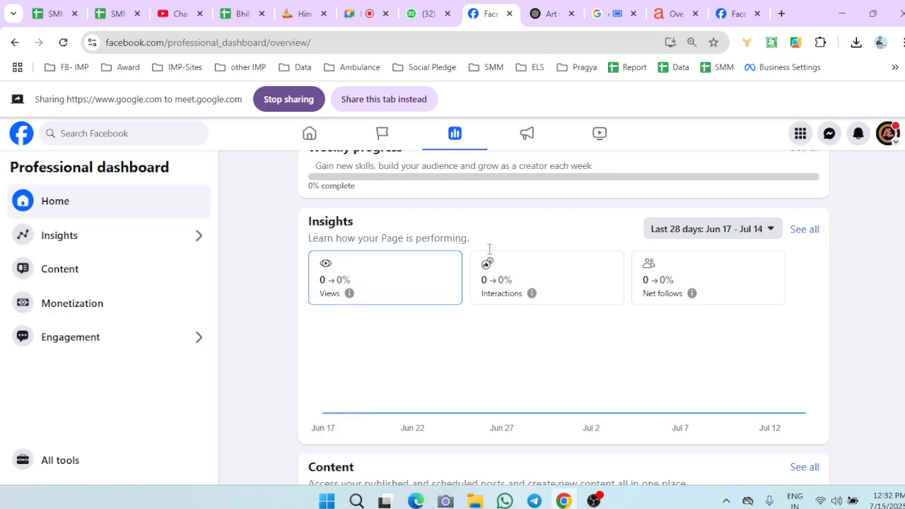
pyautogui.scroll(4, 563, 318)
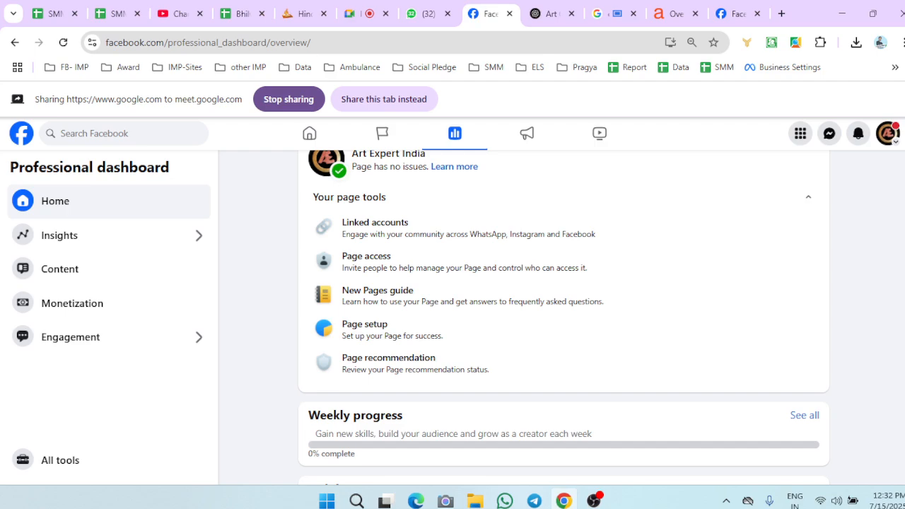
pyautogui.scroll(1, 564, 317)
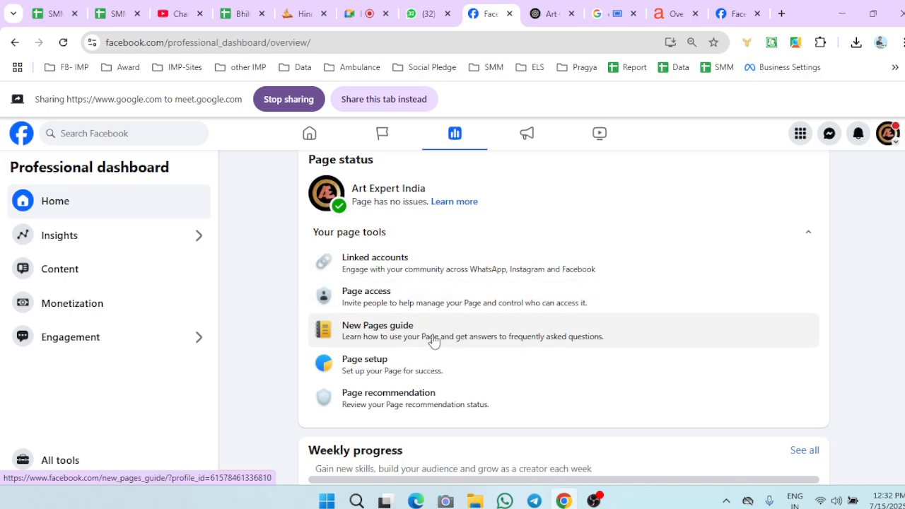
pyautogui.click(460, 379)
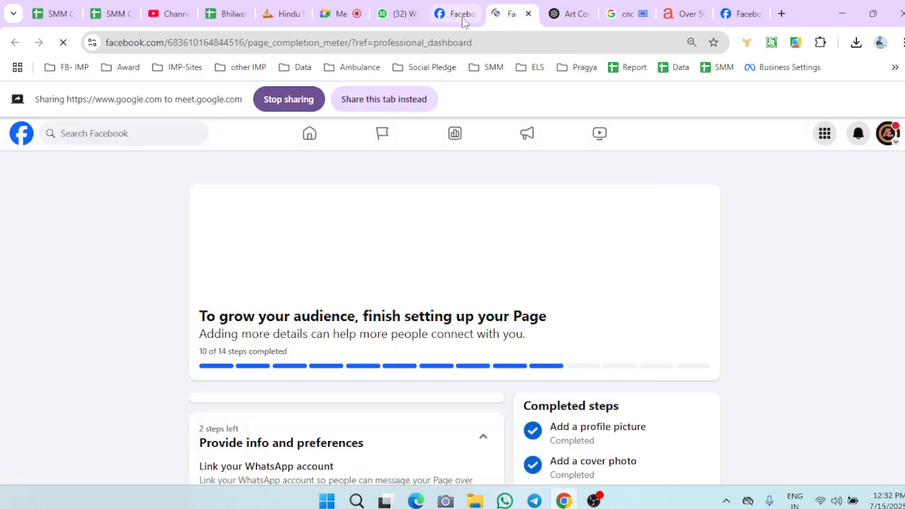
pyautogui.click(459, 14)
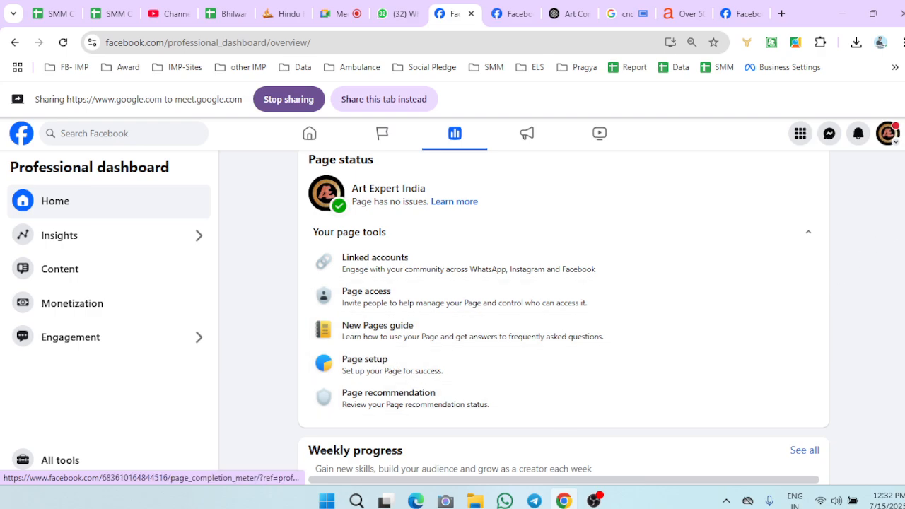
pyautogui.scroll(-2, 563, 318)
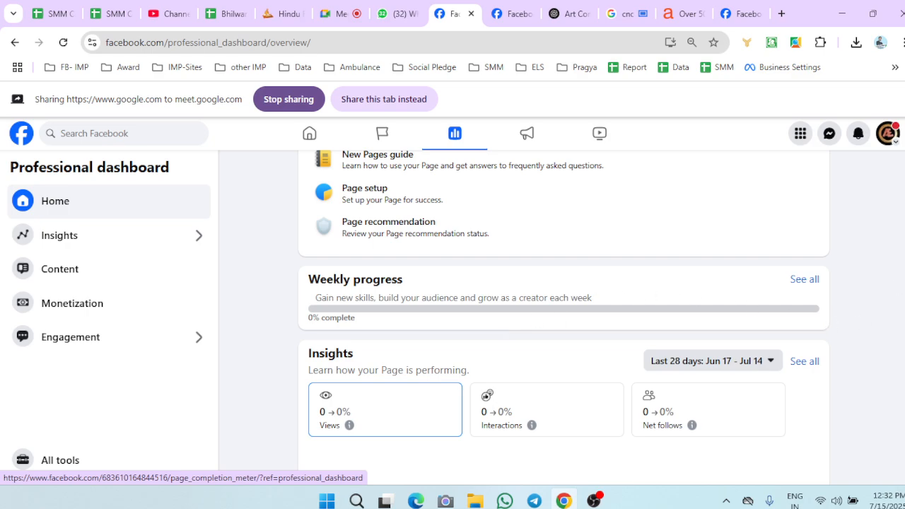
pyautogui.scroll(-1, 563, 294)
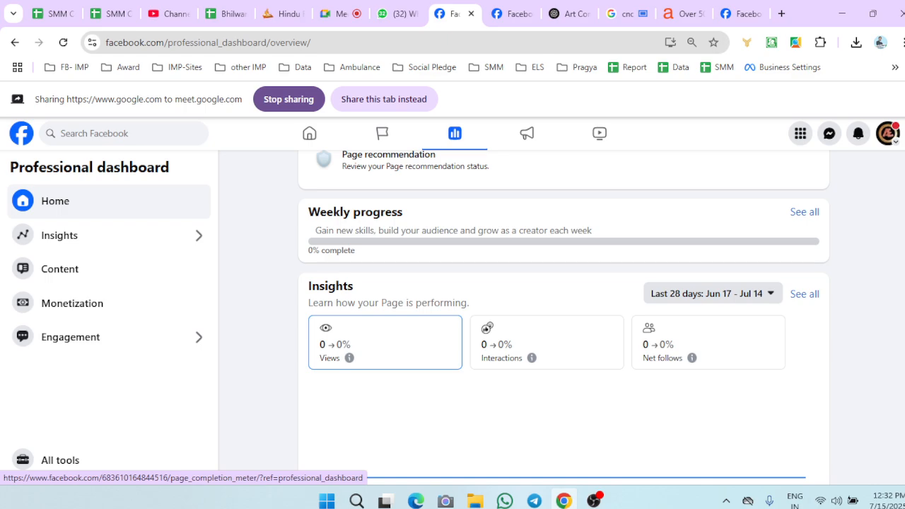
pyautogui.click(388, 100)
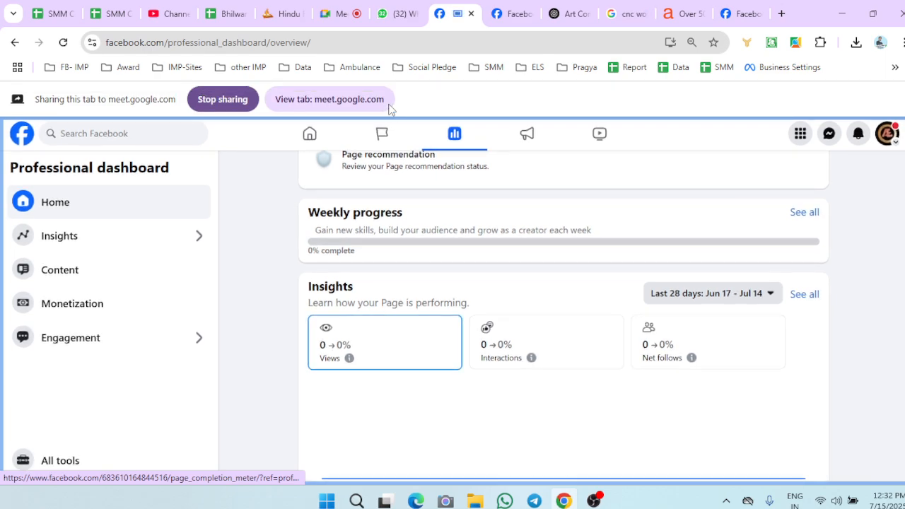
pyautogui.press('pageup')
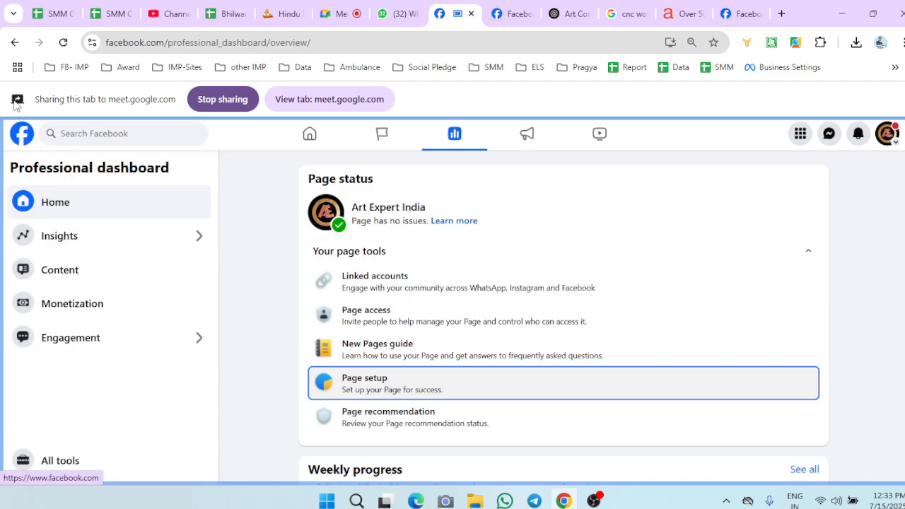
# Step: Return to the Art Expert India Page and reopen its Professional dashboard
pyautogui.click(15, 43)
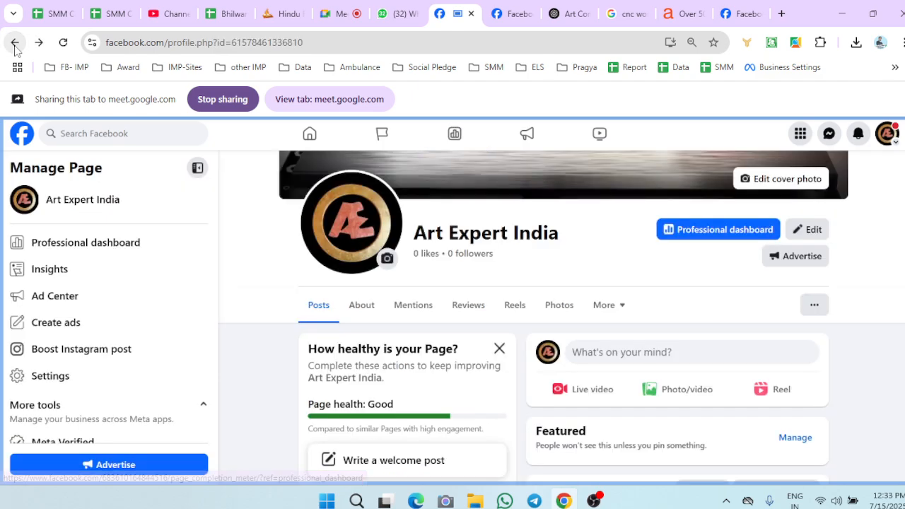
pyautogui.click(78, 247)
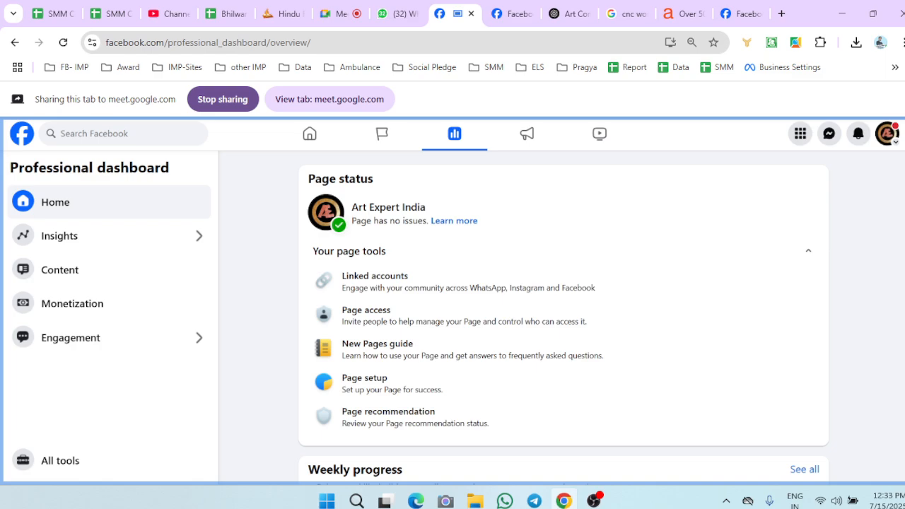
pyautogui.scroll(-1, 563, 318)
pyautogui.scroll(1, 563, 317)
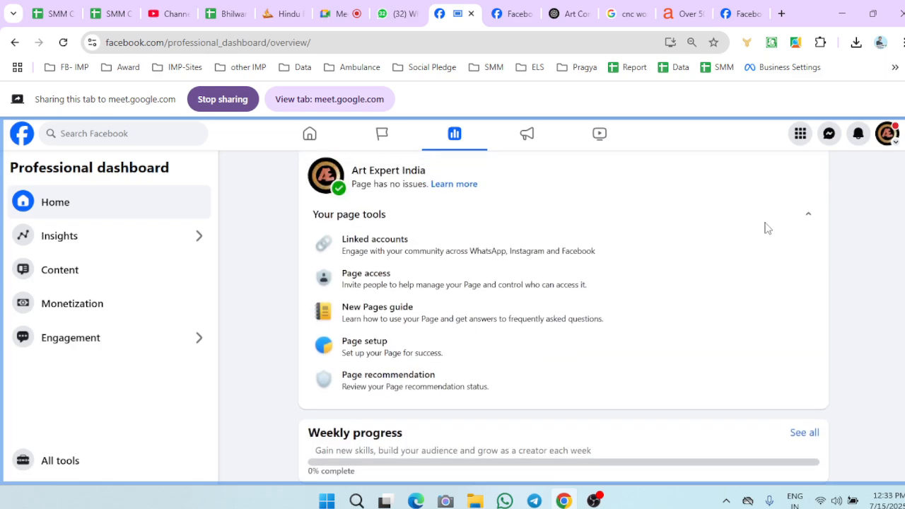
# Step: From Linked accounts, connect Instagram to the Page, keeping Instagram message access allowed
pyautogui.click(537, 245)
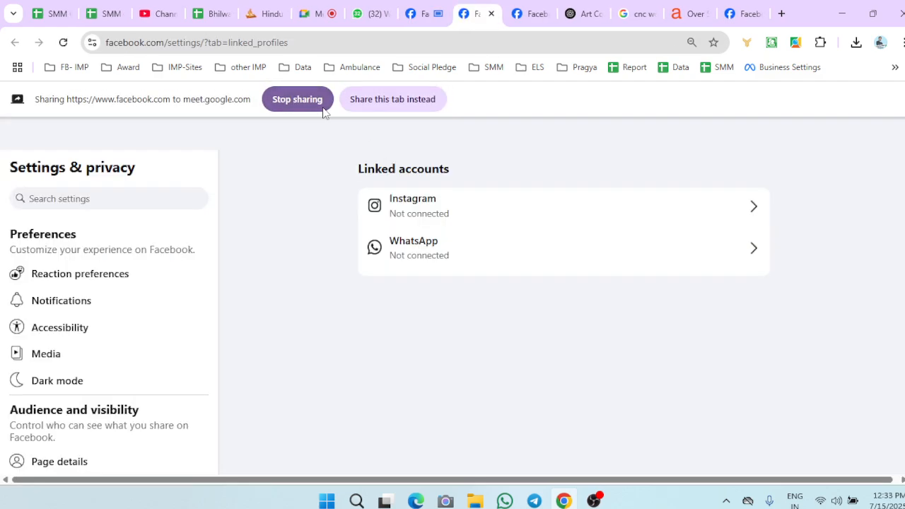
pyautogui.click(365, 107)
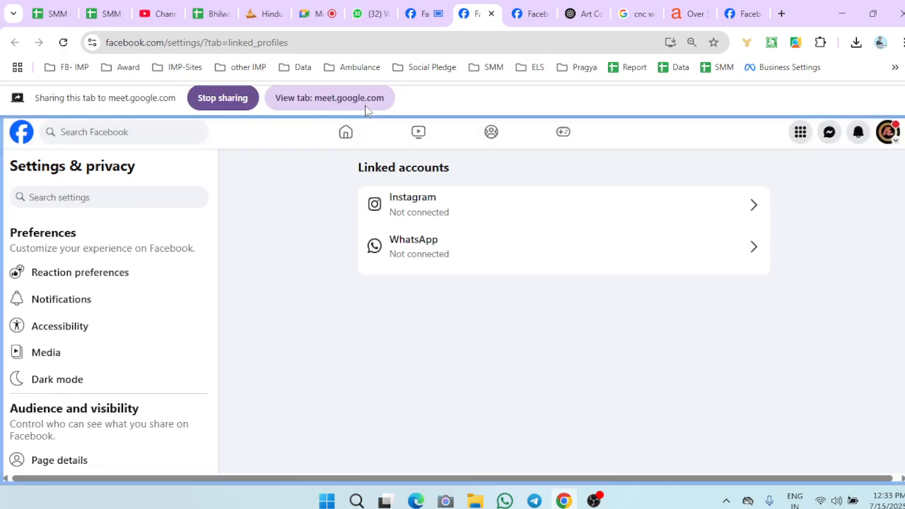
pyautogui.click(430, 220)
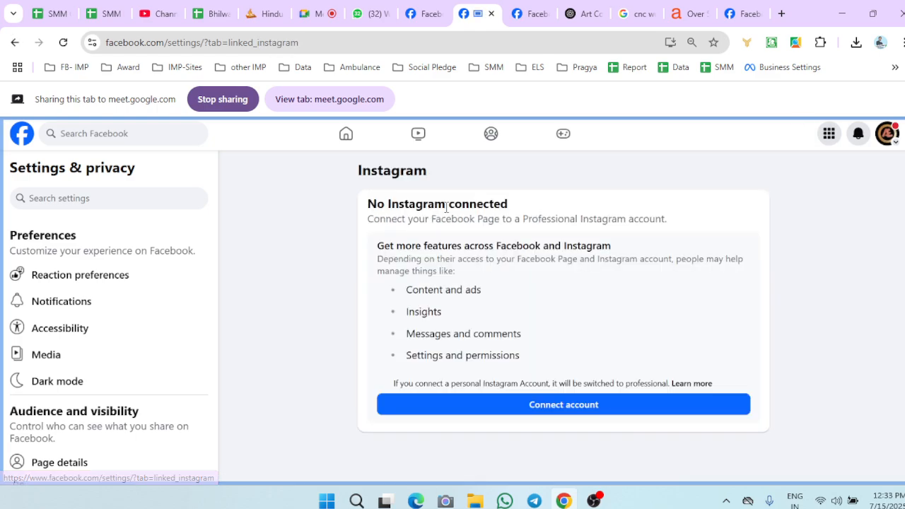
pyautogui.click(509, 405)
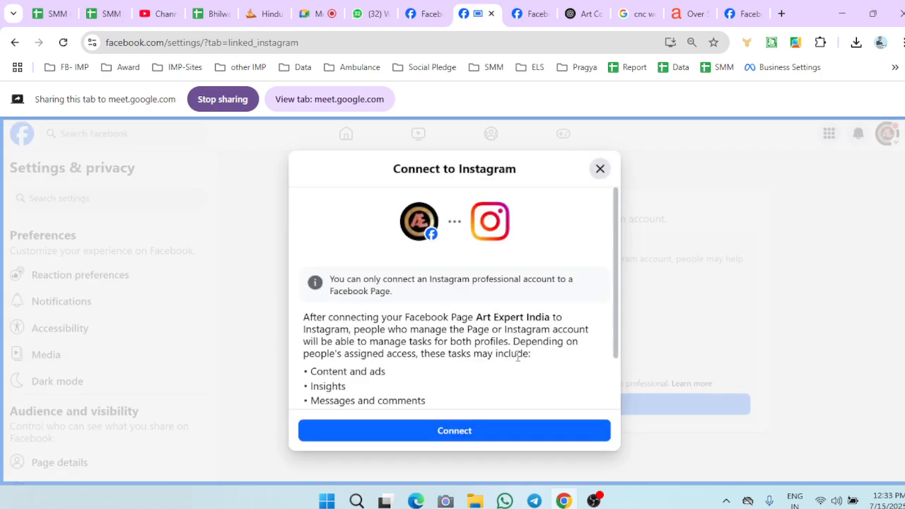
pyautogui.click(488, 431)
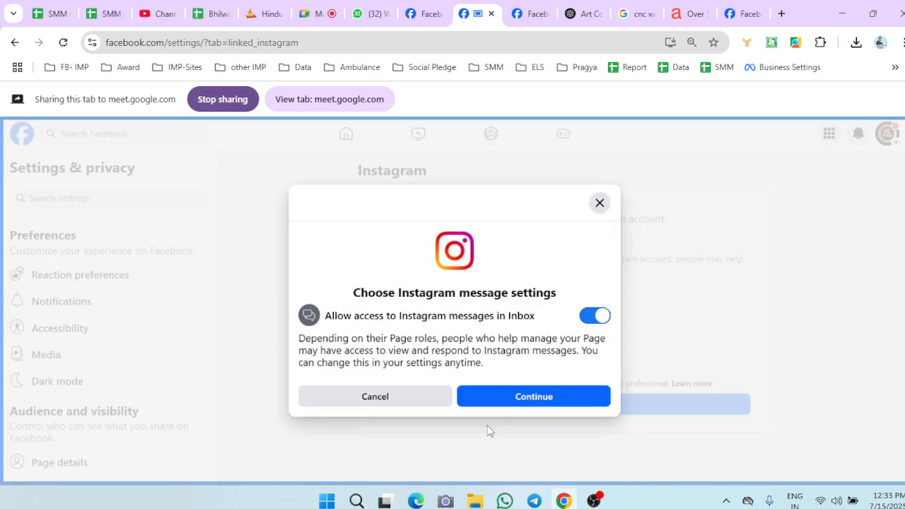
pyautogui.click(507, 397)
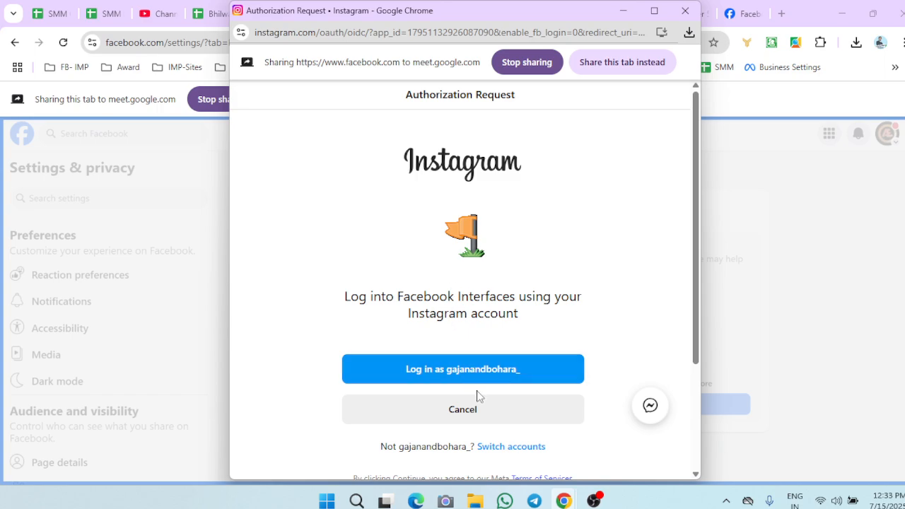
# Step: Switch Instagram accounts and log in with username starting 'art' and the account password
pyautogui.click(498, 448)
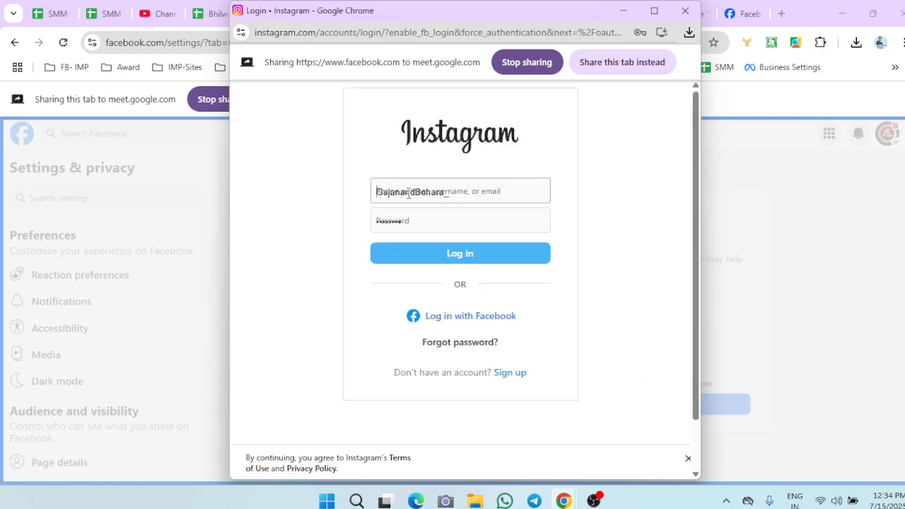
pyautogui.hotkey('ctrl', 'a')
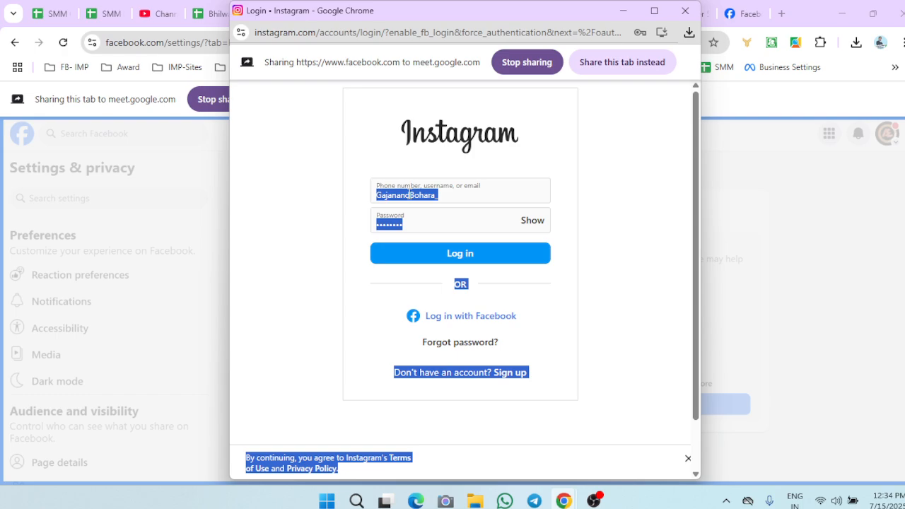
pyautogui.click(465, 195)
pyautogui.press('BackSpace')
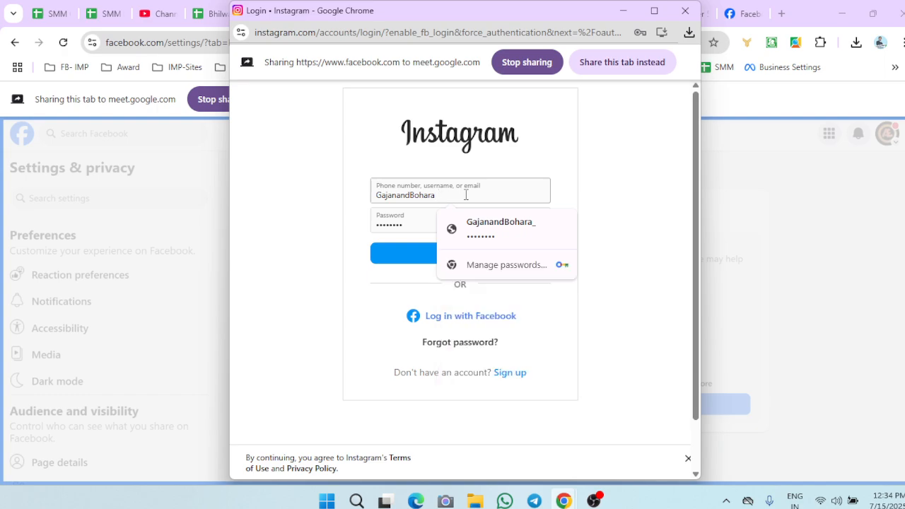
pyautogui.press('BackSpace')
pyautogui.press('BackSpace')
pyautogui.press('BackSpace')
pyautogui.press('BackSpace')
pyautogui.press('BackSpace')
pyautogui.press('BackSpace')
pyautogui.press('BackSpace')
pyautogui.press('BackSpace')
pyautogui.press('BackSpace')
pyautogui.press('BackSpace')
pyautogui.press('BackSpace')
pyautogui.press('BackSpace')
pyautogui.press('BackSpace')
pyautogui.press('BackSpace')
pyautogui.write('artexpertindia')
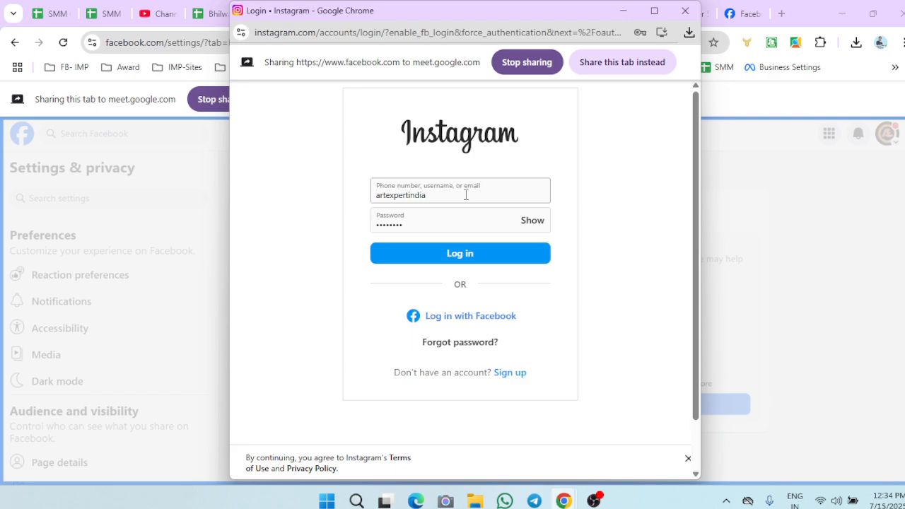
pyautogui.click(430, 224)
pyautogui.doubleClick(430, 223)
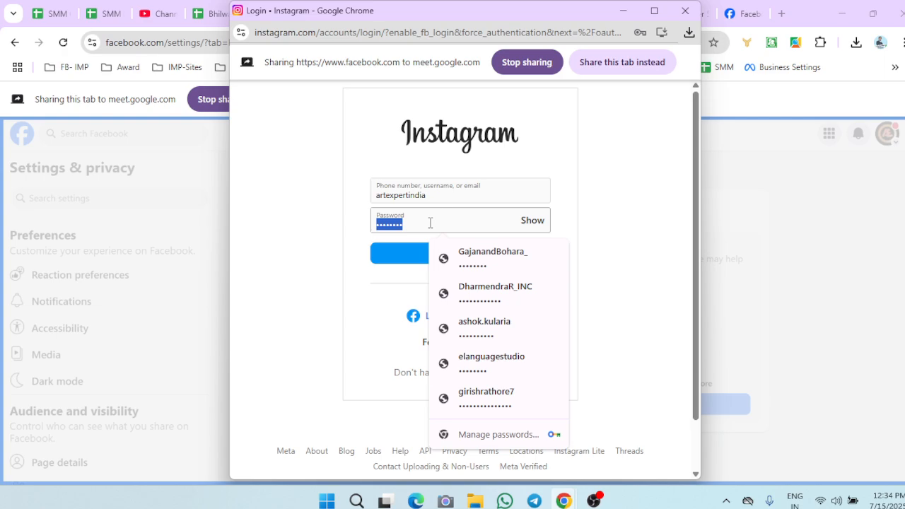
pyautogui.write('•')
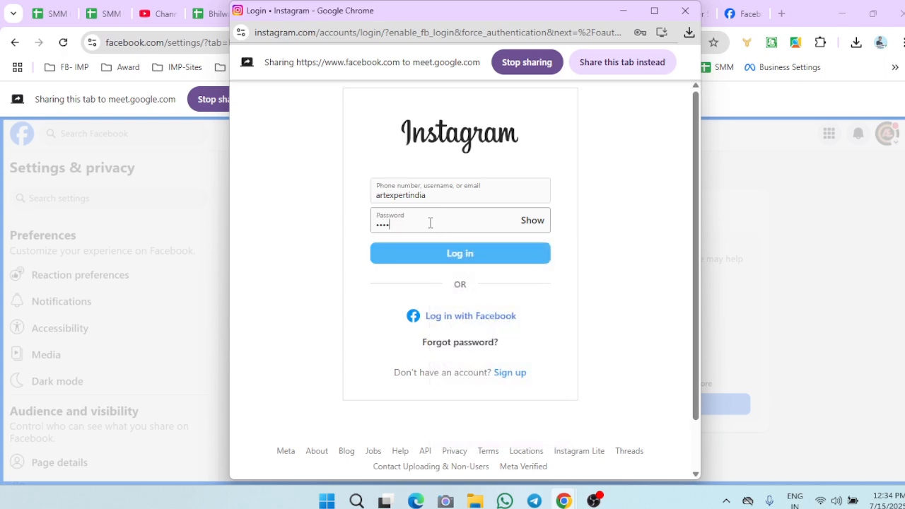
pyautogui.write('••••••')
pyautogui.press('Return')
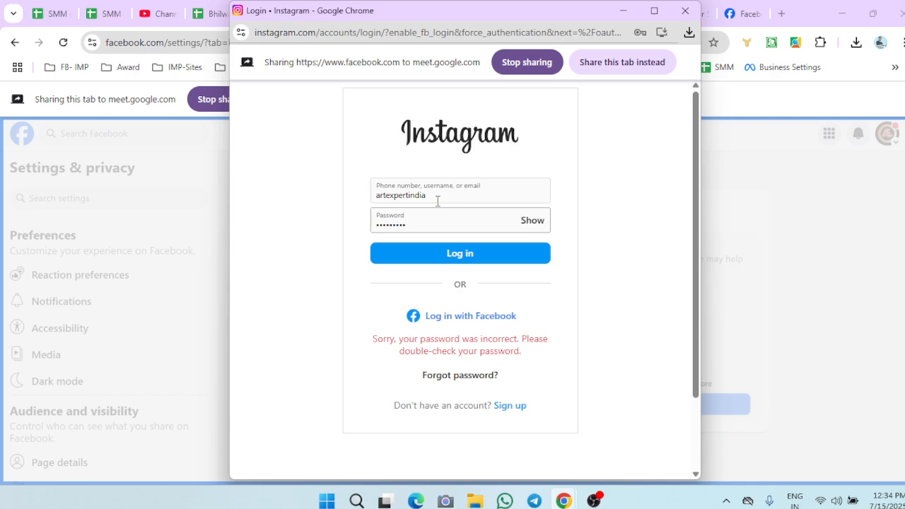
# Step: Retype the rejected password, retry the login twice, then close the failed login window
pyautogui.moveTo(432, 224); pyautogui.dragTo(333, 228)
pyautogui.write('•••••••')
pyautogui.press('Return')
pyautogui.click(388, 257)
pyautogui.click(448, 254)
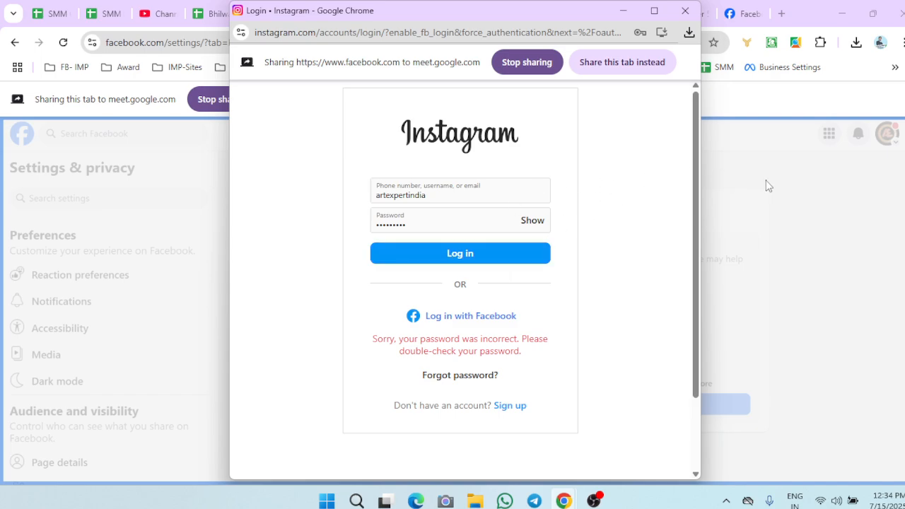
pyautogui.click(685, 11)
# Step: Load instagram.com in a new private browsing window
pyautogui.click(781, 14)
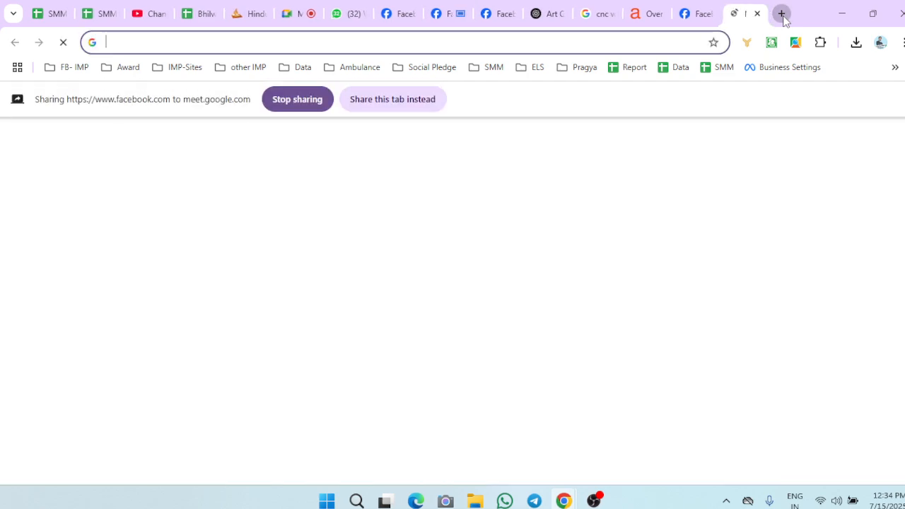
pyautogui.write('in')
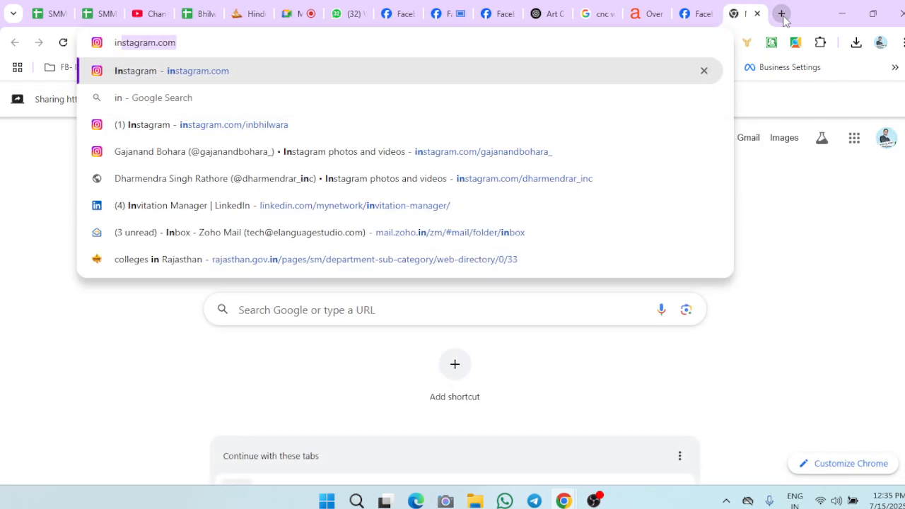
pyautogui.hotkey('ctrl', 'shift', 'n')
pyautogui.write('in')
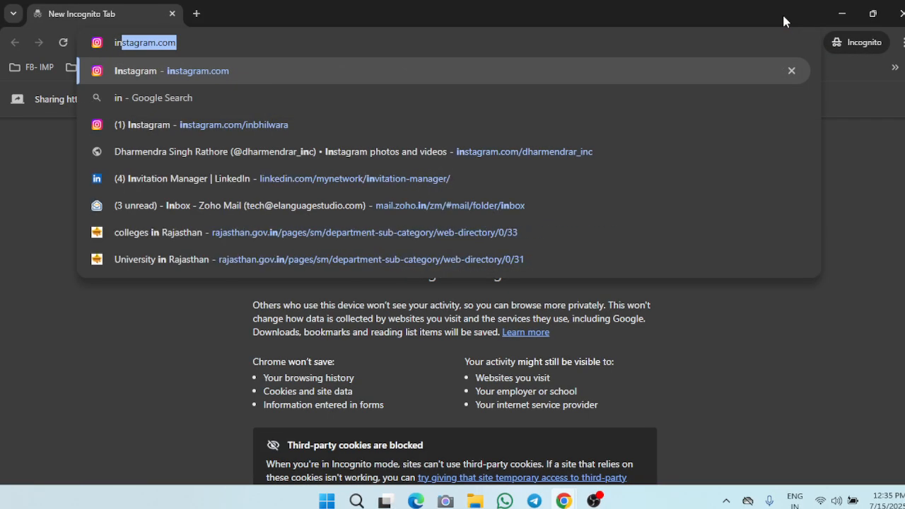
pyautogui.press('Return')
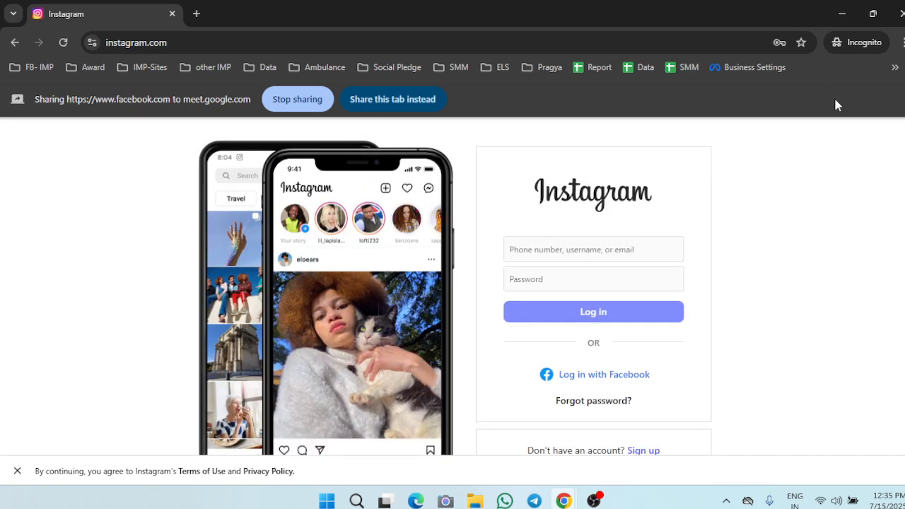
# Step: Share this tab and try logging in as artexpertindia; after rejection, return to the main window
pyautogui.click(562, 240)
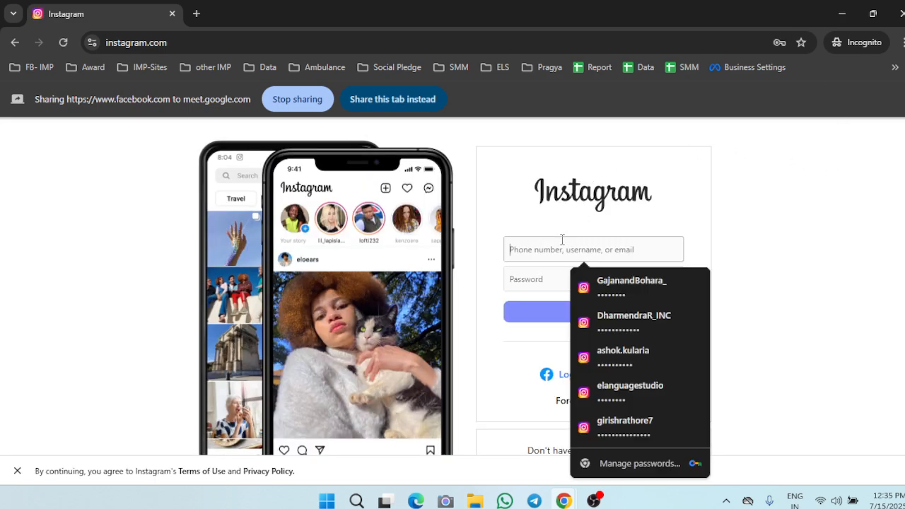
pyautogui.write('art')
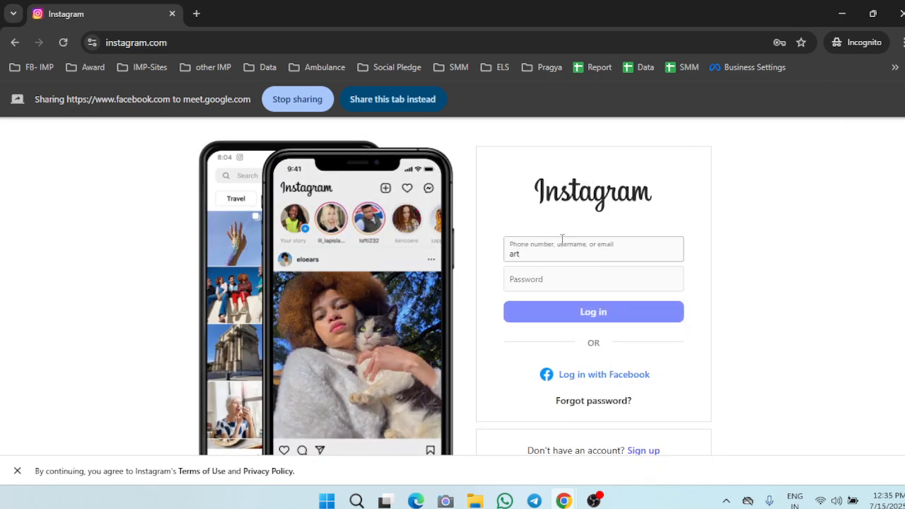
pyautogui.write('expert')
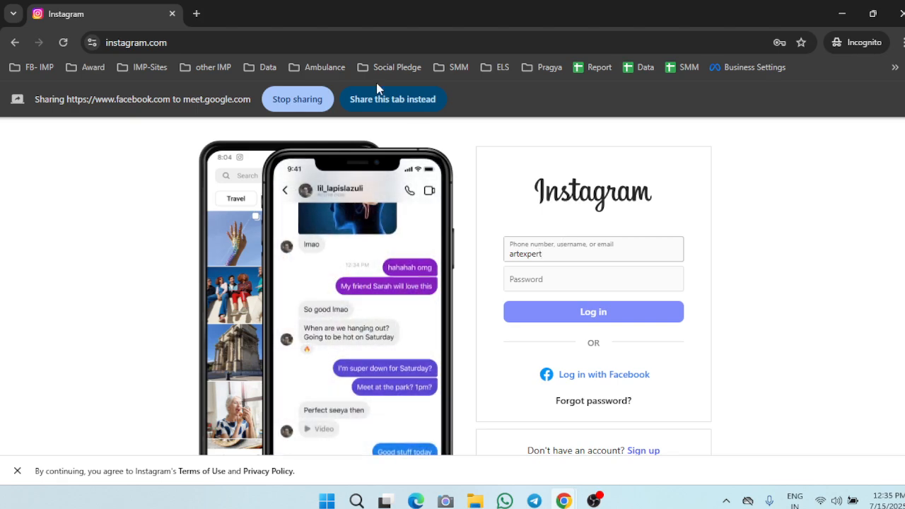
pyautogui.click(374, 97)
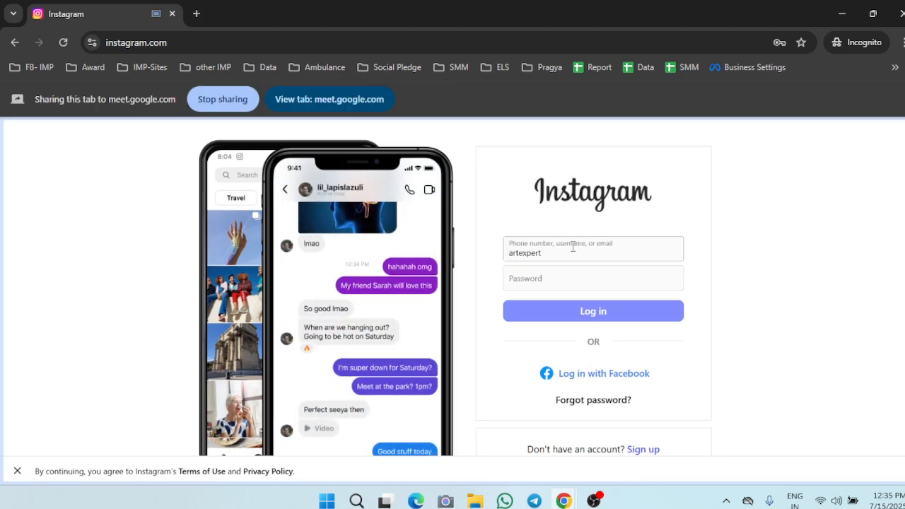
pyautogui.write('india')
pyautogui.press('Tab')
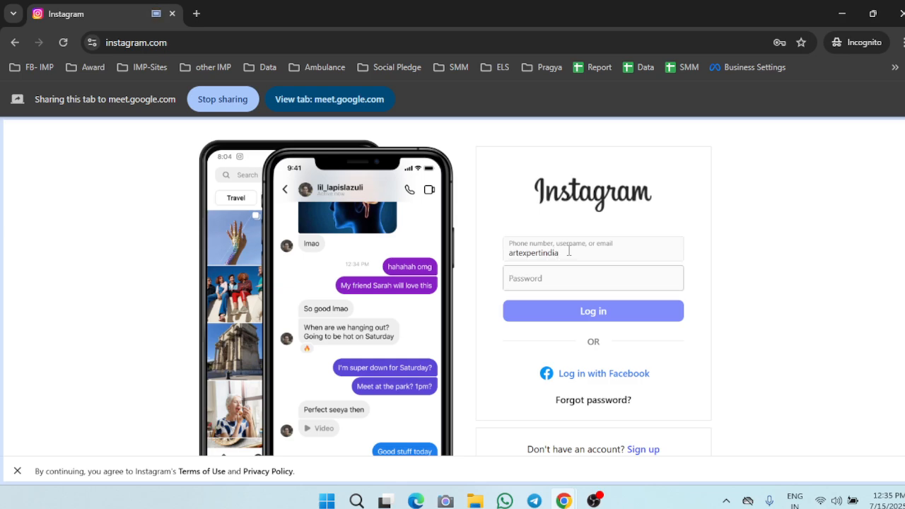
pyautogui.write('•••')
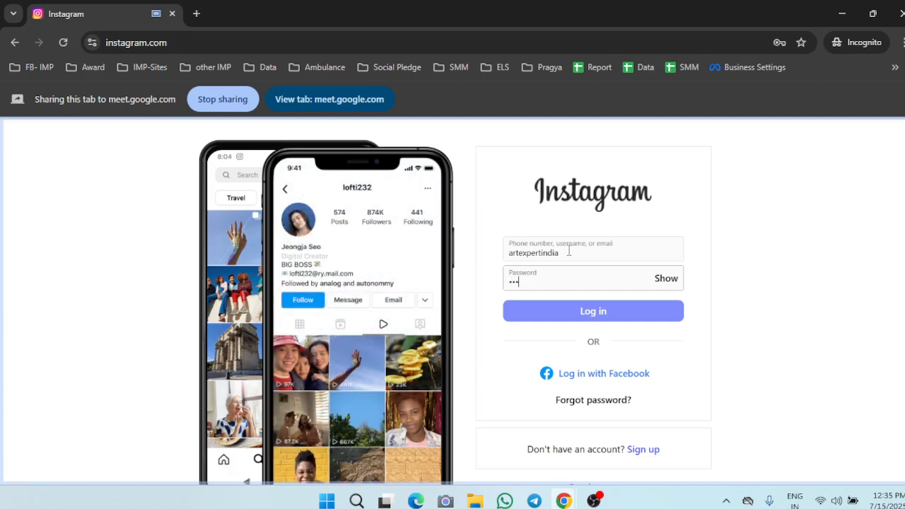
pyautogui.write('•••')
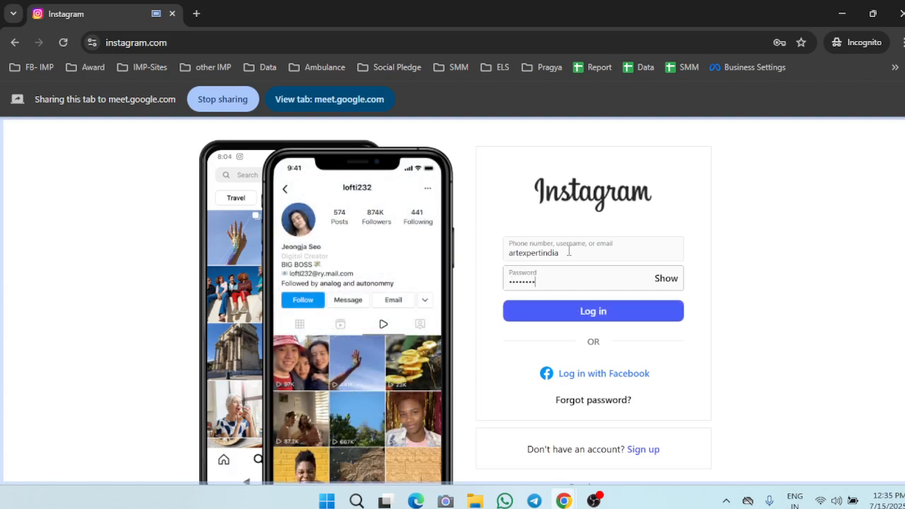
pyautogui.write('•')
pyautogui.press('Return')
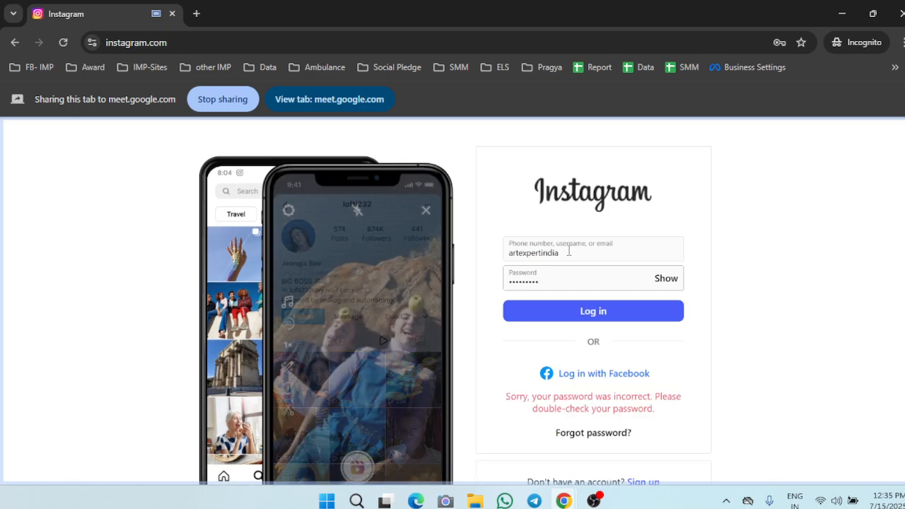
pyautogui.click(569, 251)
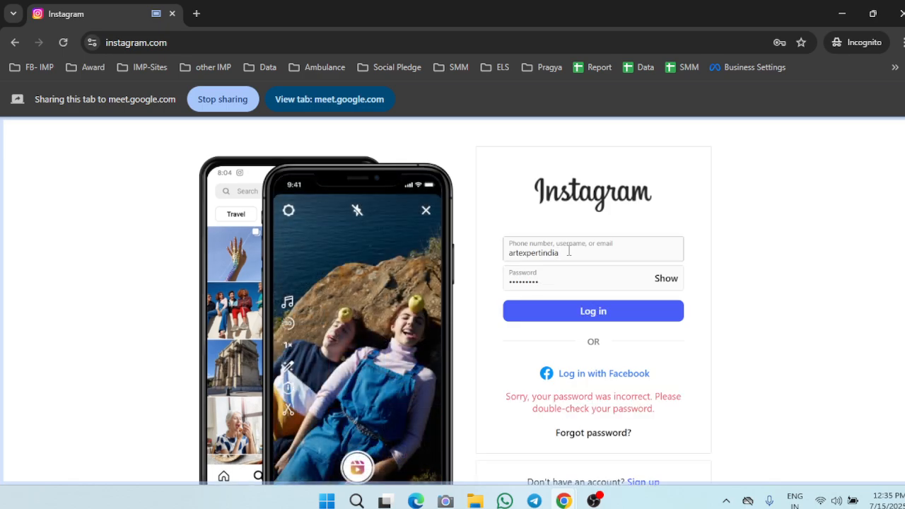
pyautogui.hotkey('alt', 'Tab')
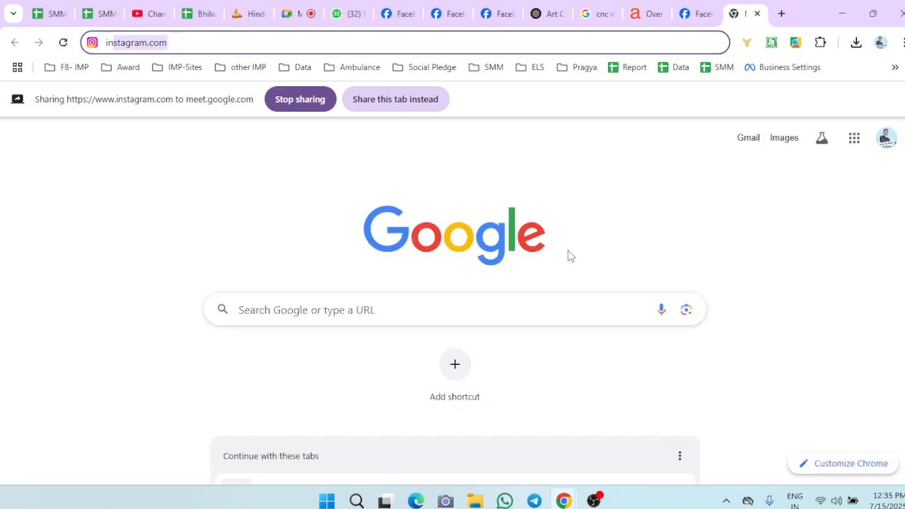
# Step: Open the instagram.com/artexpertindia profile page
pyautogui.write('i')
pyautogui.press('Right')
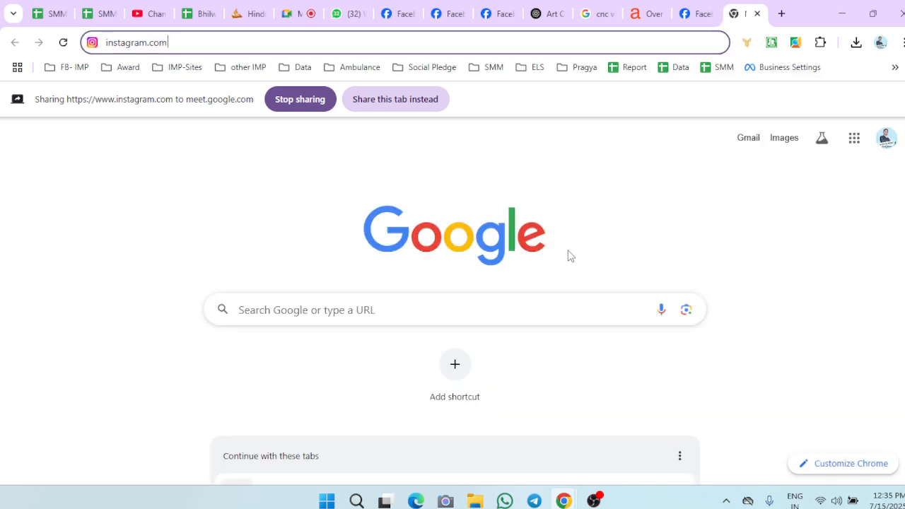
pyautogui.write('/')
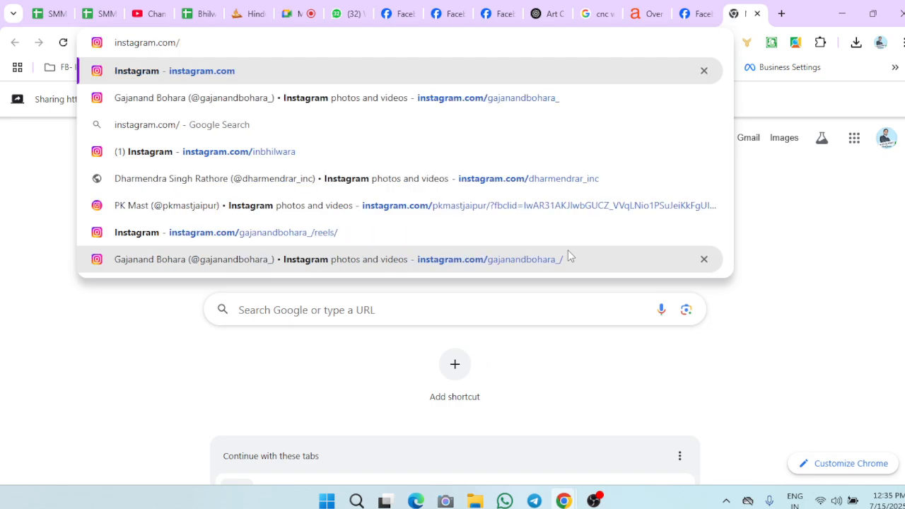
pyautogui.write('artexpe')
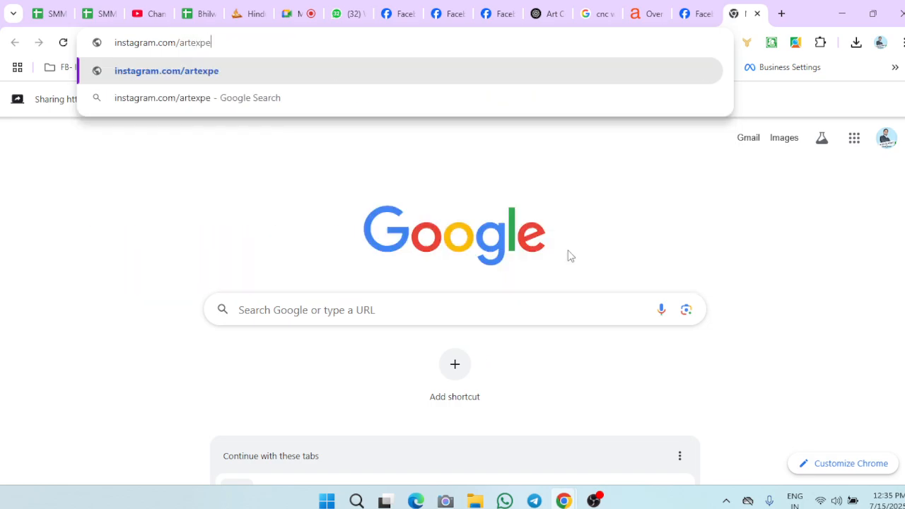
pyautogui.write('r')
pyautogui.write('tindia')
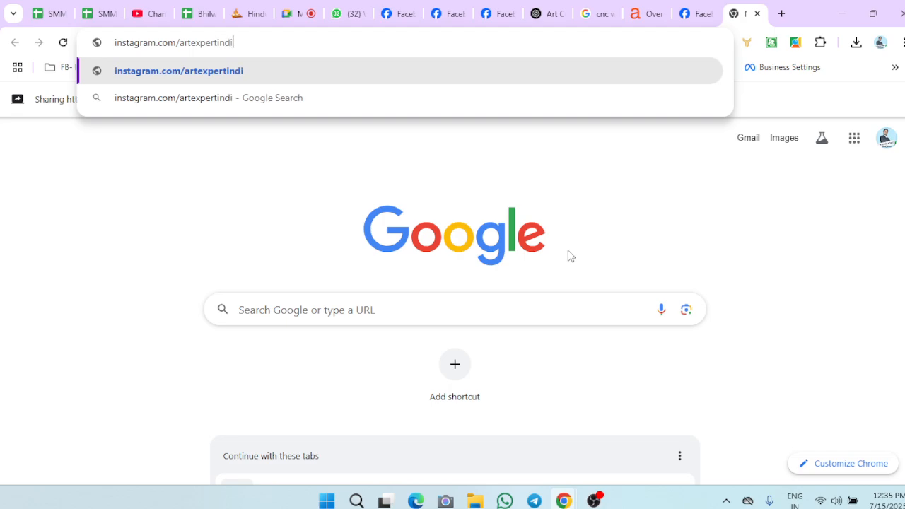
pyautogui.press('Return')
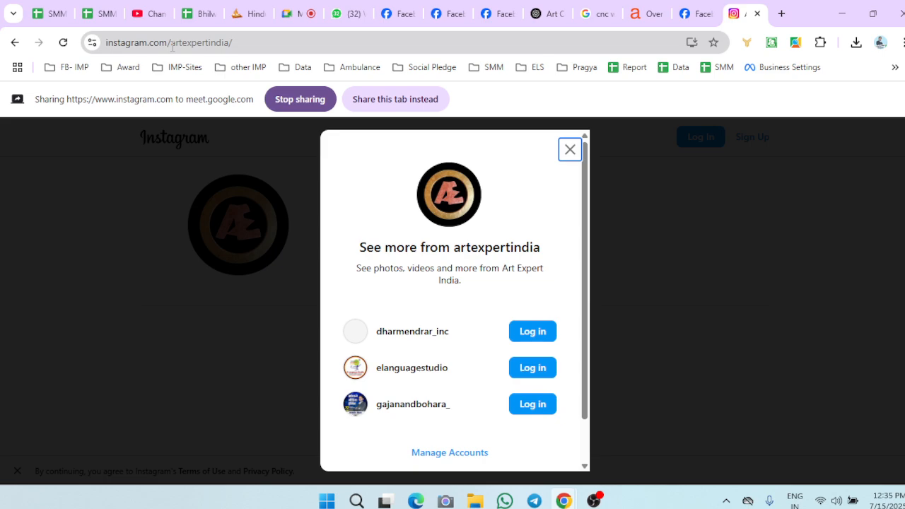
pyautogui.moveTo(171, 44); pyautogui.dragTo(228, 46)
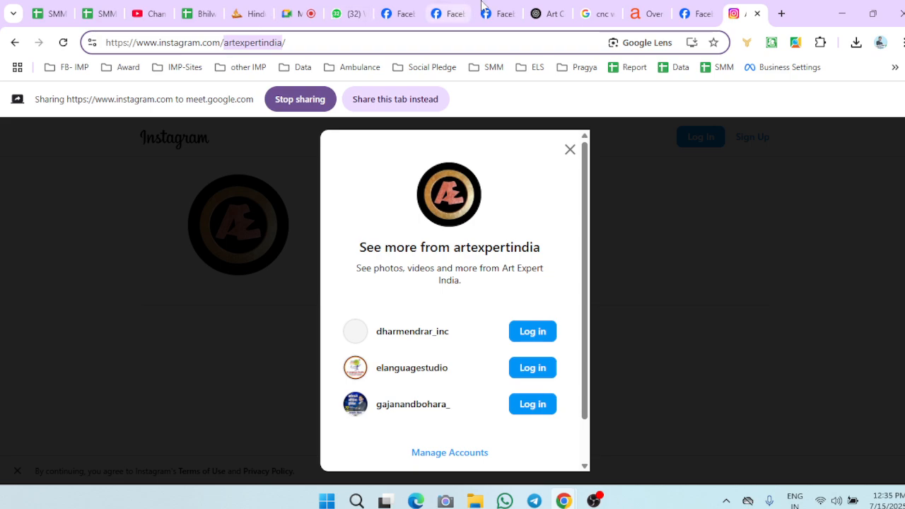
# Step: Close the Facebook photo, Instagram, artnet and image search tabs, returning to Facebook settings
pyautogui.click(697, 14)
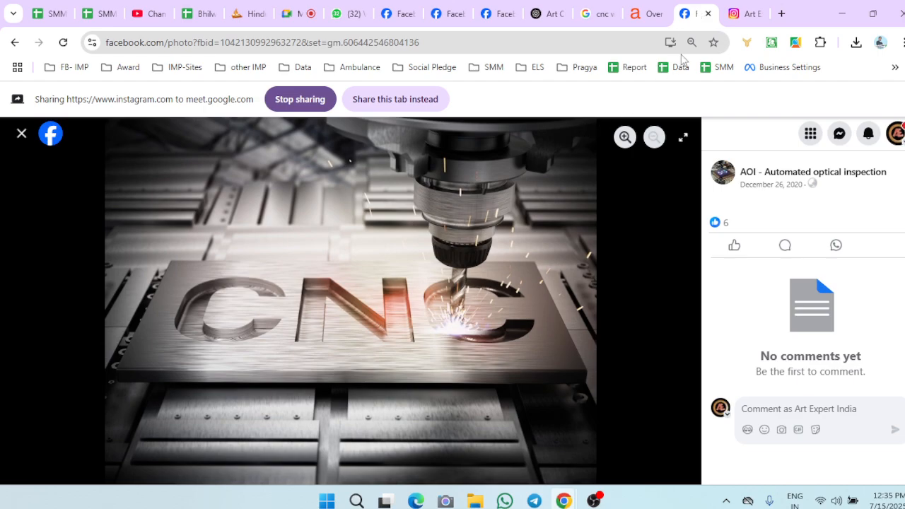
pyautogui.click(708, 15)
pyautogui.click(708, 15)
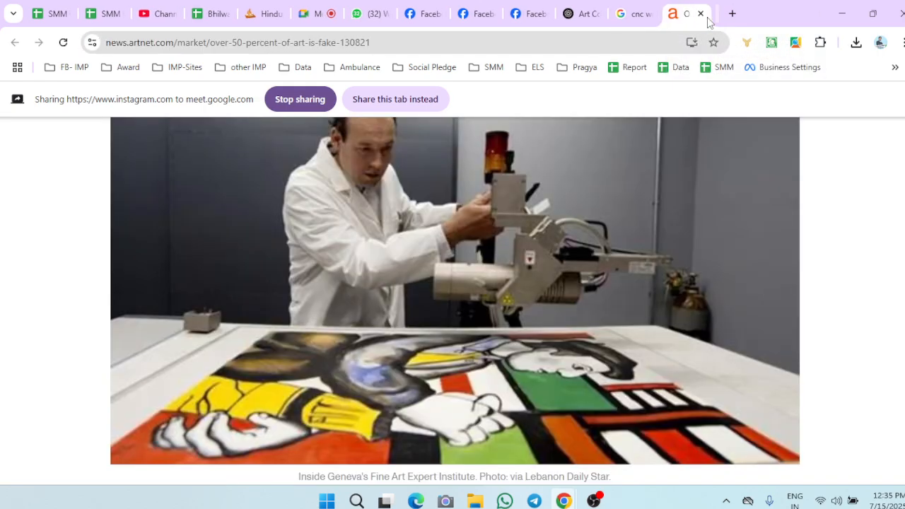
pyautogui.click(708, 15)
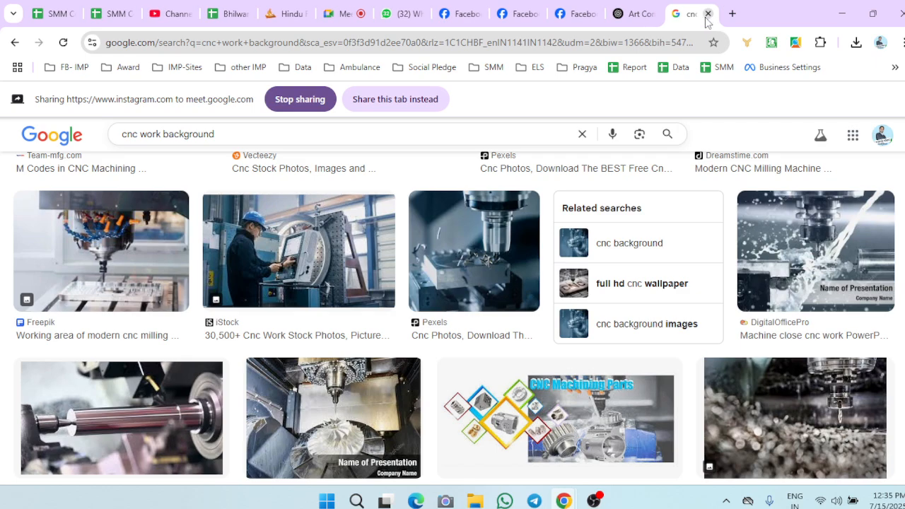
pyautogui.click(707, 14)
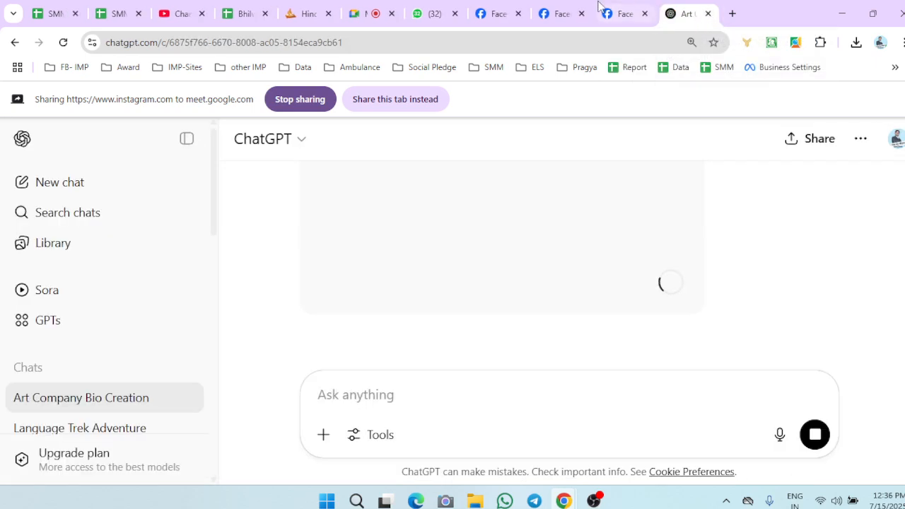
pyautogui.click(557, 15)
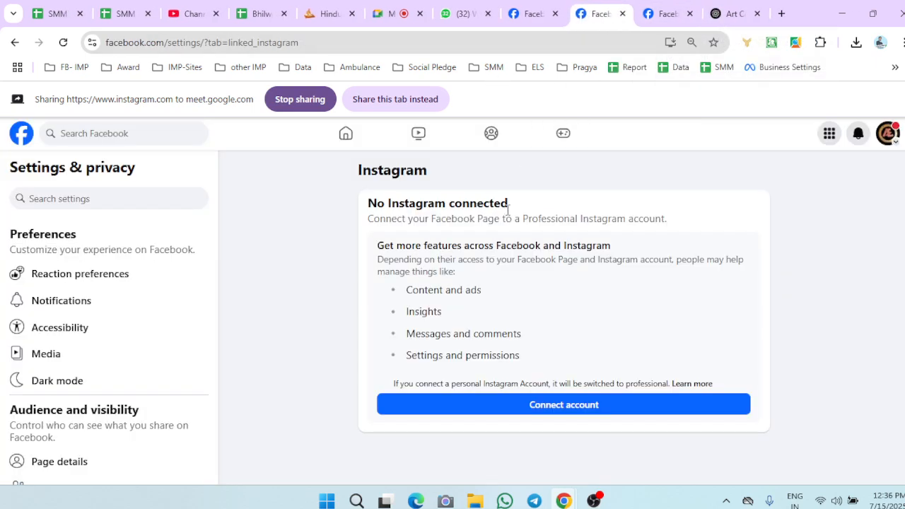
# Step: Close the incognito Instagram window and bring the Instagram login popup forward
pyautogui.hotkey('alt', 'Tab')
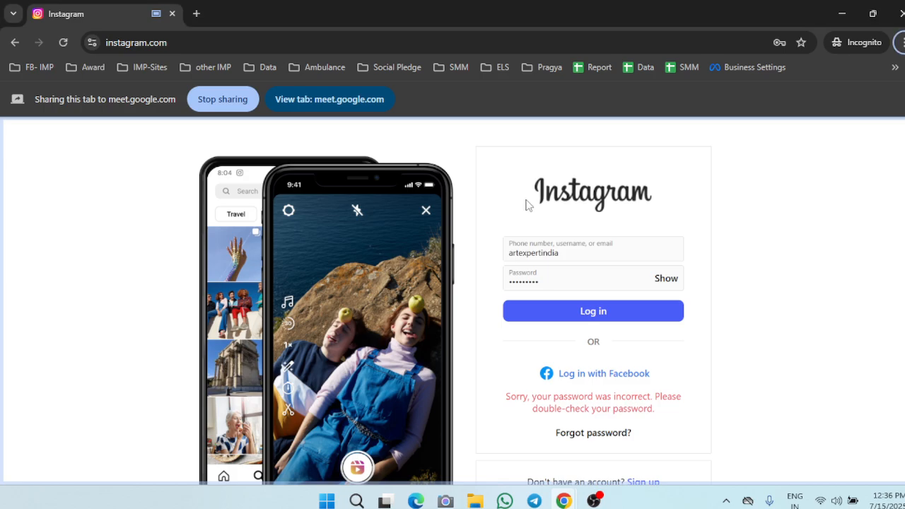
pyautogui.click(897, 13)
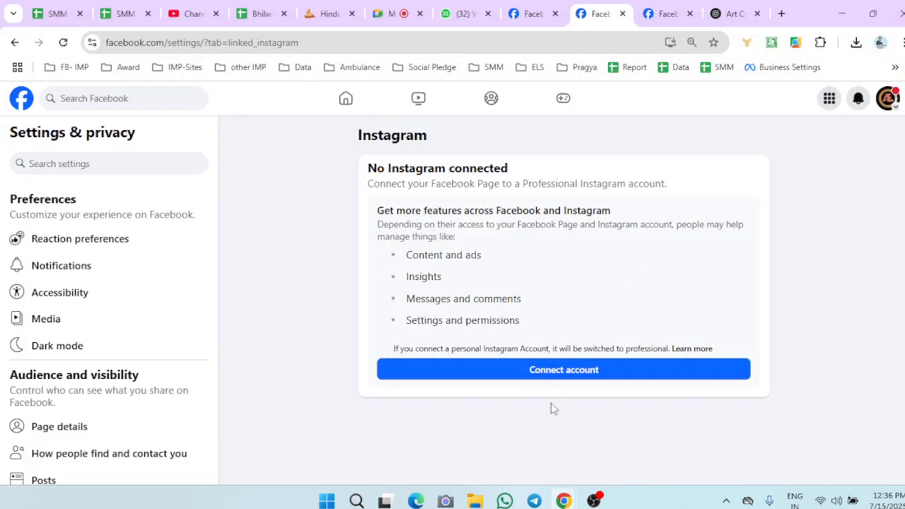
pyautogui.moveTo(562, 501)
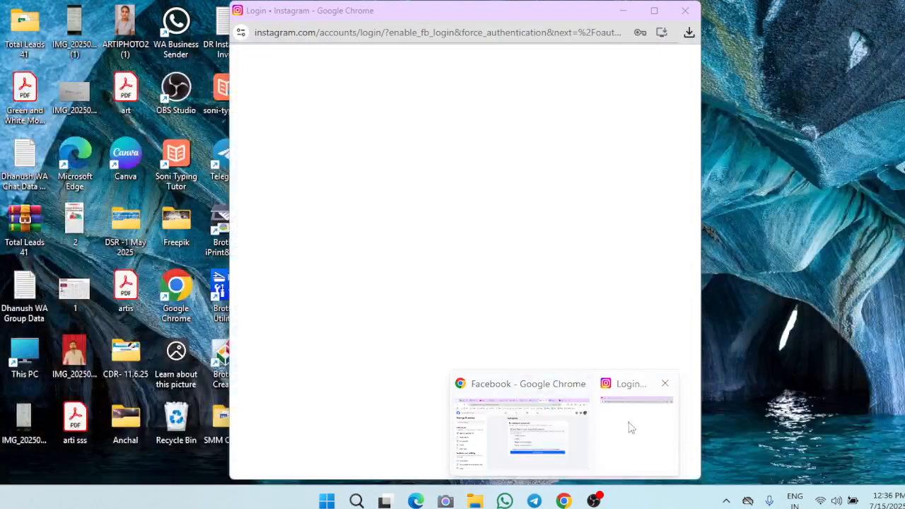
pyautogui.click(628, 427)
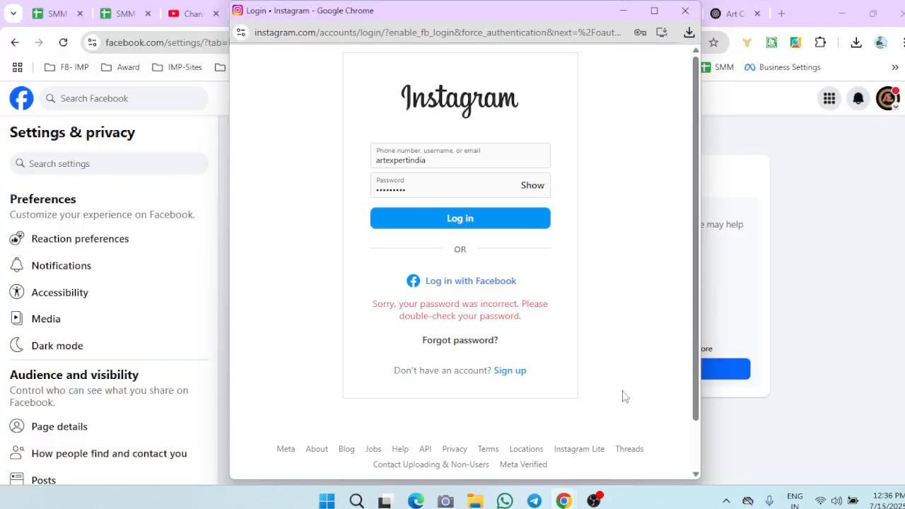
# Step: Retype the Instagram password and retry, then close the popup and choose Connect account
pyautogui.click(445, 185)
pyautogui.hotkey('ctrl', 'a')
pyautogui.press('BackSpace')
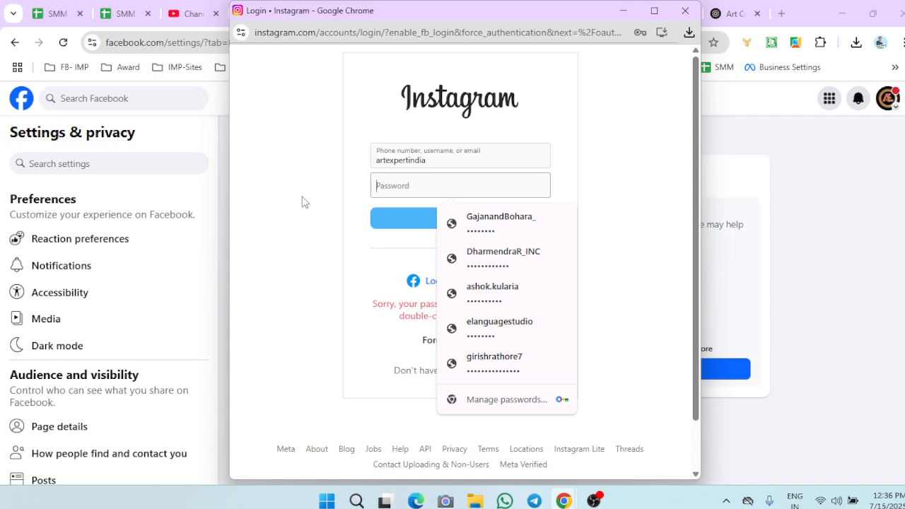
pyautogui.press('BackSpace')
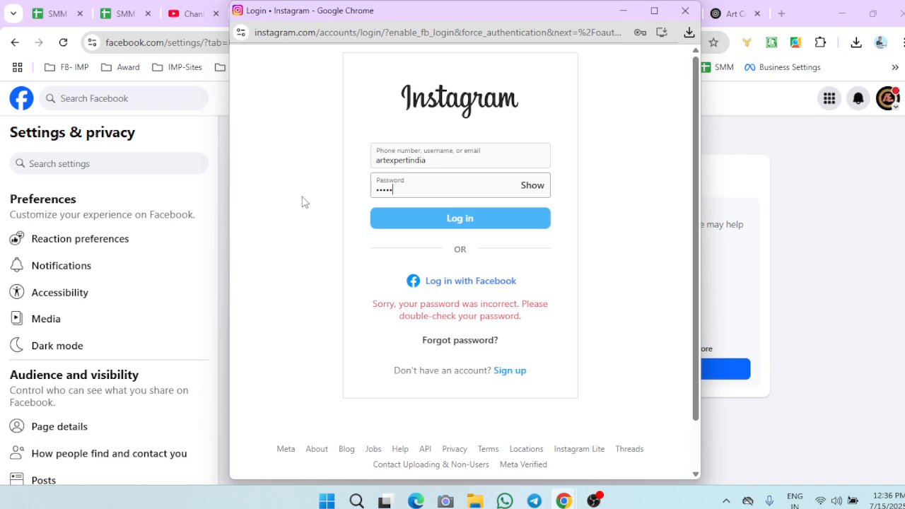
pyautogui.press('Return')
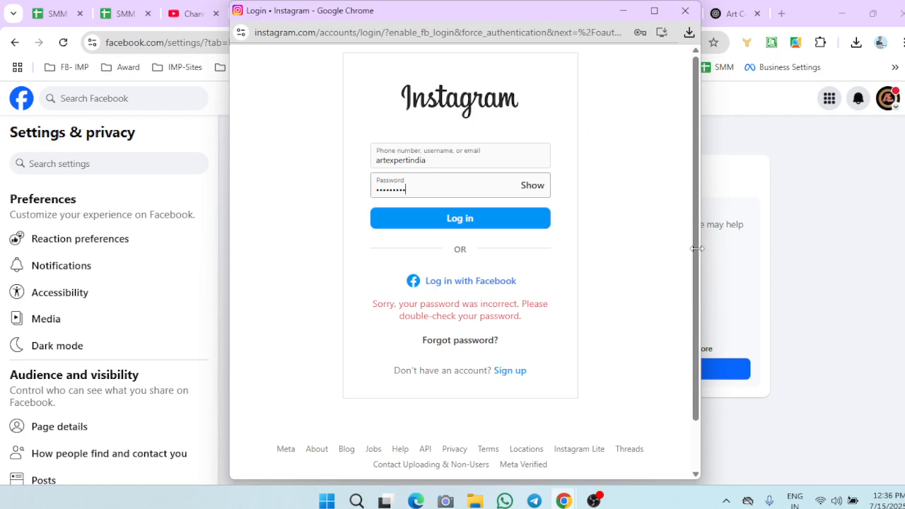
pyautogui.click(683, 10)
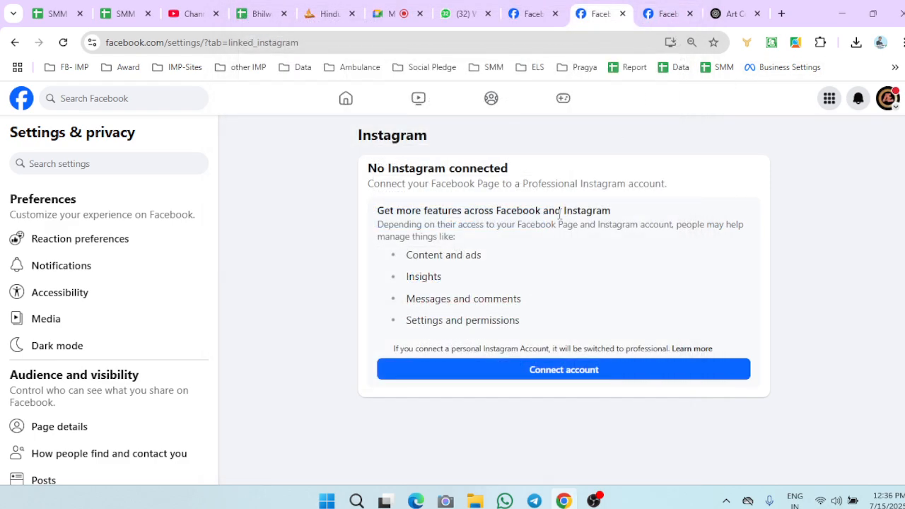
pyautogui.click(492, 370)
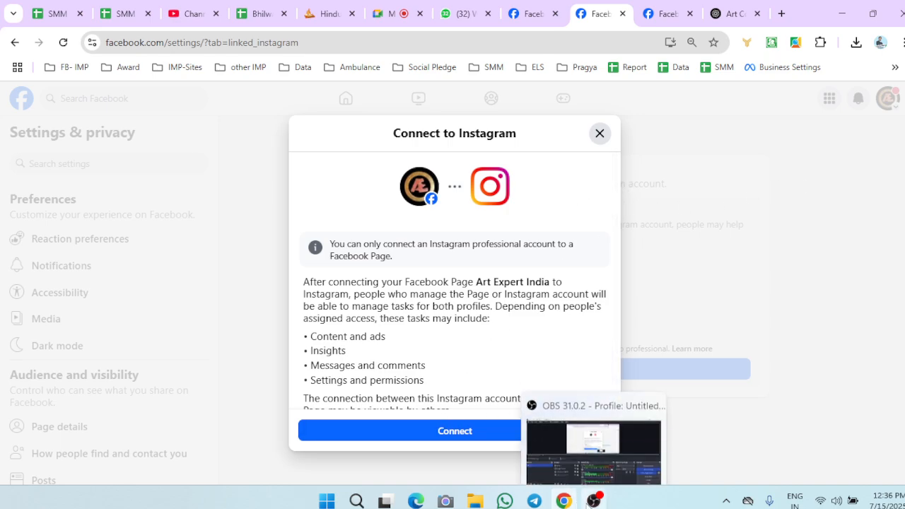
# Step: Present the Facebook Chrome tab in the Google Meet call
pyautogui.click(592, 500)
pyautogui.click(592, 500)
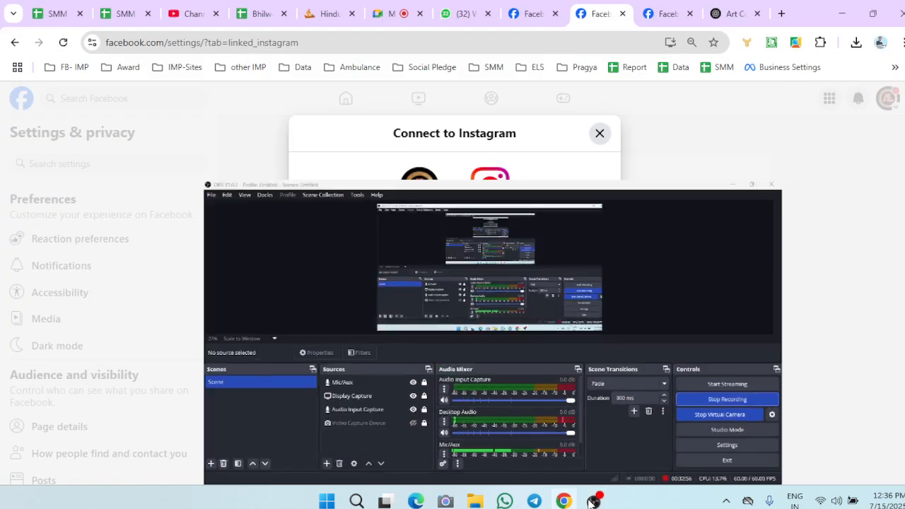
pyautogui.click(385, 14)
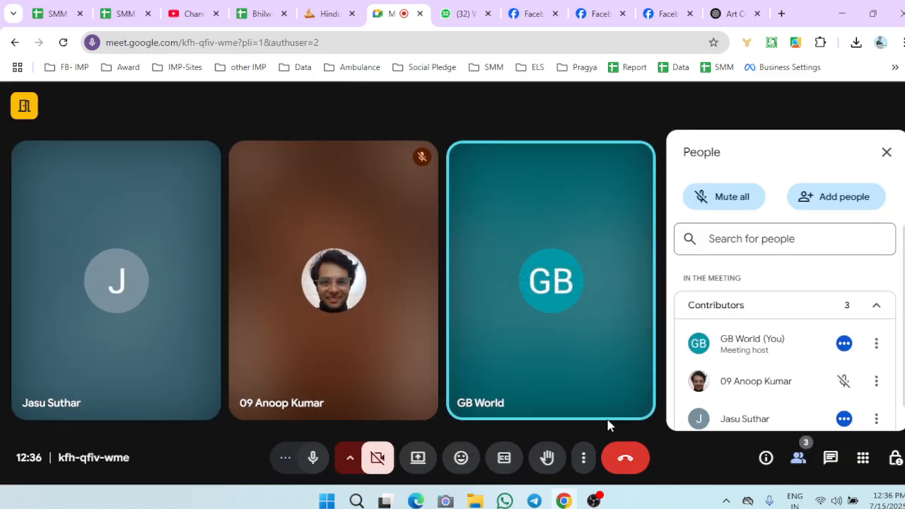
pyautogui.click(417, 458)
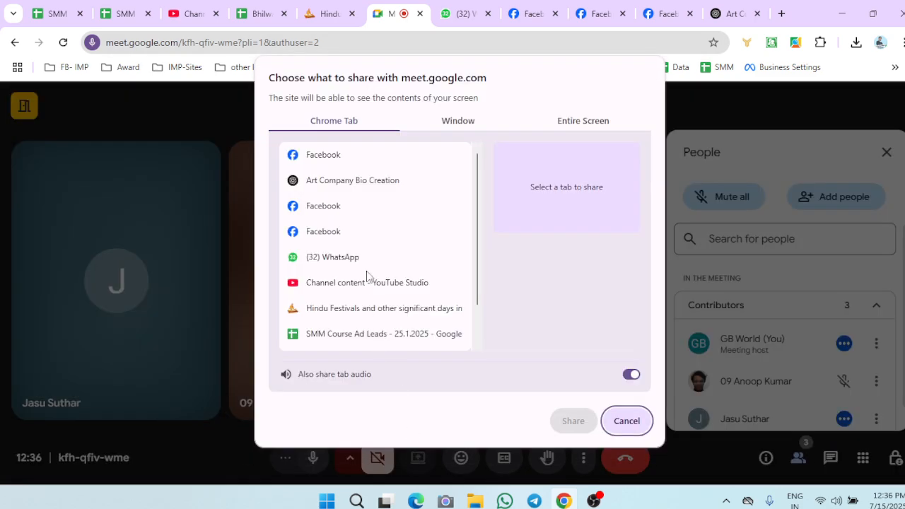
pyautogui.click(334, 159)
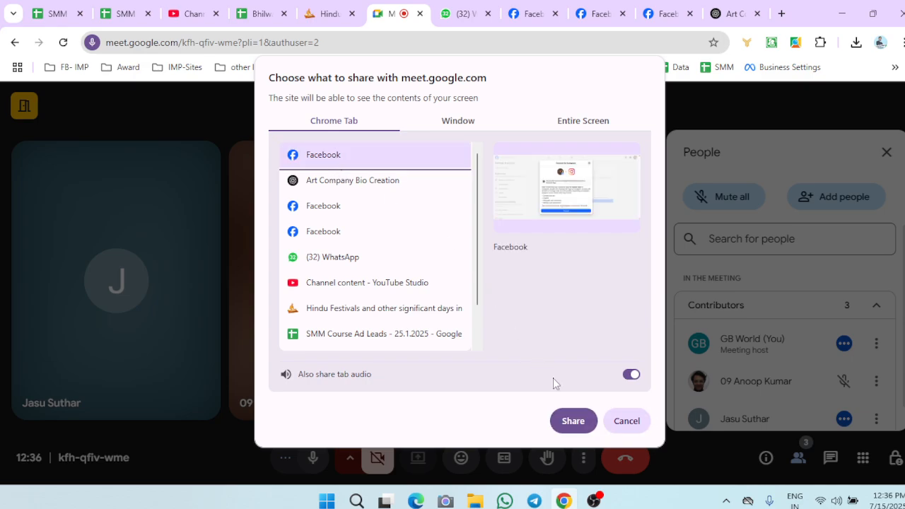
pyautogui.click(572, 421)
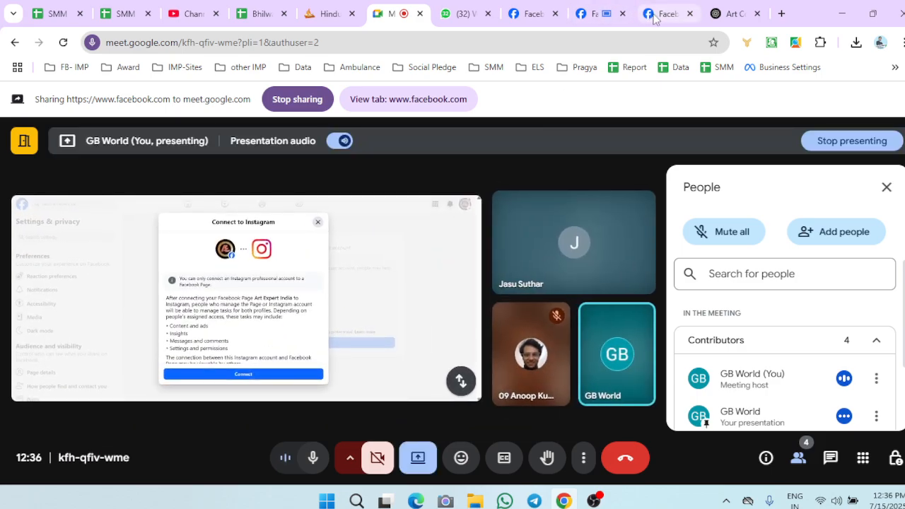
# Step: Close the Page setup progress tab and return to the Connect to Instagram tab
pyautogui.click(661, 16)
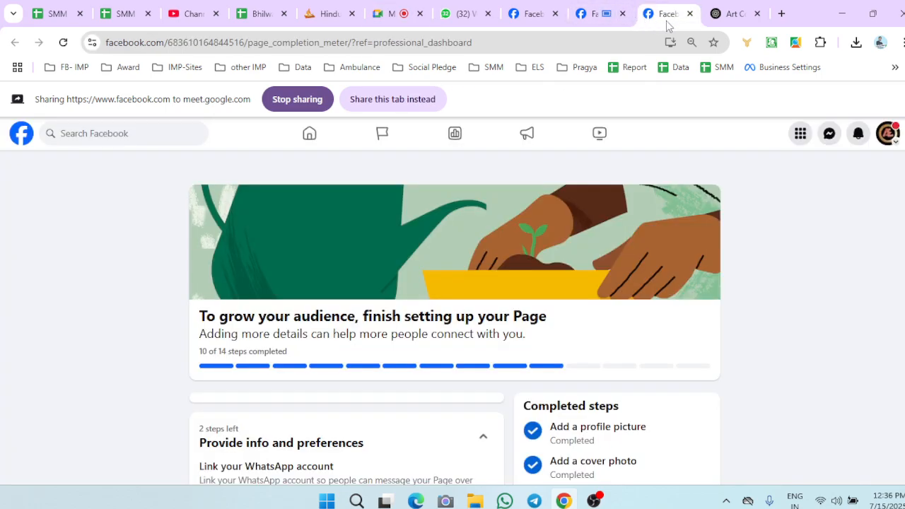
pyautogui.click(689, 14)
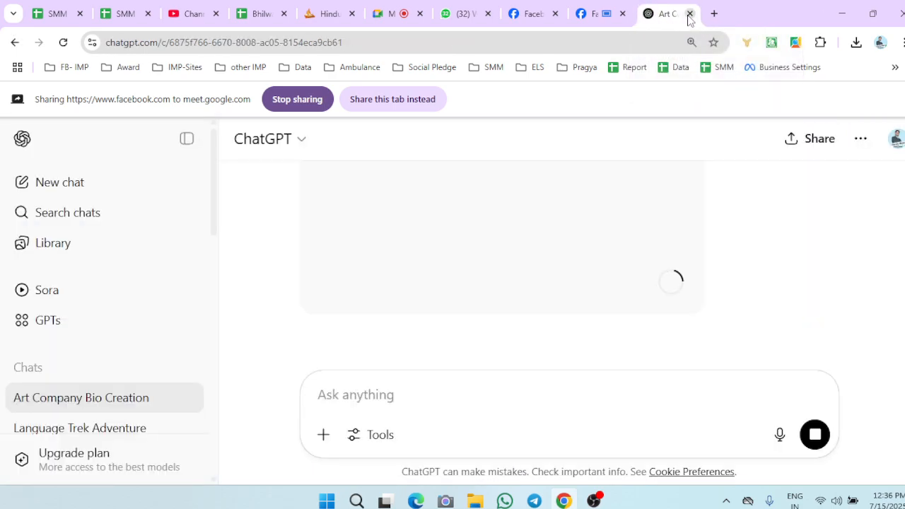
pyautogui.click(594, 16)
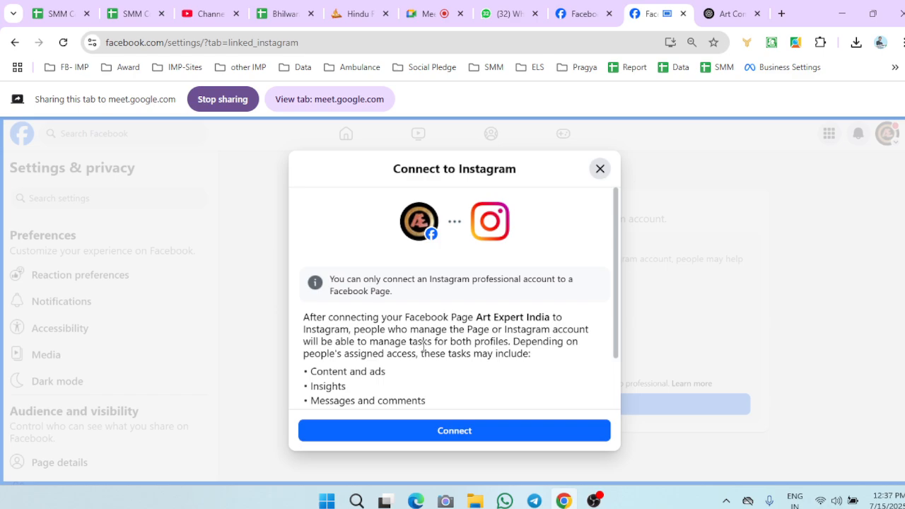
# Step: Restart the Instagram connection from Linked accounts, keeping Inbox access to Instagram messages on
pyautogui.click(598, 169)
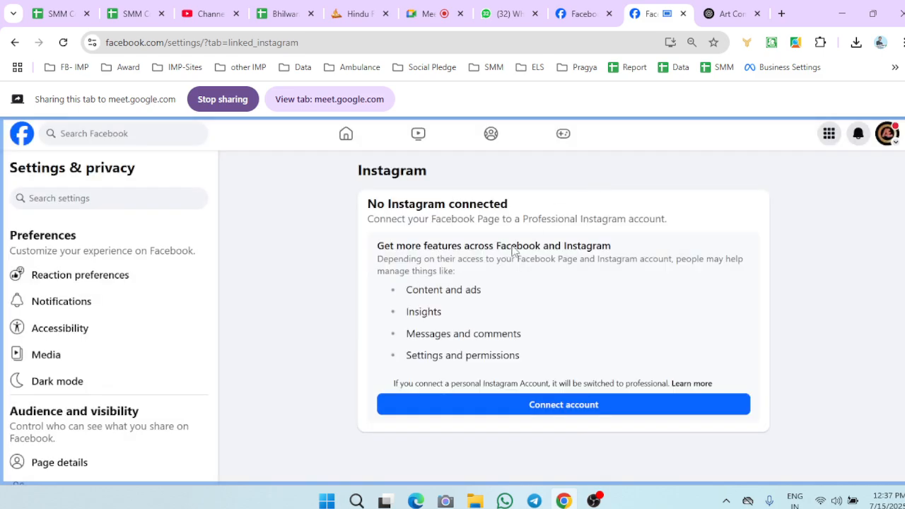
pyautogui.click(12, 44)
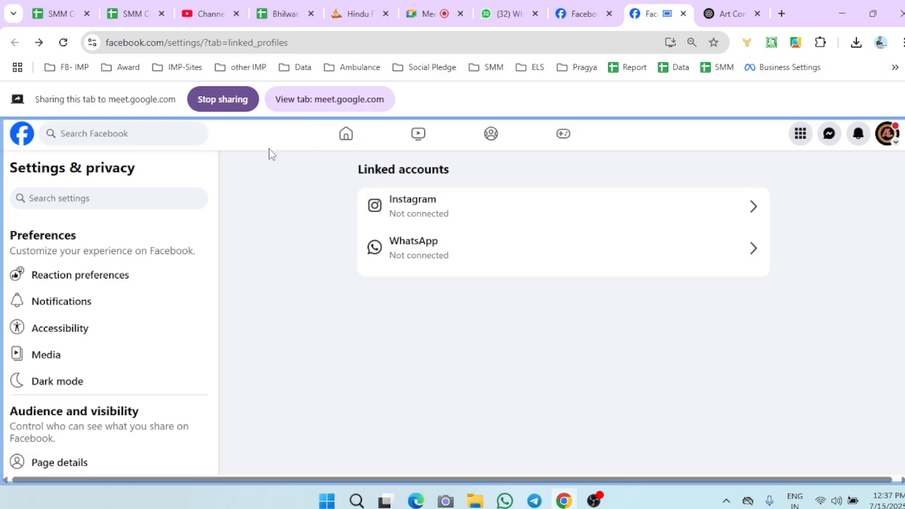
pyautogui.click(425, 220)
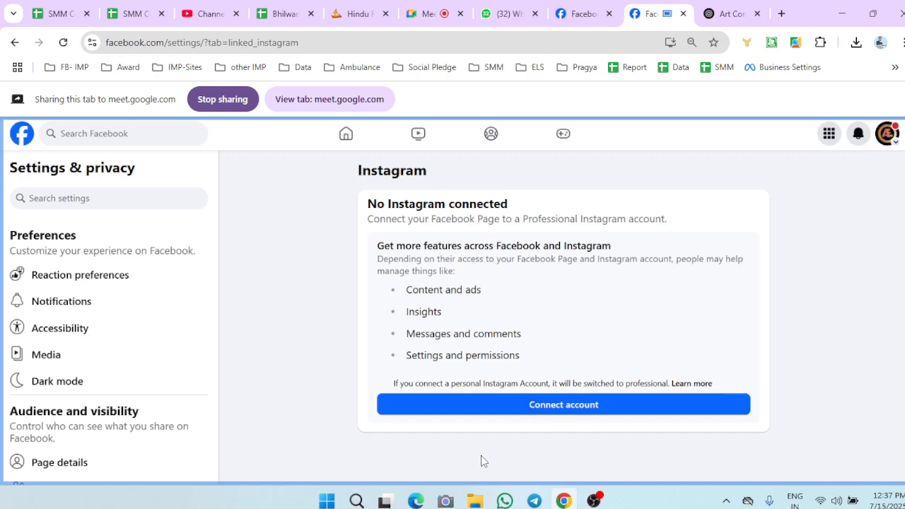
pyautogui.click(490, 410)
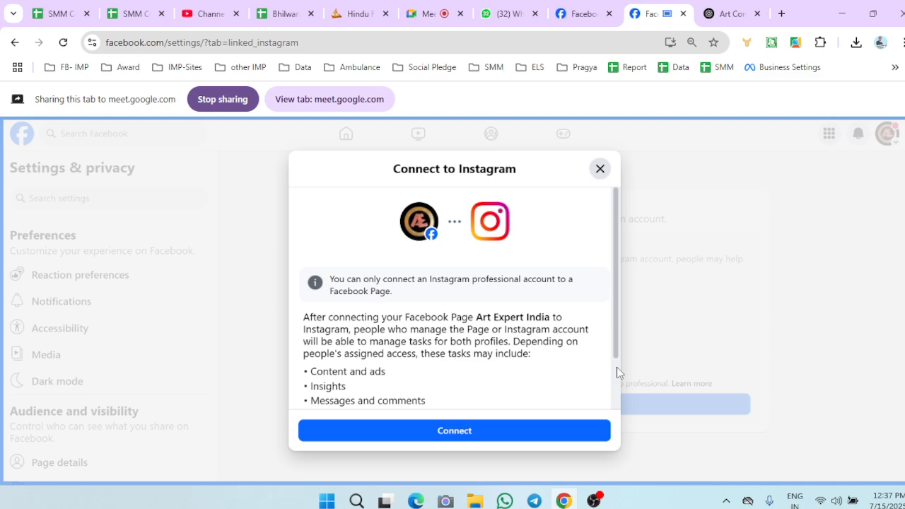
pyautogui.scroll(-2, 617, 367)
pyautogui.click(474, 434)
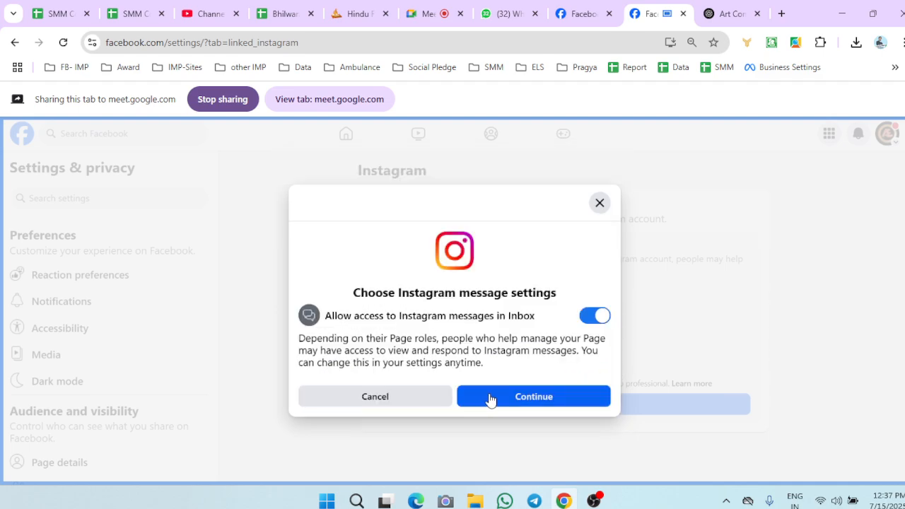
pyautogui.click(489, 399)
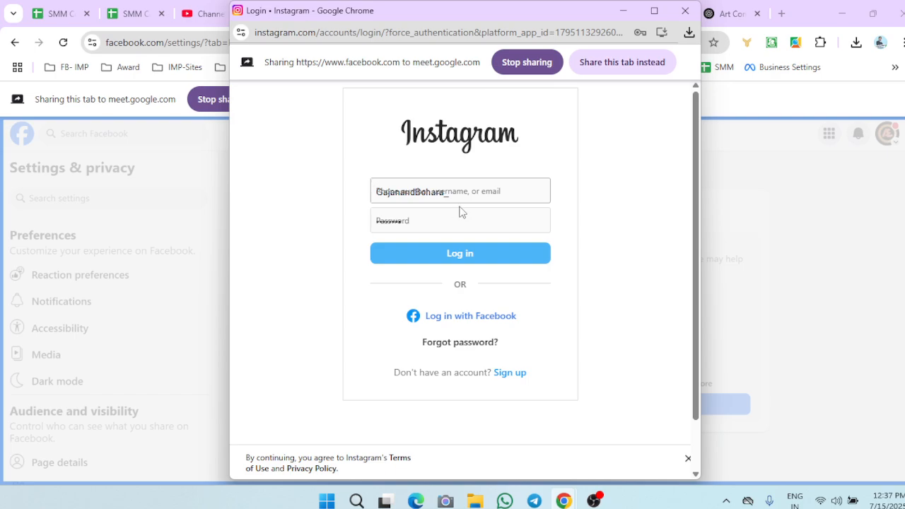
# Step: Log in to the Instagram popup with username starting 'art' and the account password
pyautogui.click(459, 207)
pyautogui.hotkey('ctrl', 'a')
pyautogui.write('art')
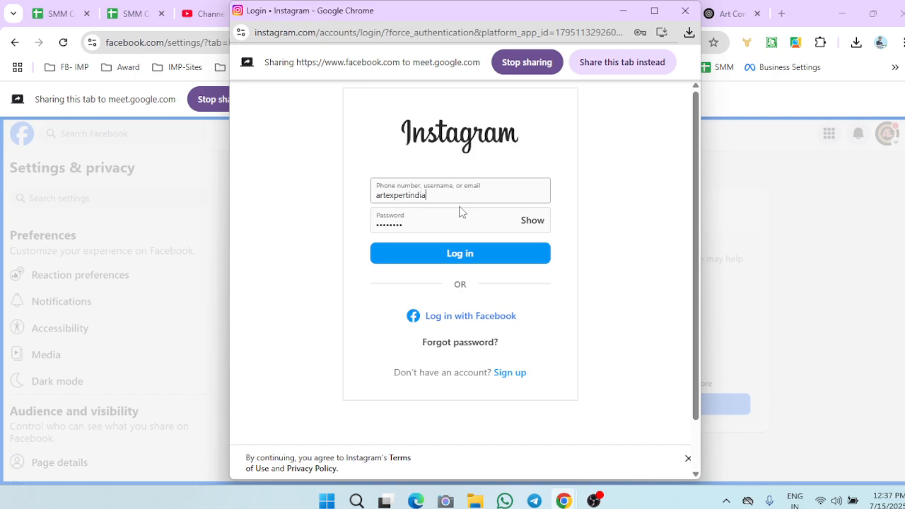
pyautogui.press('Tab')
pyautogui.write('•')
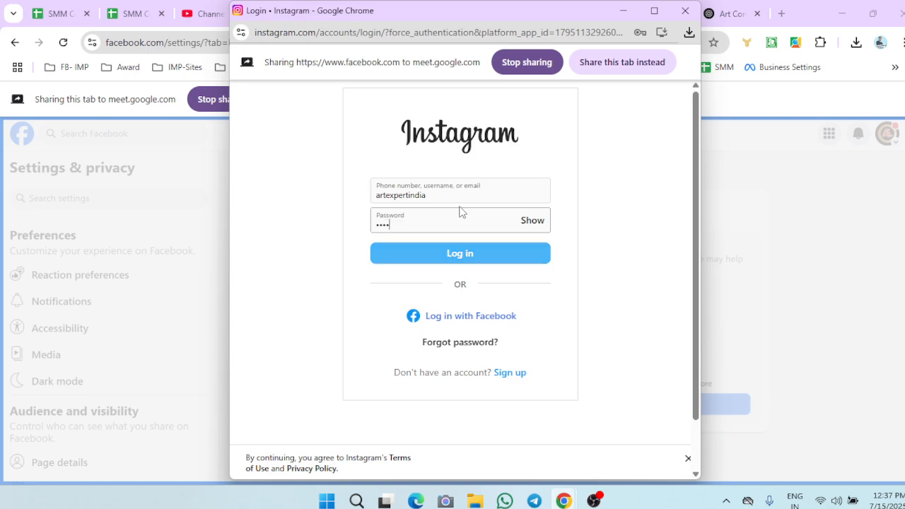
pyautogui.write('••••••')
pyautogui.press('Return')
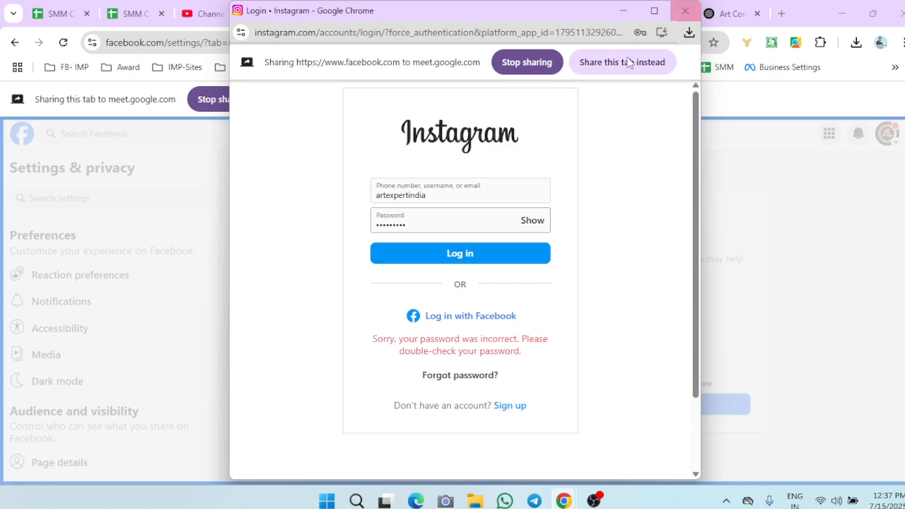
# Step: Move the rejected login window aside and cancel Facebook's Instagram message settings dialog
pyautogui.click(601, 63)
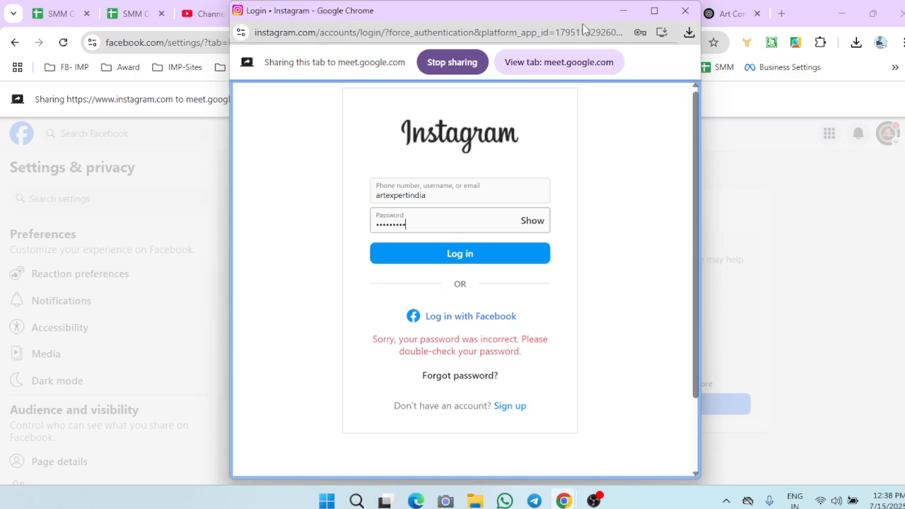
pyautogui.moveTo(521, 14); pyautogui.dragTo(630, 155)
pyautogui.click(398, 99)
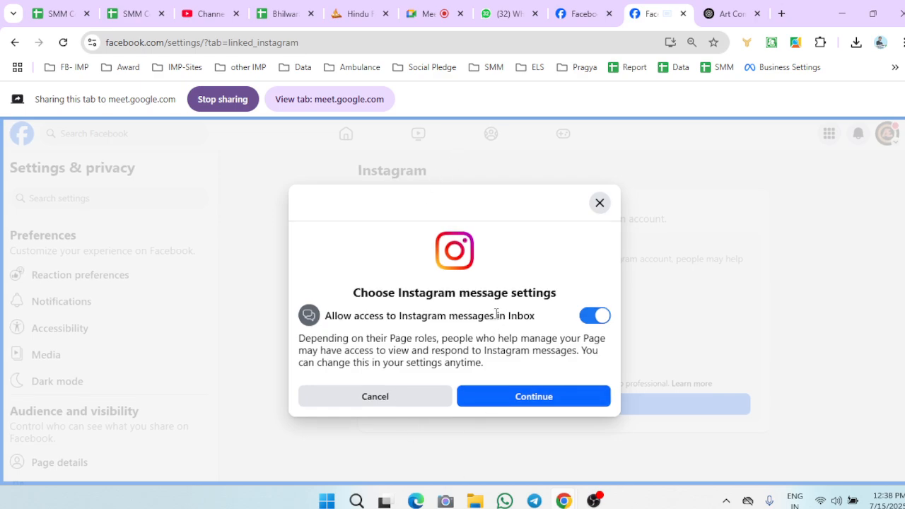
pyautogui.click(599, 204)
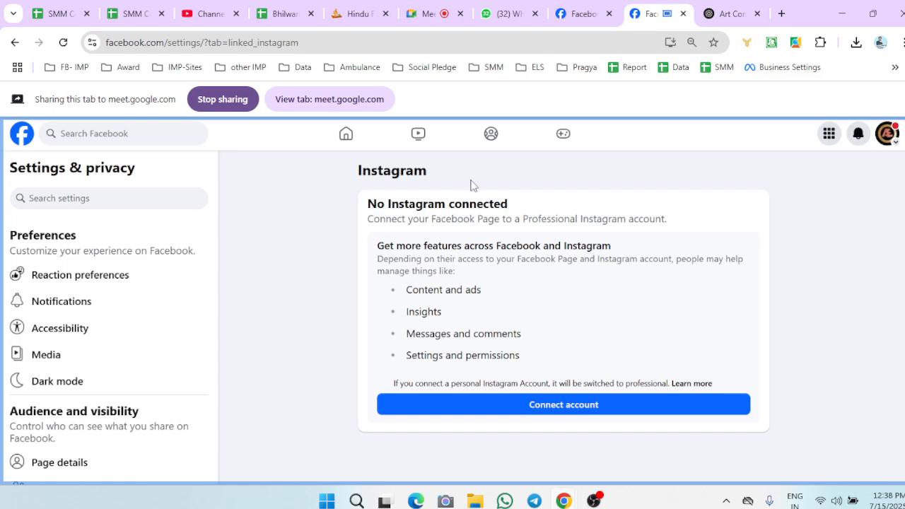
# Step: Return from Linked accounts and choose Page setup in the Settings & privacy sidebar
pyautogui.click(14, 44)
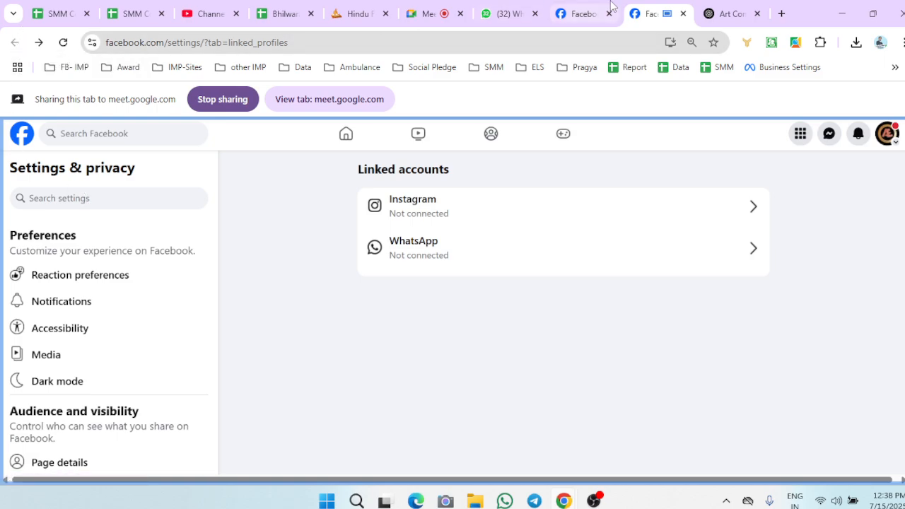
pyautogui.click(574, 14)
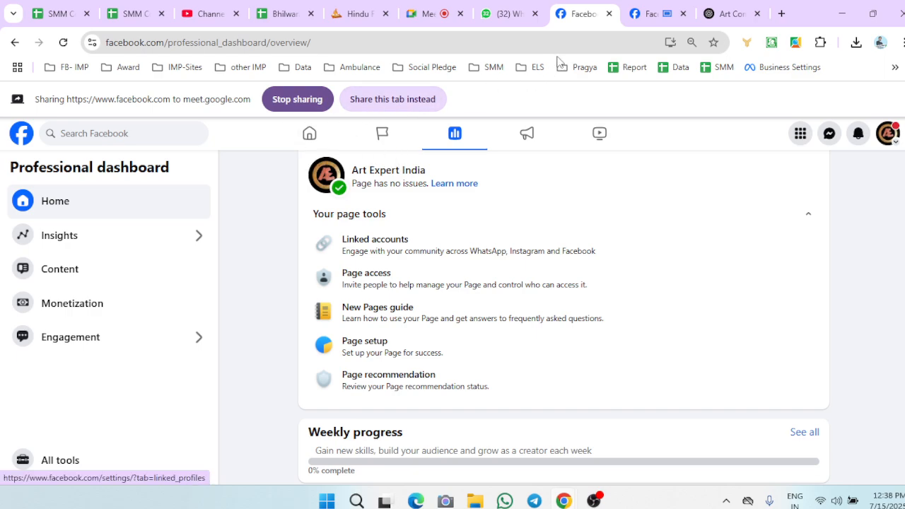
pyautogui.click(644, 14)
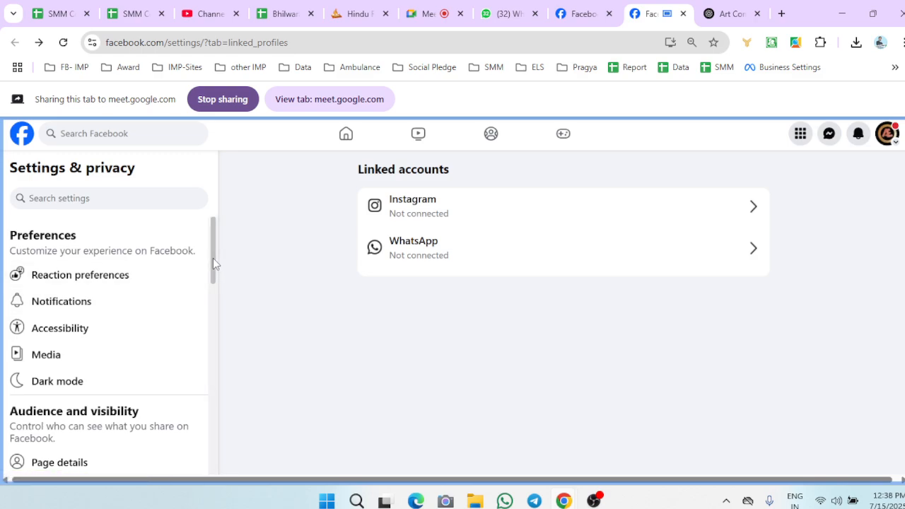
pyautogui.moveTo(213, 258); pyautogui.dragTo(211, 296)
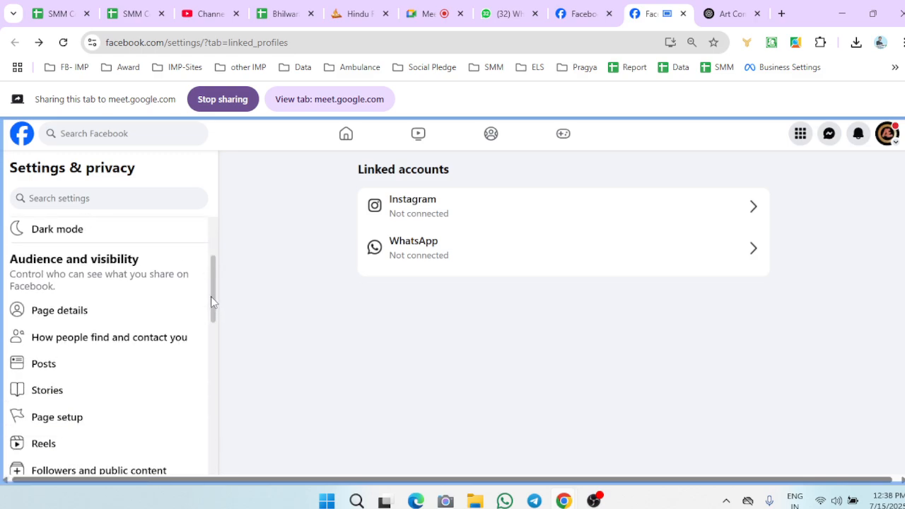
pyautogui.click(85, 316)
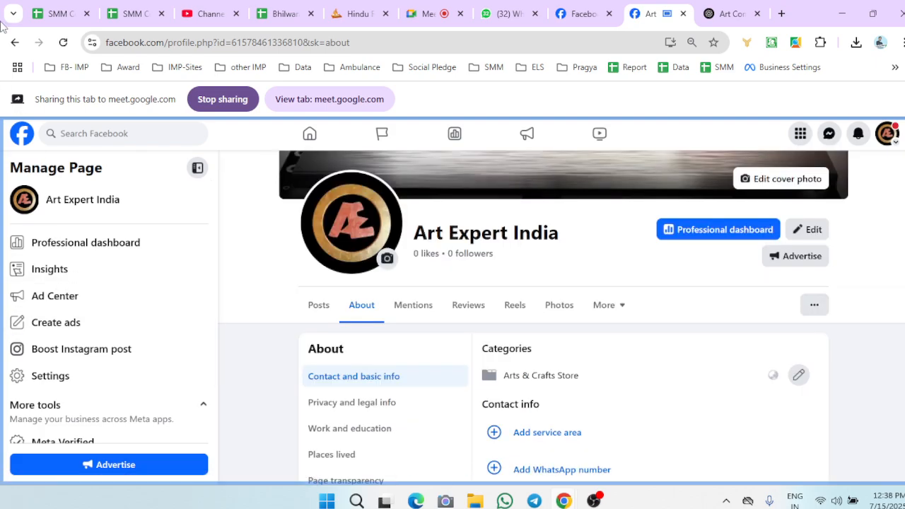
pyautogui.click(16, 44)
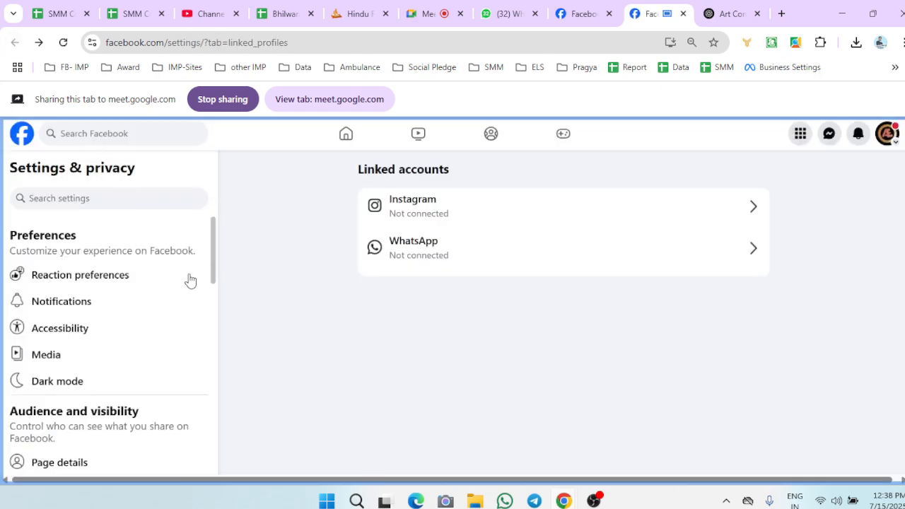
pyautogui.moveTo(211, 252); pyautogui.dragTo(219, 318)
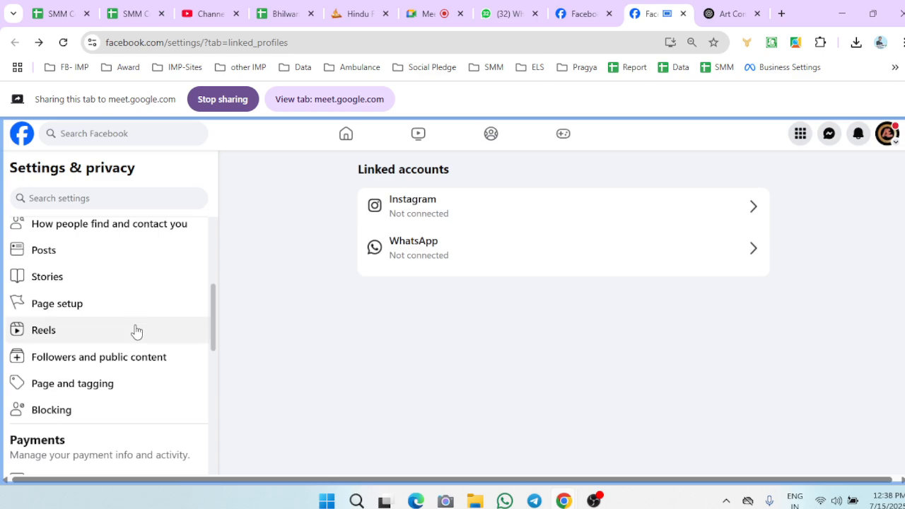
pyautogui.click(78, 309)
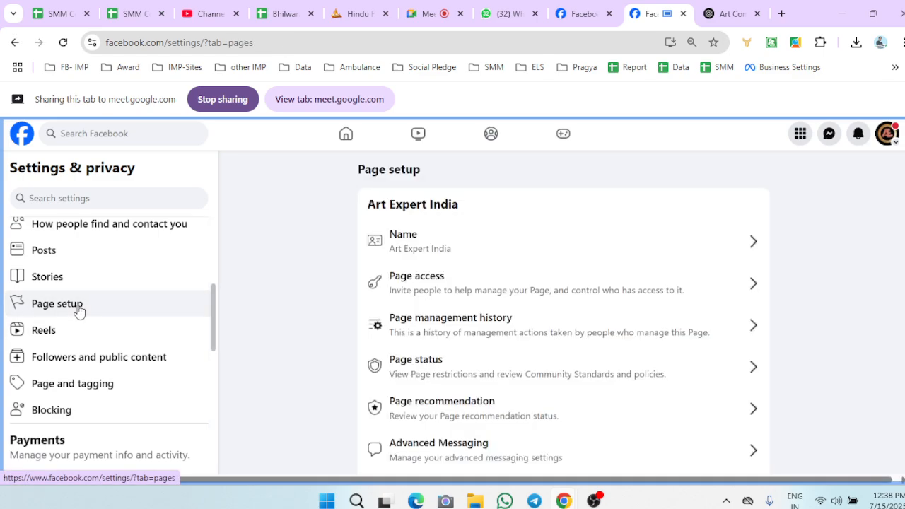
# Step: Open Page access and start adding someone with Facebook access
pyautogui.click(501, 286)
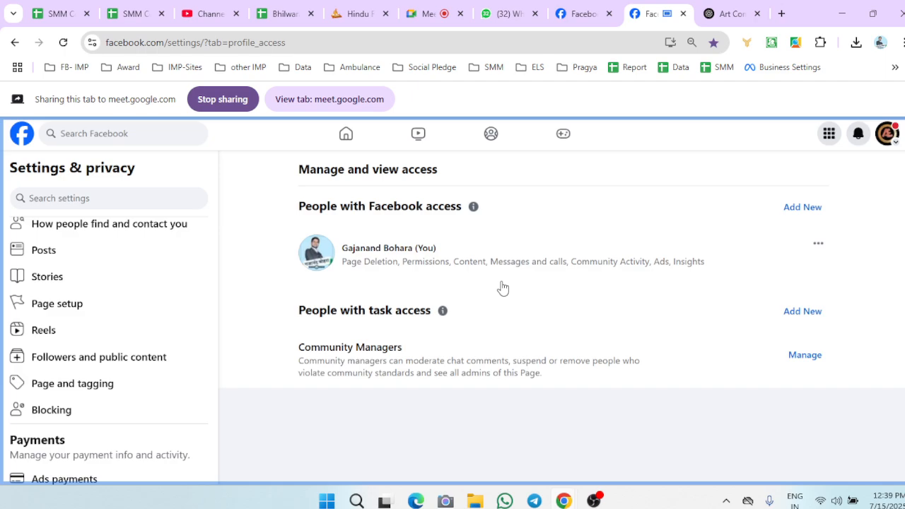
pyautogui.click(813, 209)
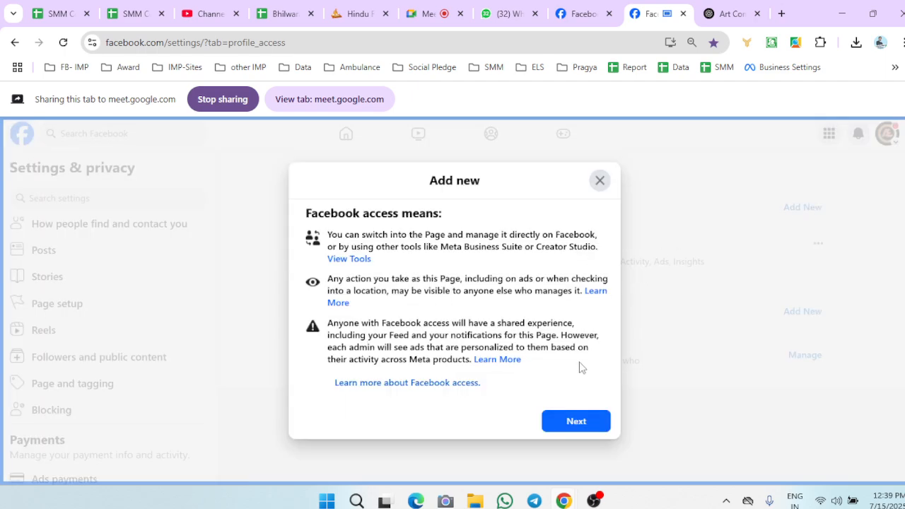
pyautogui.click(571, 422)
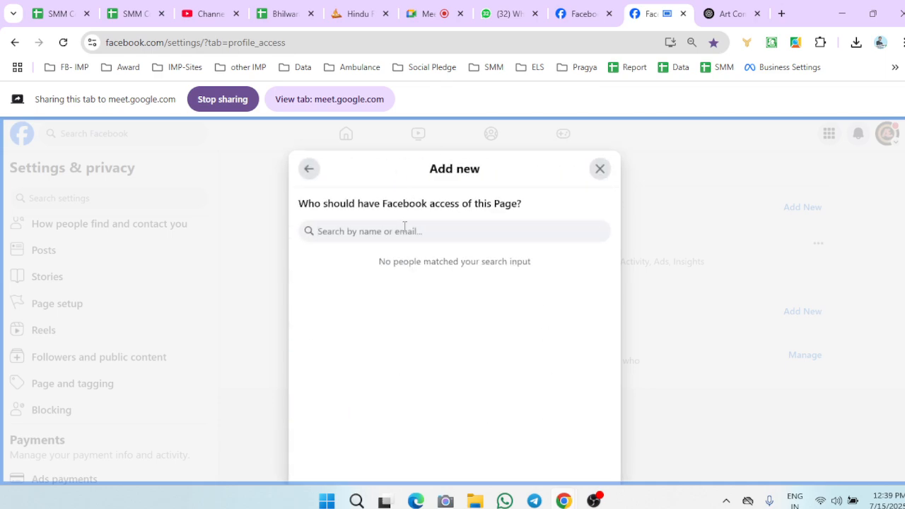
# Step: Search for a person, review their proposed permissions, then close without granting access
pyautogui.write('jas')
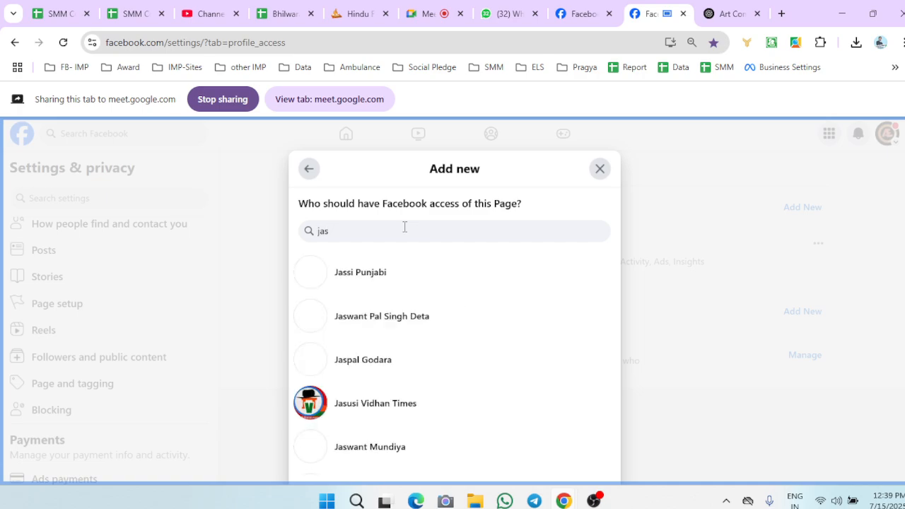
pyautogui.press('BackSpace')
pyautogui.press('BackSpace')
pyautogui.press('BackSpace')
pyautogui.write('anoo')
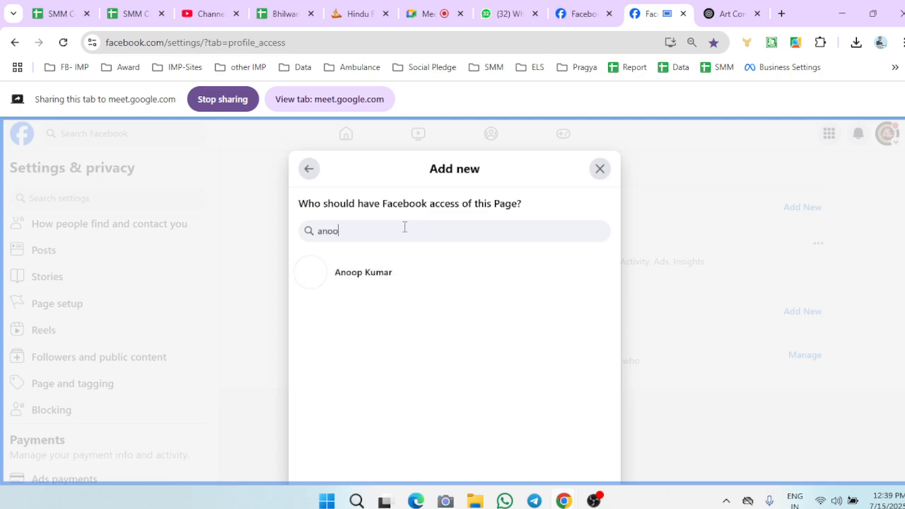
pyautogui.click(364, 276)
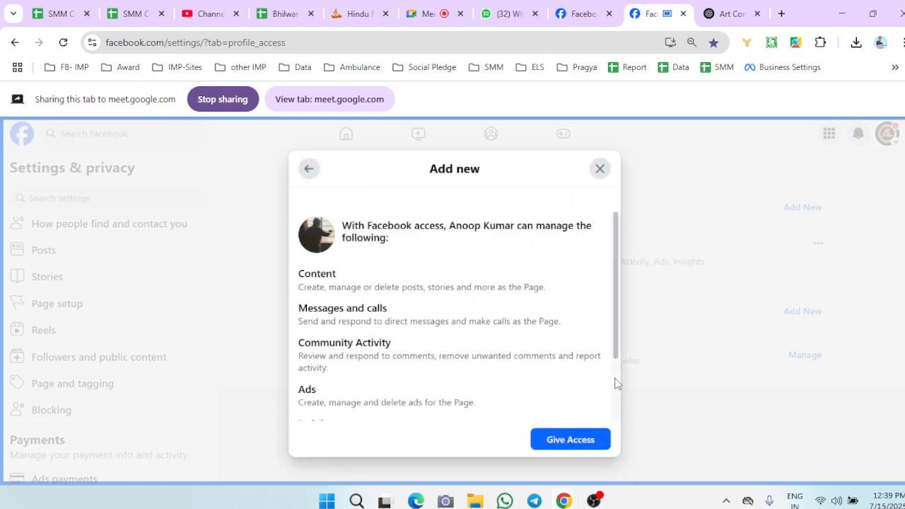
pyautogui.scroll(-2, 616, 384)
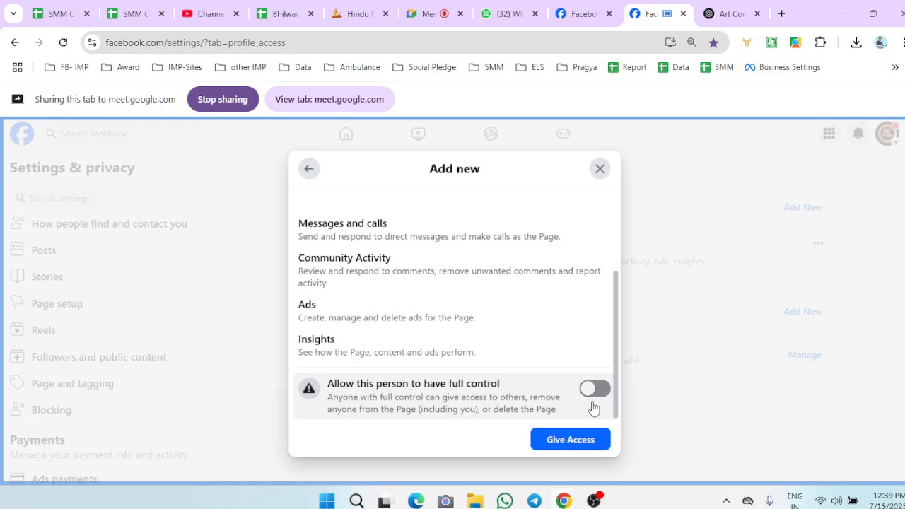
pyautogui.click(600, 169)
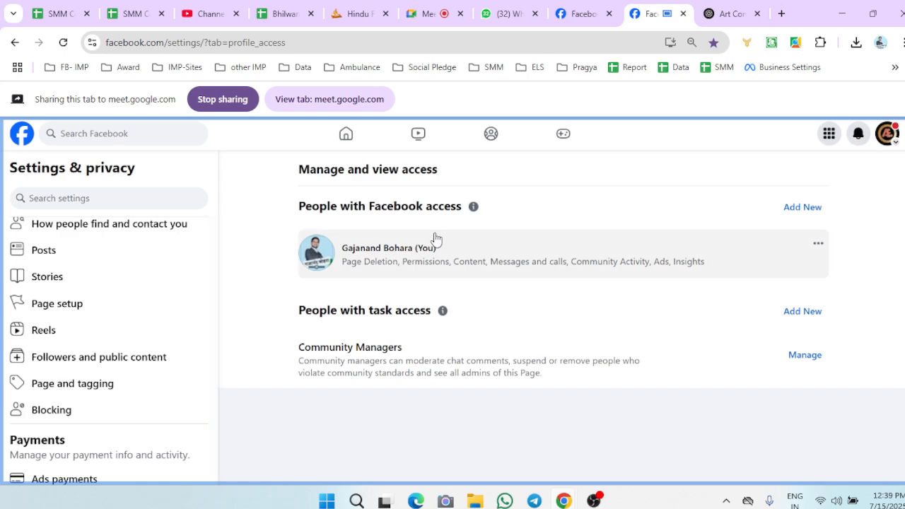
pyautogui.click(15, 43)
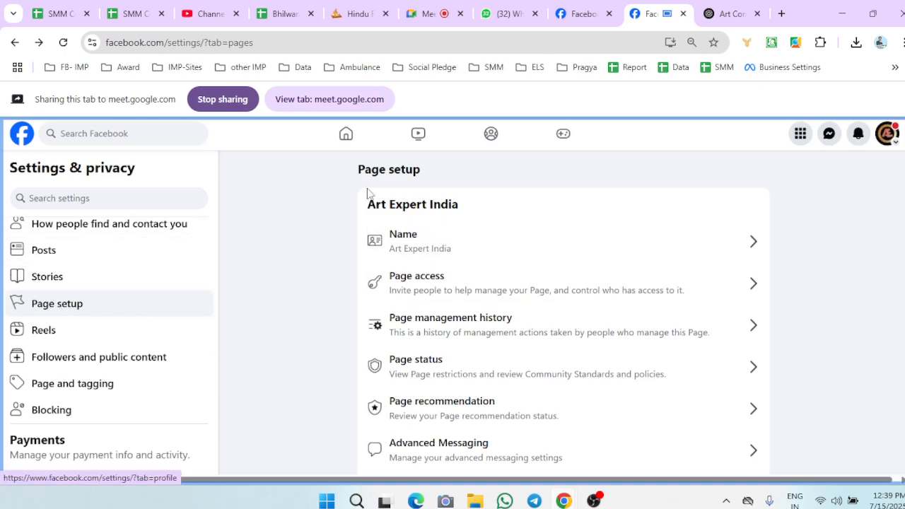
pyautogui.click(16, 44)
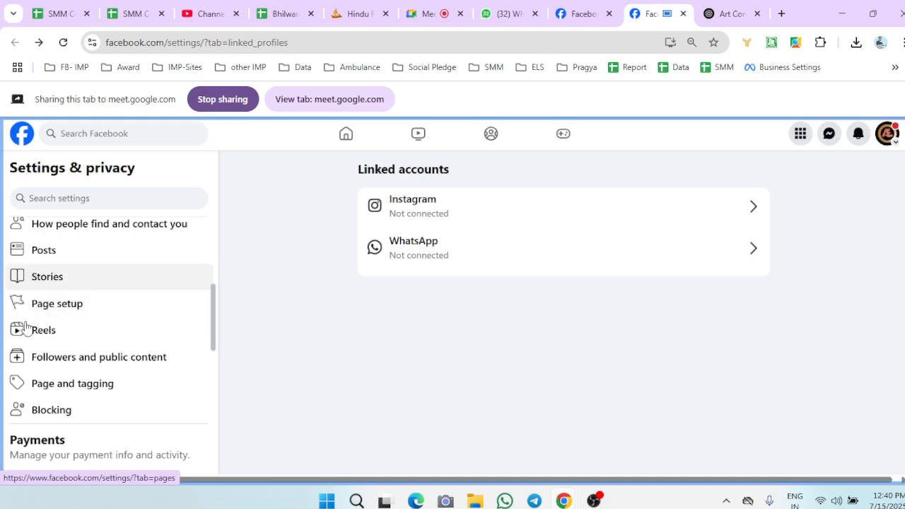
pyautogui.click(97, 313)
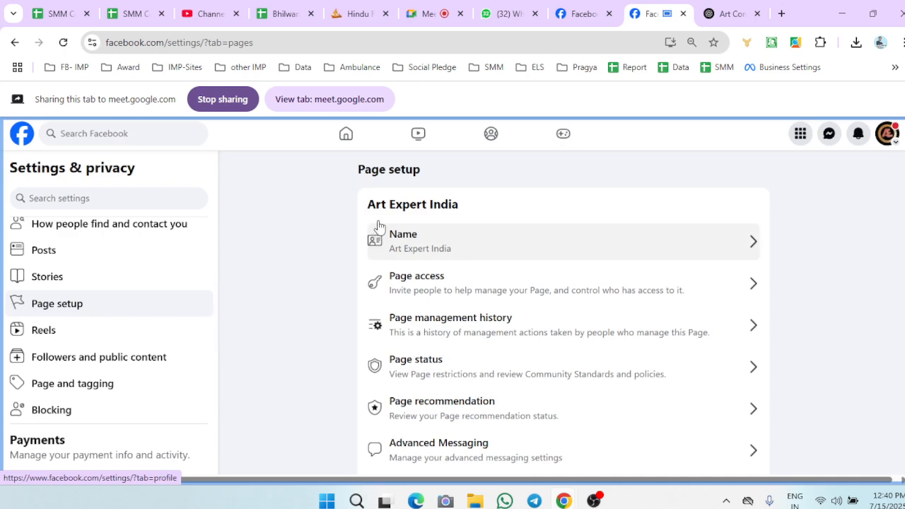
pyautogui.click(422, 287)
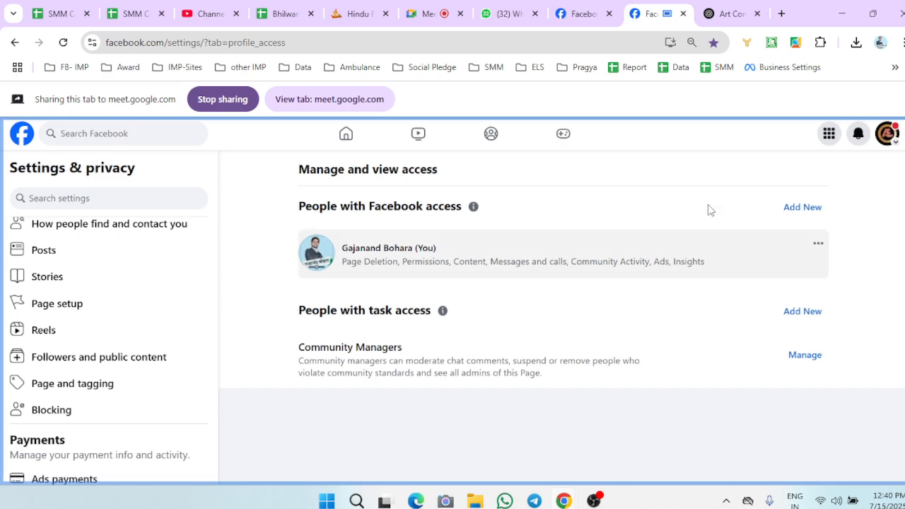
pyautogui.click(795, 210)
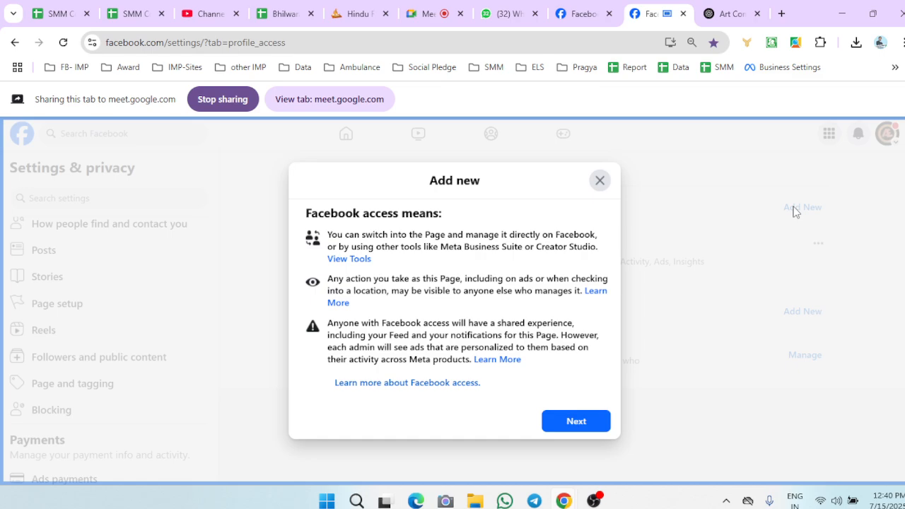
pyautogui.click(581, 422)
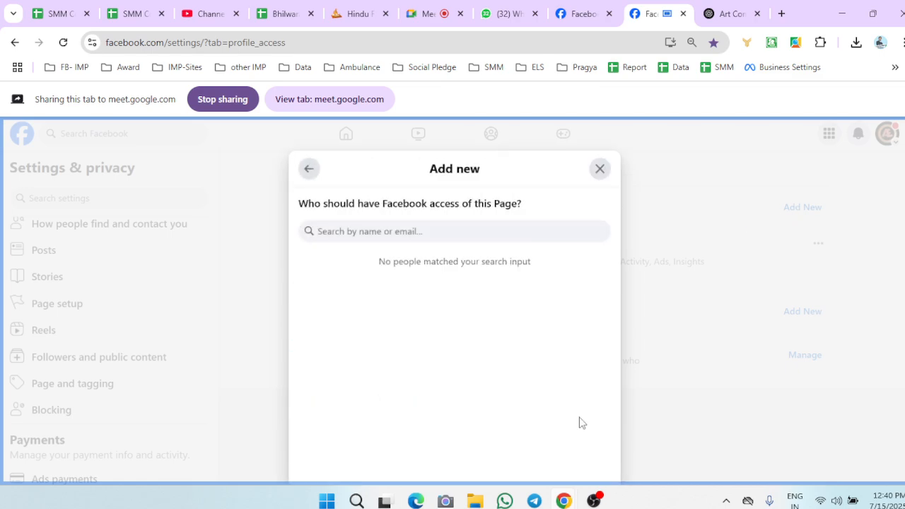
pyautogui.click(600, 170)
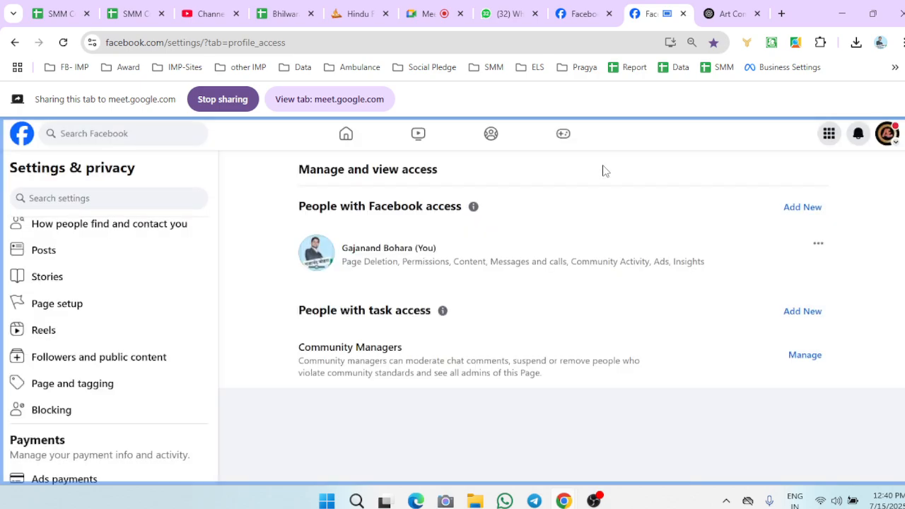
# Step: Begin adding someone with task access and select the person found by searching their name
pyautogui.click(800, 318)
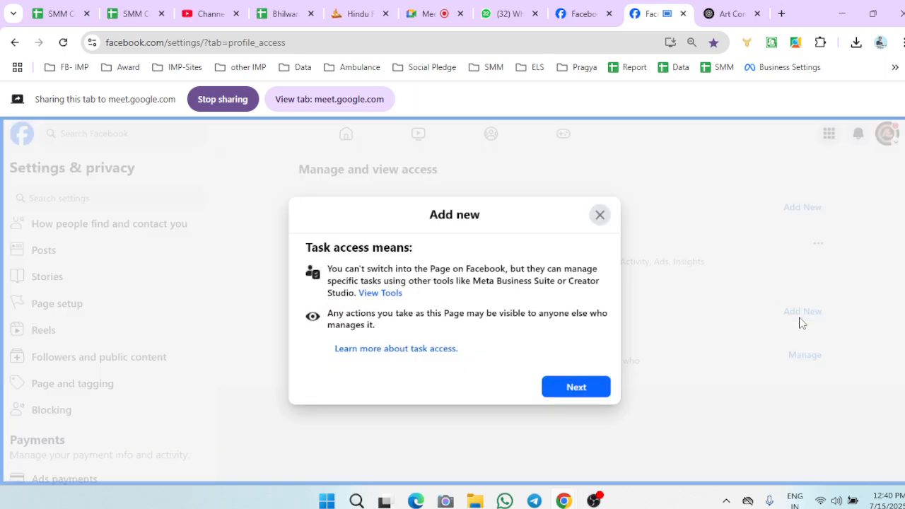
pyautogui.click(562, 388)
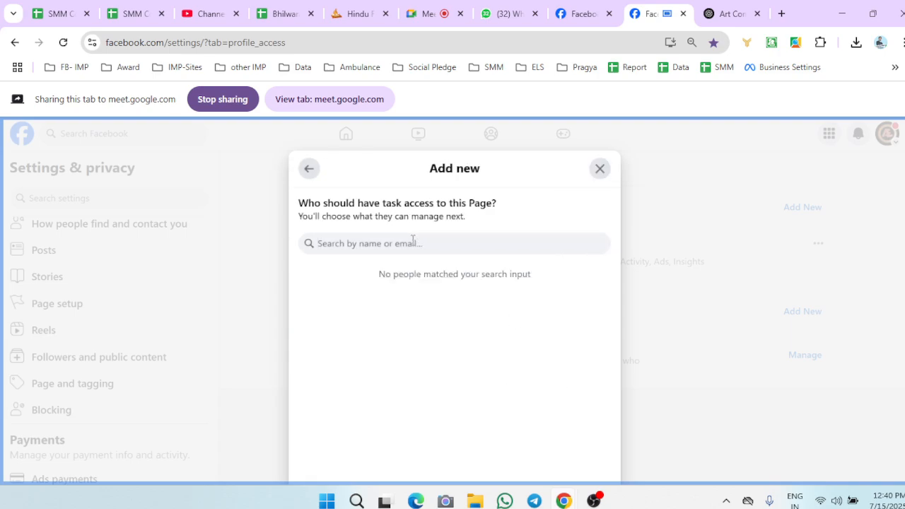
pyautogui.write('Dimple ')
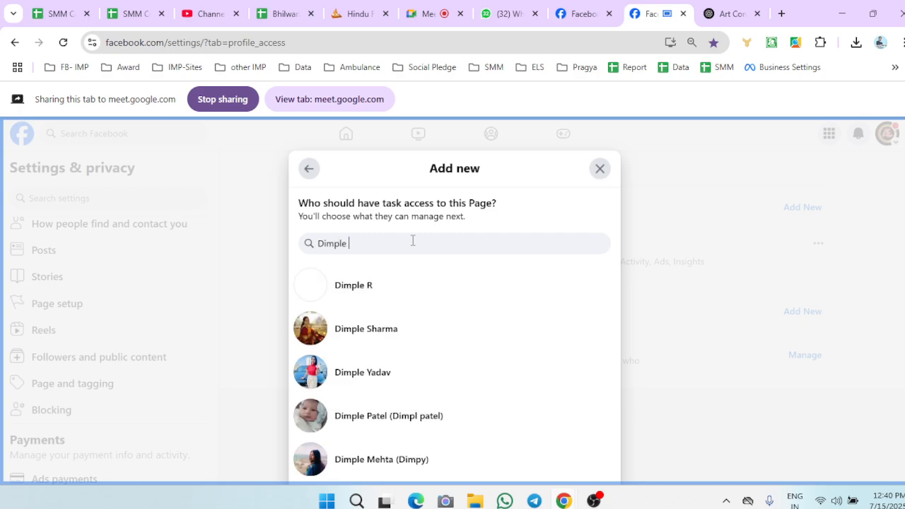
pyautogui.write('R')
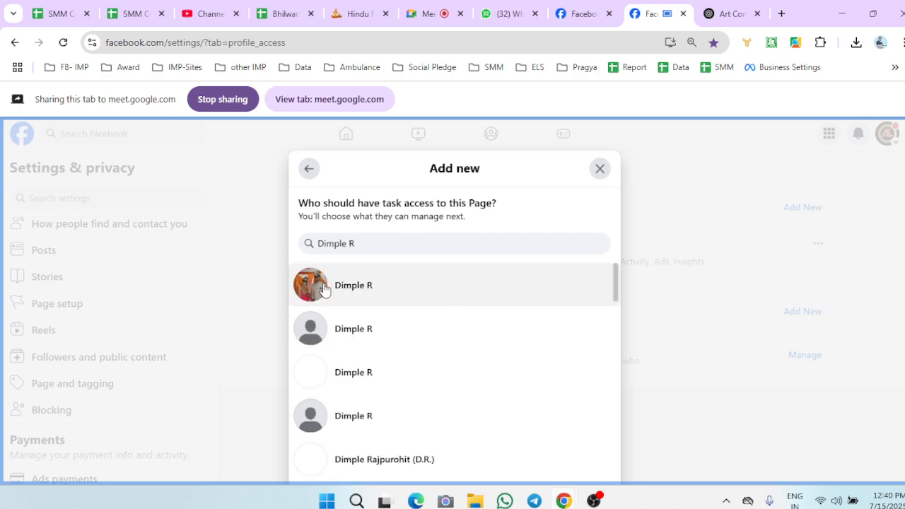
pyautogui.click(322, 287)
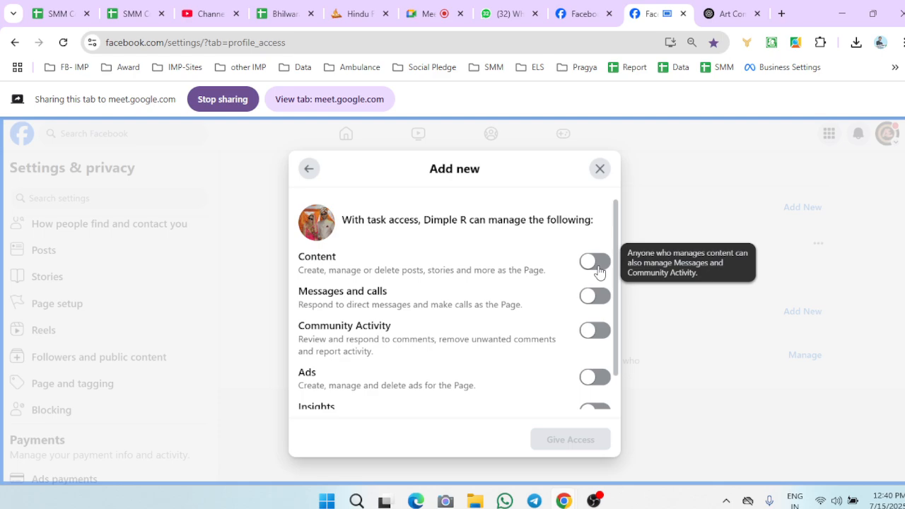
# Step: Try the Content and Messages and calls permission toggles, leaving every permission switched off
pyautogui.hotkey('ctrl', '+')
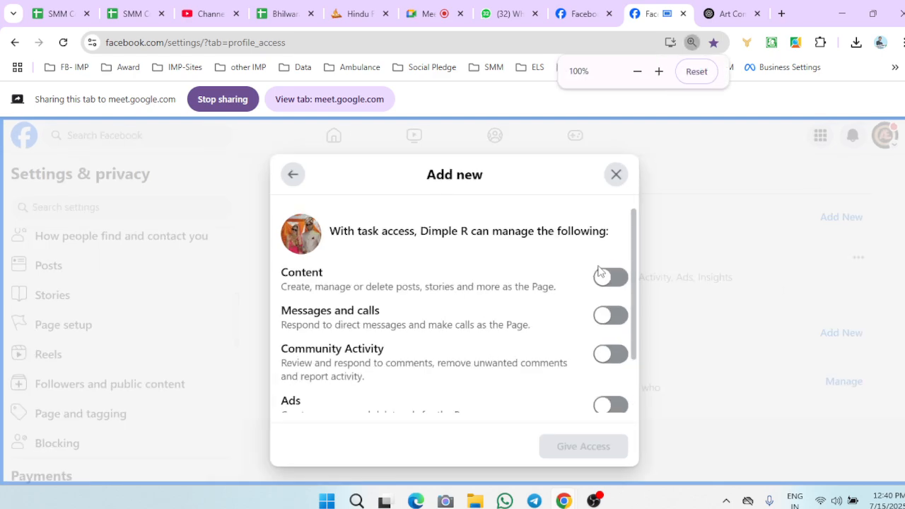
pyautogui.hotkey('ctrl', '+')
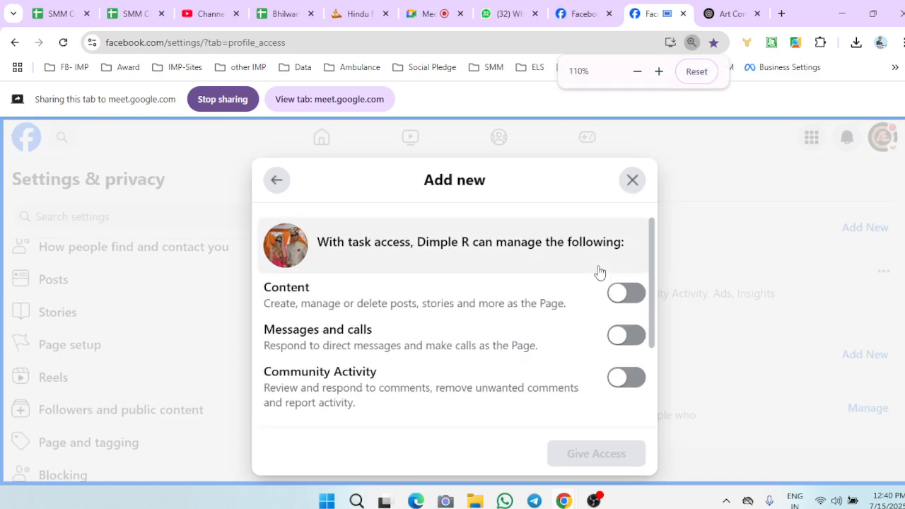
pyautogui.click(628, 301)
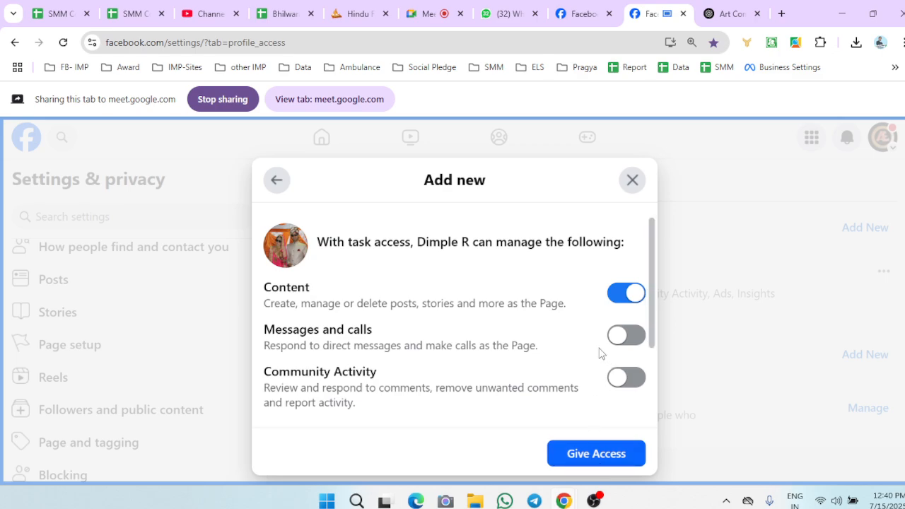
pyautogui.click(630, 298)
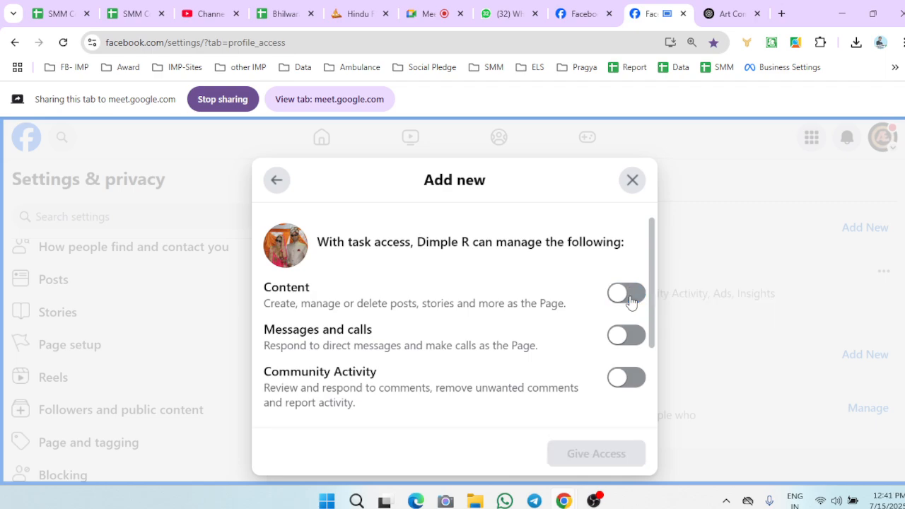
pyautogui.click(625, 336)
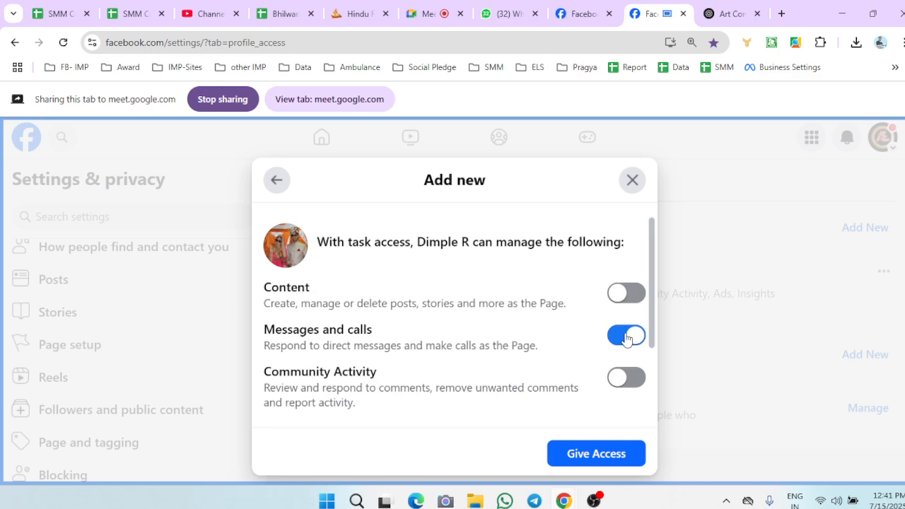
pyautogui.click(621, 344)
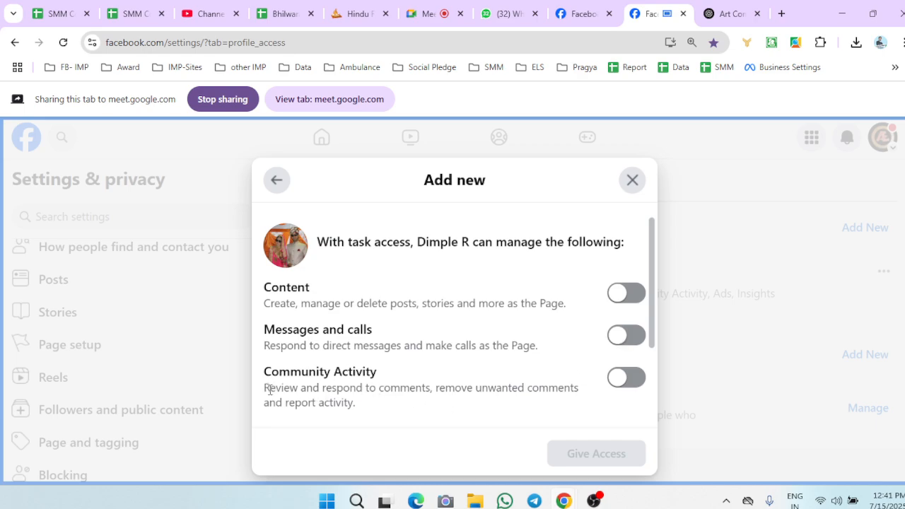
pyautogui.moveTo(269, 389); pyautogui.dragTo(413, 402)
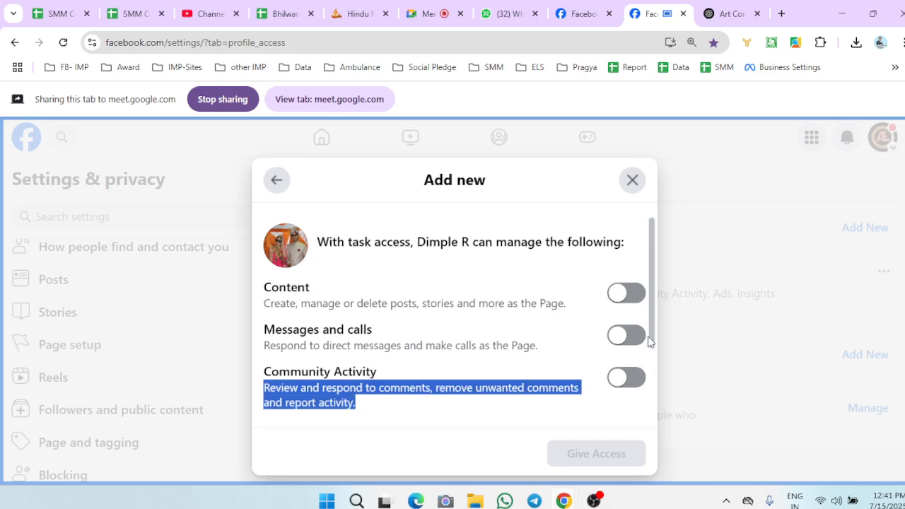
pyautogui.moveTo(652, 318); pyautogui.dragTo(651, 362)
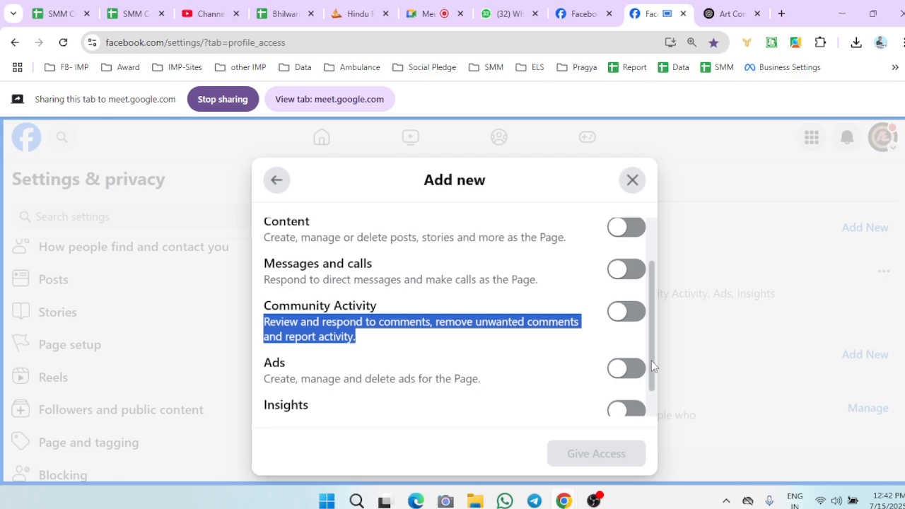
# Step: Switch on the Ads and Insights permissions for the new Page helper
pyautogui.moveTo(651, 359); pyautogui.dragTo(652, 377)
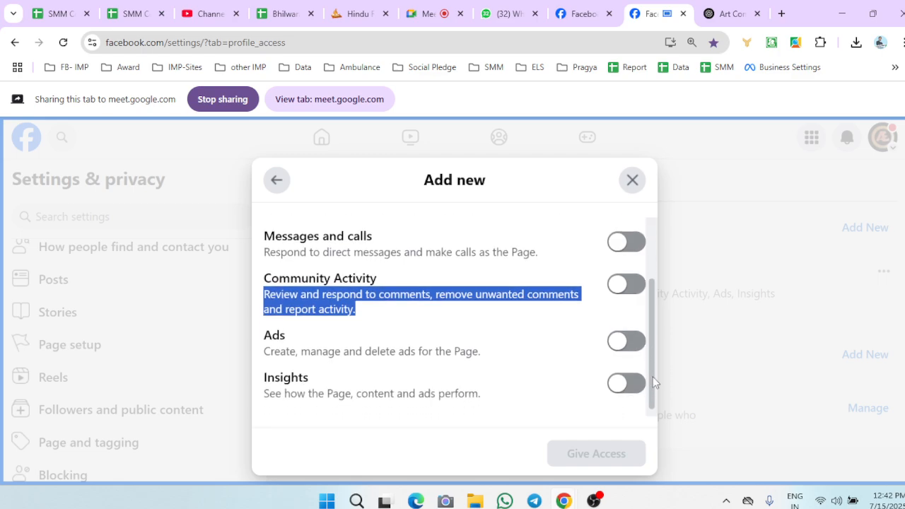
pyautogui.click(620, 343)
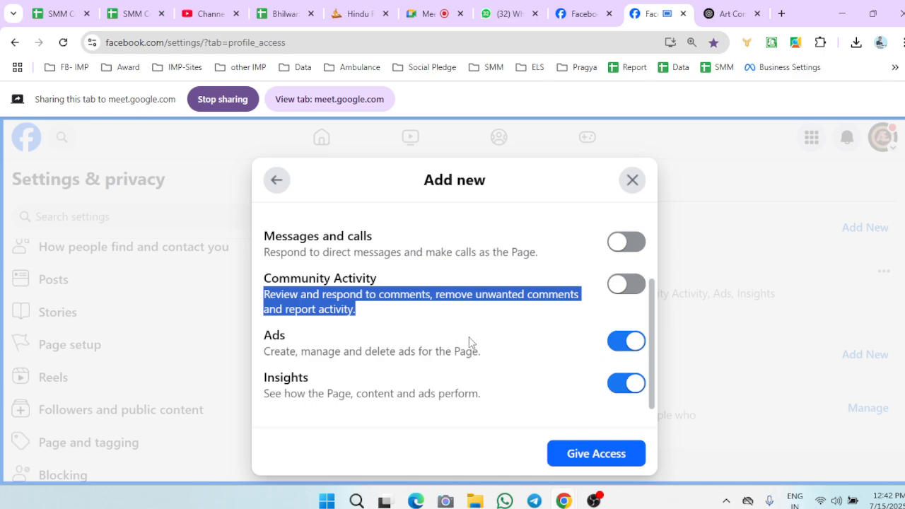
pyautogui.click(616, 385)
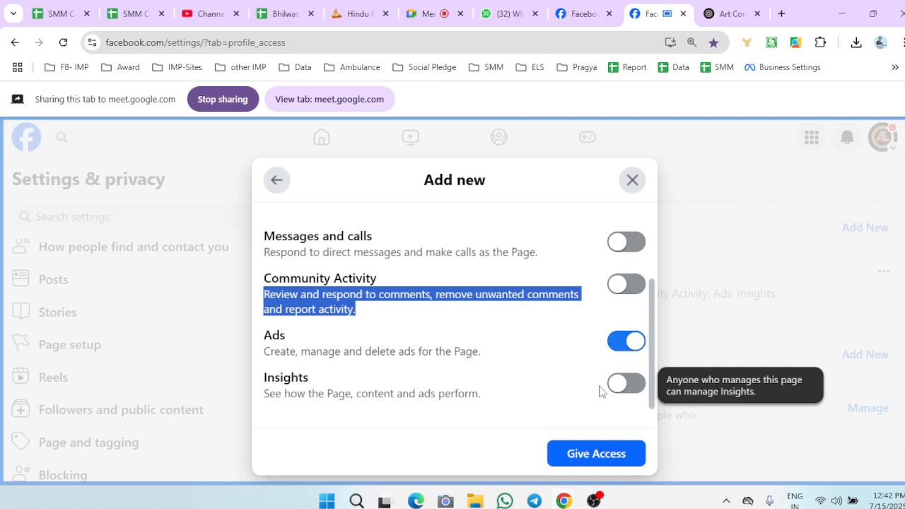
pyautogui.click(629, 389)
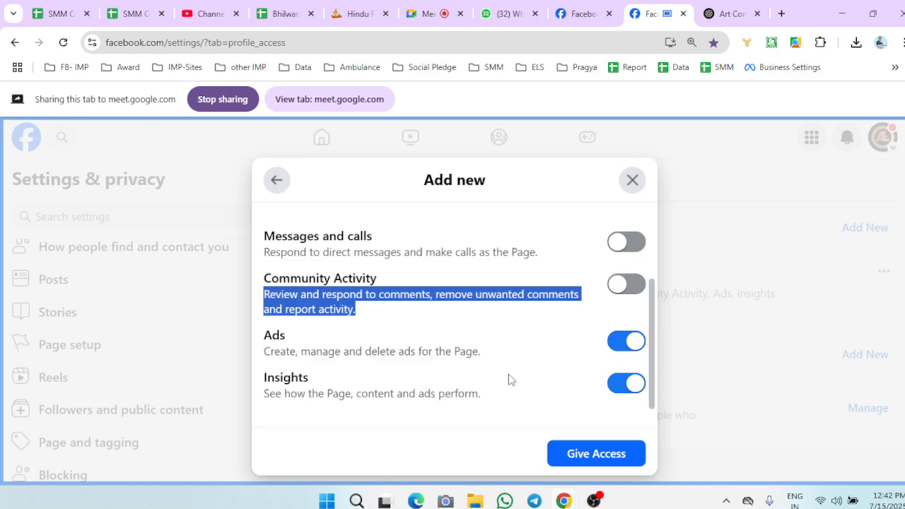
pyautogui.click(612, 384)
pyautogui.click(626, 383)
# Step: Enable Community Activity, Messages and calls and Content permissions, then submit with Give Access
pyautogui.click(627, 278)
pyautogui.click(626, 241)
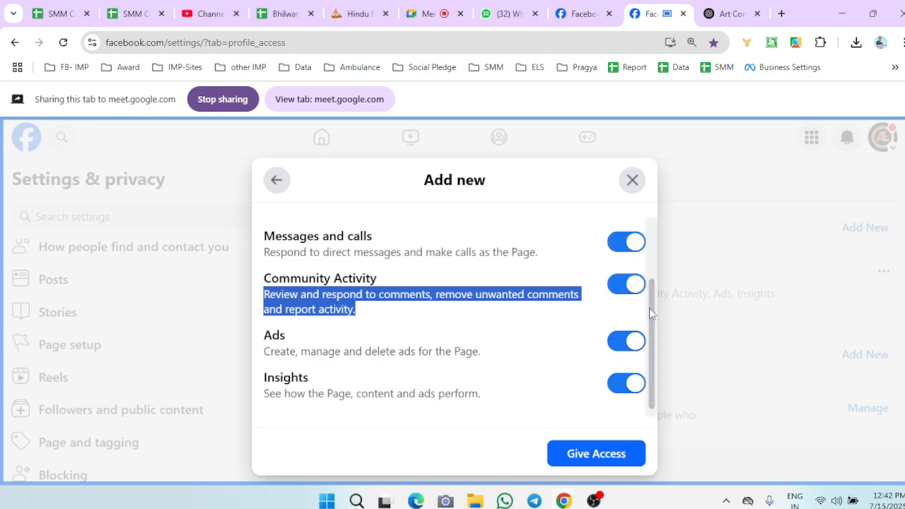
pyautogui.scroll(3, 649, 307)
pyautogui.click(627, 294)
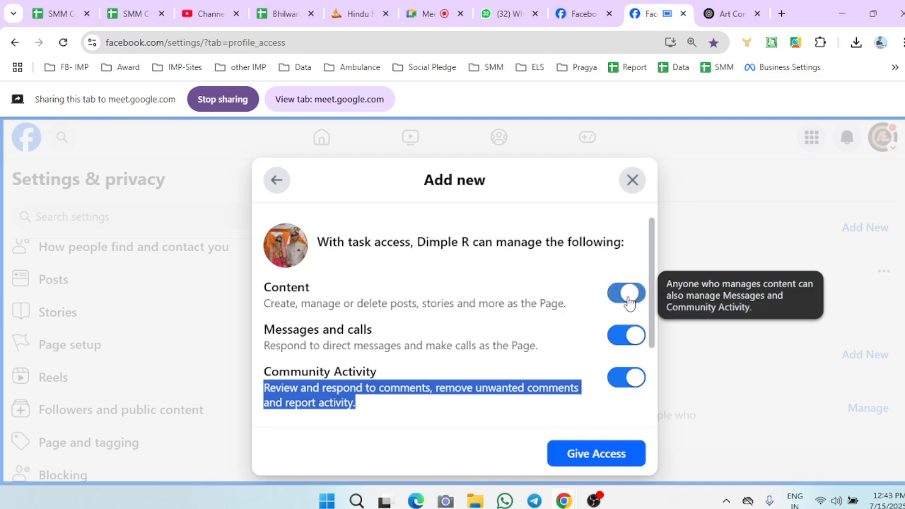
pyautogui.moveTo(650, 247); pyautogui.dragTo(654, 317)
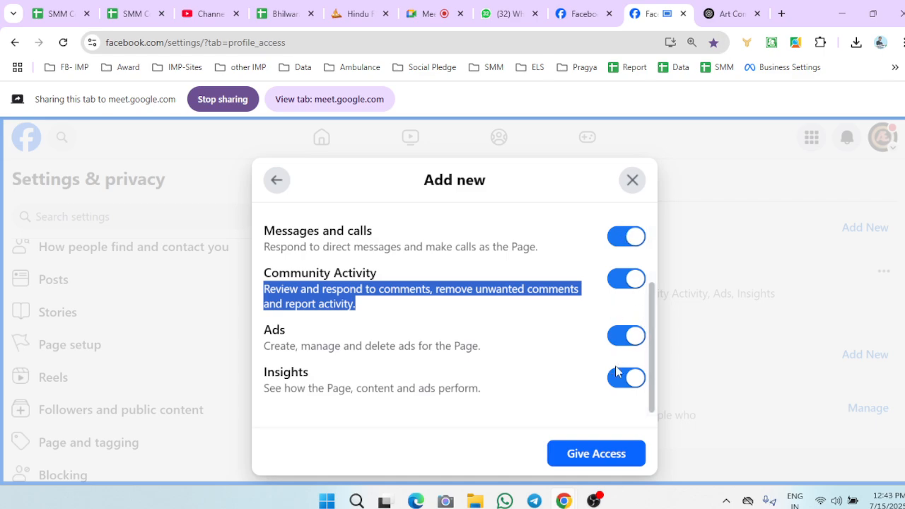
pyautogui.moveTo(616, 388)
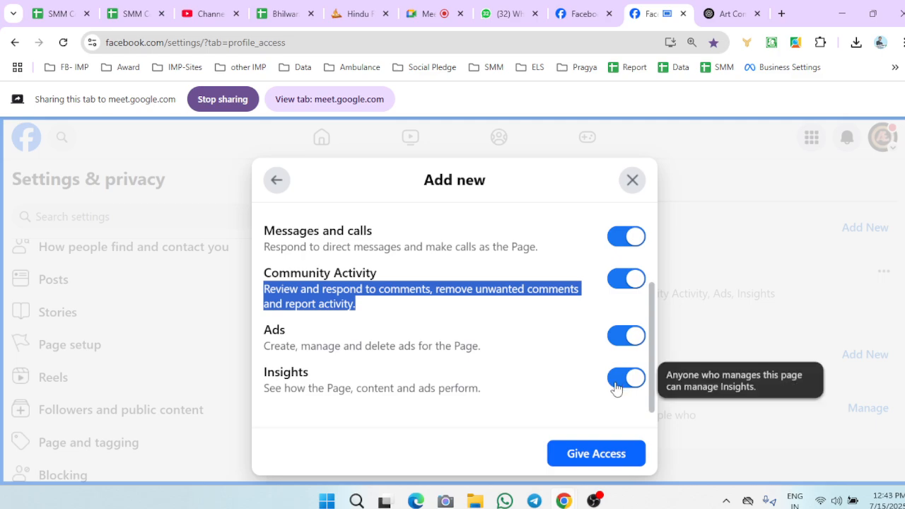
pyautogui.click(616, 456)
pyautogui.click(521, 305)
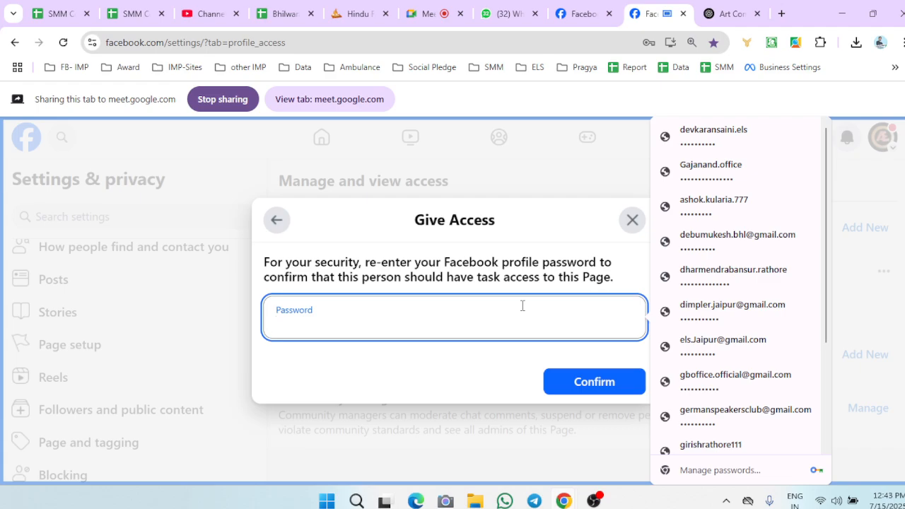
# Step: Confirm the invite with the saved profile password and decline Chrome's offer to save it
pyautogui.click(729, 171)
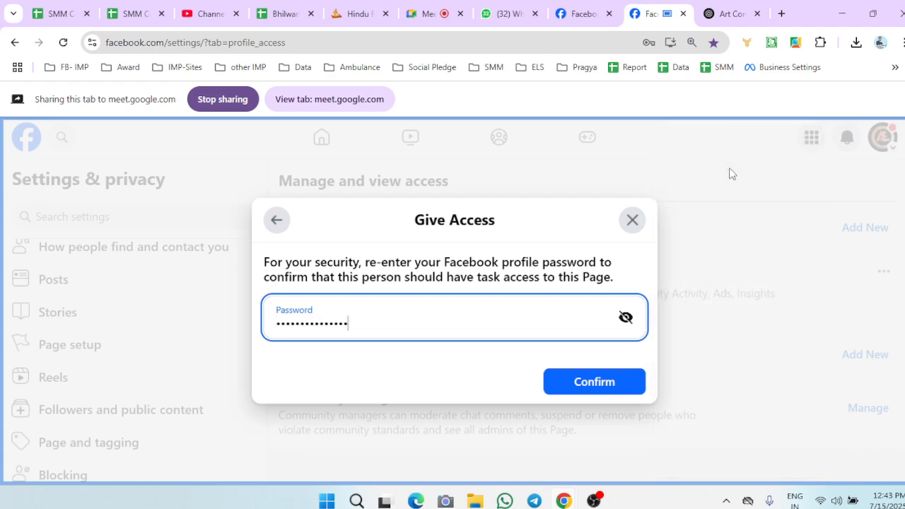
pyautogui.click(598, 383)
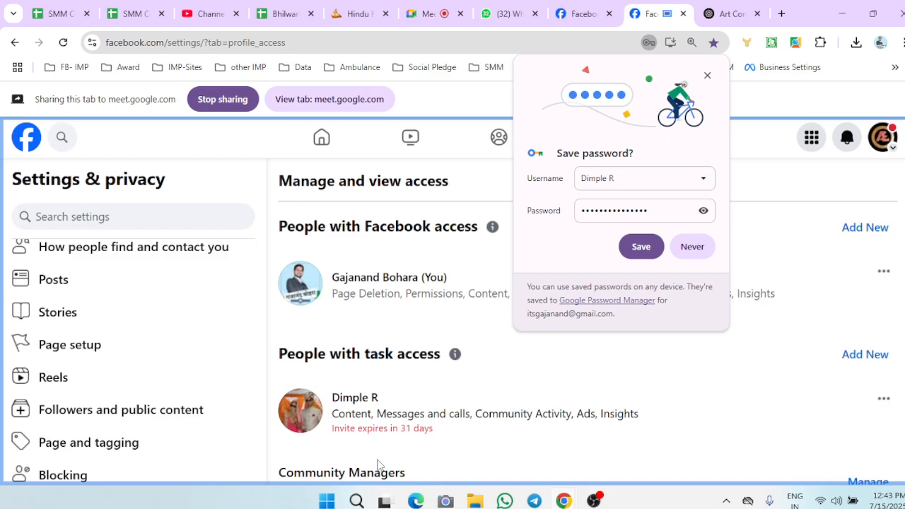
pyautogui.click(692, 248)
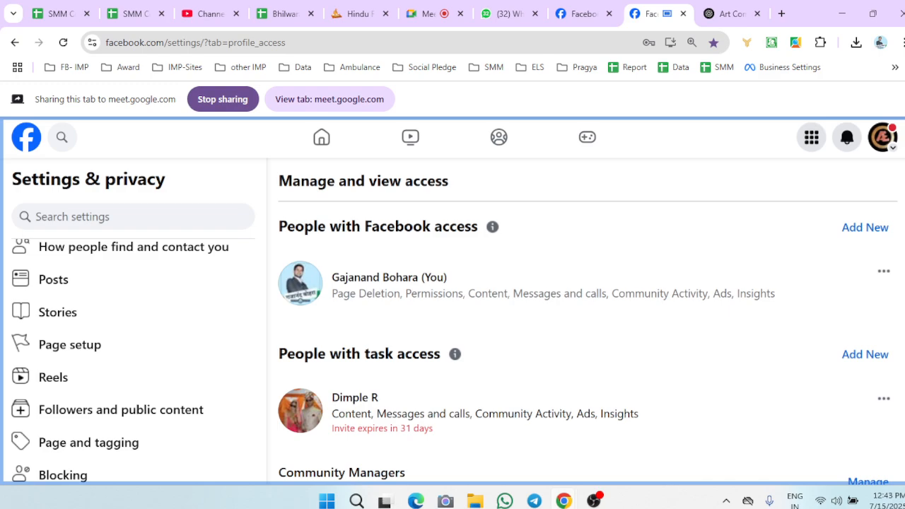
pyautogui.scroll(-1, 587, 322)
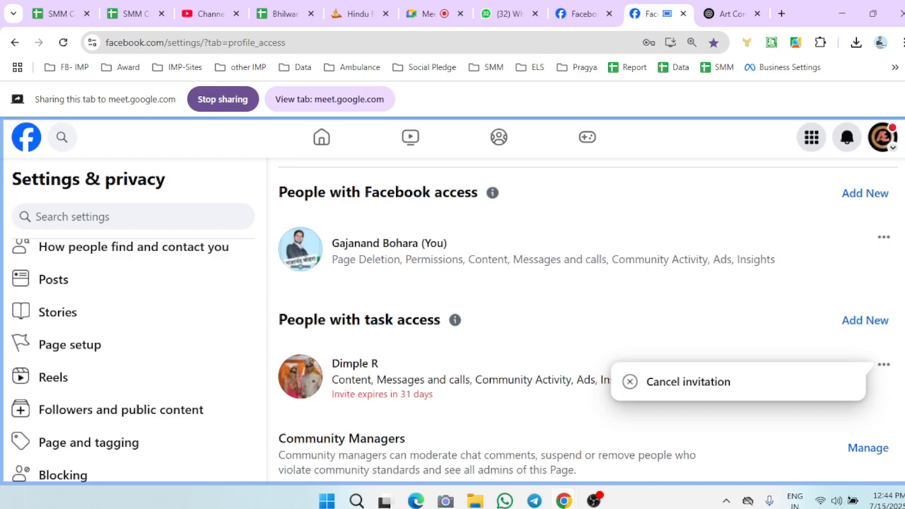
# Step: Scroll the Page access page down to the pending task-access invitation
pyautogui.scroll(-1, 585, 320)
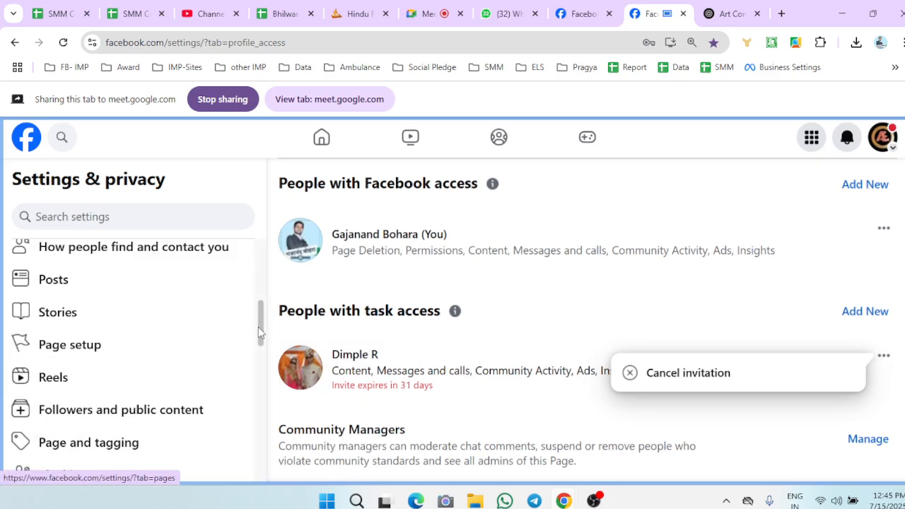
# Step: Go through the Stories and Page setup settings to reach Page management history
pyautogui.click(101, 318)
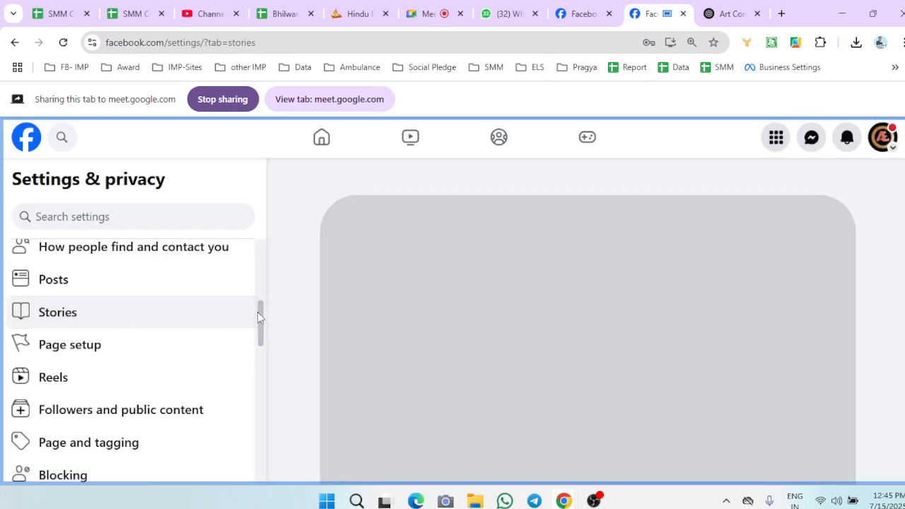
pyautogui.moveTo(259, 312); pyautogui.dragTo(262, 424)
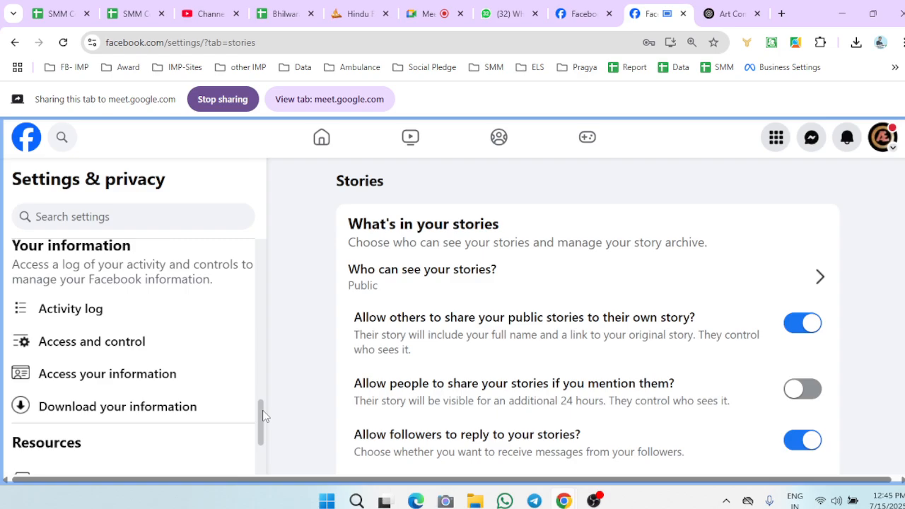
pyautogui.moveTo(263, 415); pyautogui.dragTo(282, 313)
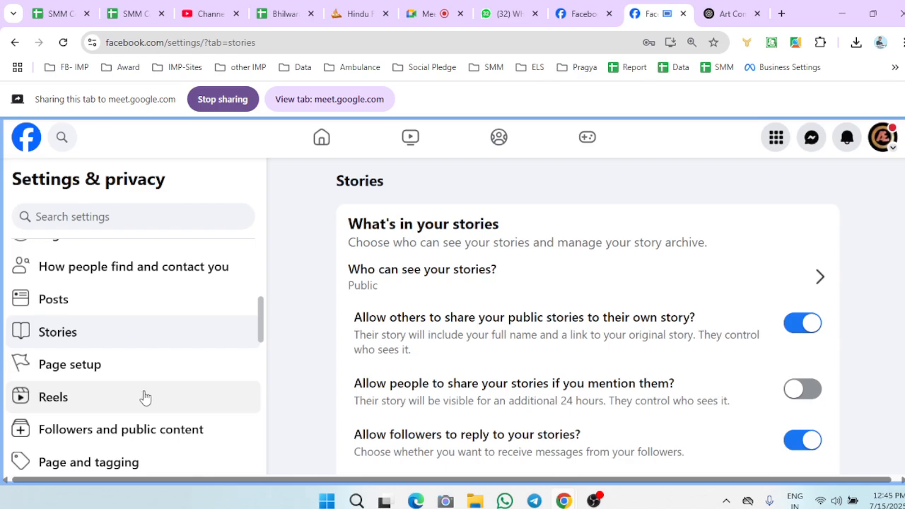
pyautogui.click(123, 372)
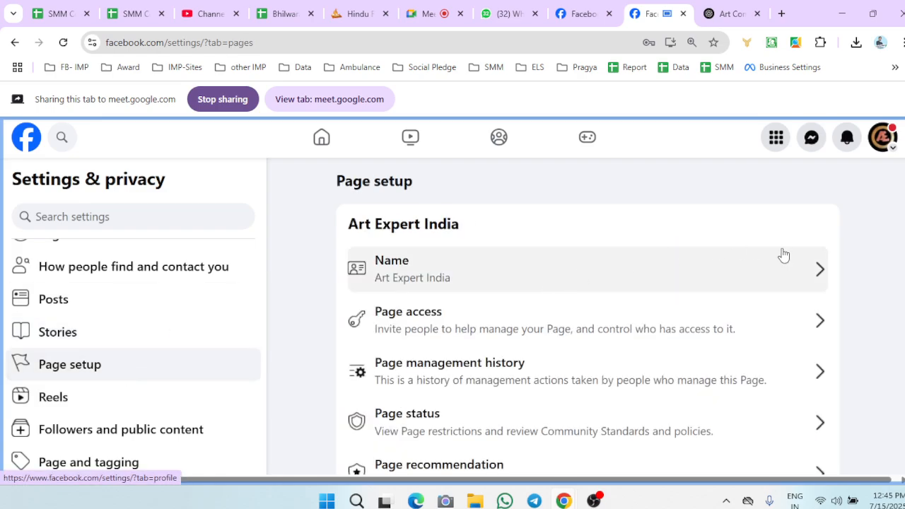
pyautogui.scroll(-2, 690, 253)
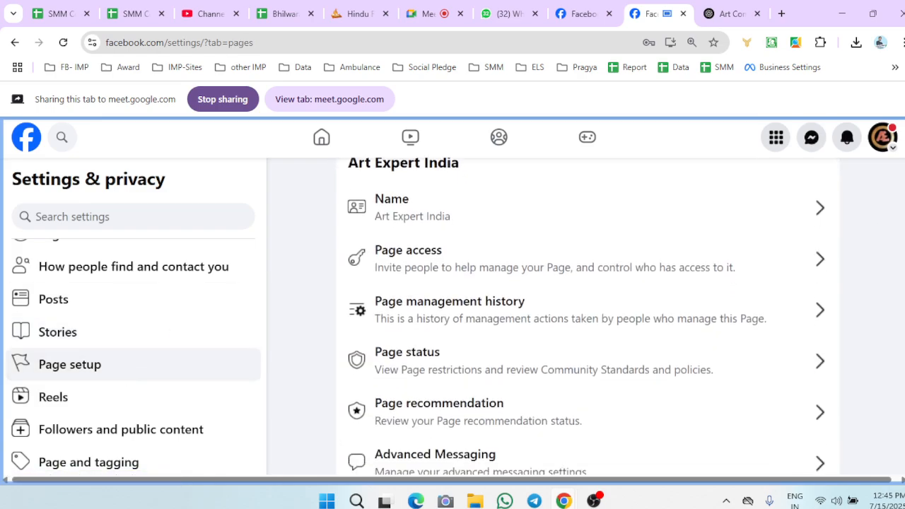
pyautogui.click(677, 250)
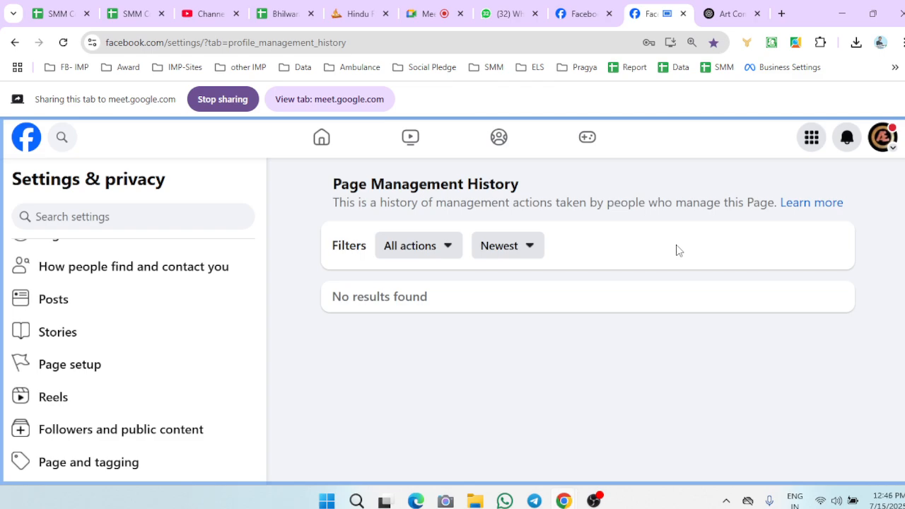
pyautogui.click(891, 143)
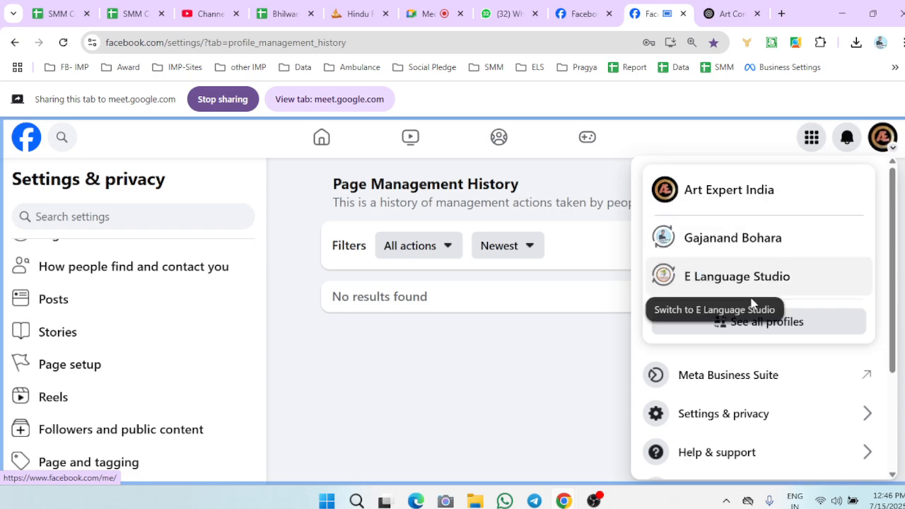
# Step: Switch to acting as a different profile from the full profiles and Pages list
pyautogui.click(752, 327)
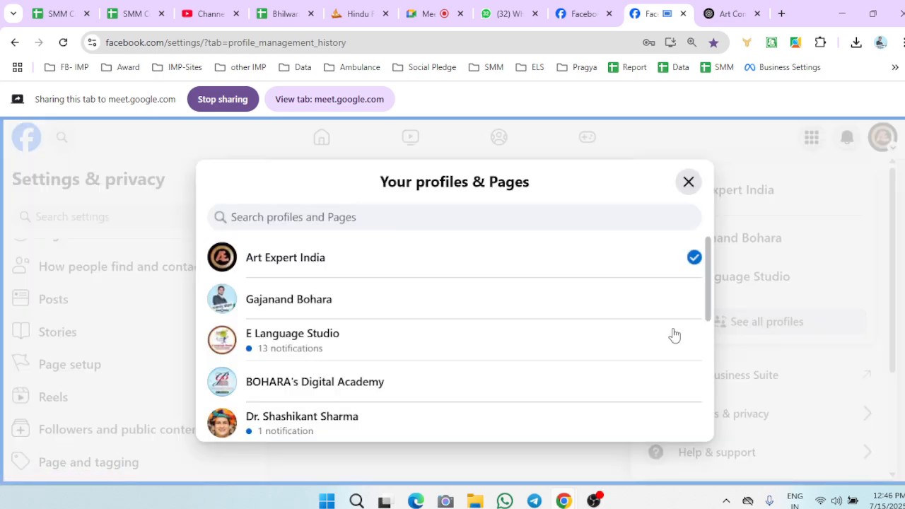
pyautogui.moveTo(708, 313); pyautogui.dragTo(704, 374)
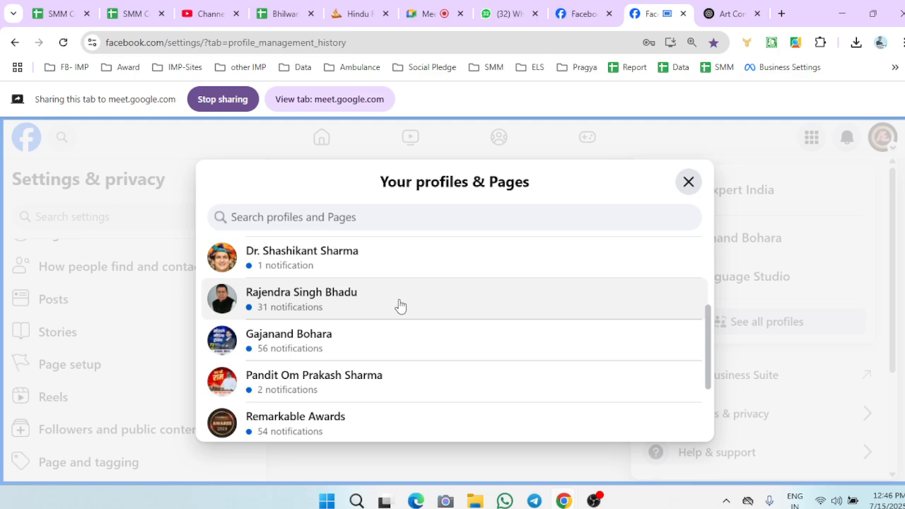
pyautogui.click(399, 304)
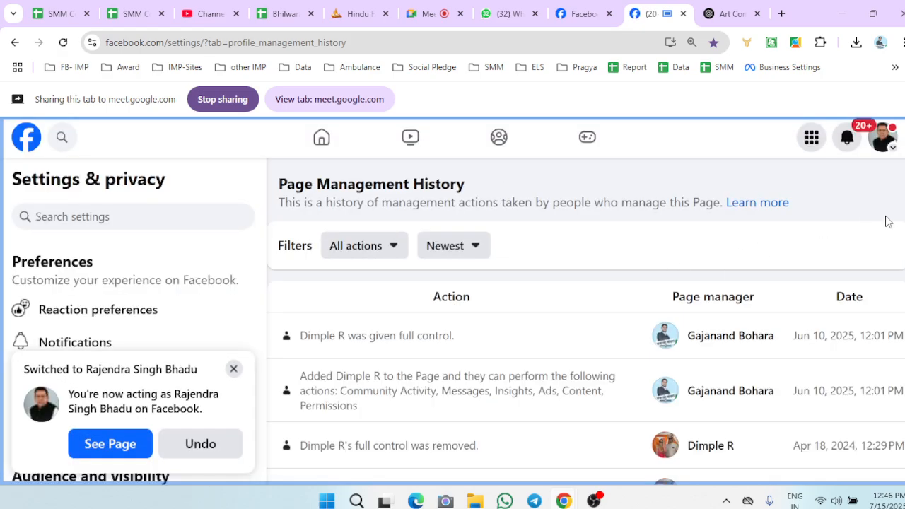
# Step: Scroll Page Management History back to 2021 entries, then return to the newest ones
pyautogui.scroll(-1, 585, 318)
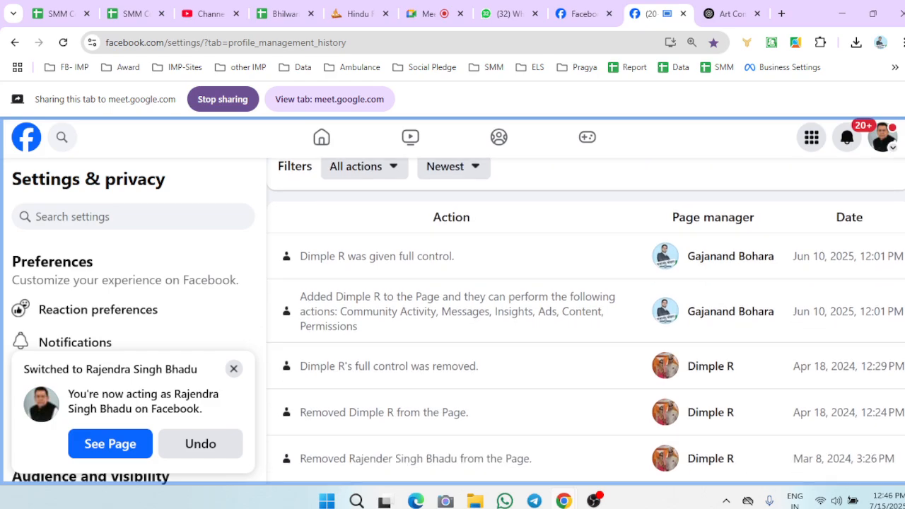
pyautogui.scroll(-1, 514, 260)
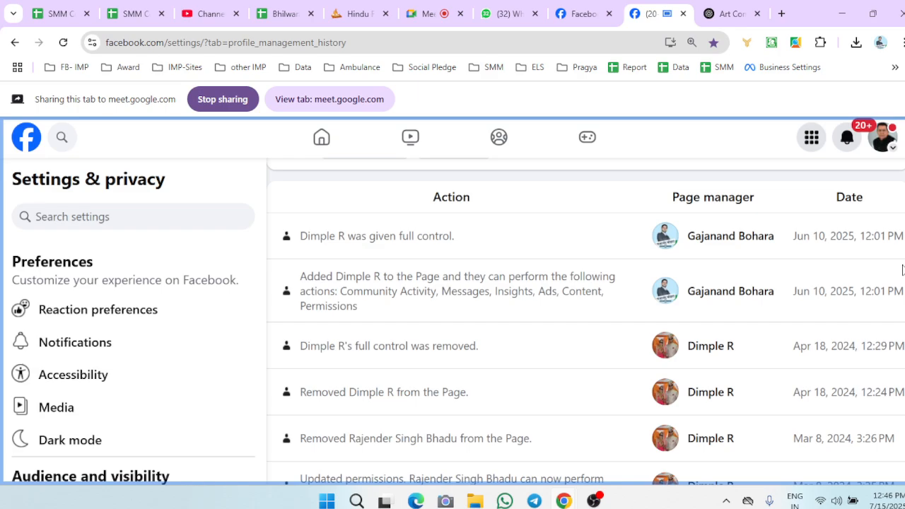
pyautogui.scroll(-3, 902, 270)
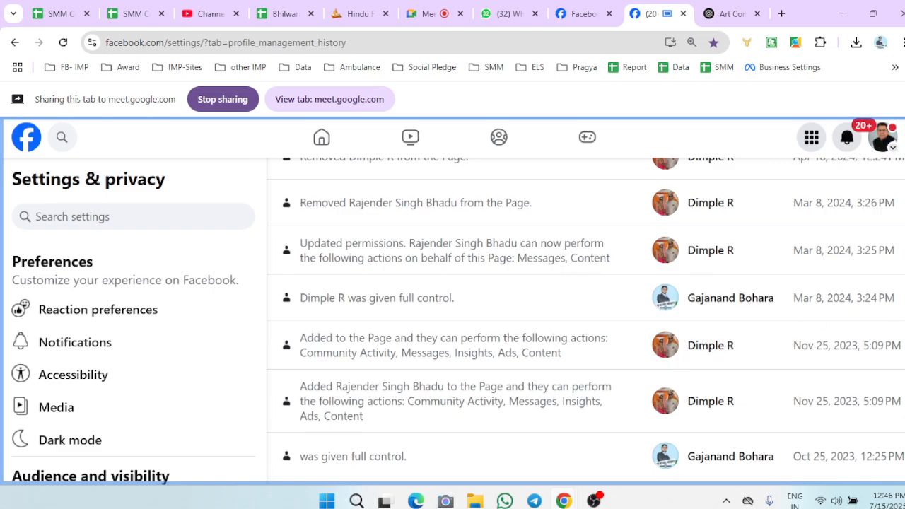
pyautogui.scroll(-2, 586, 321)
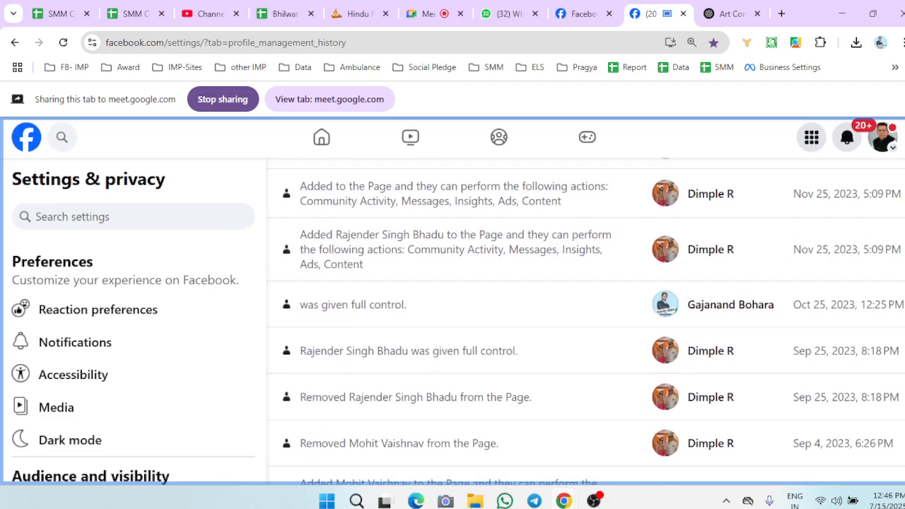
pyautogui.scroll(-4, 897, 397)
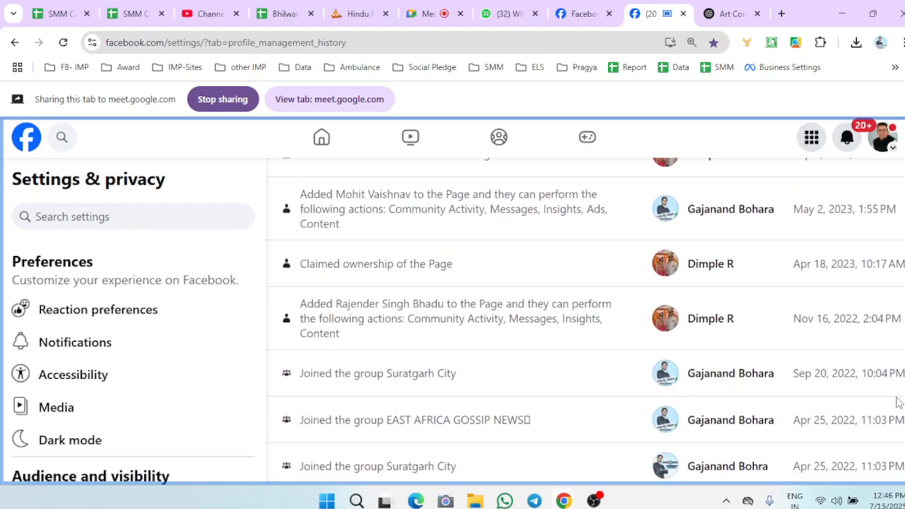
pyautogui.scroll(-1, 898, 402)
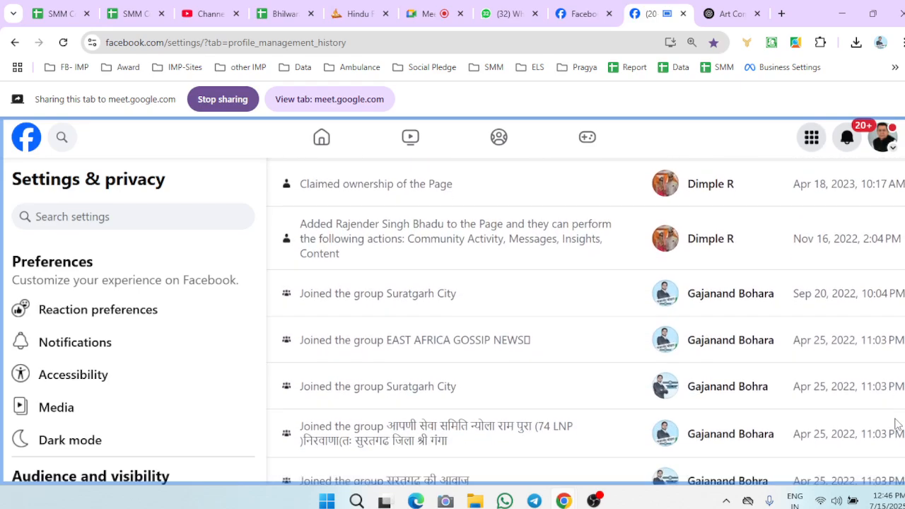
pyautogui.scroll(-3, 897, 423)
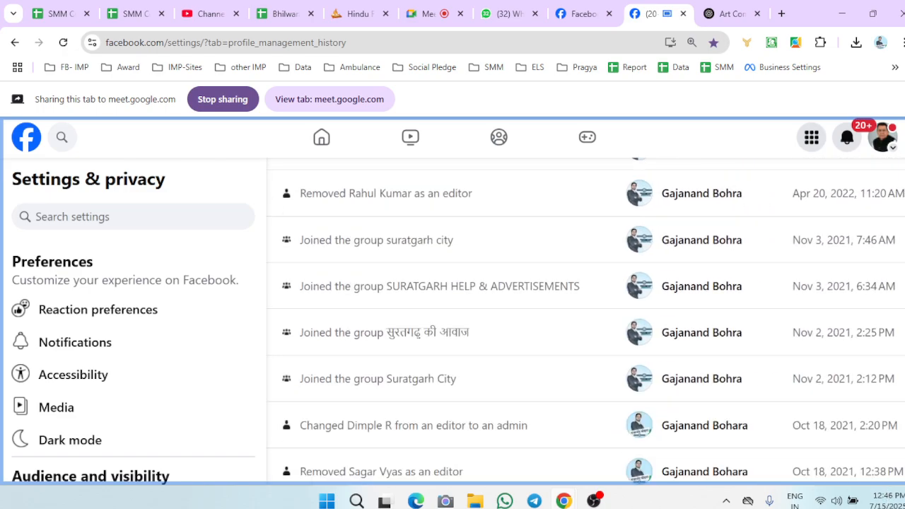
pyautogui.moveTo(878, 485); pyautogui.dragTo(822, 253)
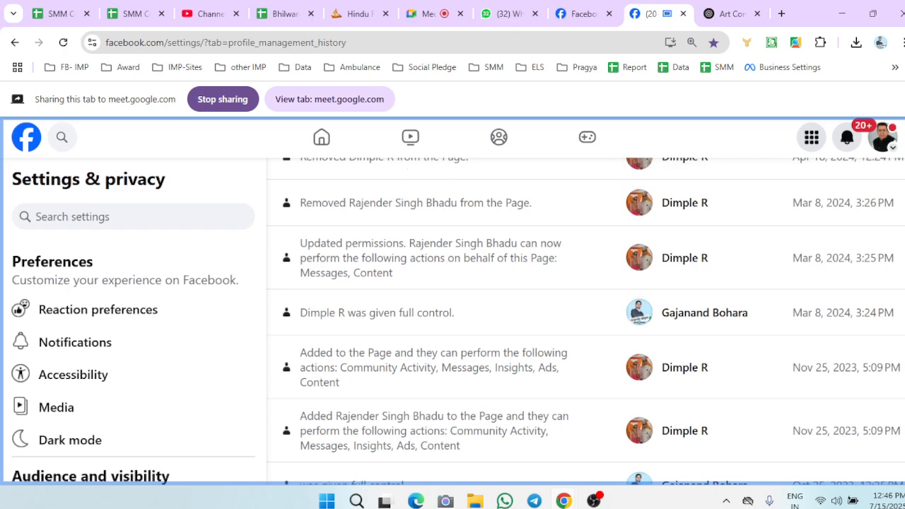
pyautogui.scroll(5, 586, 318)
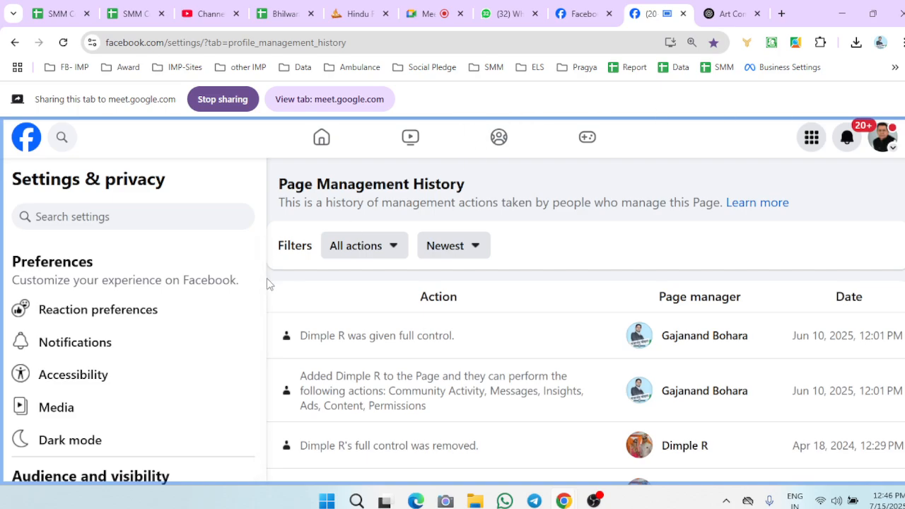
pyautogui.moveTo(264, 274); pyautogui.dragTo(261, 335)
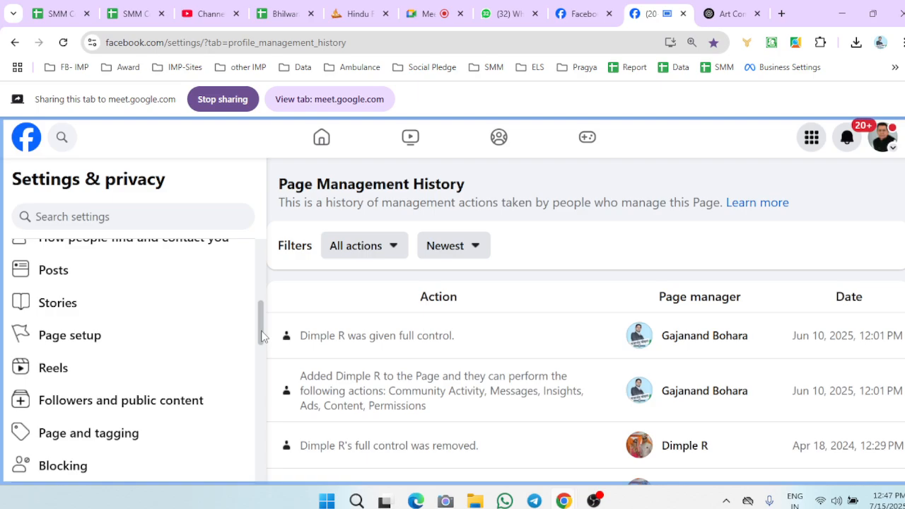
# Step: Browse Page setup, Page access, Posts and Page details, then open Insights showing 874,491 views
pyautogui.click(86, 338)
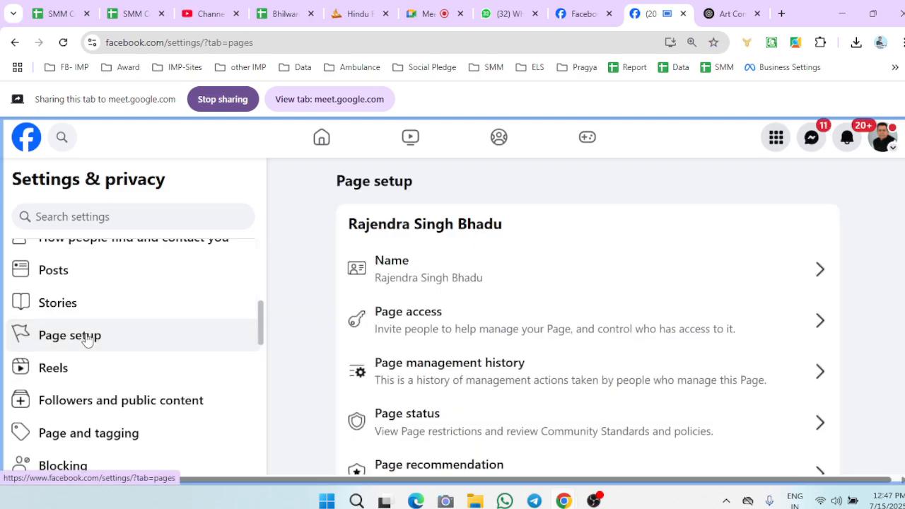
pyautogui.click(444, 332)
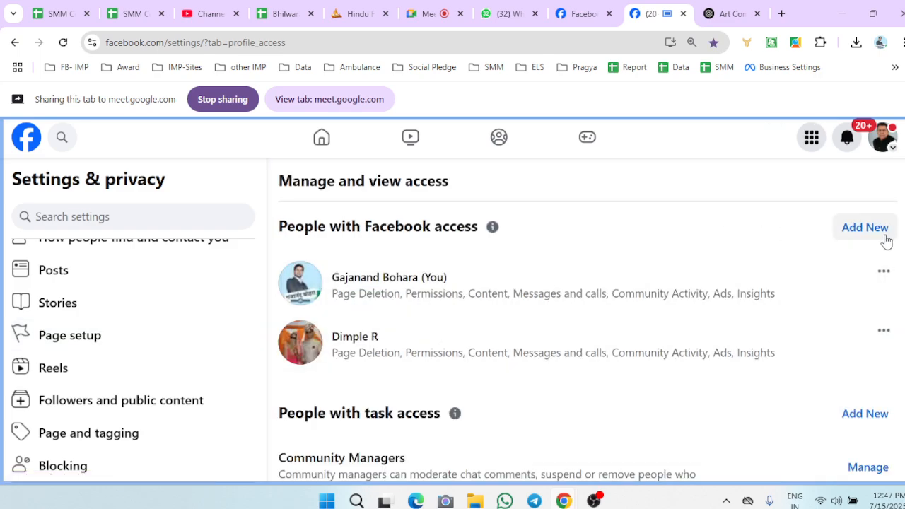
pyautogui.scroll(-1, 586, 318)
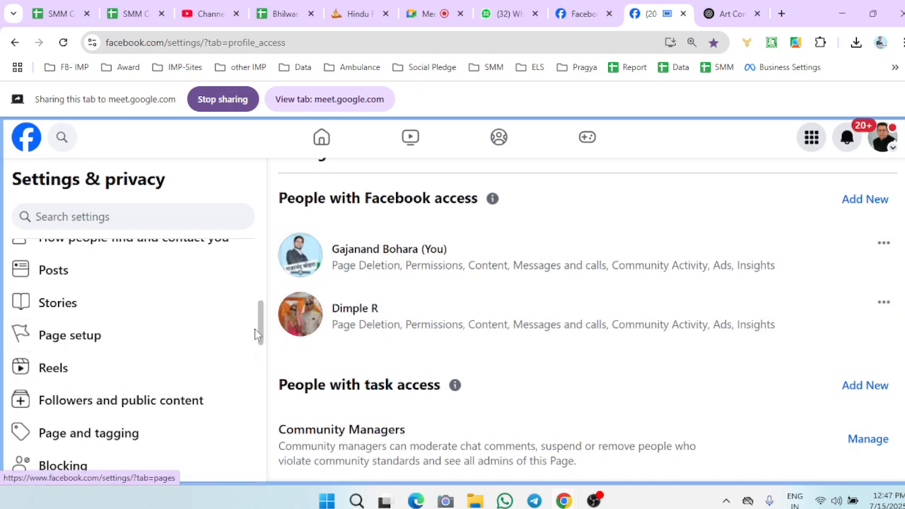
pyautogui.moveTo(258, 324); pyautogui.dragTo(259, 314)
pyautogui.click(73, 323)
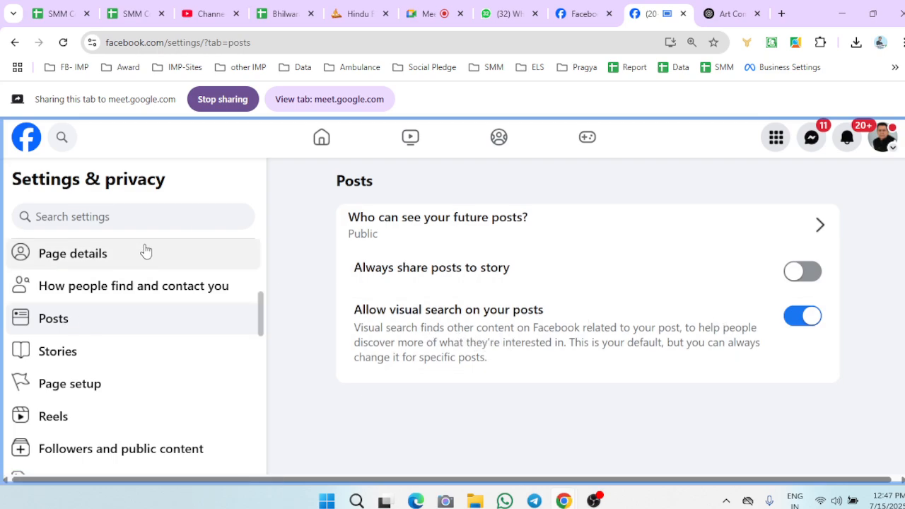
pyautogui.click(113, 262)
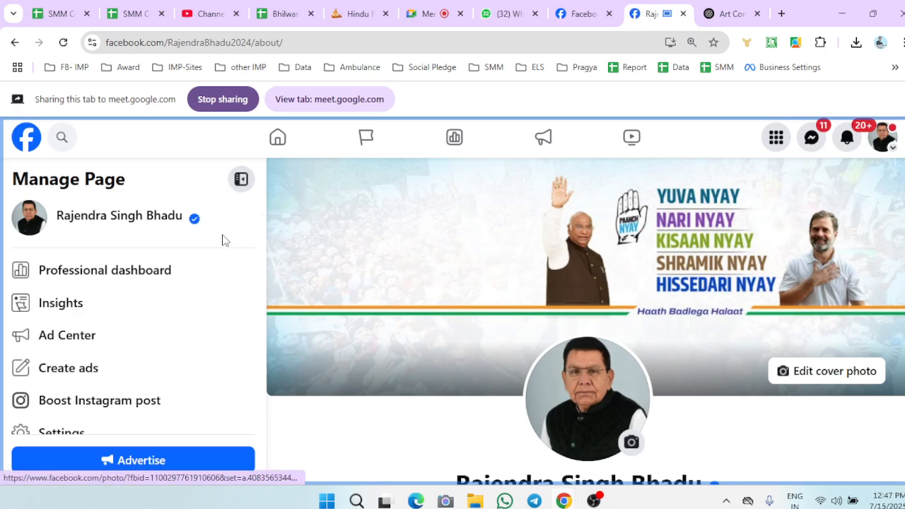
pyautogui.click(83, 302)
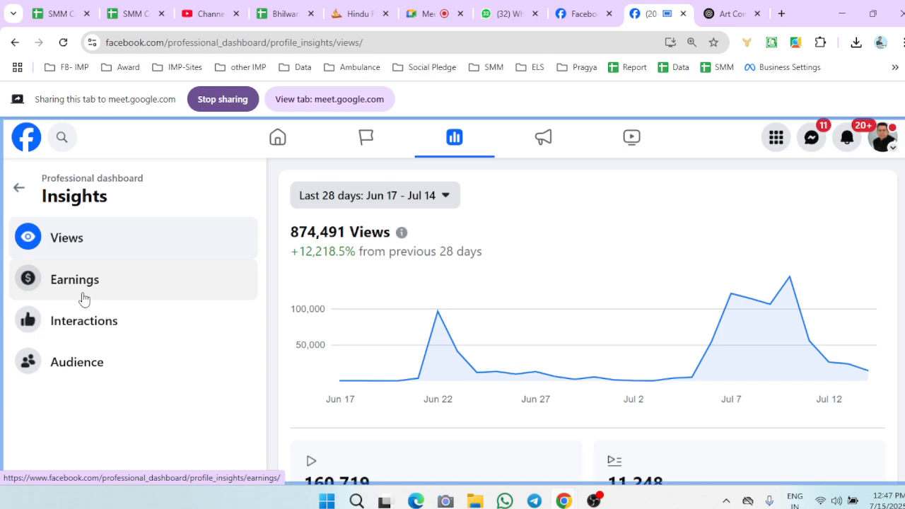
# Step: Switch Insights views to Today, then Last 7 days (484,473 views), and open a new tab
pyautogui.click(399, 205)
pyautogui.click(370, 241)
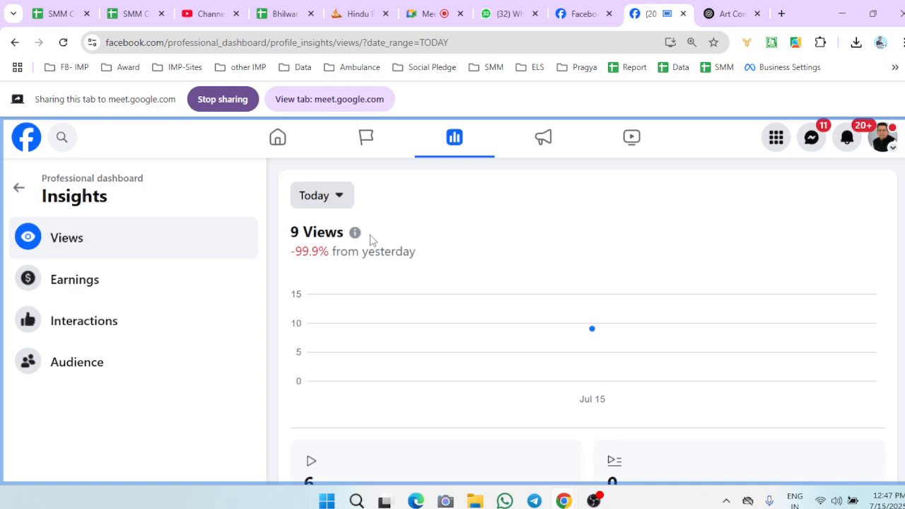
pyautogui.click(327, 204)
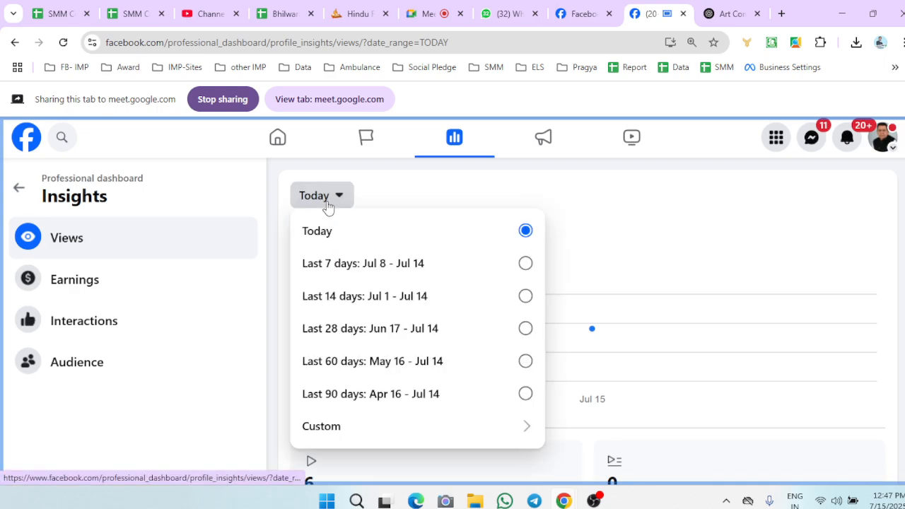
pyautogui.click(333, 263)
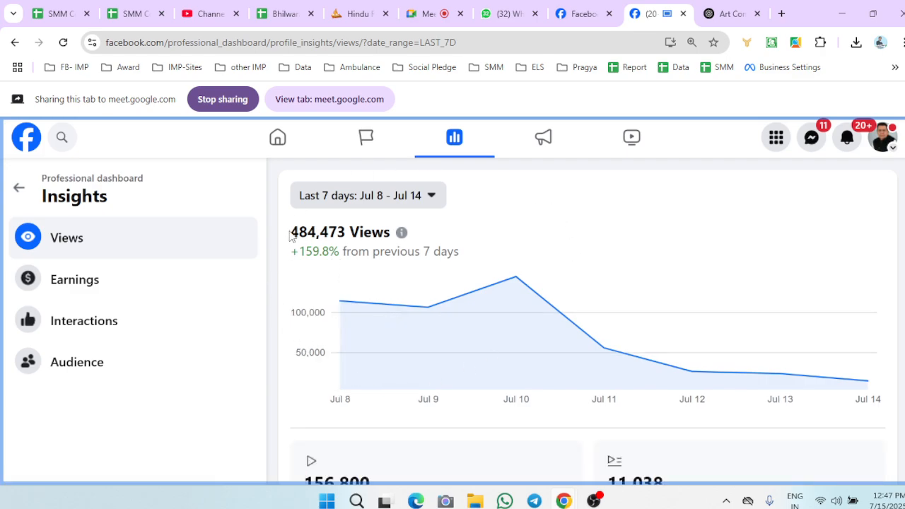
pyautogui.moveTo(298, 233); pyautogui.dragTo(348, 232)
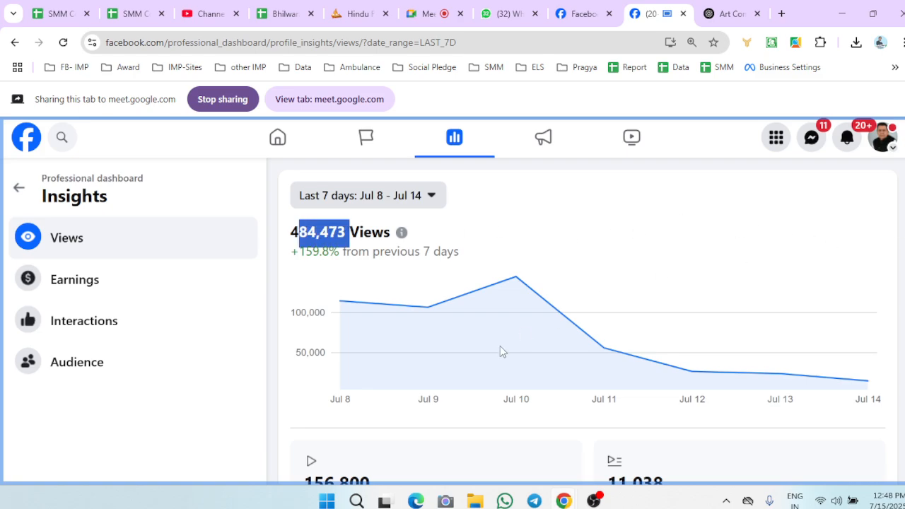
pyautogui.moveTo(517, 282)
pyautogui.moveTo(428, 308)
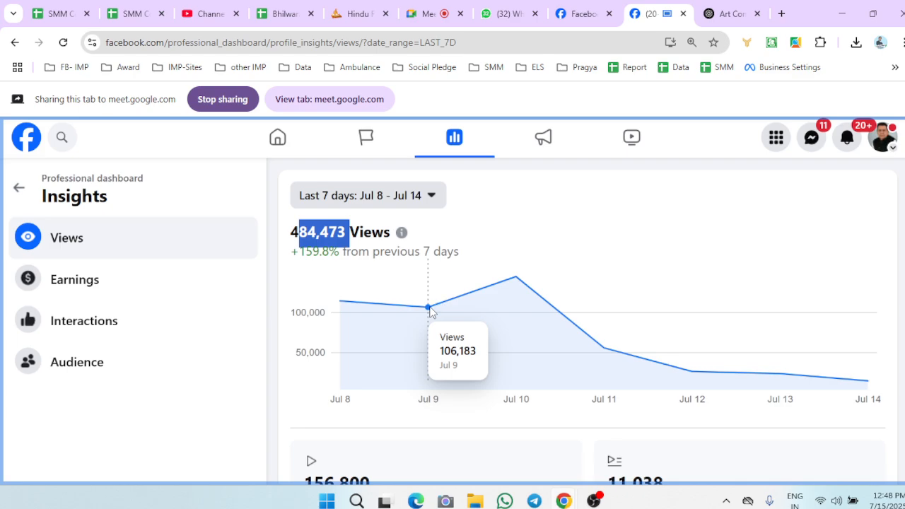
pyautogui.hotkey('ctrl', 't')
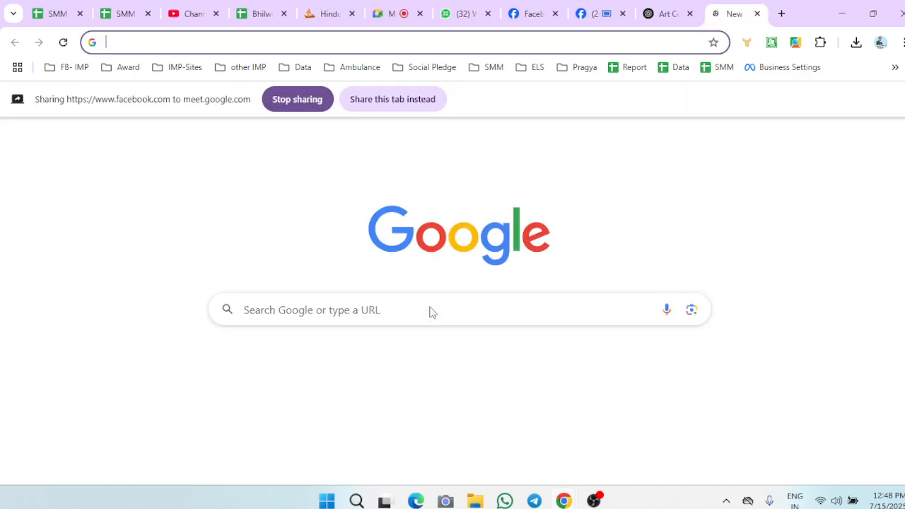
# Step: Search Google for 'text into graphics' and scroll the results
pyautogui.write('text n')
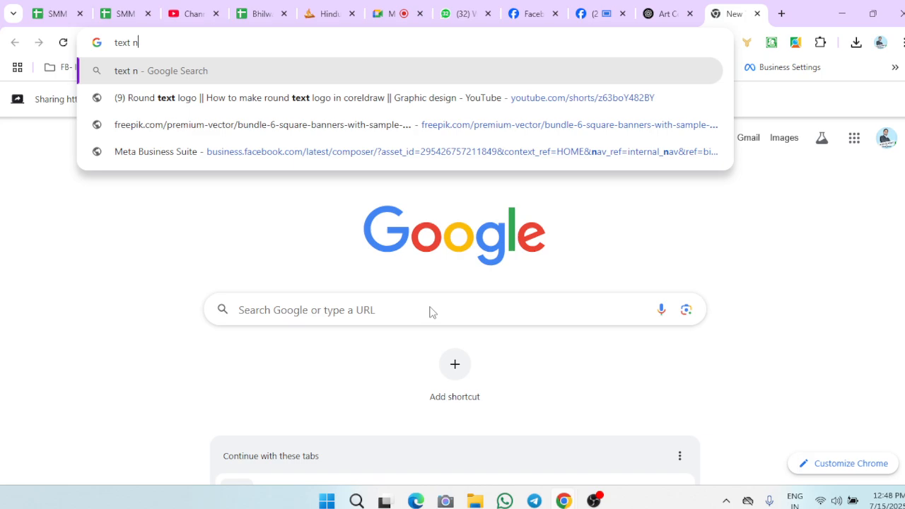
pyautogui.press('BackSpace')
pyautogui.write('i')
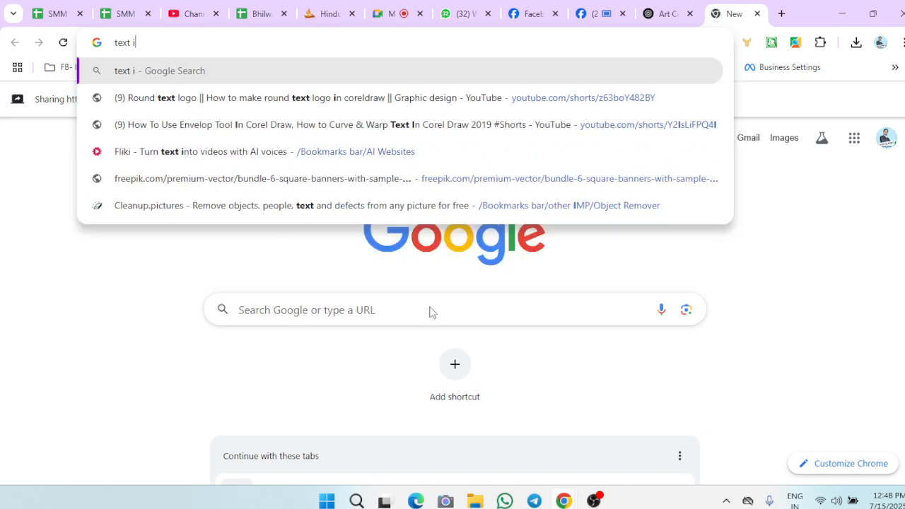
pyautogui.write('nto graphics')
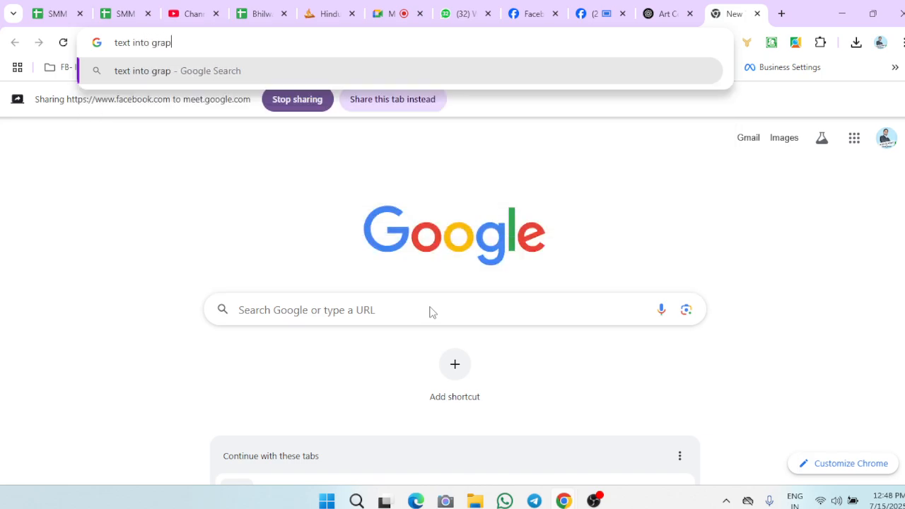
pyautogui.press('Return')
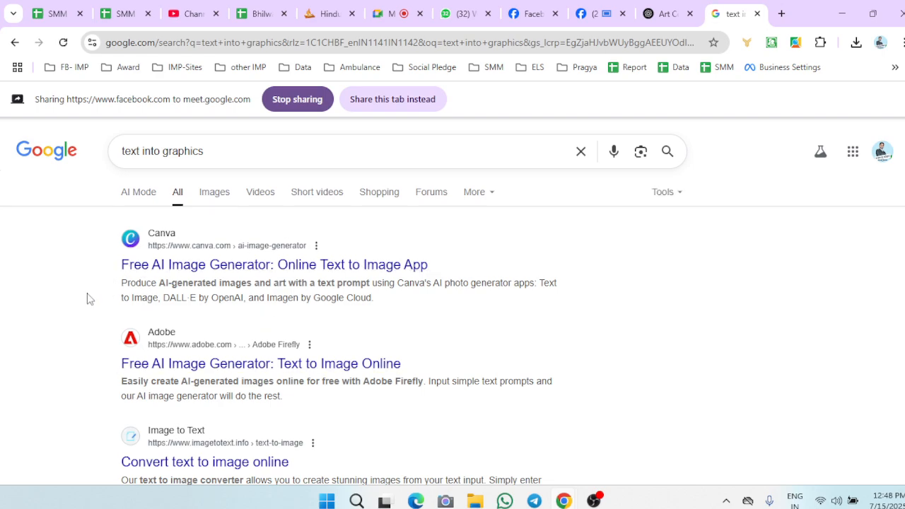
pyautogui.scroll(-5, 87, 299)
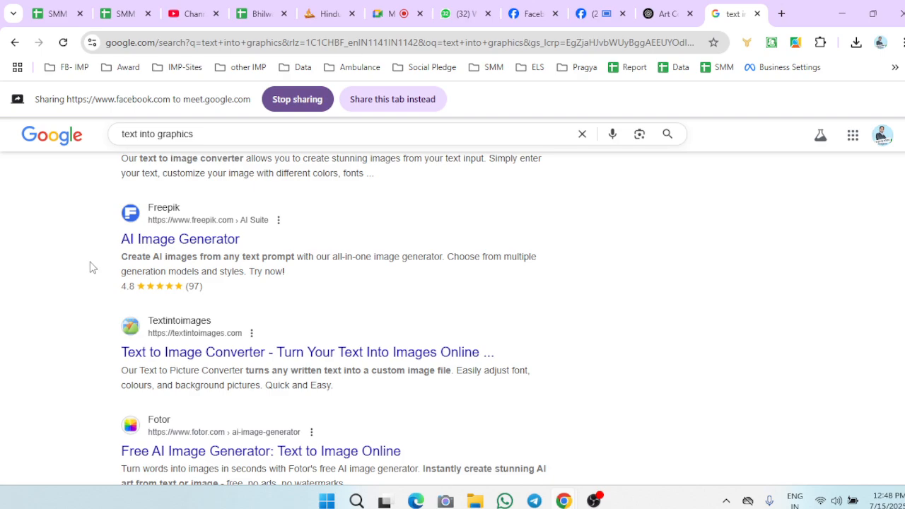
pyautogui.scroll(-4, 89, 238)
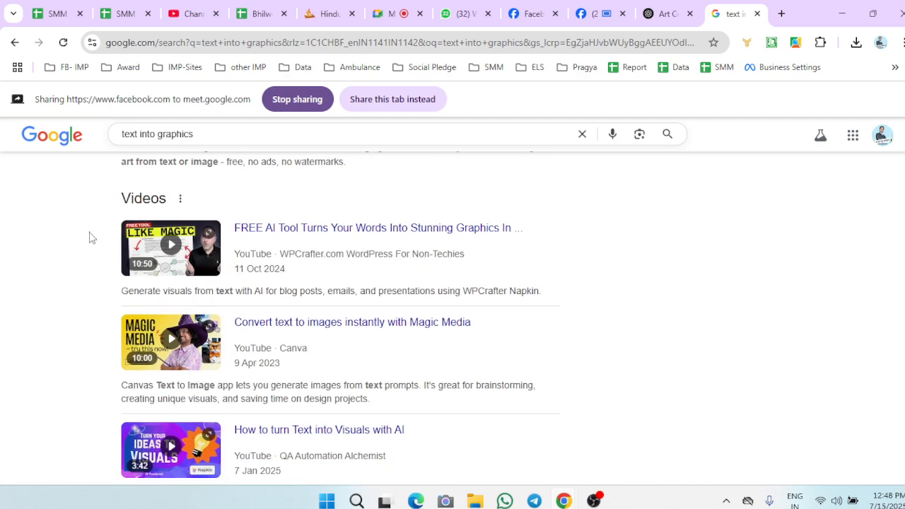
# Step: Refine the query to 'info into graphics is called', learn it's an infographic, close the tab
pyautogui.click(253, 133)
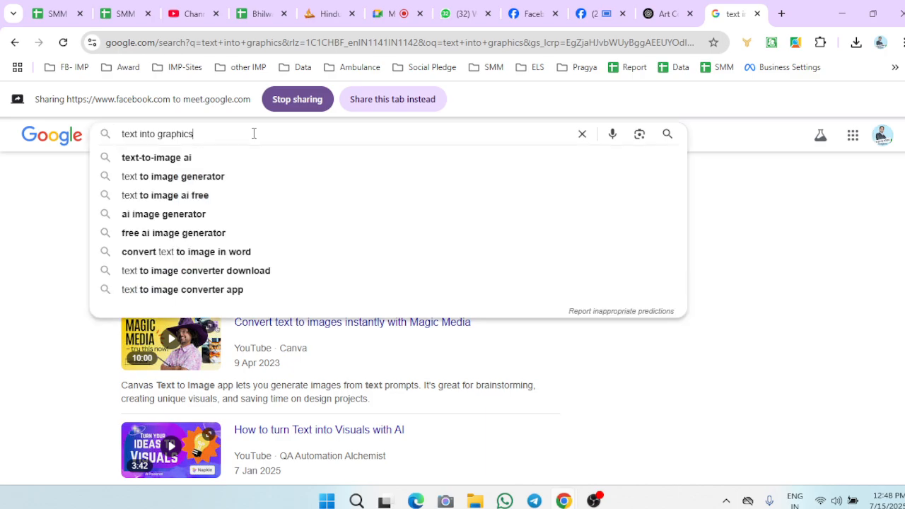
pyautogui.write('is calle')
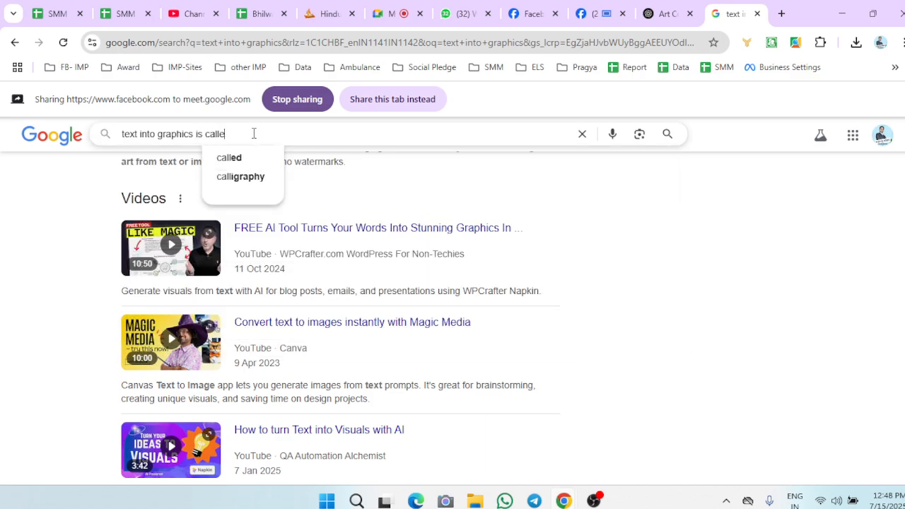
pyautogui.write('d')
pyautogui.press('Return')
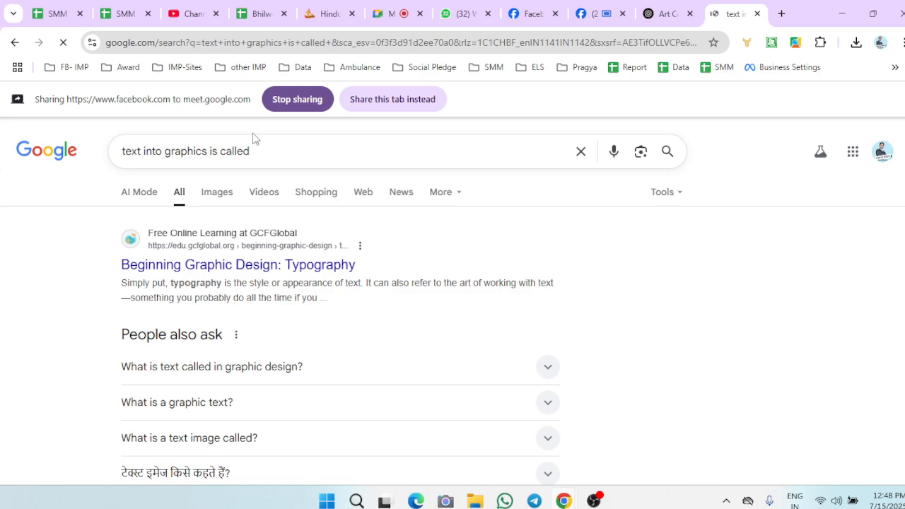
pyautogui.scroll(-5, 254, 136)
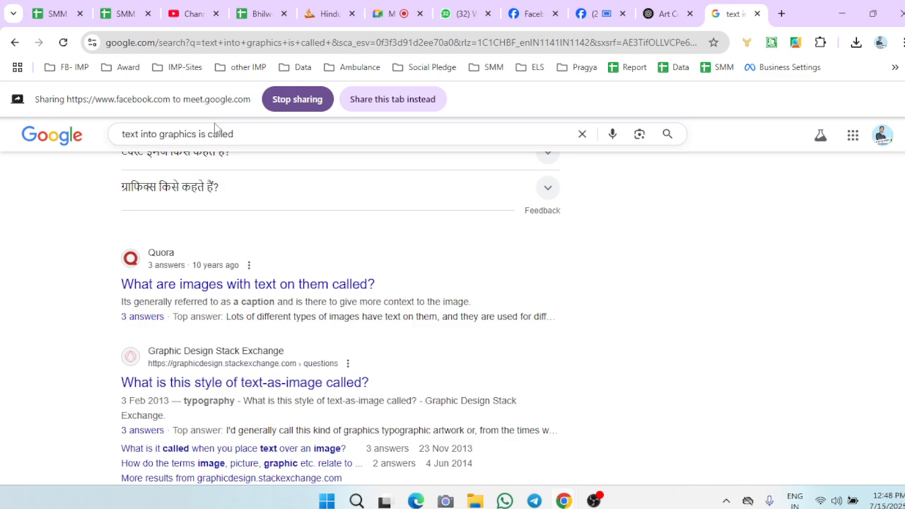
pyautogui.click(192, 135)
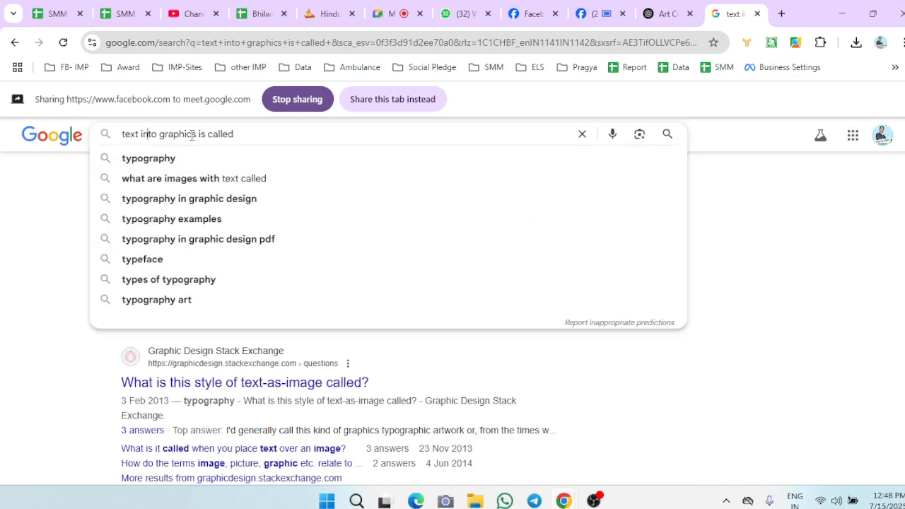
pyautogui.press('BackSpace')
pyautogui.press('BackSpace')
pyautogui.press('BackSpace')
pyautogui.press('BackSpace')
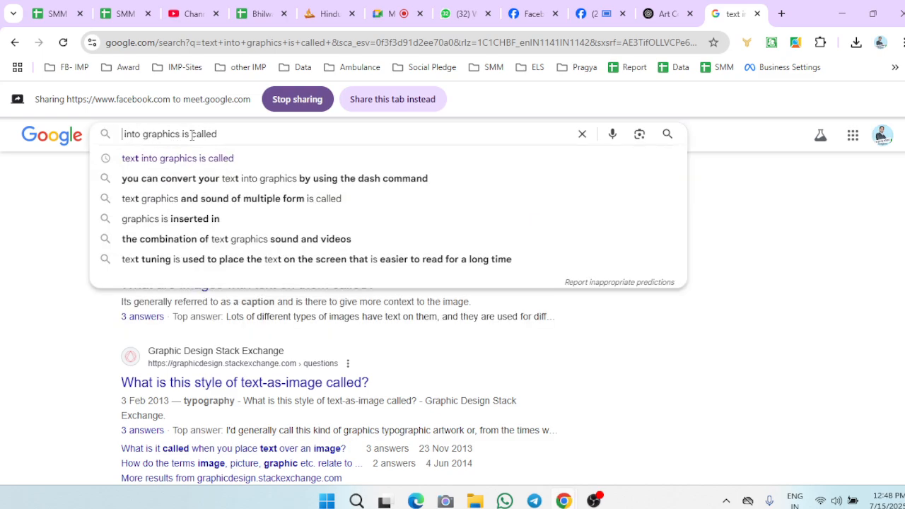
pyautogui.write('infor')
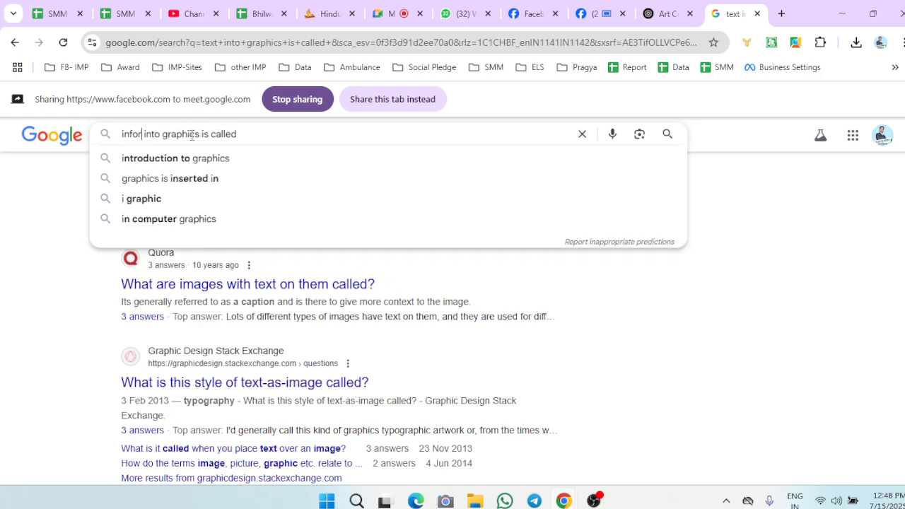
pyautogui.press('BackSpace')
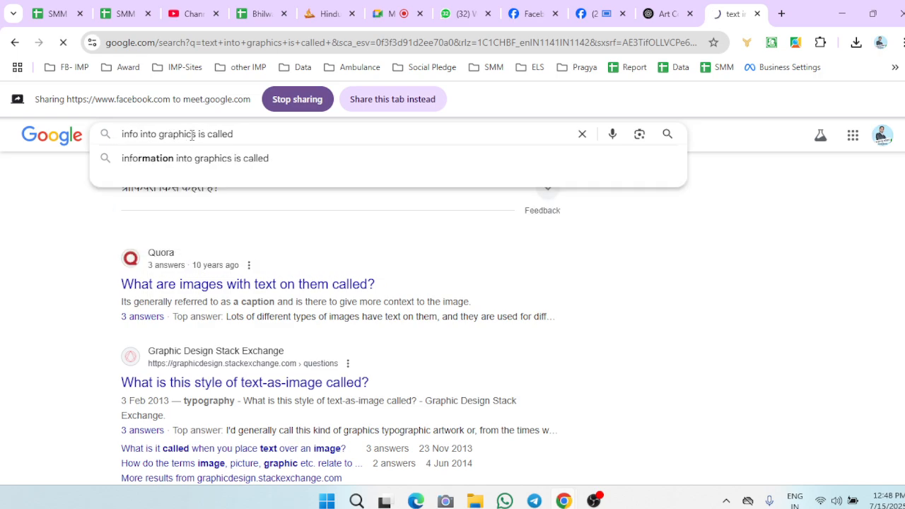
pyautogui.press('Return')
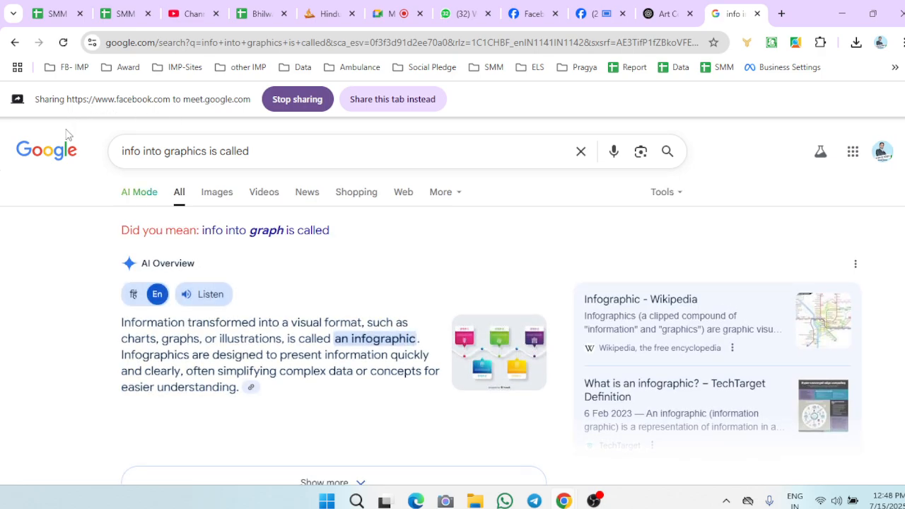
pyautogui.hotkey('ctrl', 'w')
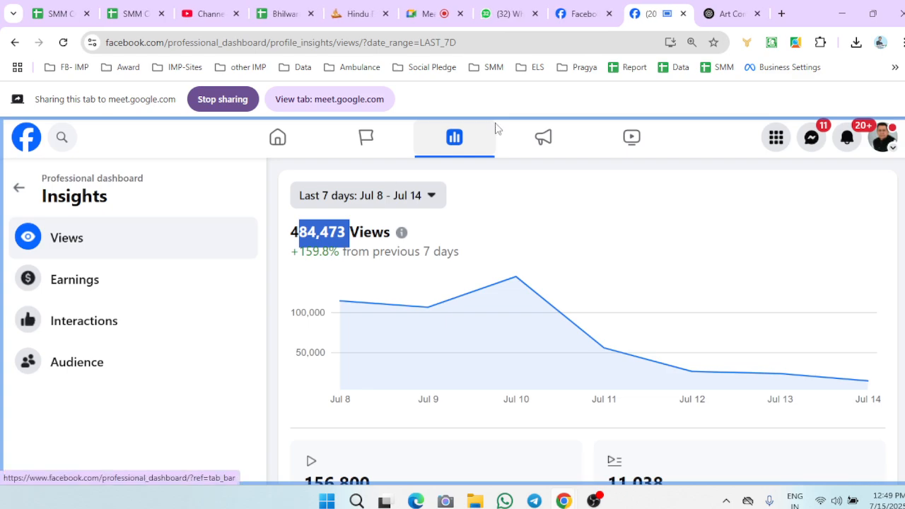
pyautogui.click(600, 204)
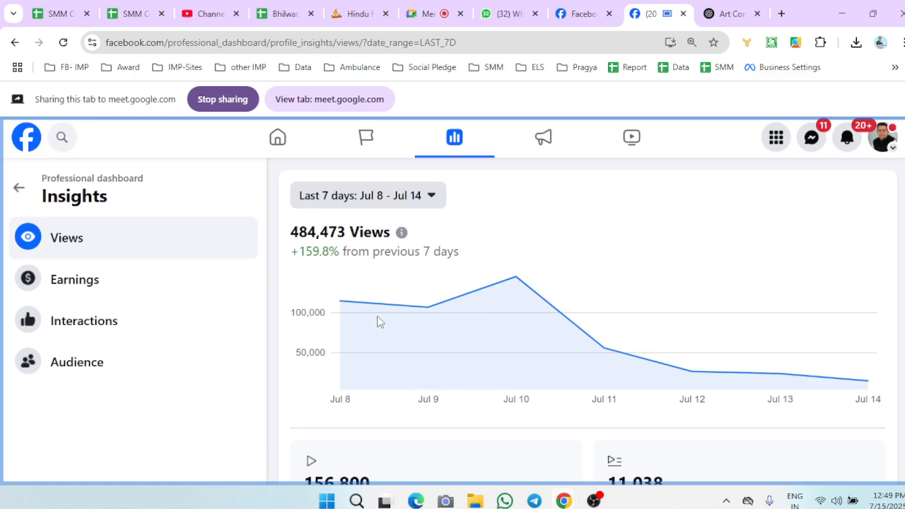
pyautogui.moveTo(345, 312)
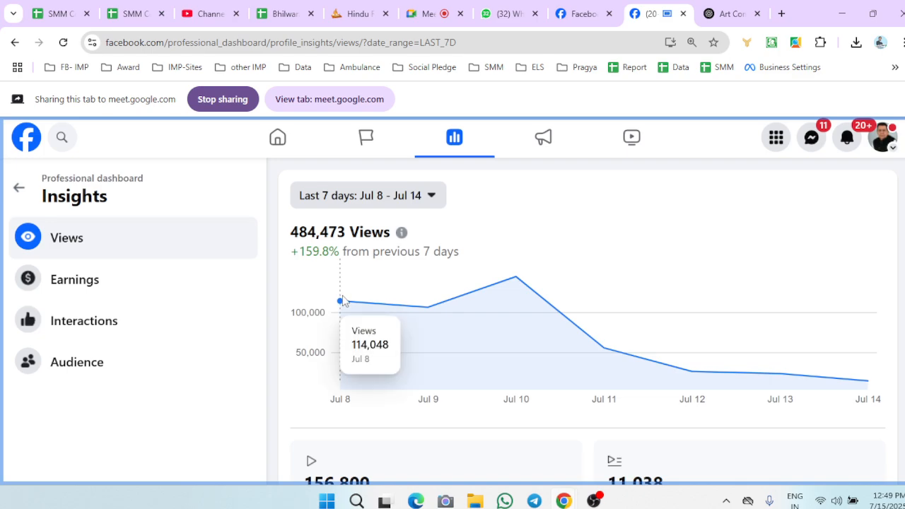
pyautogui.moveTo(428, 306)
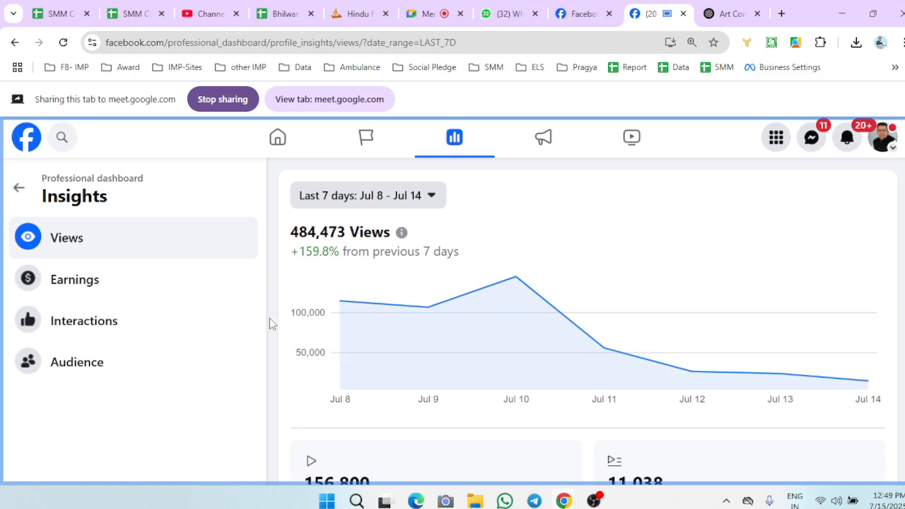
# Step: Review views by content type (Video 52.6%, Multi photo 31.5%) and non-followers' 92.9% share
pyautogui.moveTo(371, 330)
pyautogui.scroll(-3, 587, 322)
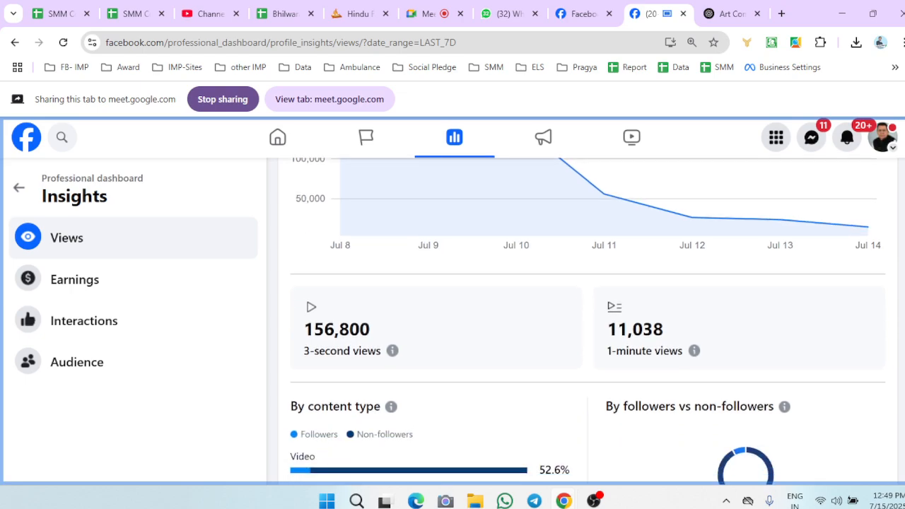
pyautogui.scroll(-1, 903, 331)
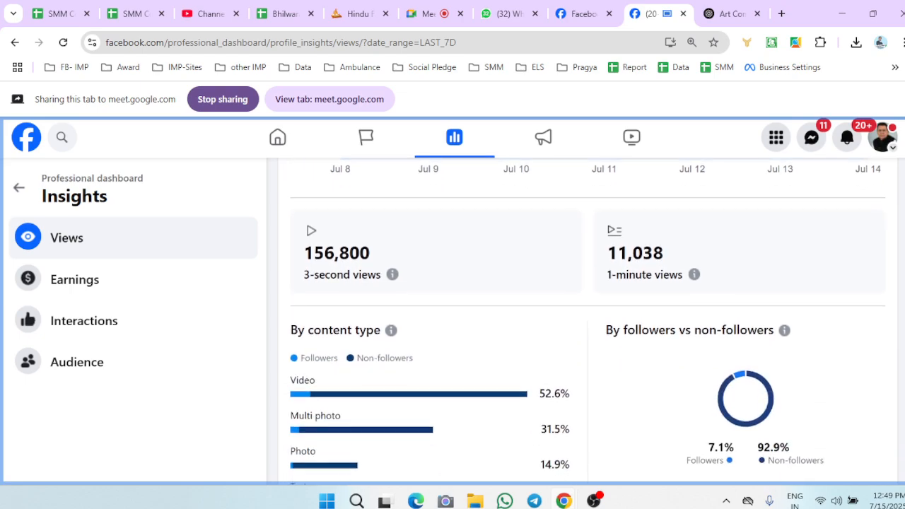
pyautogui.scroll(3, 898, 311)
pyautogui.scroll(-2, 896, 306)
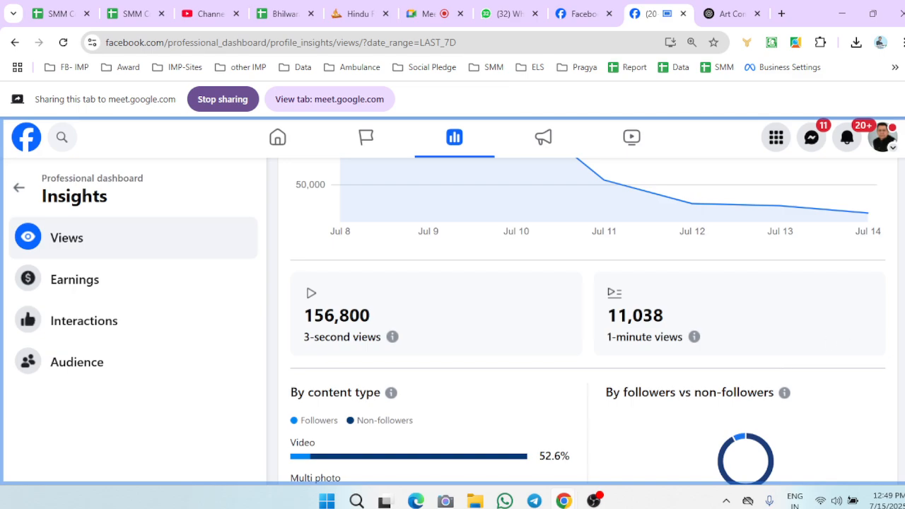
pyautogui.scroll(-3, 392, 201)
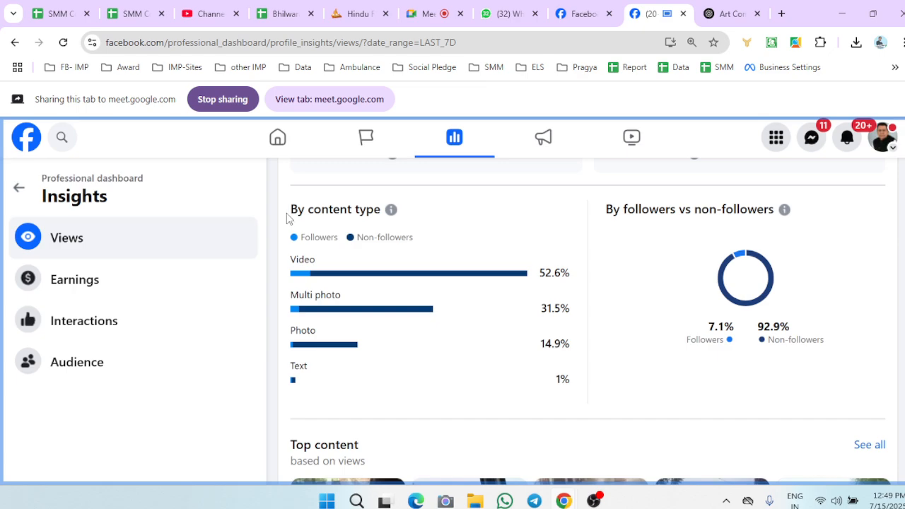
pyautogui.moveTo(290, 209); pyautogui.dragTo(359, 234)
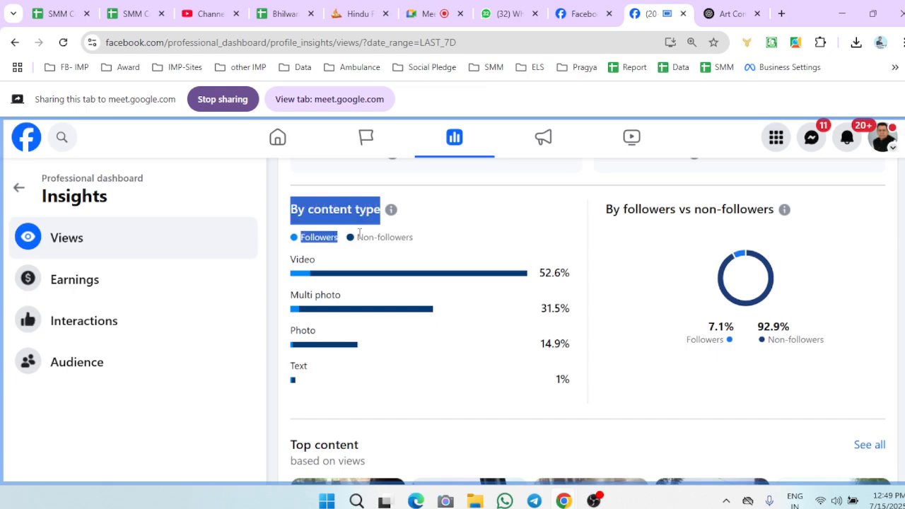
pyautogui.click(277, 250)
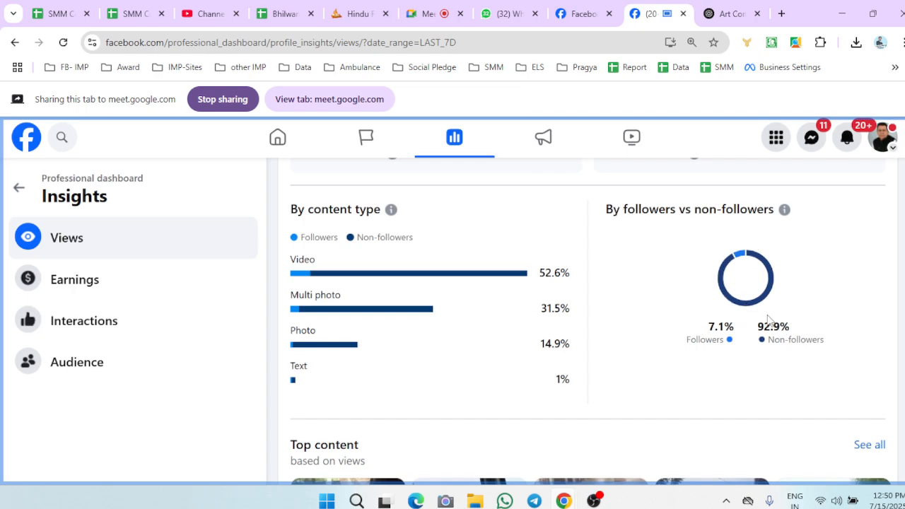
pyautogui.moveTo(758, 327); pyautogui.dragTo(788, 327)
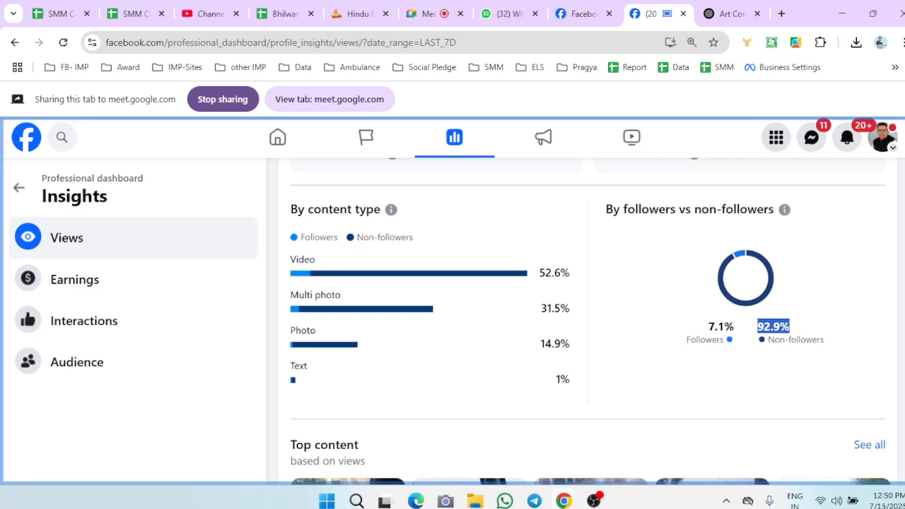
# Step: Scroll to Top content and open the full Jul 8 – Jul 14 list sorted by views
pyautogui.scroll(-3, 591, 321)
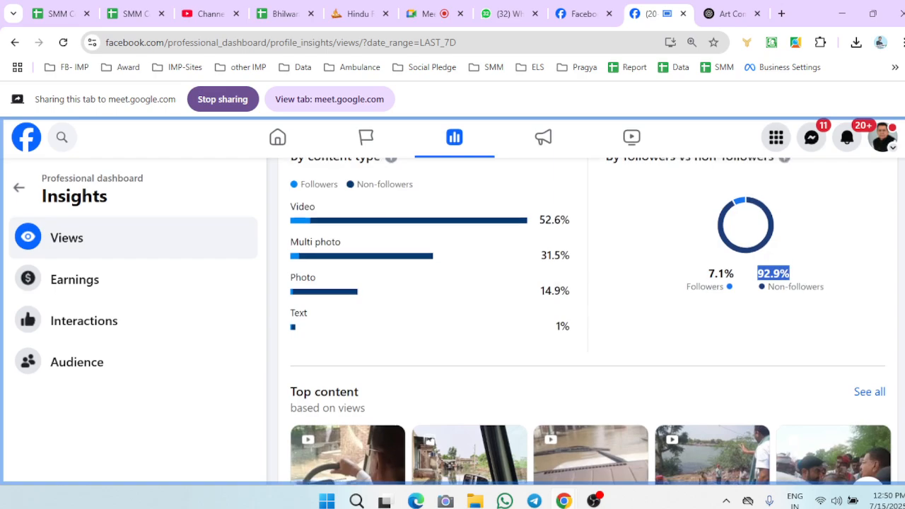
pyautogui.scroll(-1, 591, 321)
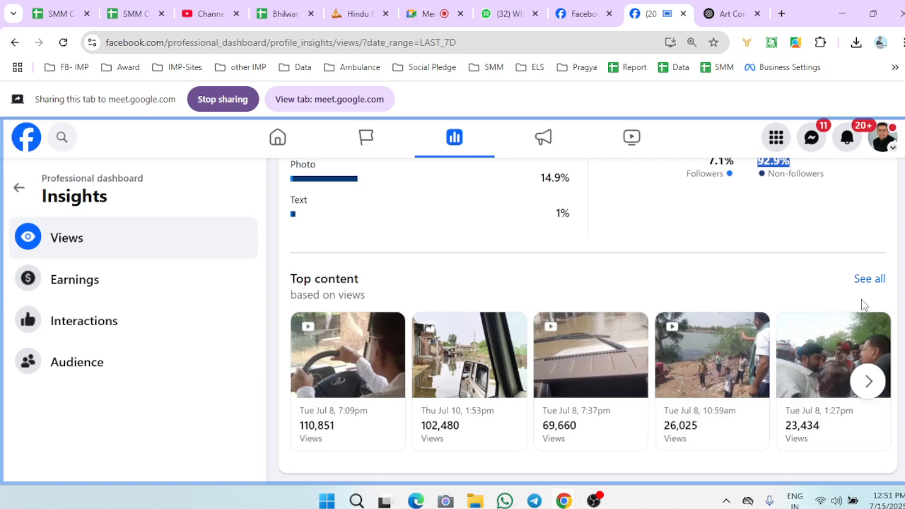
pyautogui.click(864, 281)
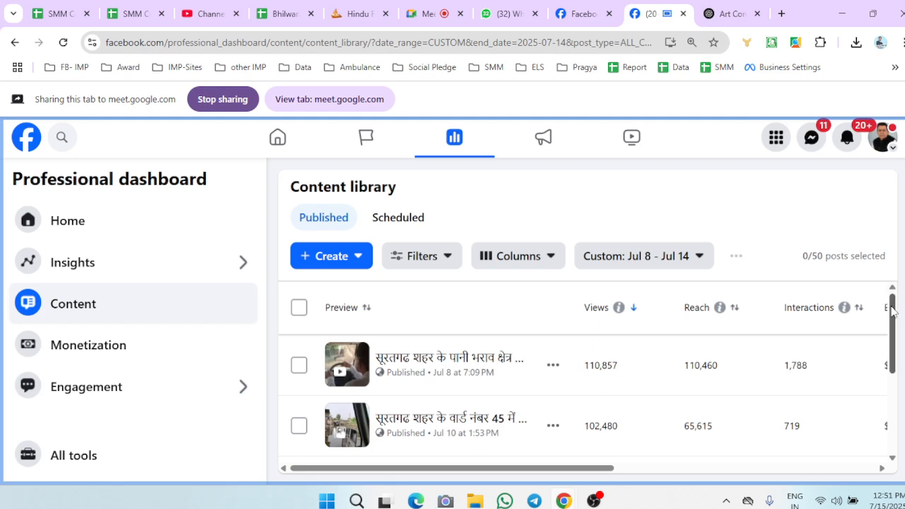
# Step: Leave the Content library for the last-28-days Views insights, led by the 147,701-view Jul 6 post
pyautogui.scroll(-3, 883, 395)
pyautogui.scroll(-1, 882, 400)
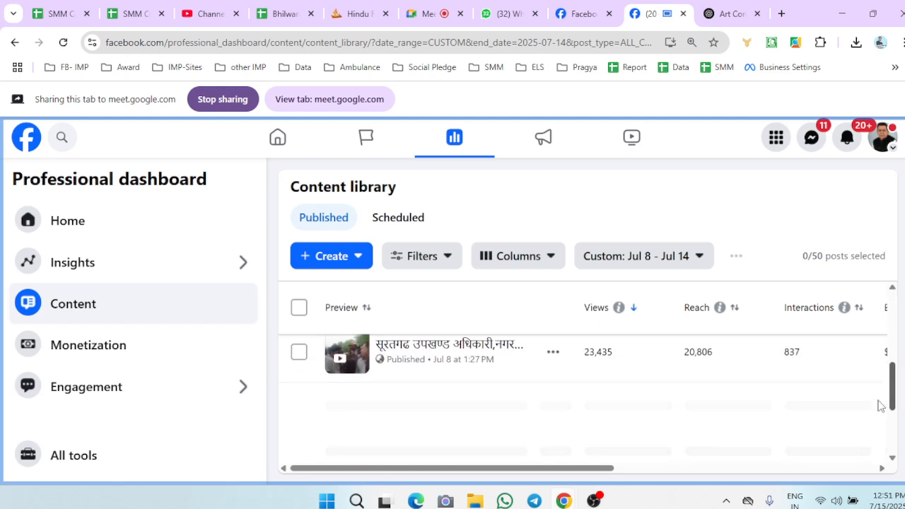
pyautogui.scroll(-1, 880, 410)
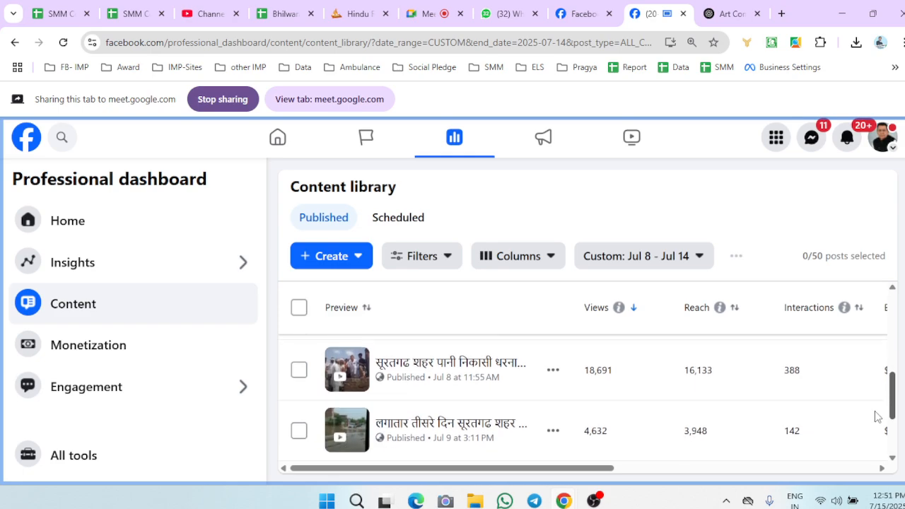
pyautogui.scroll(-1, 875, 420)
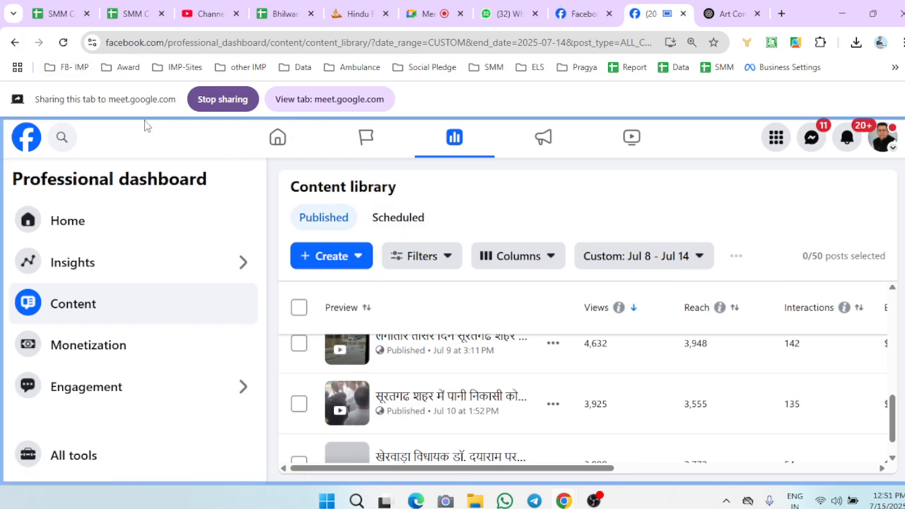
pyautogui.click(84, 280)
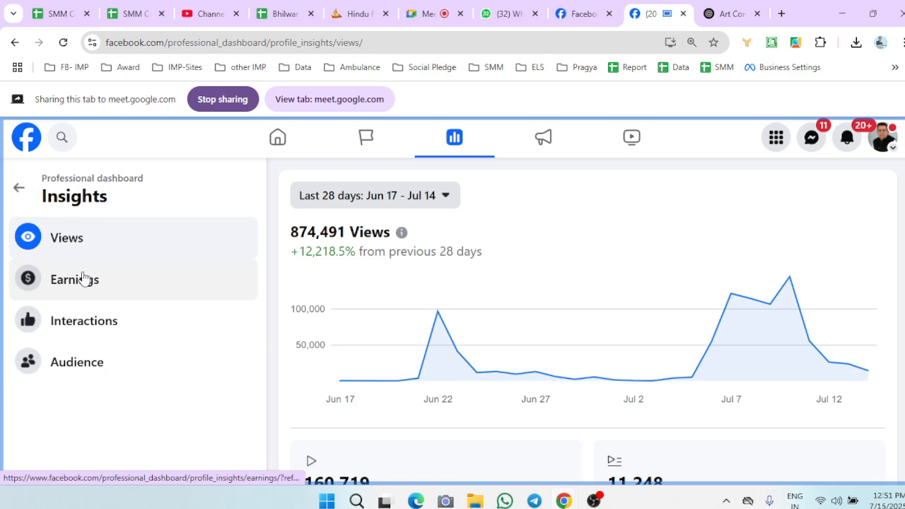
pyautogui.scroll(-4, 587, 322)
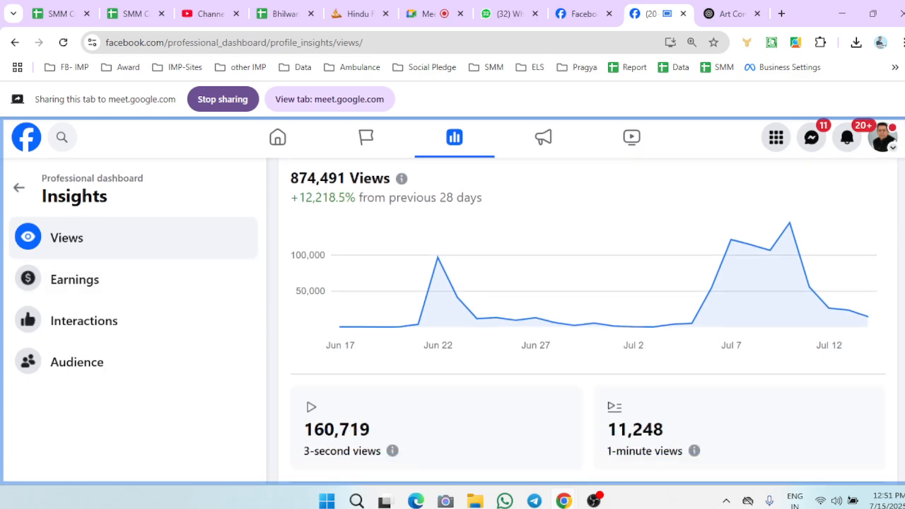
pyautogui.scroll(-4, 588, 320)
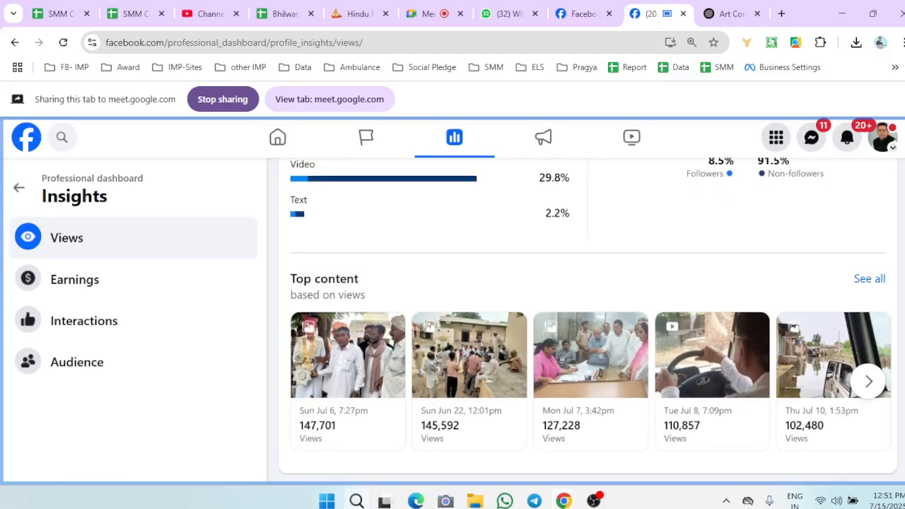
pyautogui.click(74, 287)
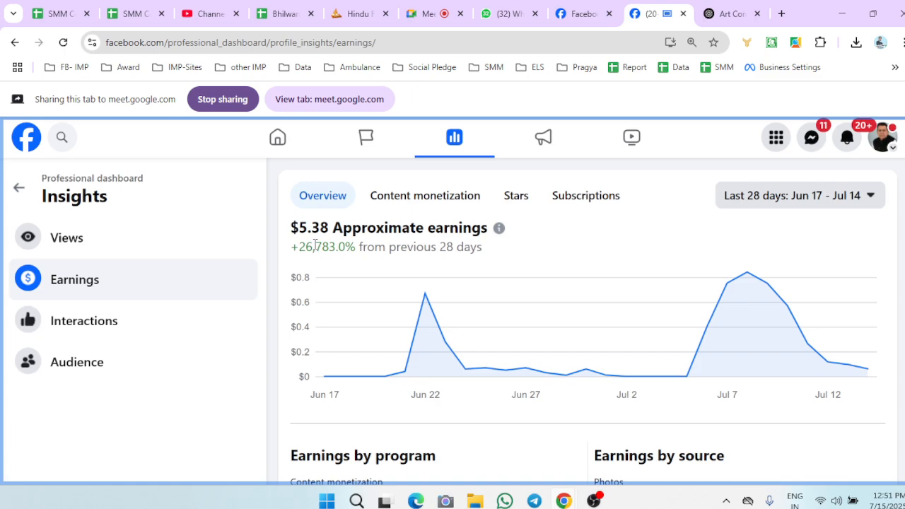
pyautogui.moveTo(354, 284)
pyautogui.scroll(-1, 587, 318)
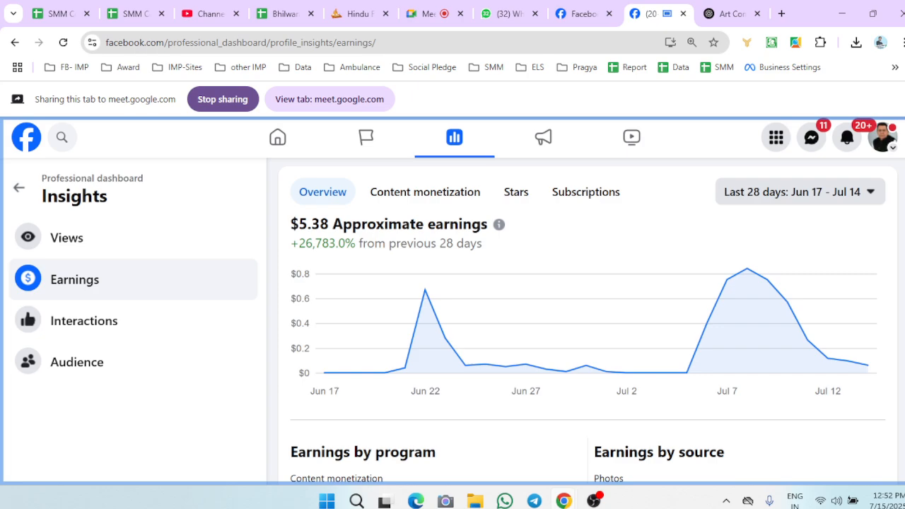
pyautogui.scroll(-2, 587, 319)
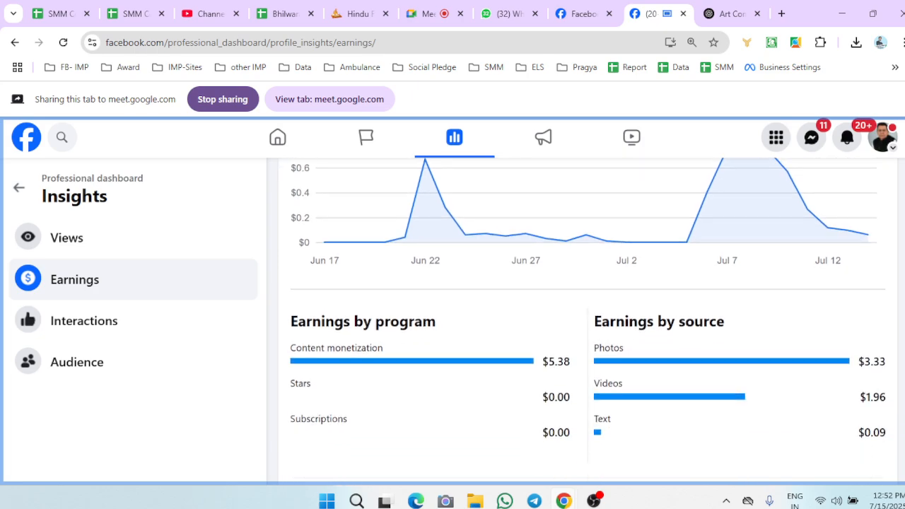
pyautogui.scroll(-2, 587, 318)
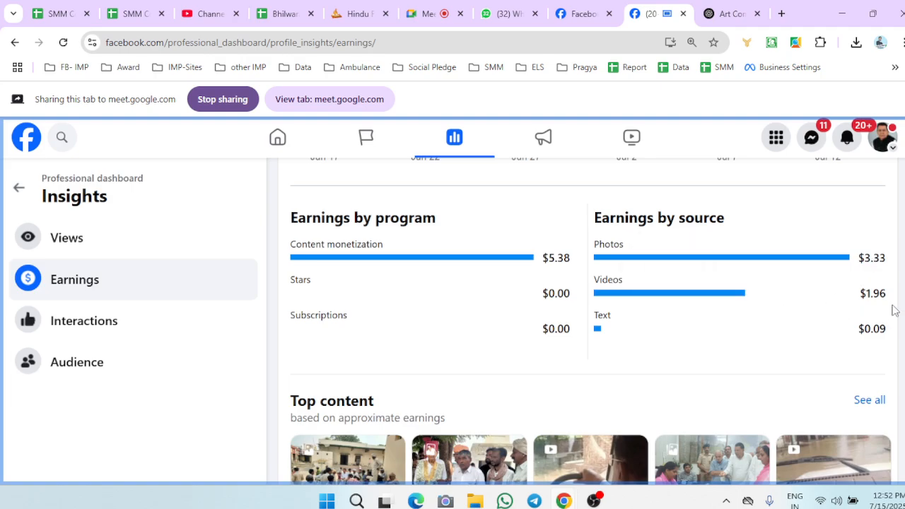
pyautogui.scroll(-2, 587, 318)
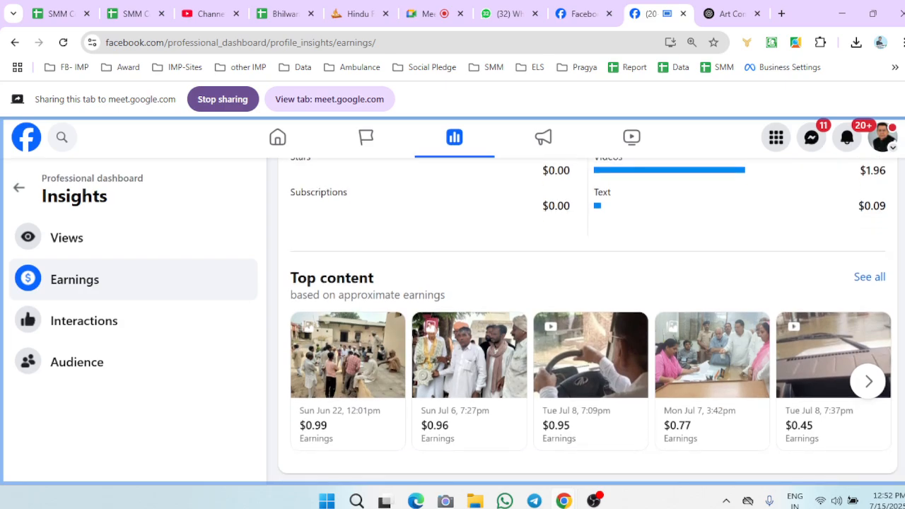
pyautogui.scroll(3, 881, 170)
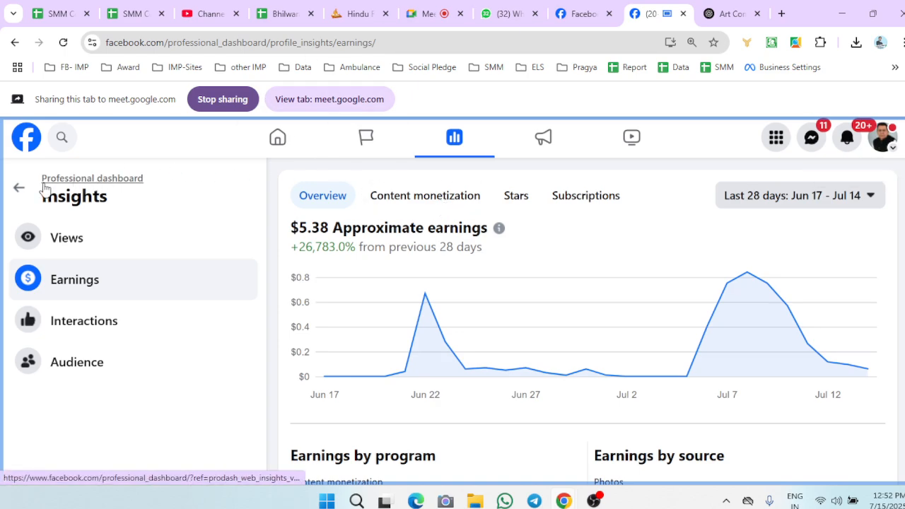
pyautogui.click(78, 241)
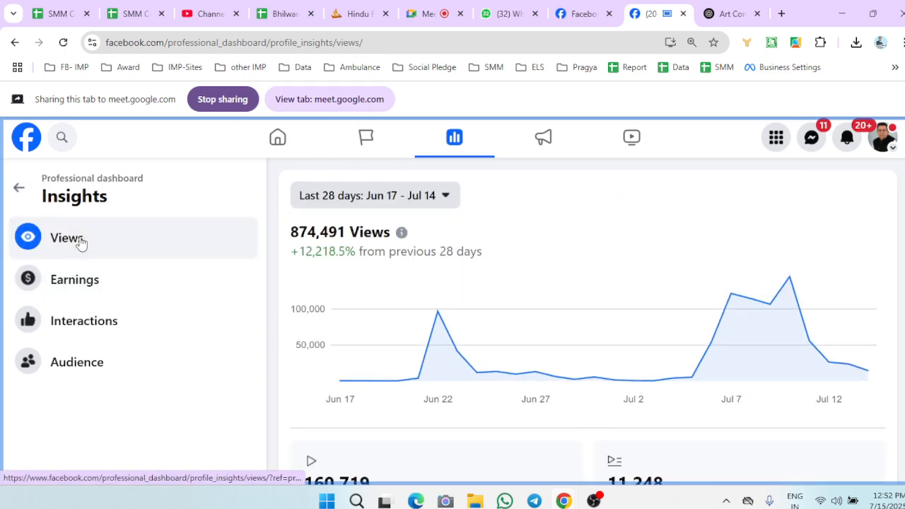
# Step: Open Interactions insights and highlight the 33% followers and 67% non-followers shares
pyautogui.click(79, 322)
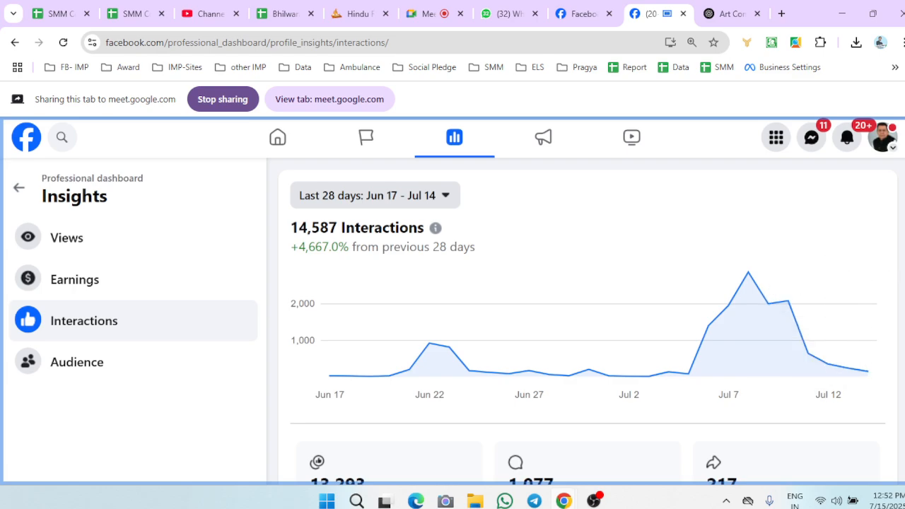
pyautogui.scroll(-1, 586, 318)
pyautogui.scroll(1, 587, 318)
pyautogui.scroll(-3, 587, 318)
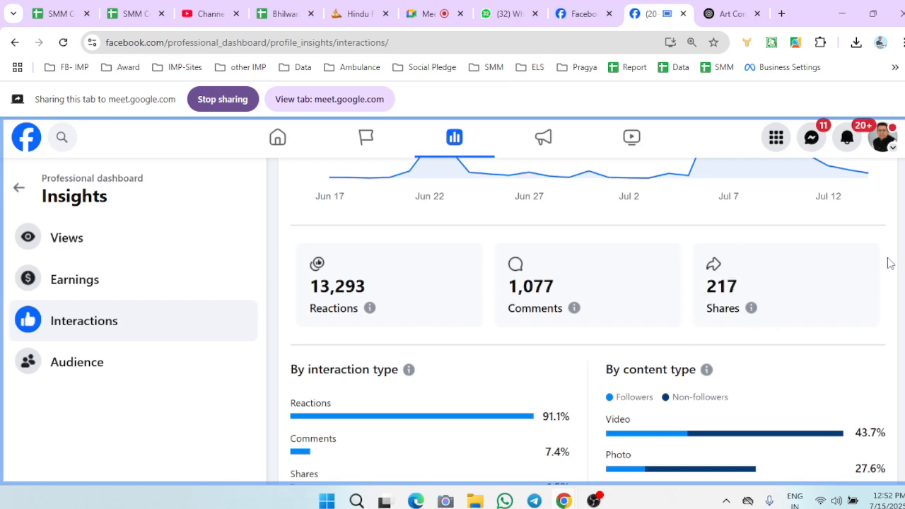
pyautogui.scroll(-3, 587, 318)
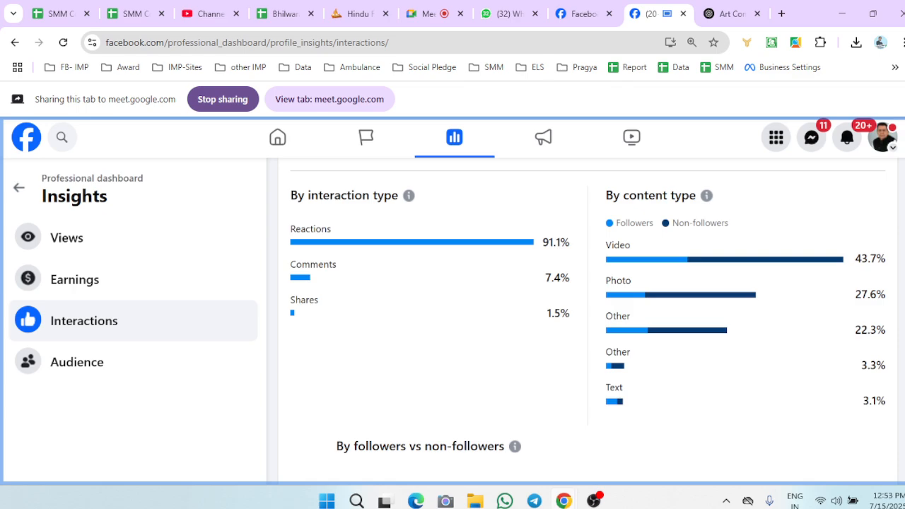
pyautogui.scroll(-4, 587, 318)
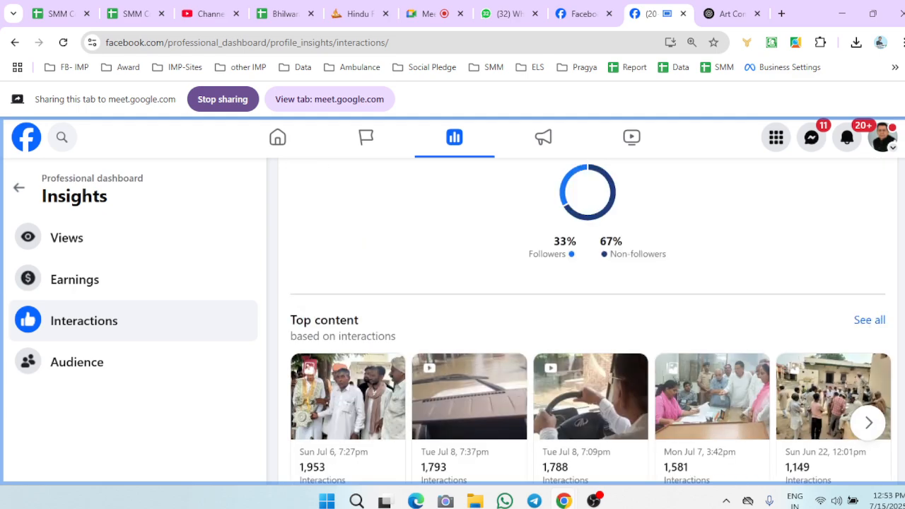
pyautogui.scroll(2, 891, 332)
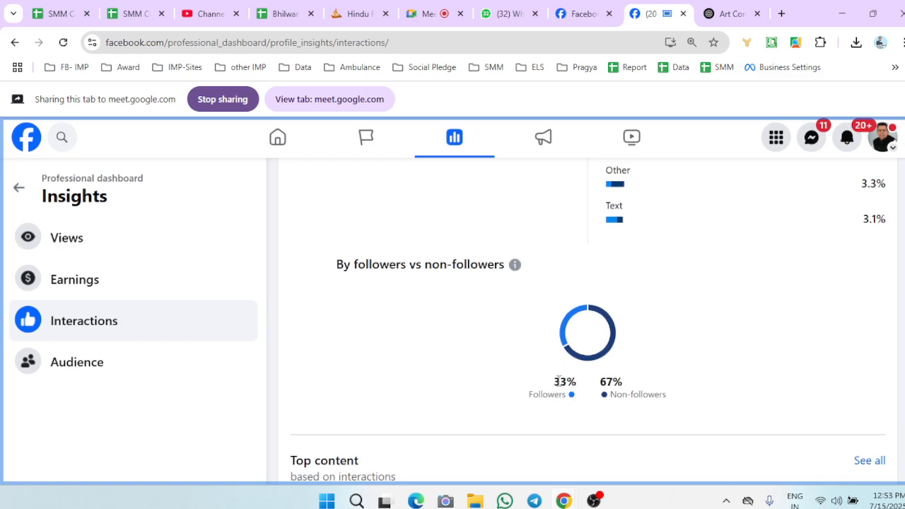
pyautogui.doubleClick(557, 382)
pyautogui.moveTo(606, 382); pyautogui.dragTo(619, 384)
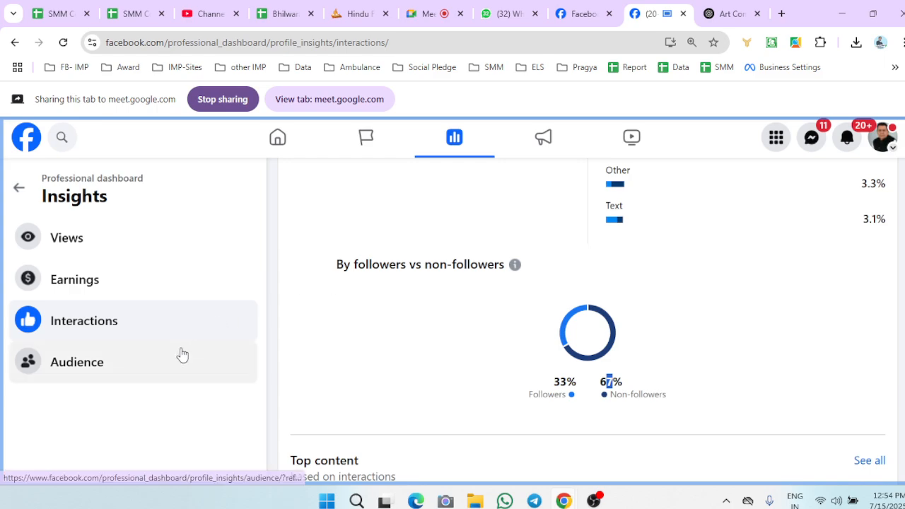
# Step: View the full weekly progress task list at 40% complete, then return to the dashboard home
pyautogui.click(17, 192)
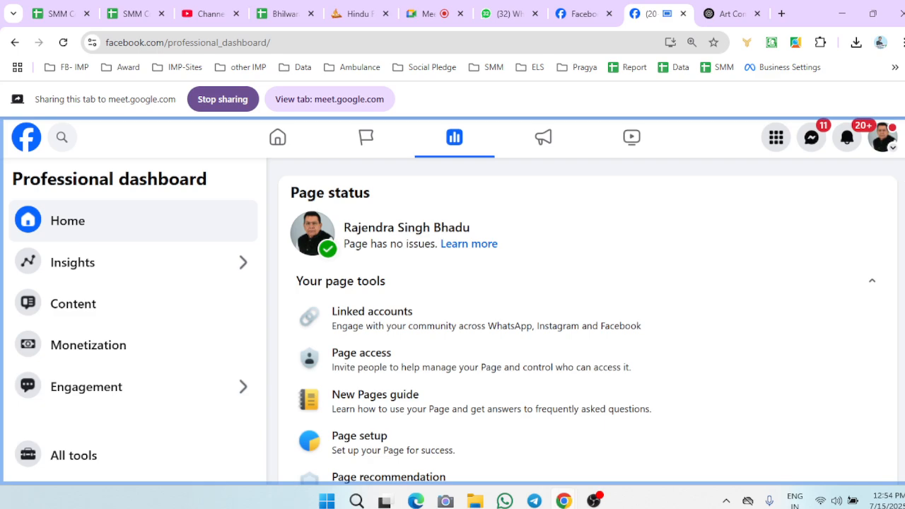
pyautogui.scroll(-4, 588, 325)
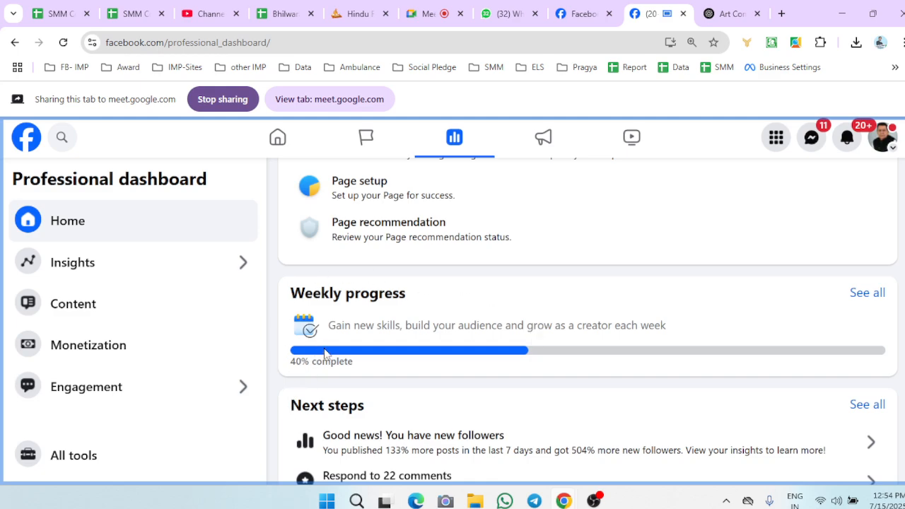
pyautogui.click(868, 294)
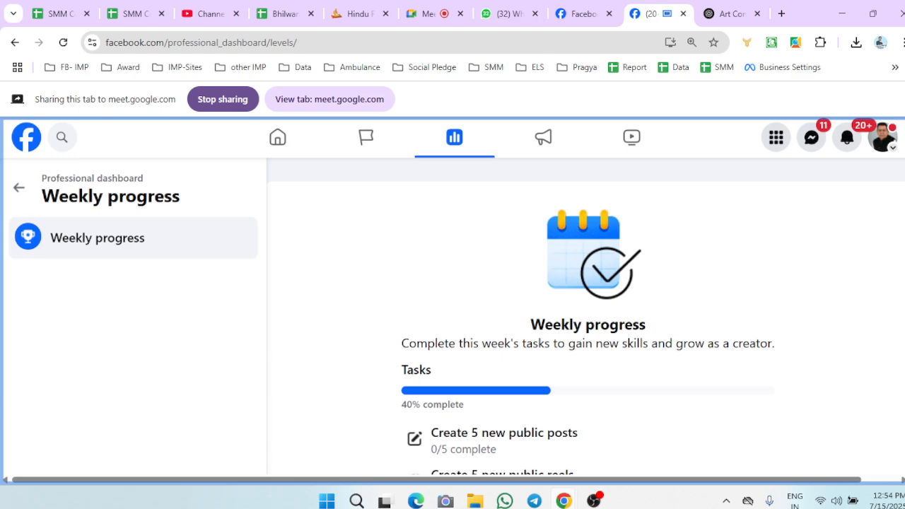
pyautogui.scroll(-2, 587, 319)
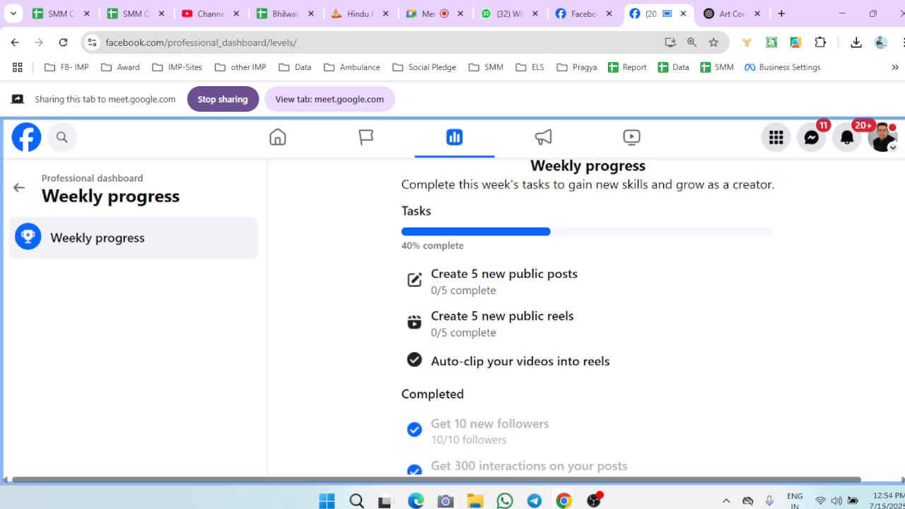
pyautogui.scroll(-1, 587, 318)
pyautogui.scroll(3, 586, 318)
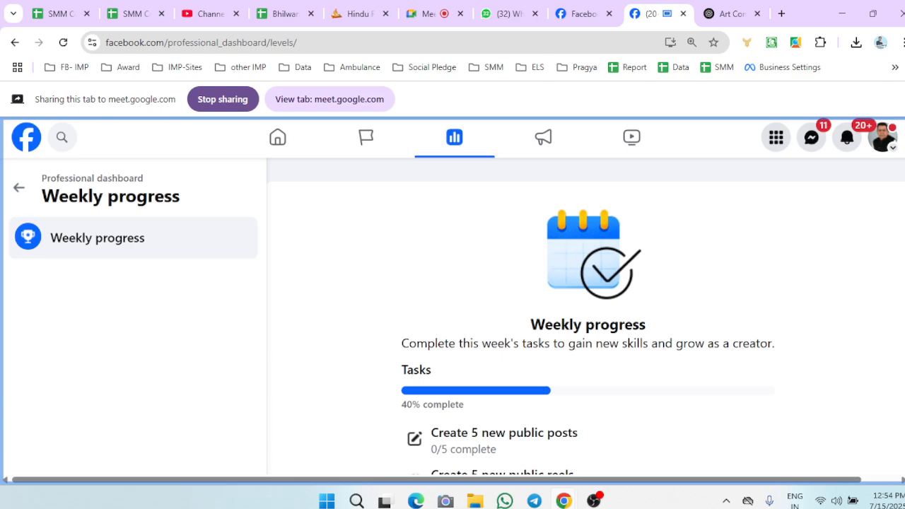
pyautogui.click(17, 189)
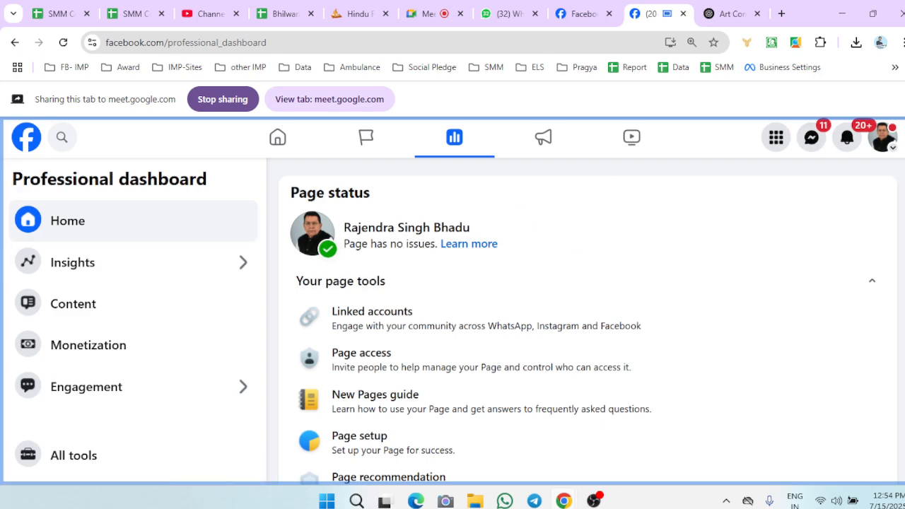
# Step: Scroll through the dashboard's Insights, Monetization and Engagement summary cards
pyautogui.scroll(-7, 588, 322)
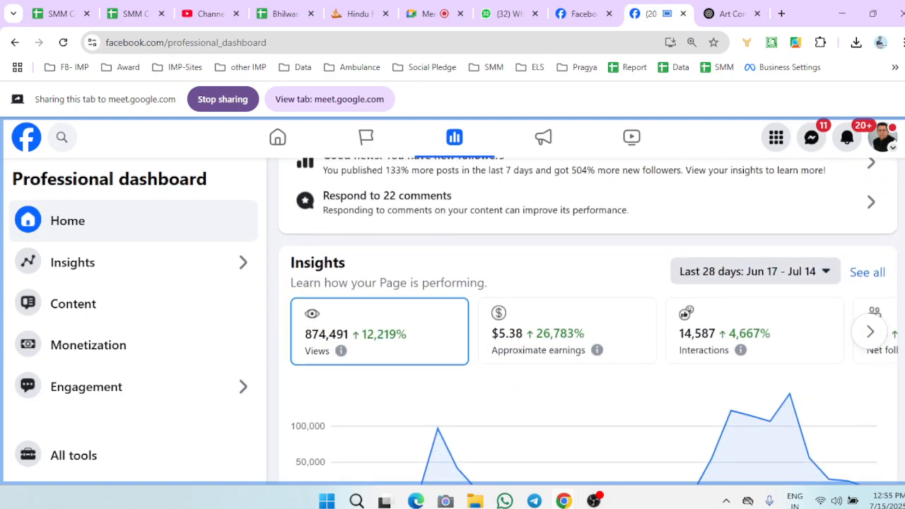
pyautogui.scroll(-8, 588, 322)
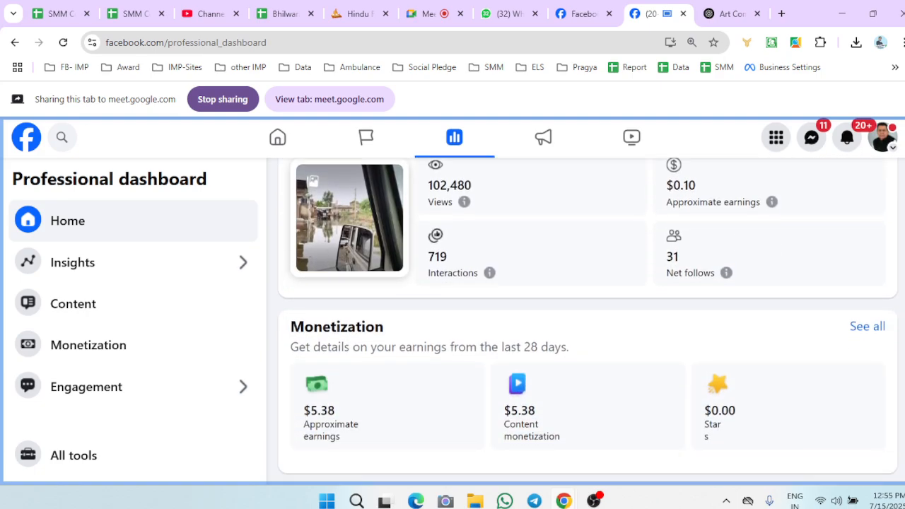
pyautogui.scroll(-2, 588, 322)
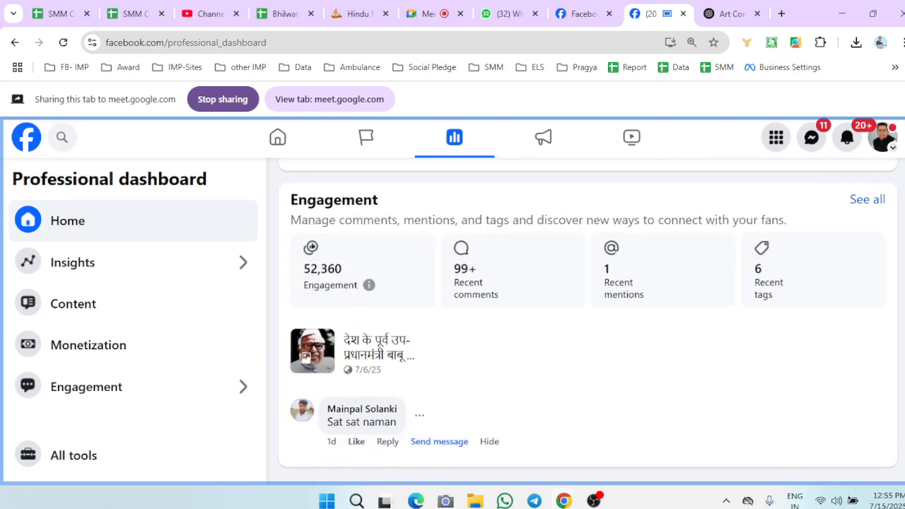
pyautogui.scroll(8, 864, 297)
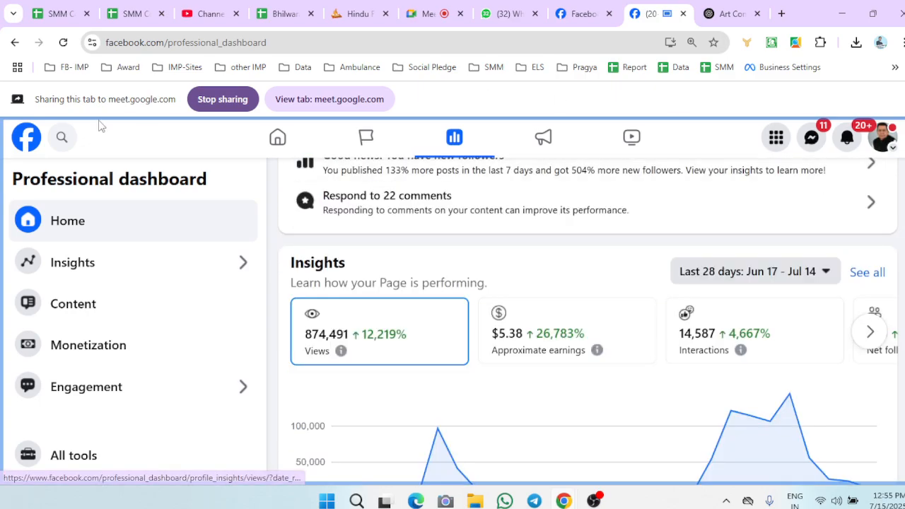
# Step: Go back through the pages to the Earnings insights, then return to the Facebook home feed
pyautogui.click(12, 40)
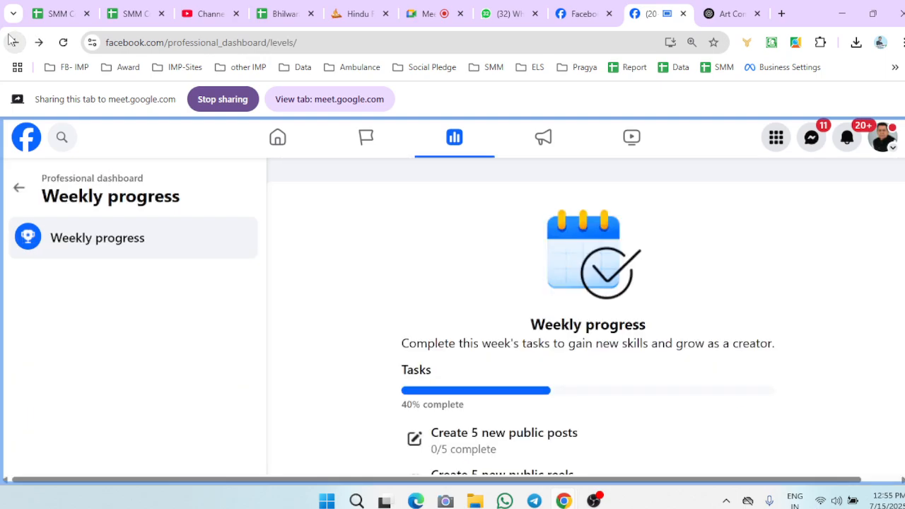
pyautogui.click(12, 40)
pyautogui.click(12, 40)
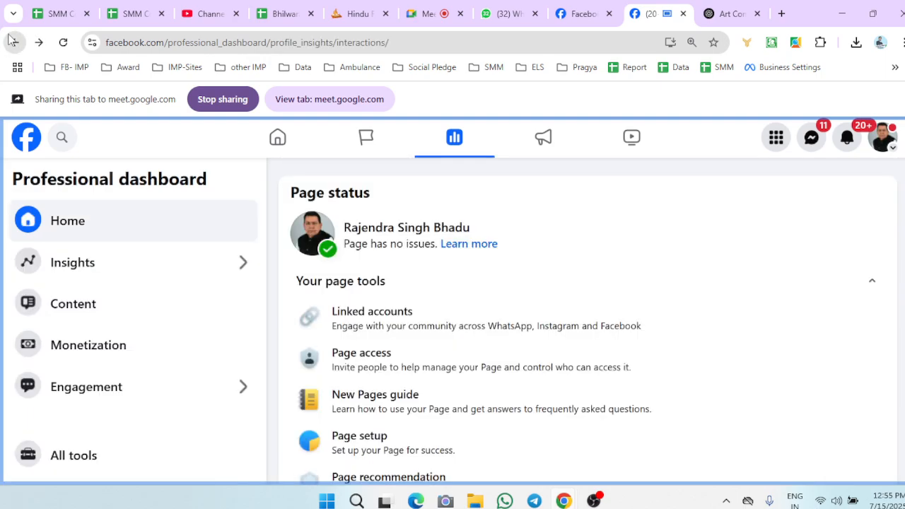
pyautogui.click(12, 40)
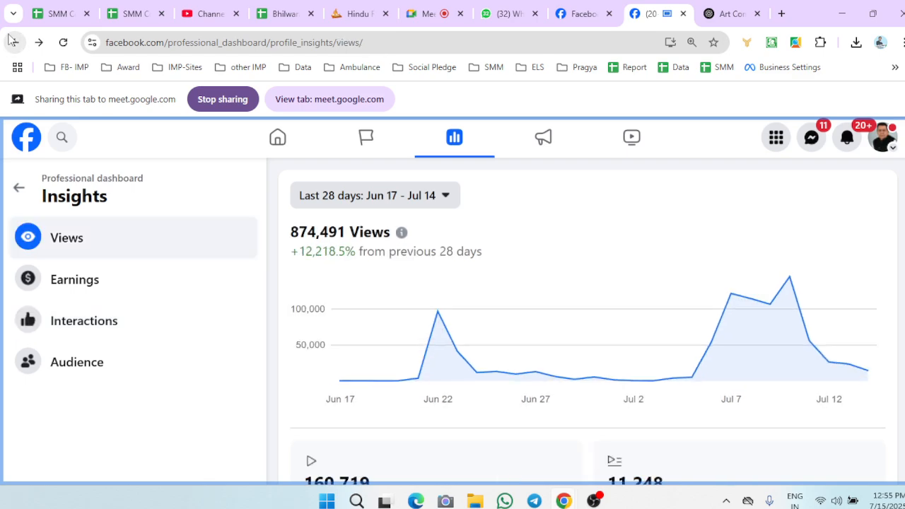
pyautogui.click(12, 41)
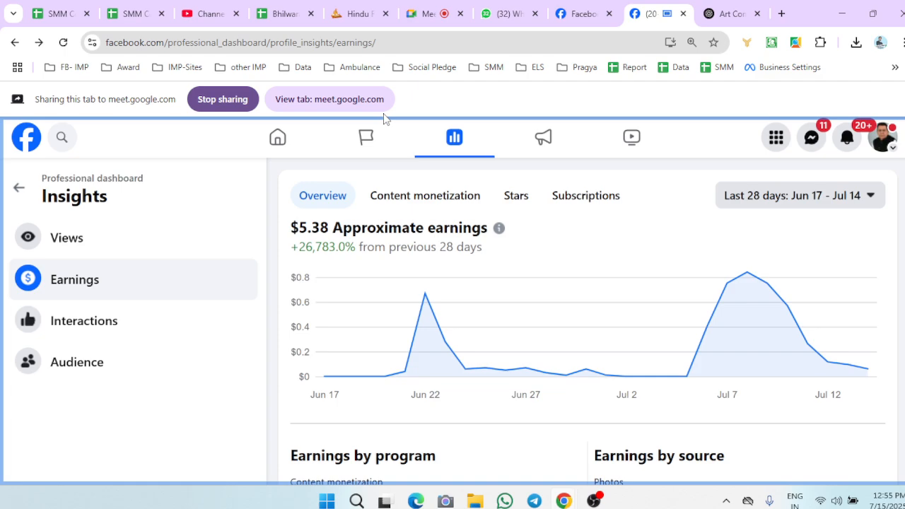
pyautogui.click(33, 155)
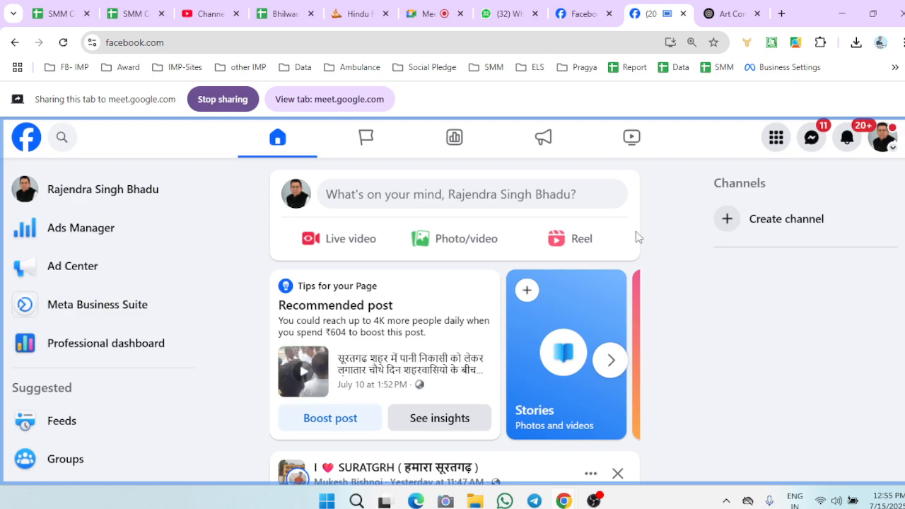
# Step: Check the Meet, WhatsApp, Professional dashboard and Facebook home feed browser tabs
pyautogui.click(422, 15)
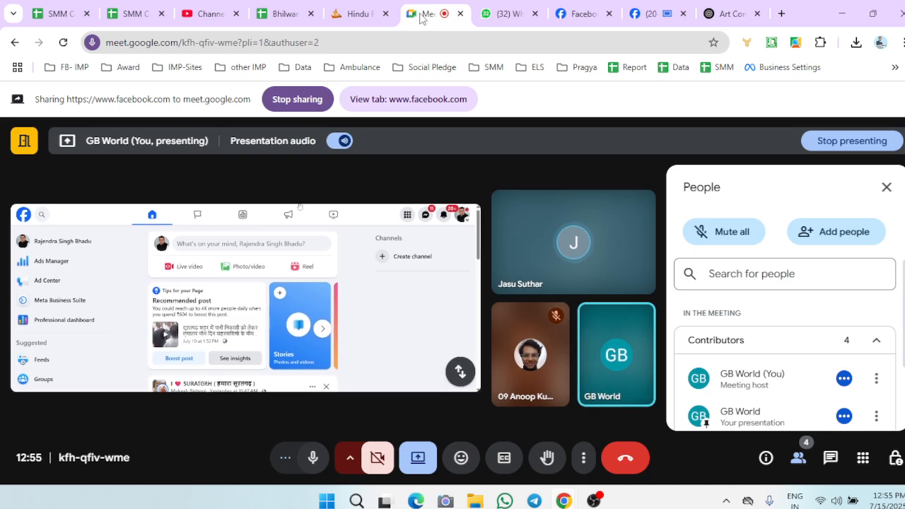
pyautogui.click(493, 15)
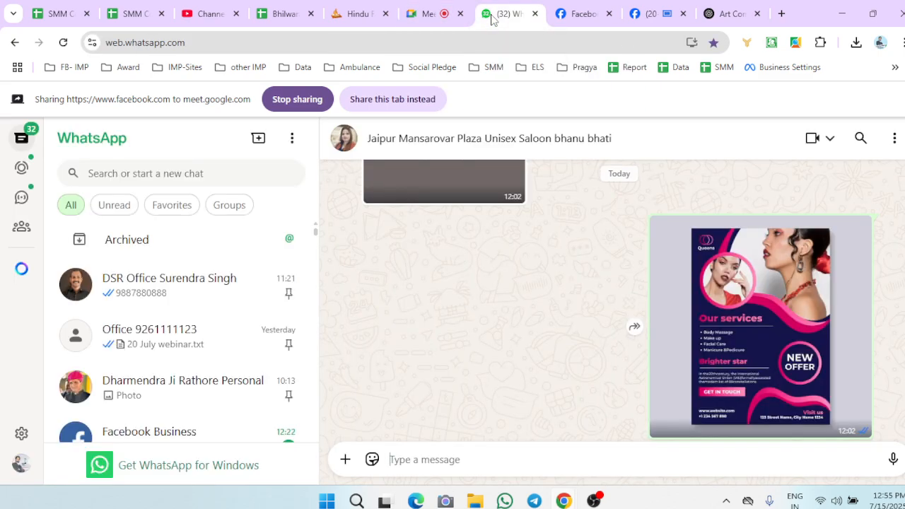
pyautogui.click(577, 14)
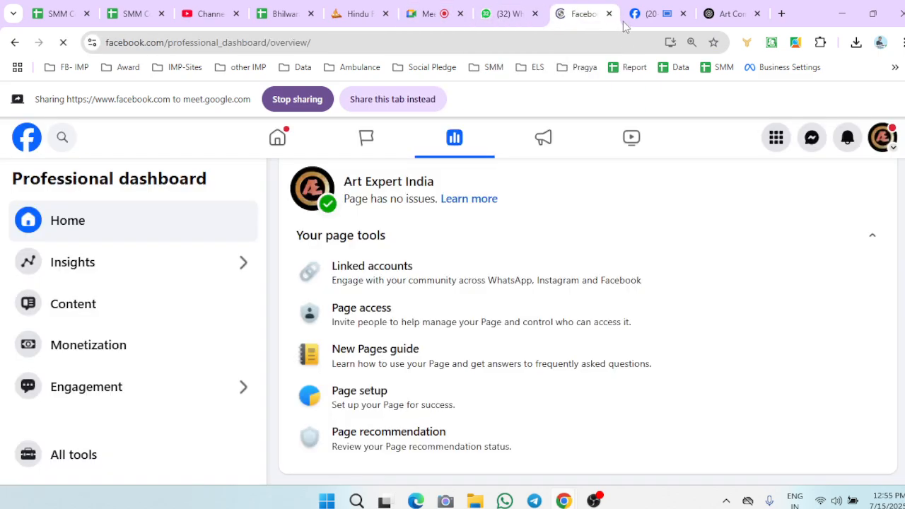
pyautogui.click(647, 24)
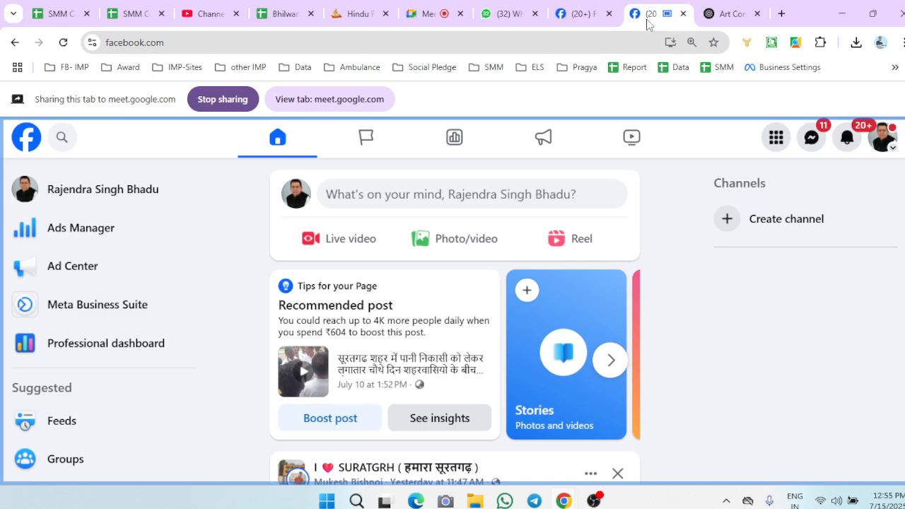
pyautogui.click(573, 19)
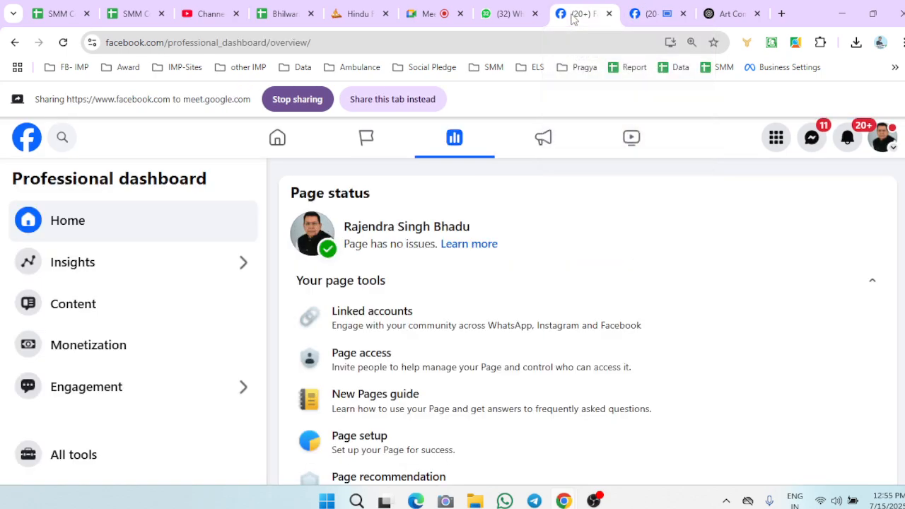
pyautogui.click(636, 21)
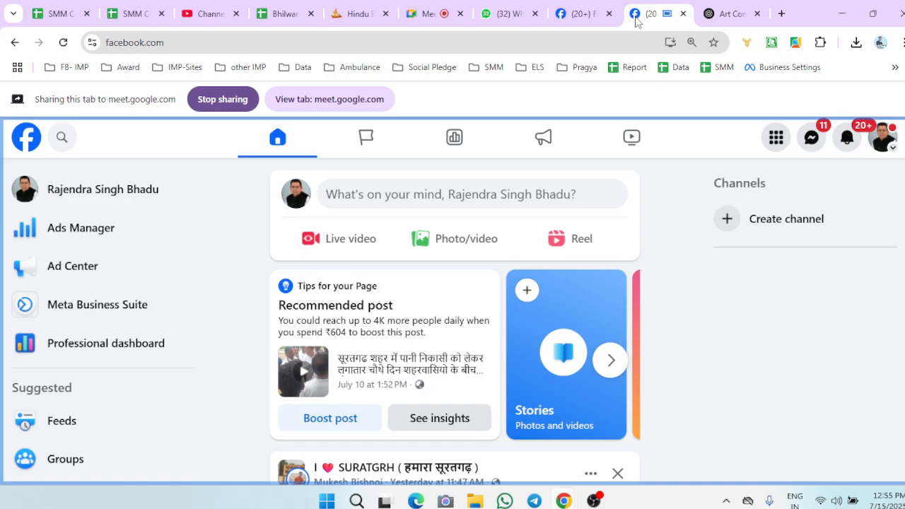
pyautogui.click(574, 18)
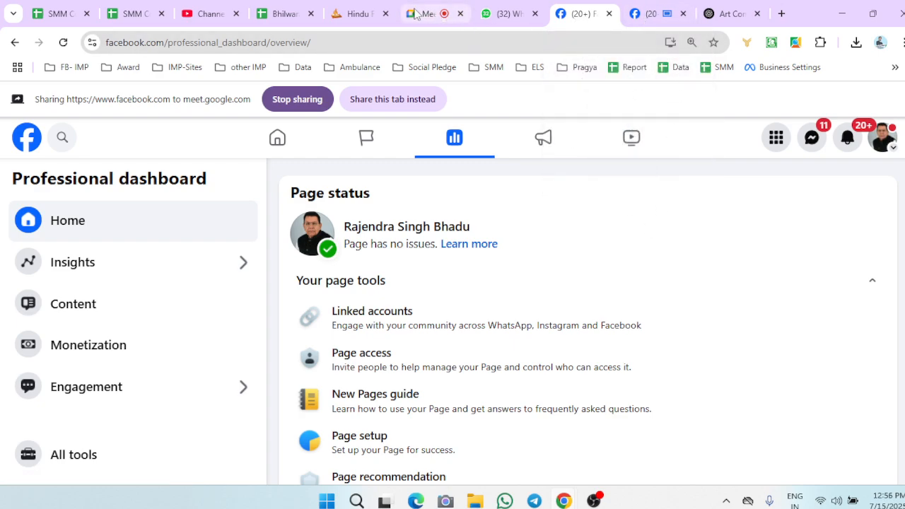
# Step: Return to the Google Meet tab and bring the OBS recording window forward
pyautogui.click(416, 14)
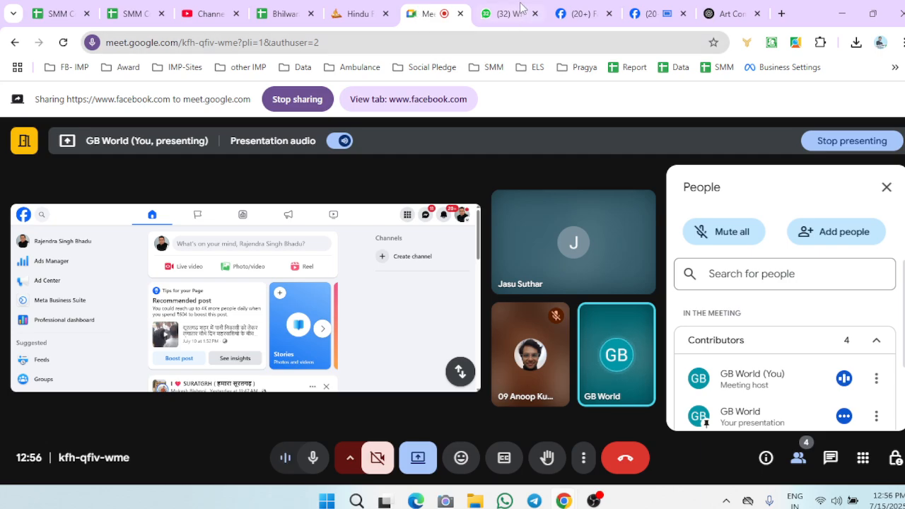
pyautogui.moveTo(500, 25)
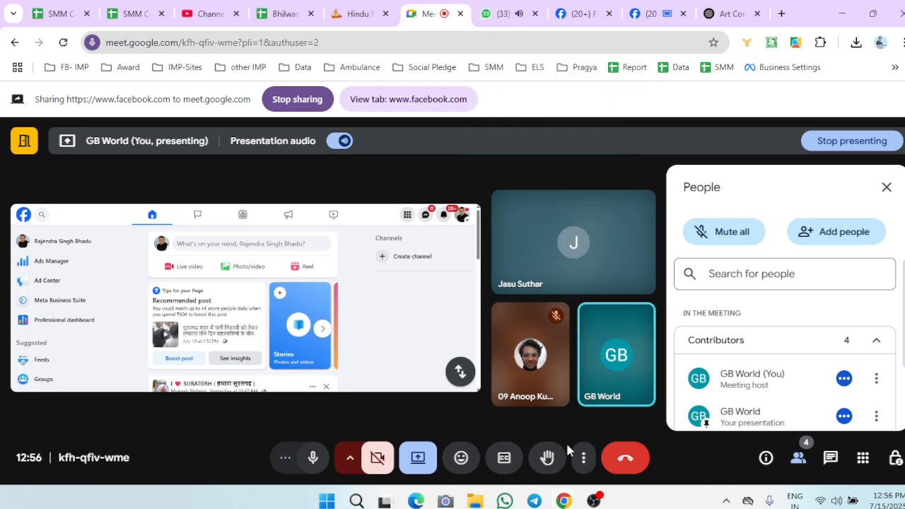
pyautogui.click(594, 500)
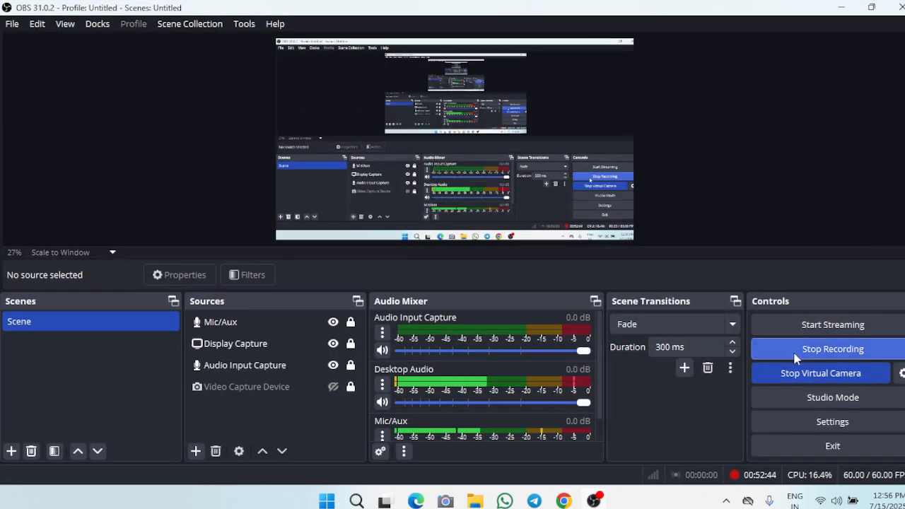